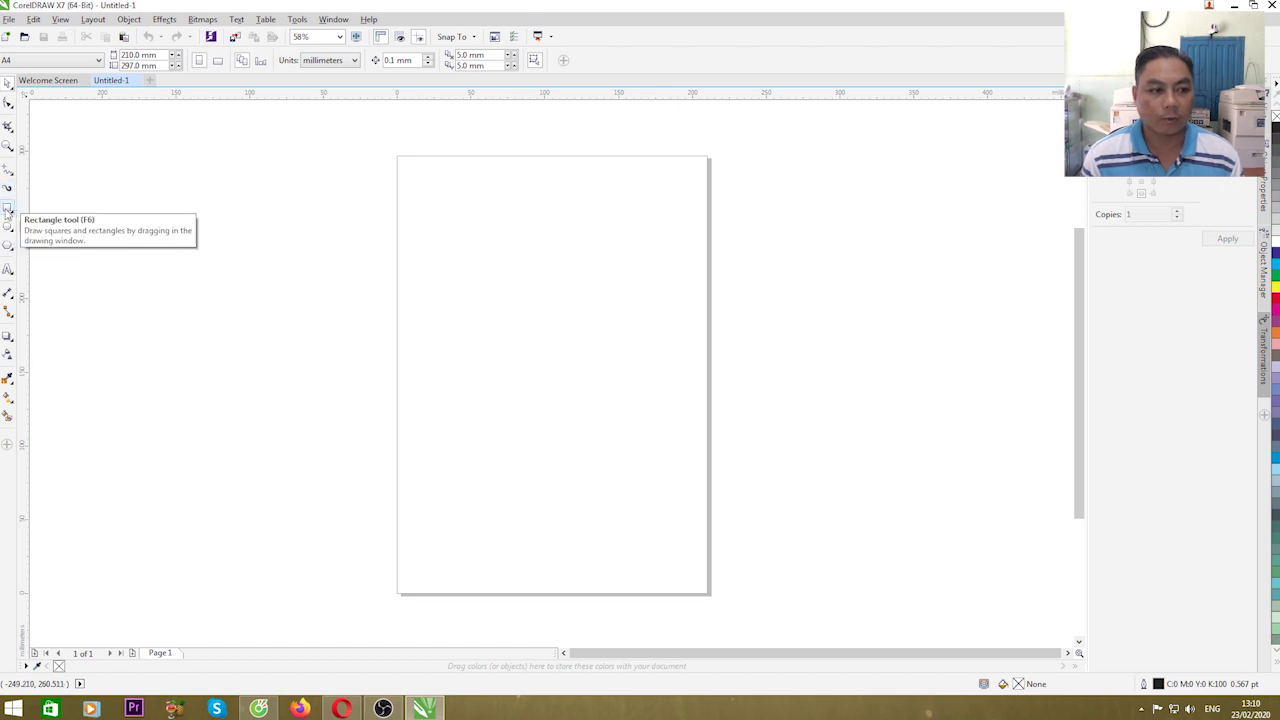
Draw a rectangle about 104.5 mm wide and 68.6 mm high in the upper part of the page.
click(7, 207)
drag(414, 198, 568, 299)
click(7, 86)
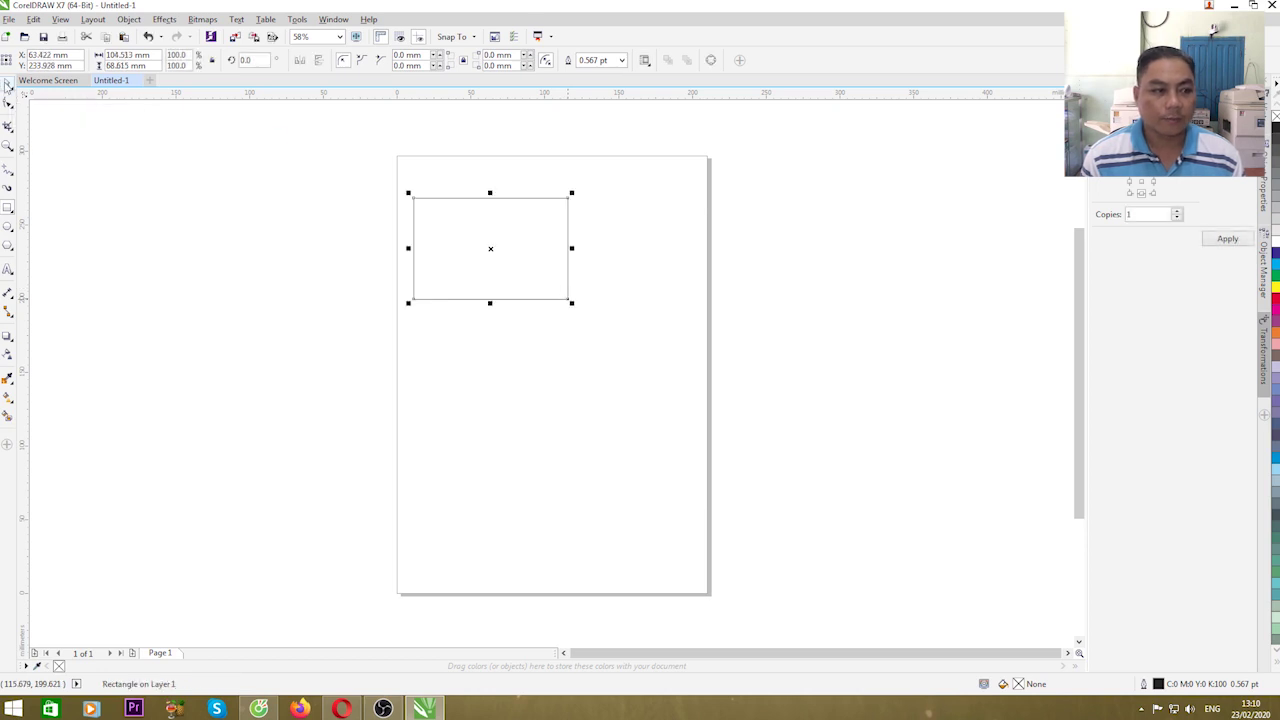
Set the rectangle's size to 90 mm wide by 56 mm high.
drag(137, 55, 104, 56)
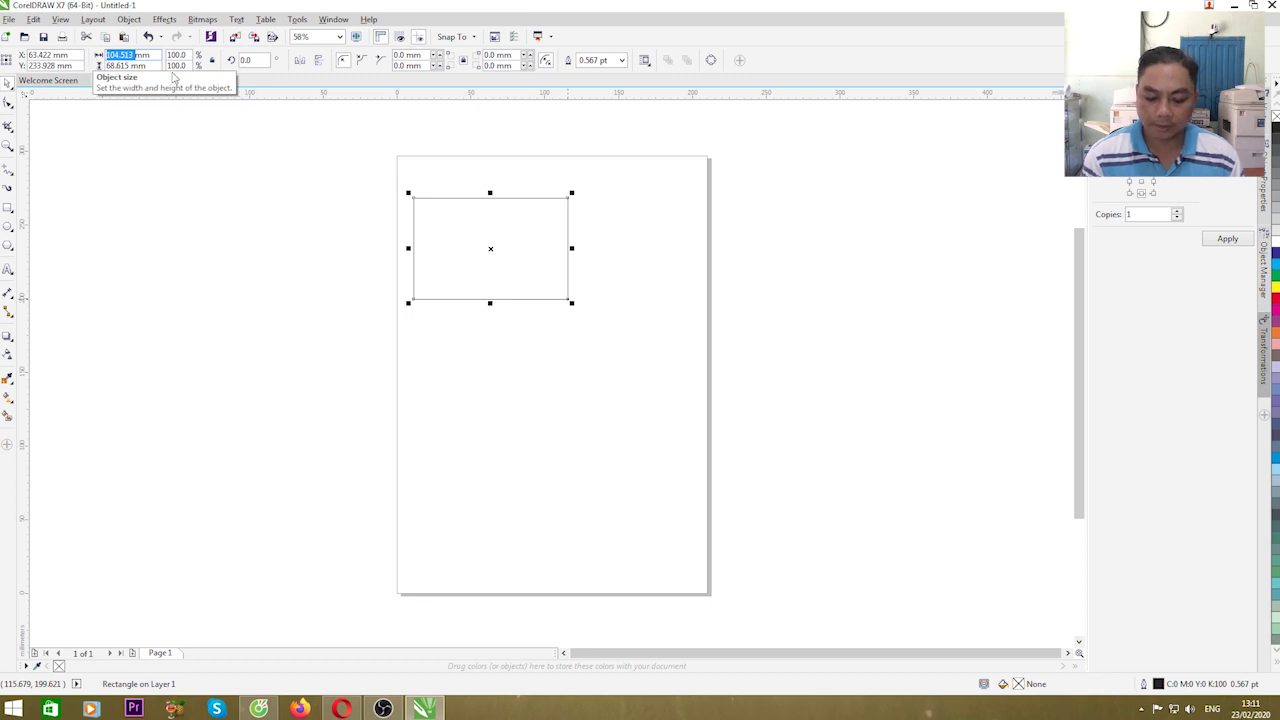
text(90)
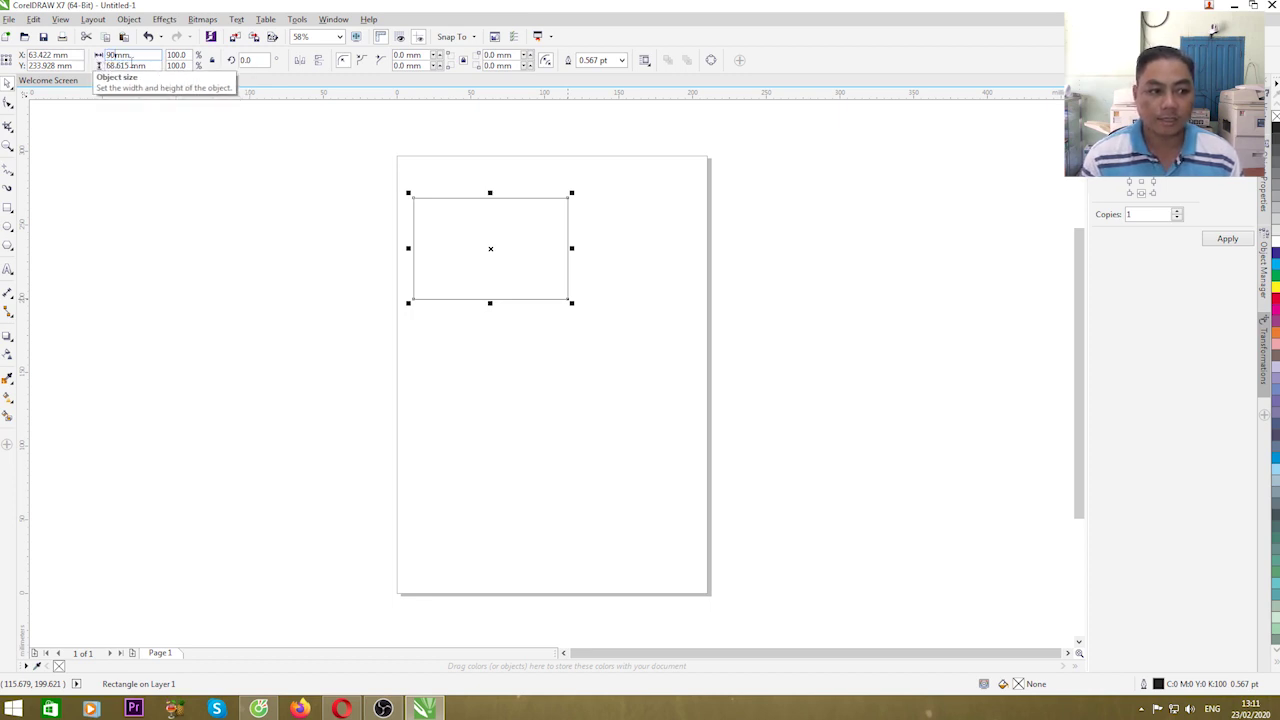
key(Tab)
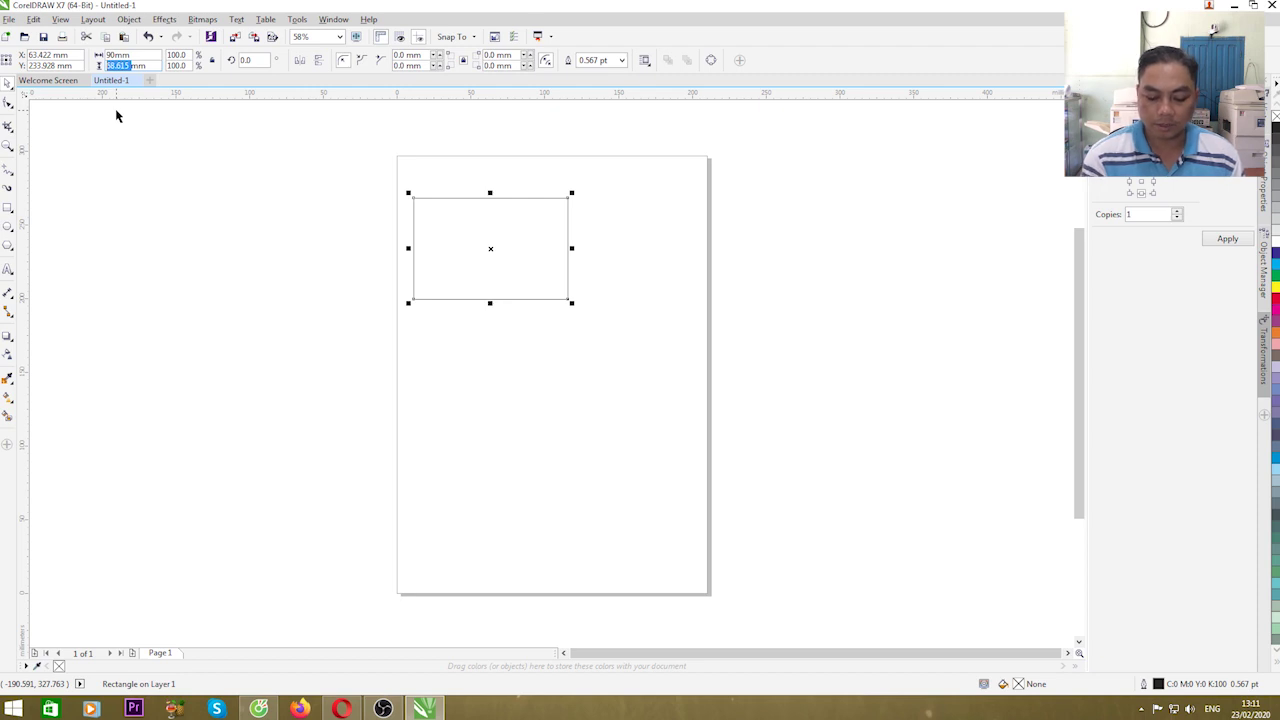
text(56mm)
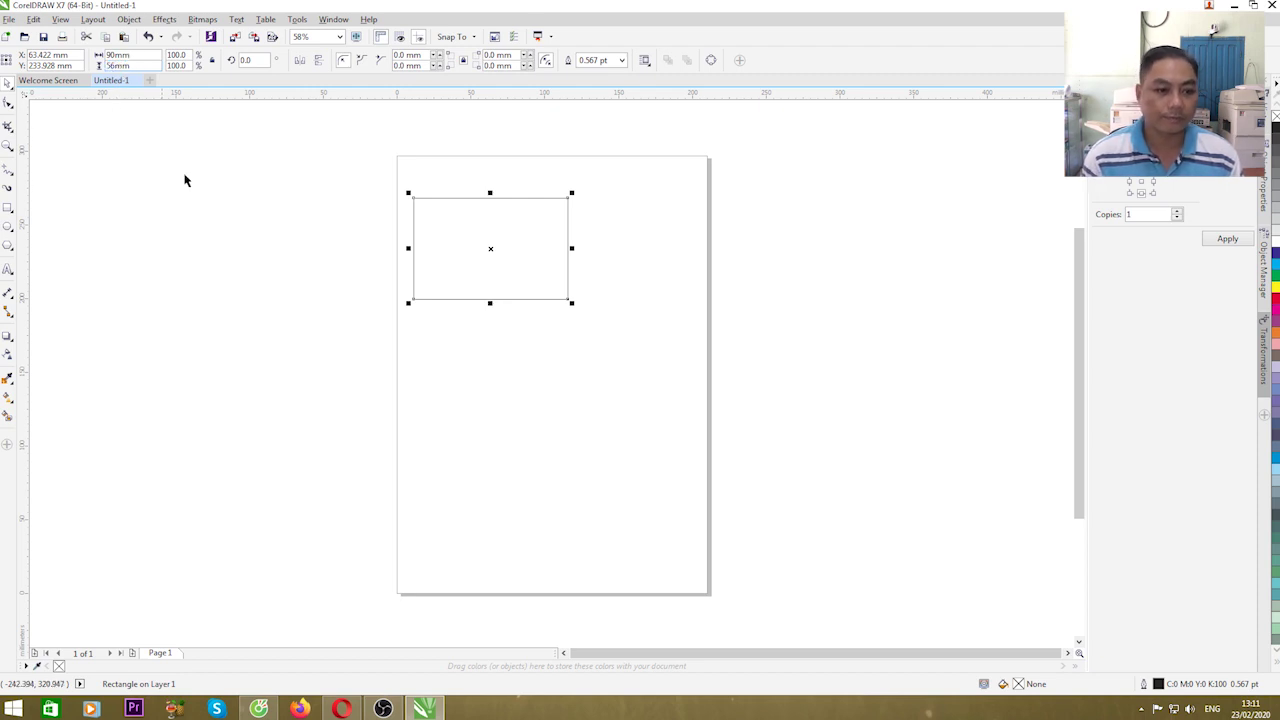
click(480, 250)
click(316, 284)
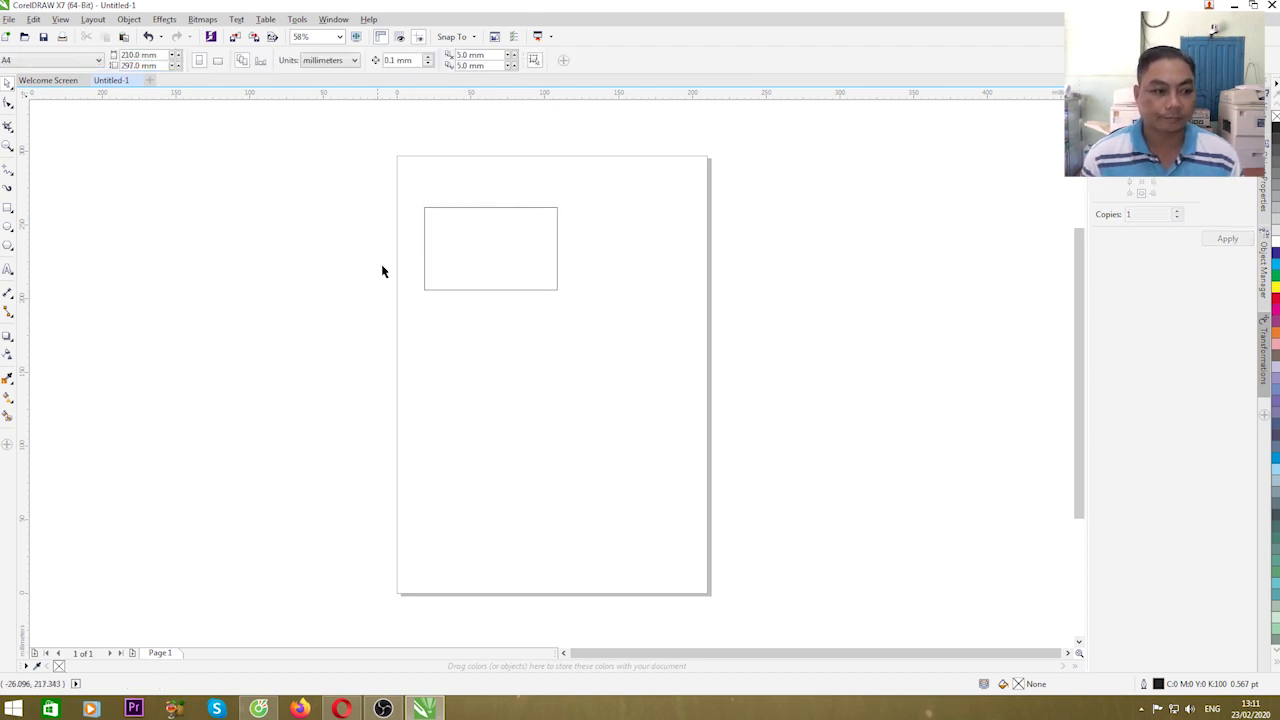
scroll(429, 228, up, 2)
click(424, 195)
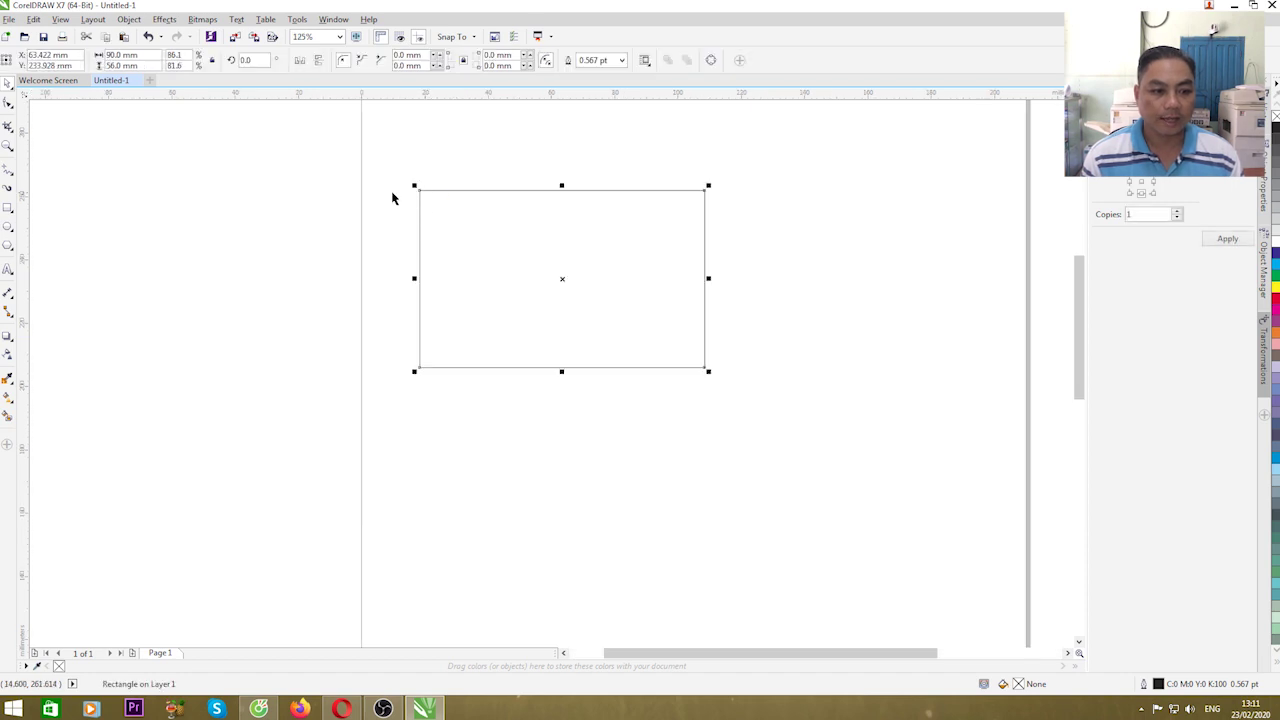
click(306, 294)
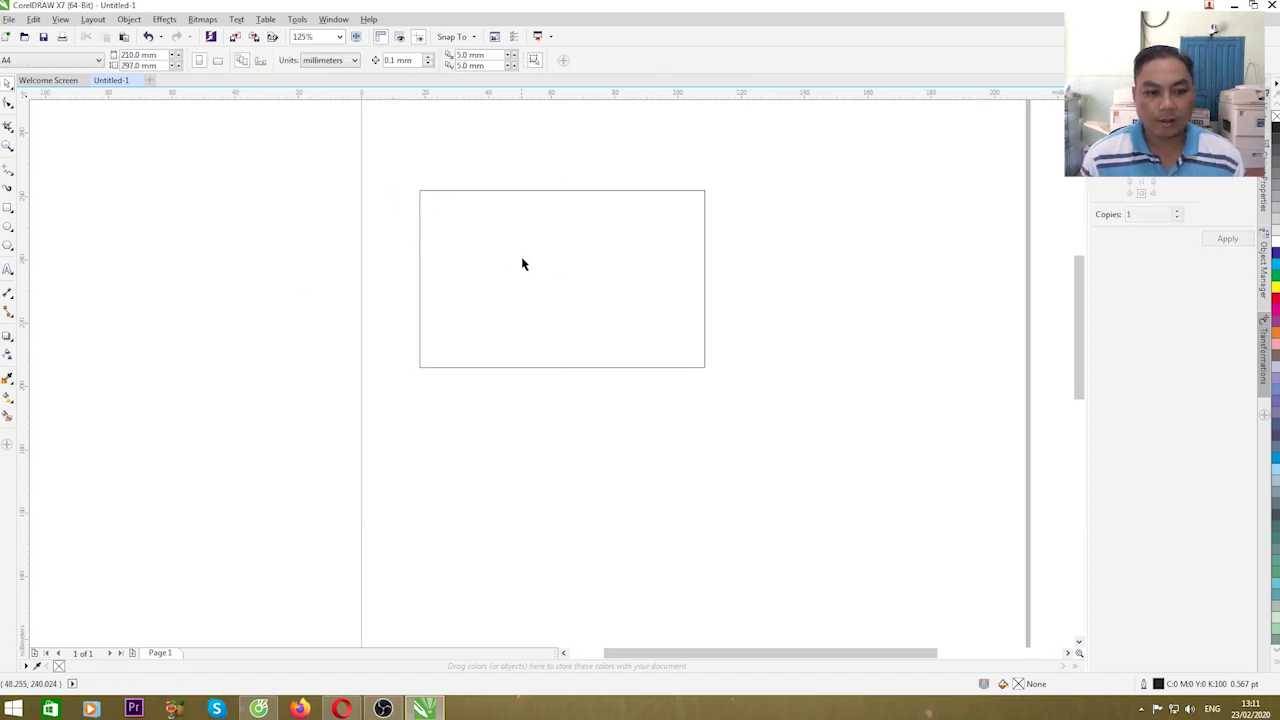
click(424, 263)
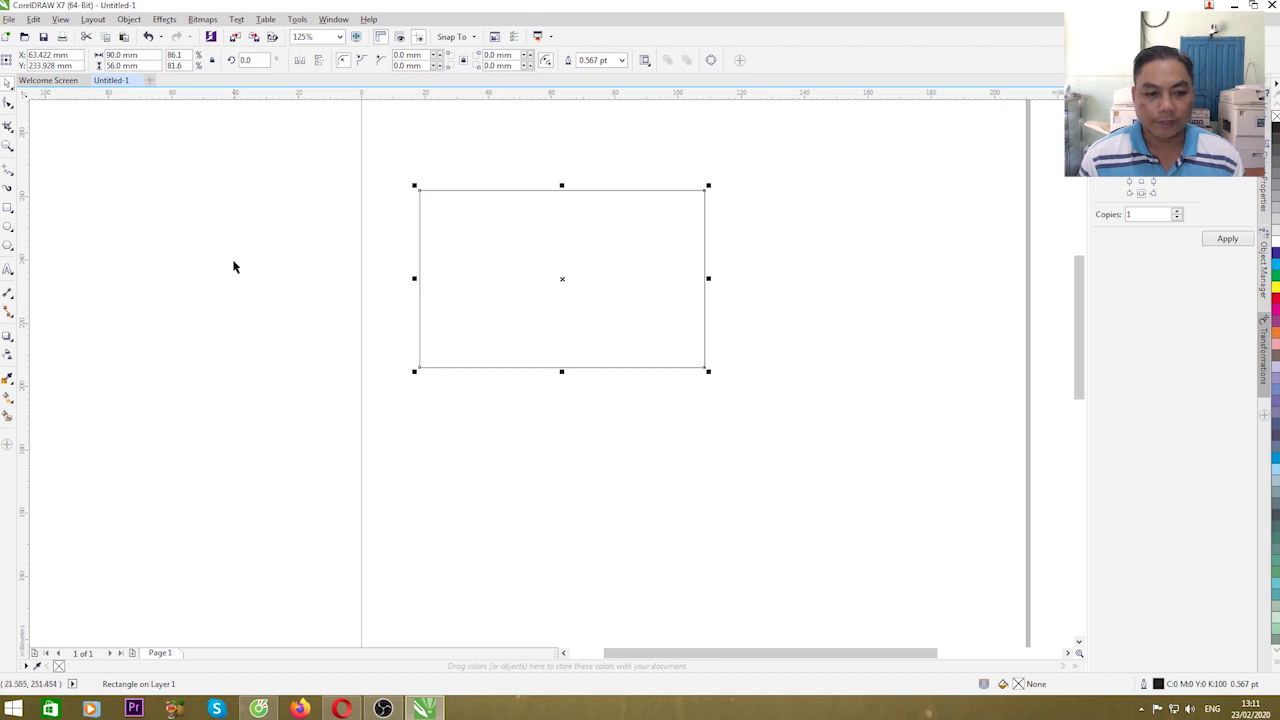
click(551, 257)
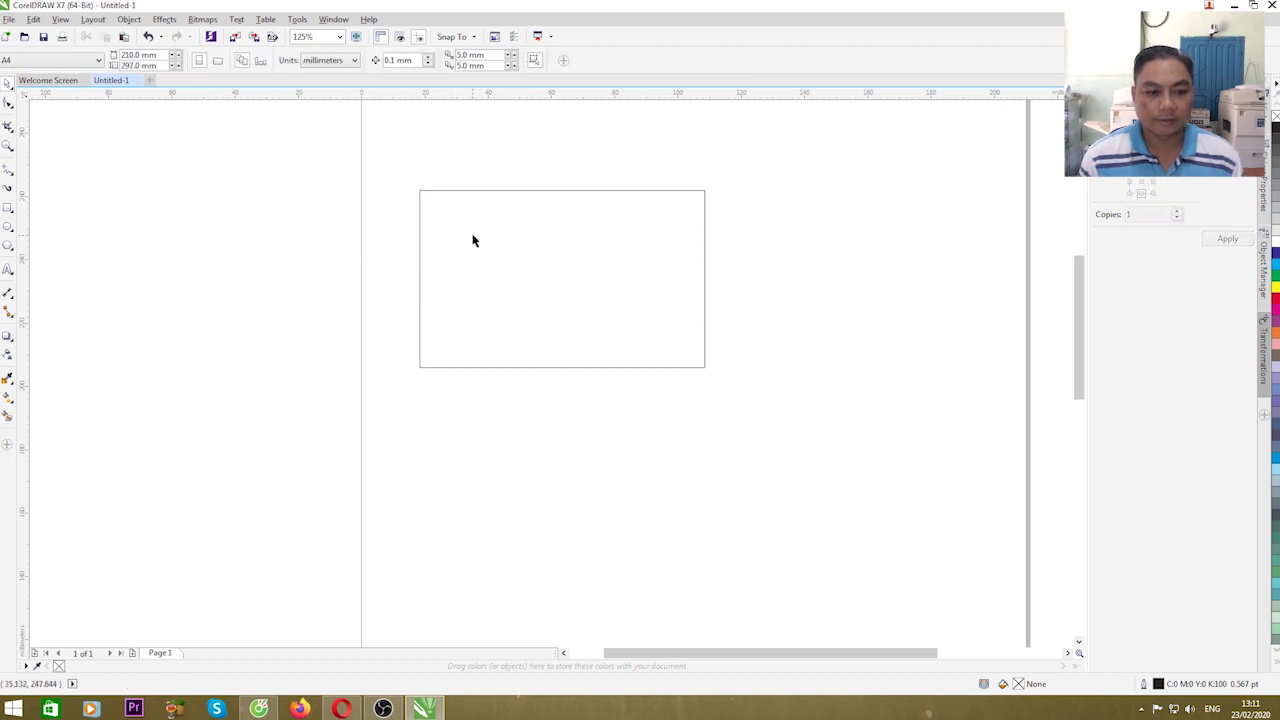
Add a one-step inward contour to the 90 × 56 mm rectangle with an offset of about 4.3 mm.
click(568, 265)
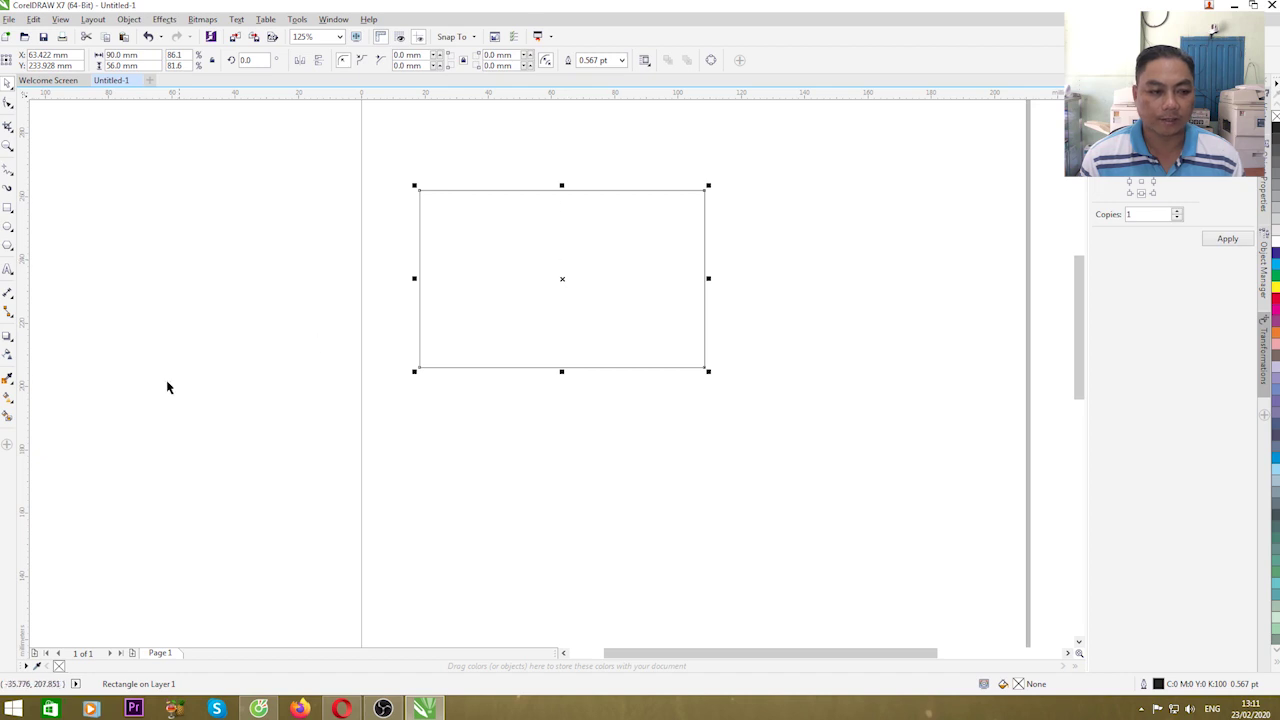
click(13, 343)
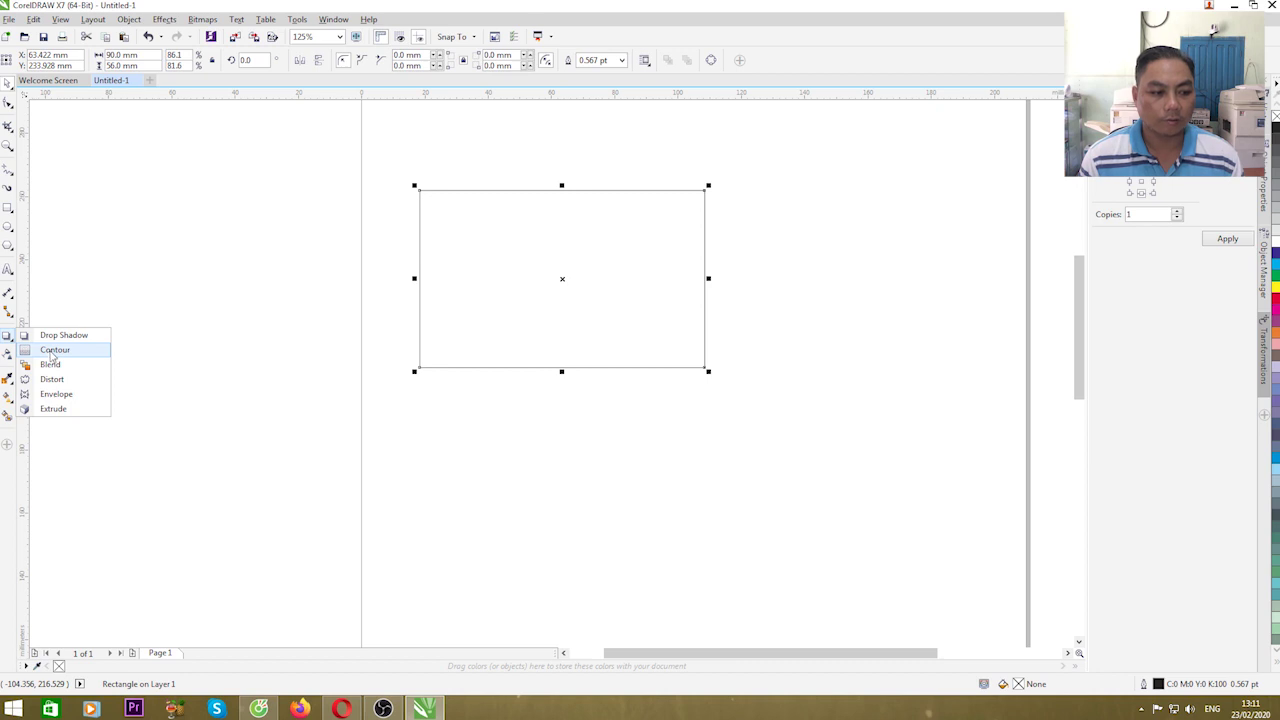
click(53, 351)
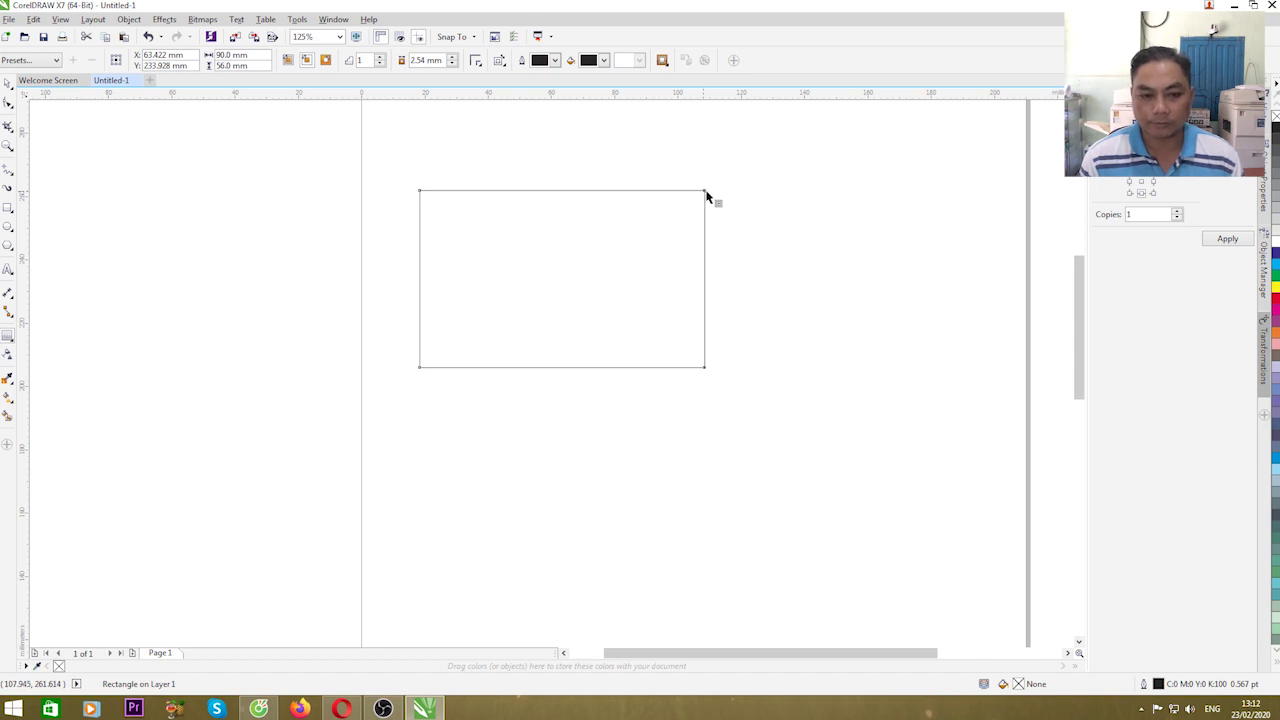
drag(706, 199, 692, 211)
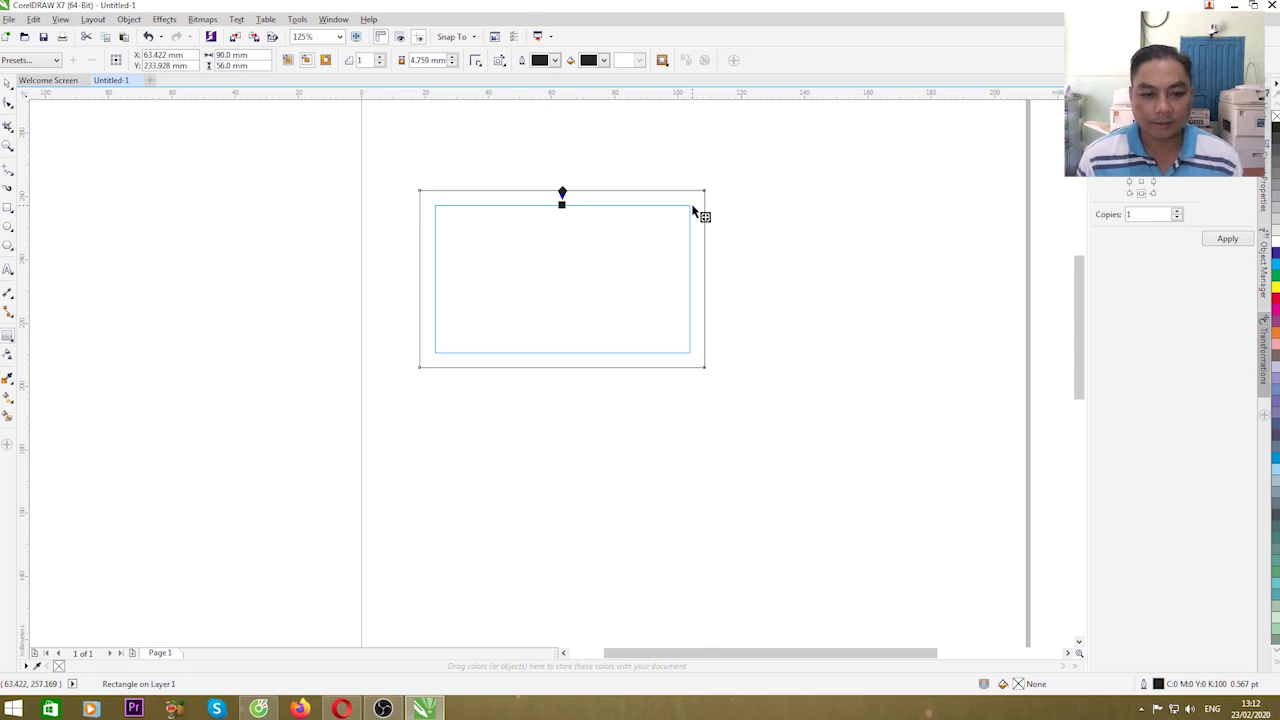
drag(692, 211, 694, 210)
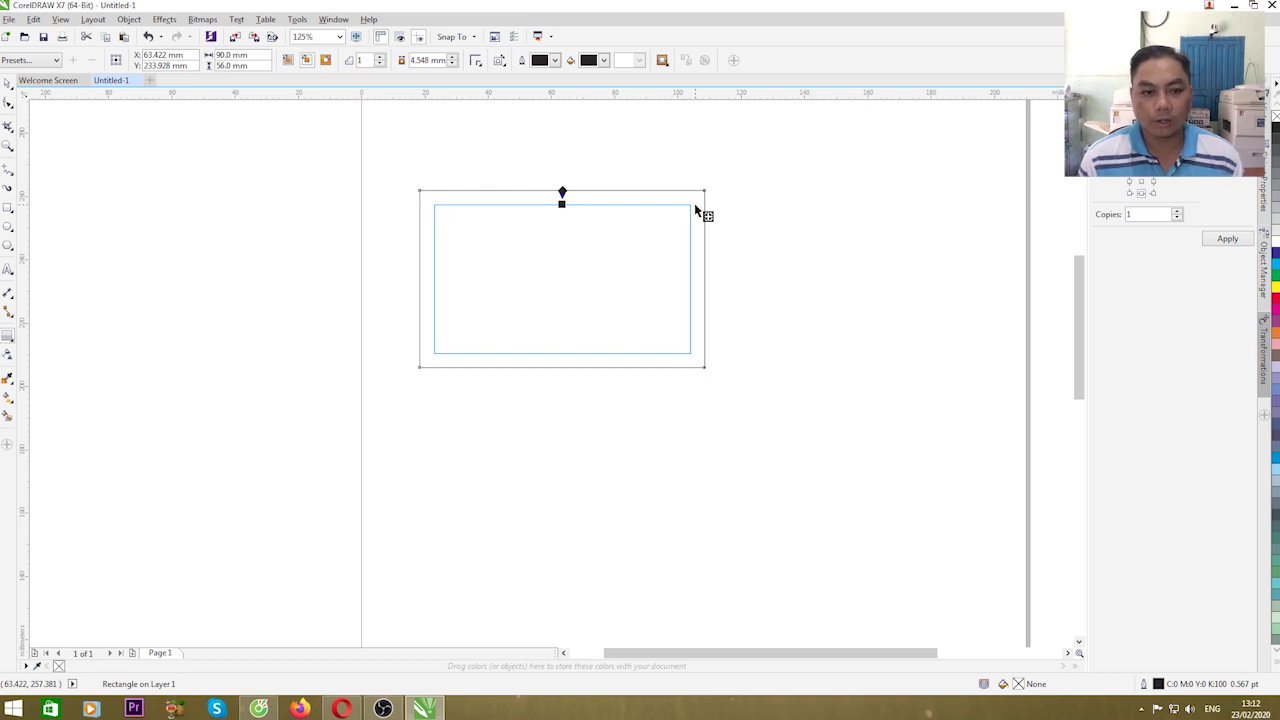
drag(697, 210, 701, 210)
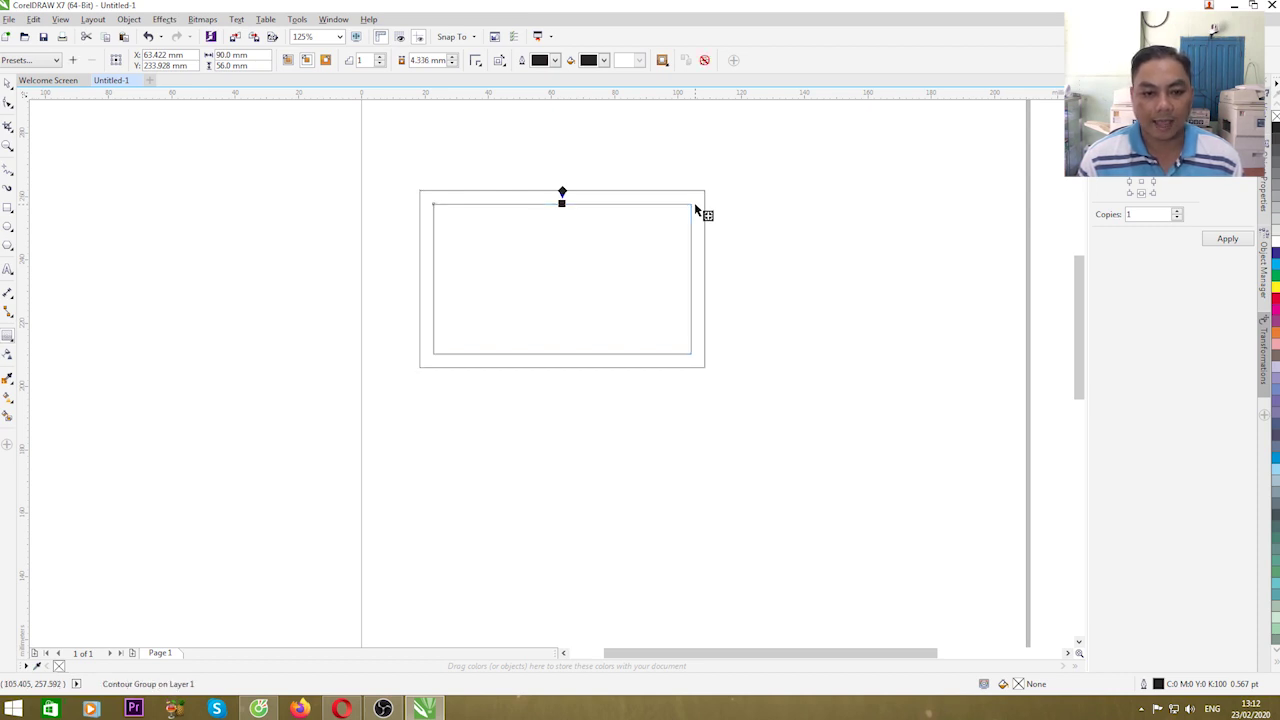
key(space)
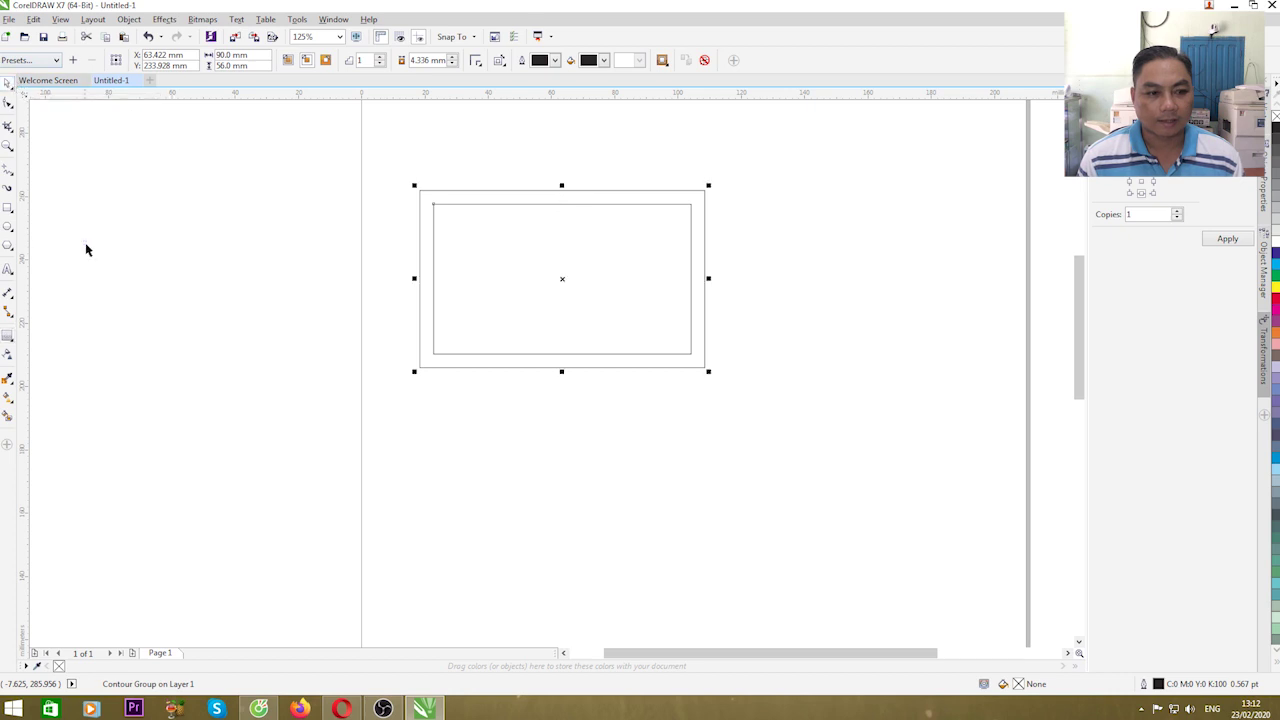
Move the rectangle and its contour about 39 mm to the right on the page.
click(86, 249)
click(545, 204)
drag(545, 204, 667, 204)
click(486, 249)
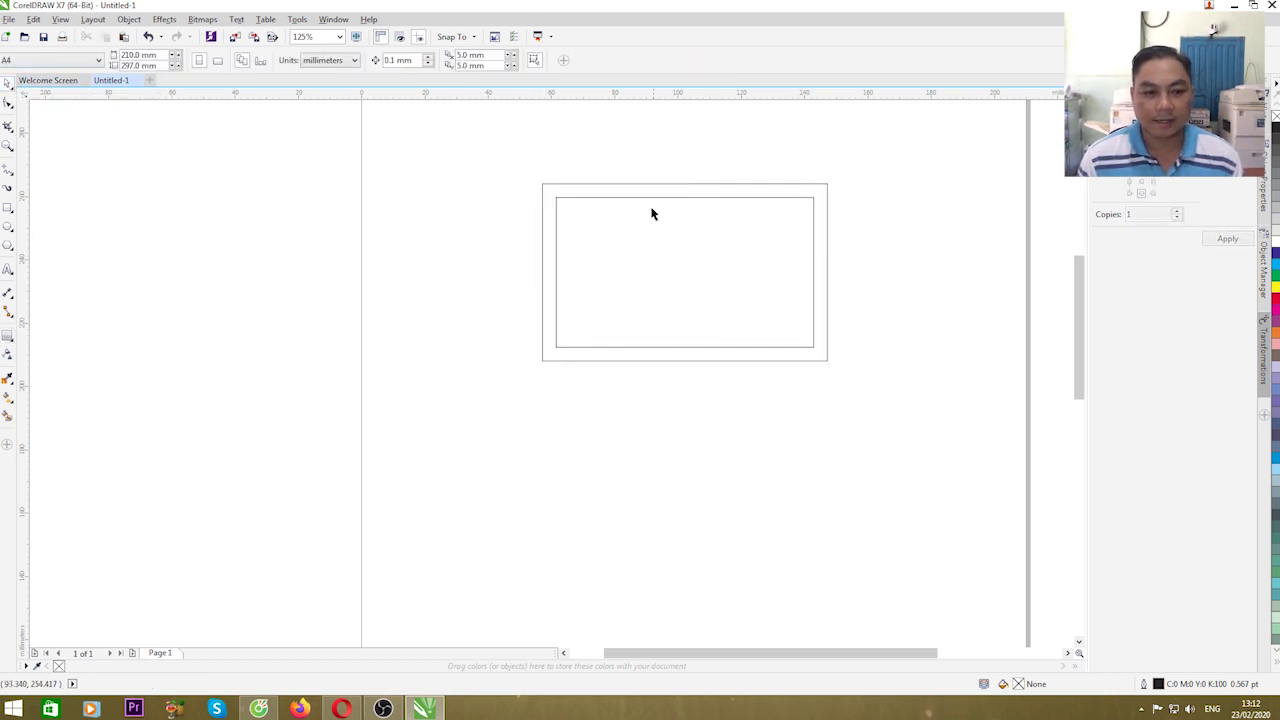
Break the contour group apart so that the inner and outer rectangles are separate objects.
click(562, 198)
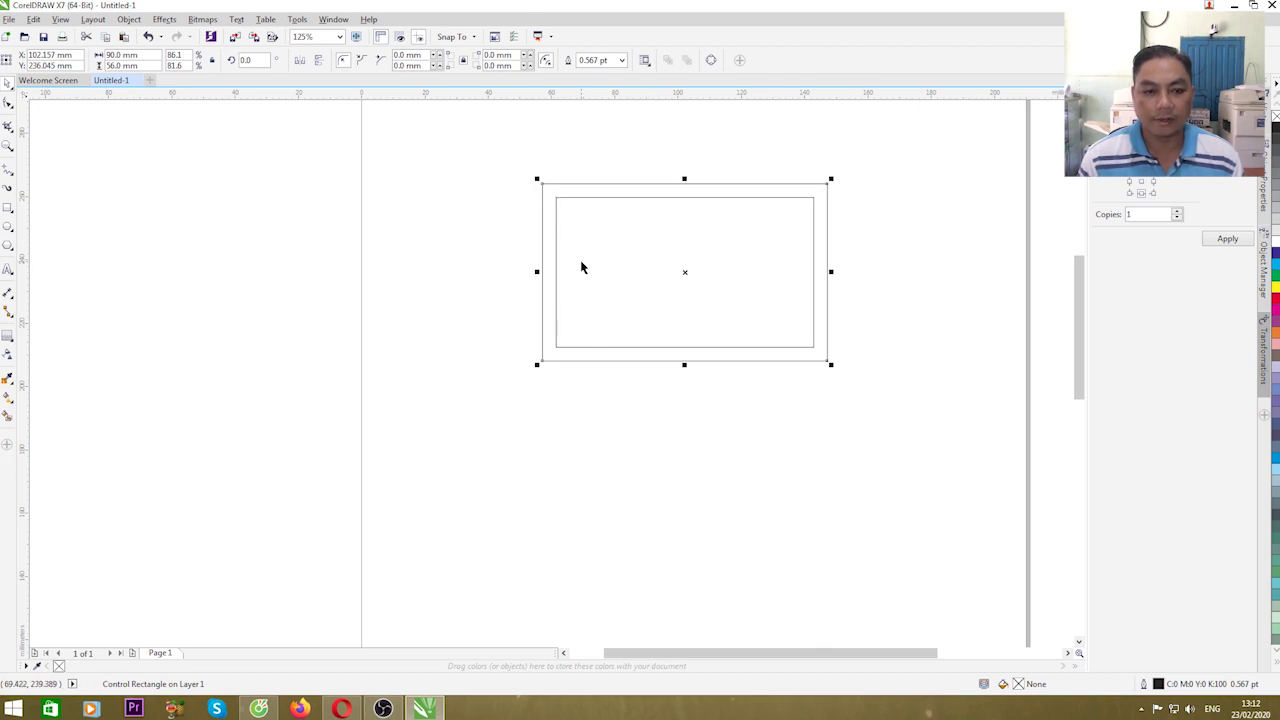
click(520, 163)
drag(520, 163, 944, 425)
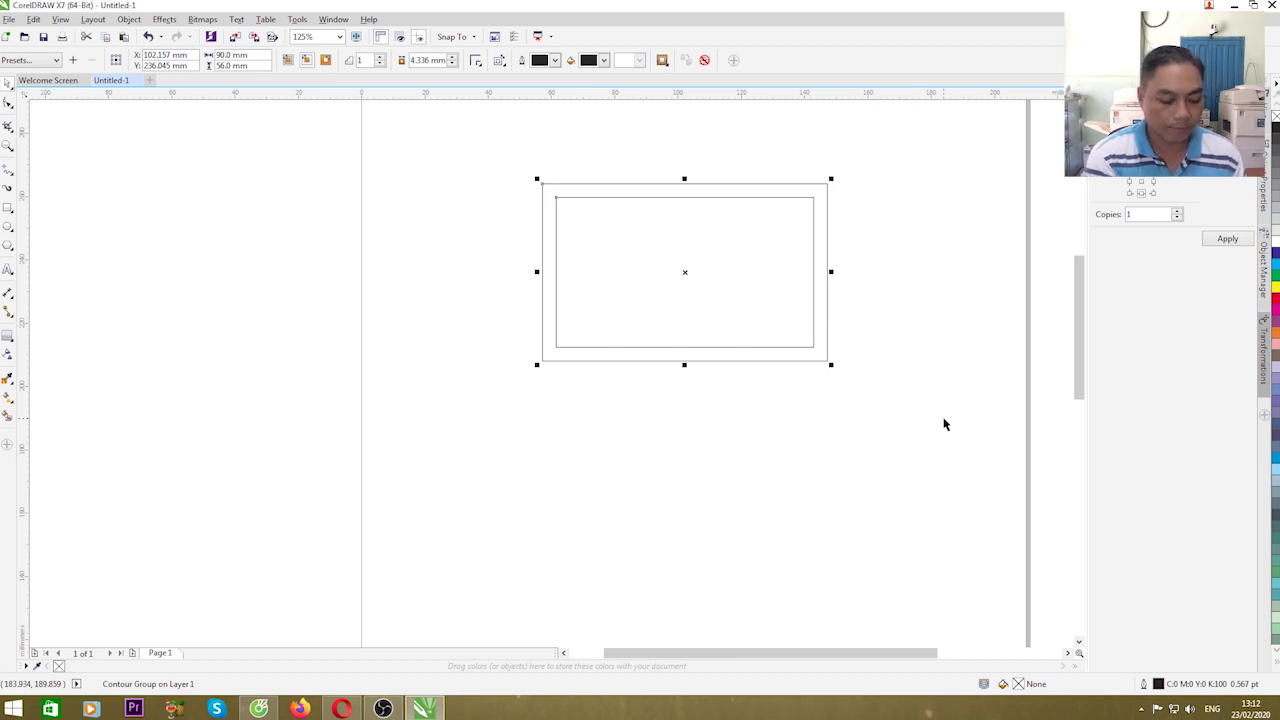
key(ctrl+k)
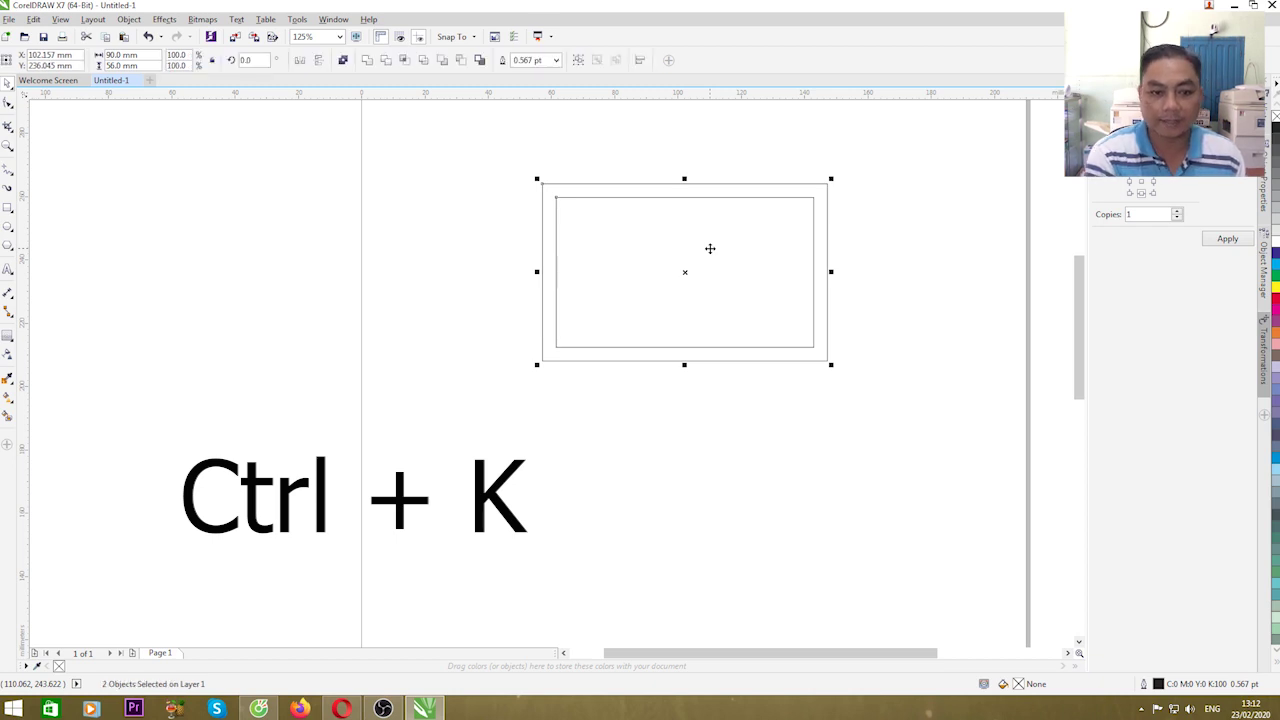
Select the inner and outer rectangles individually and together to check that they are independent objects.
click(637, 229)
click(620, 198)
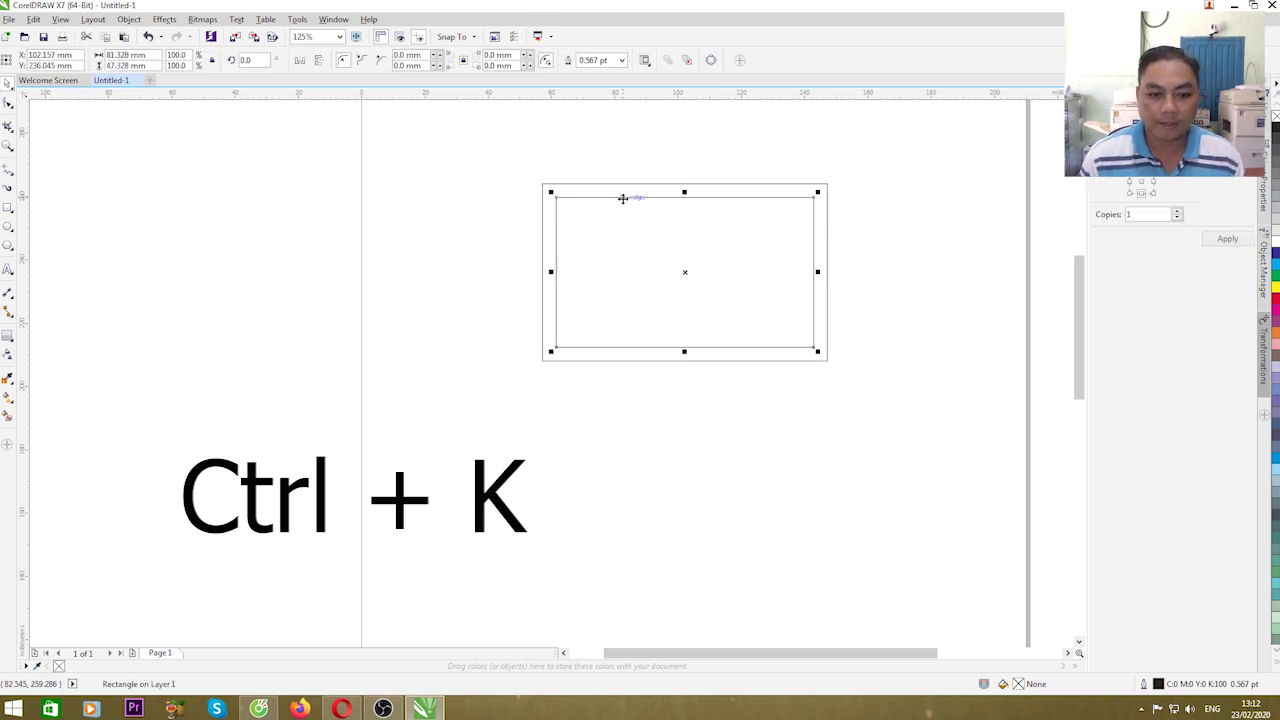
click(523, 249)
click(585, 185)
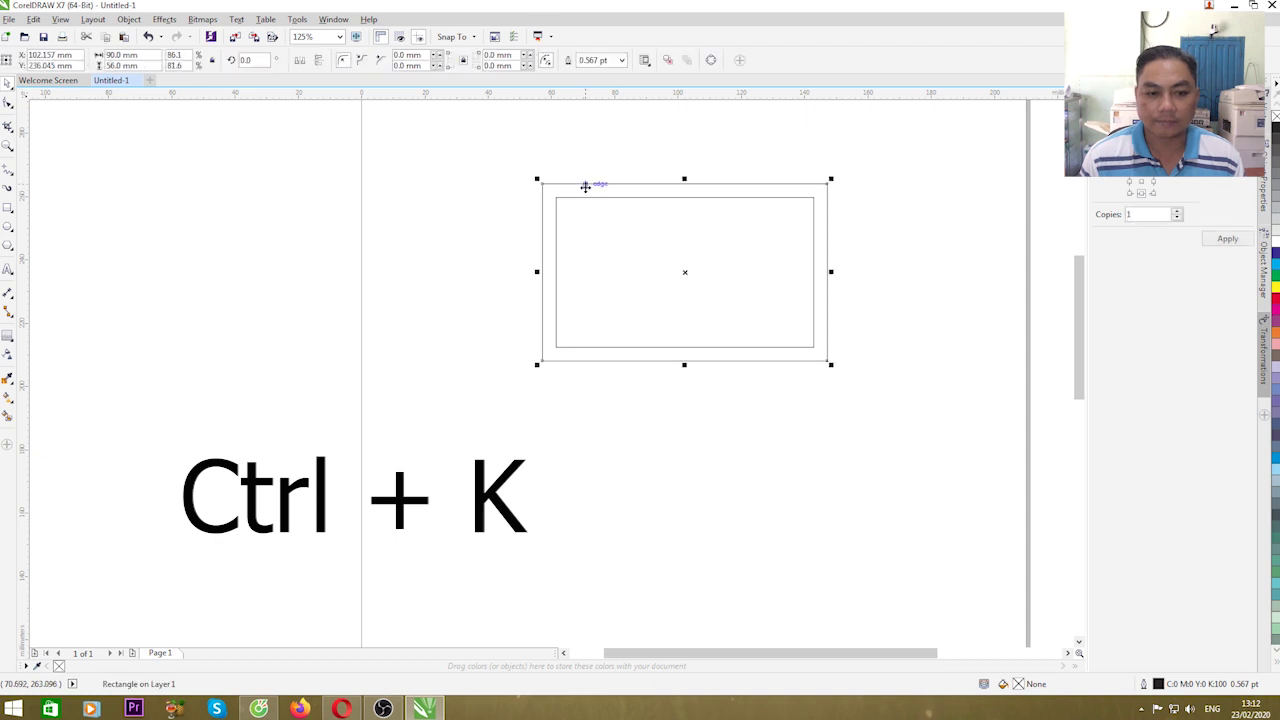
click(524, 223)
click(557, 198)
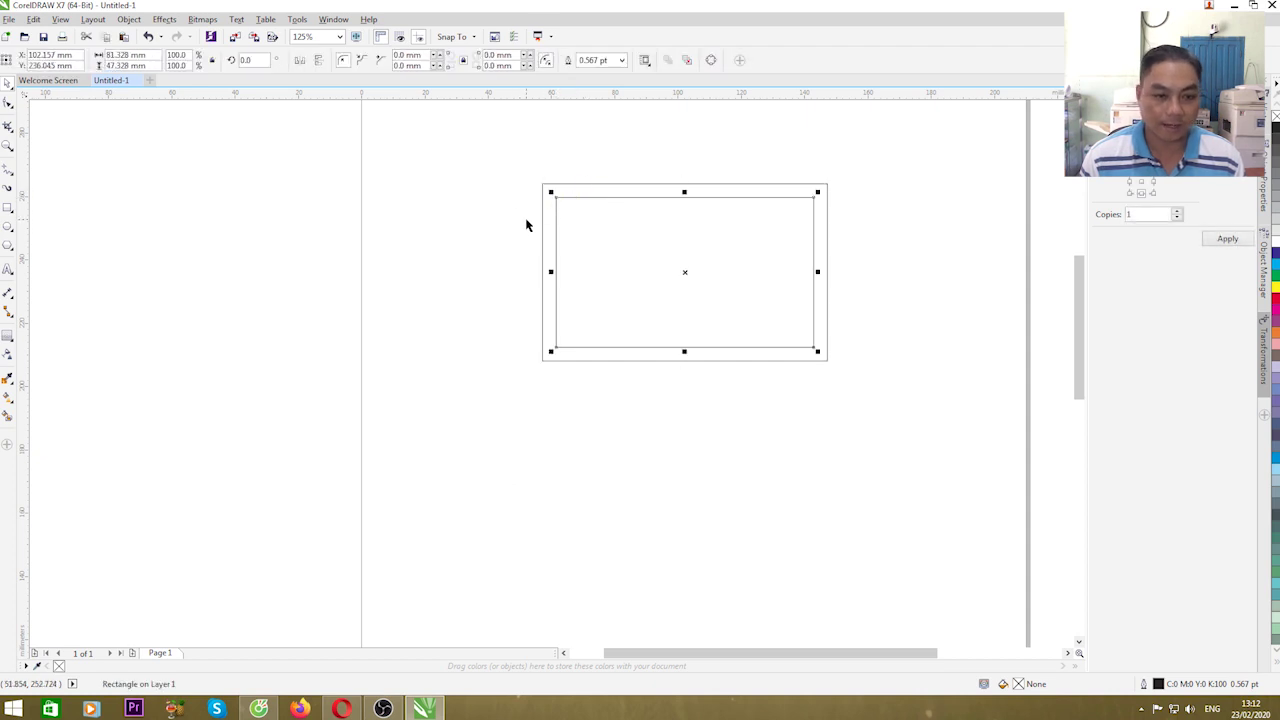
click(526, 225)
click(542, 186)
drag(526, 166, 886, 417)
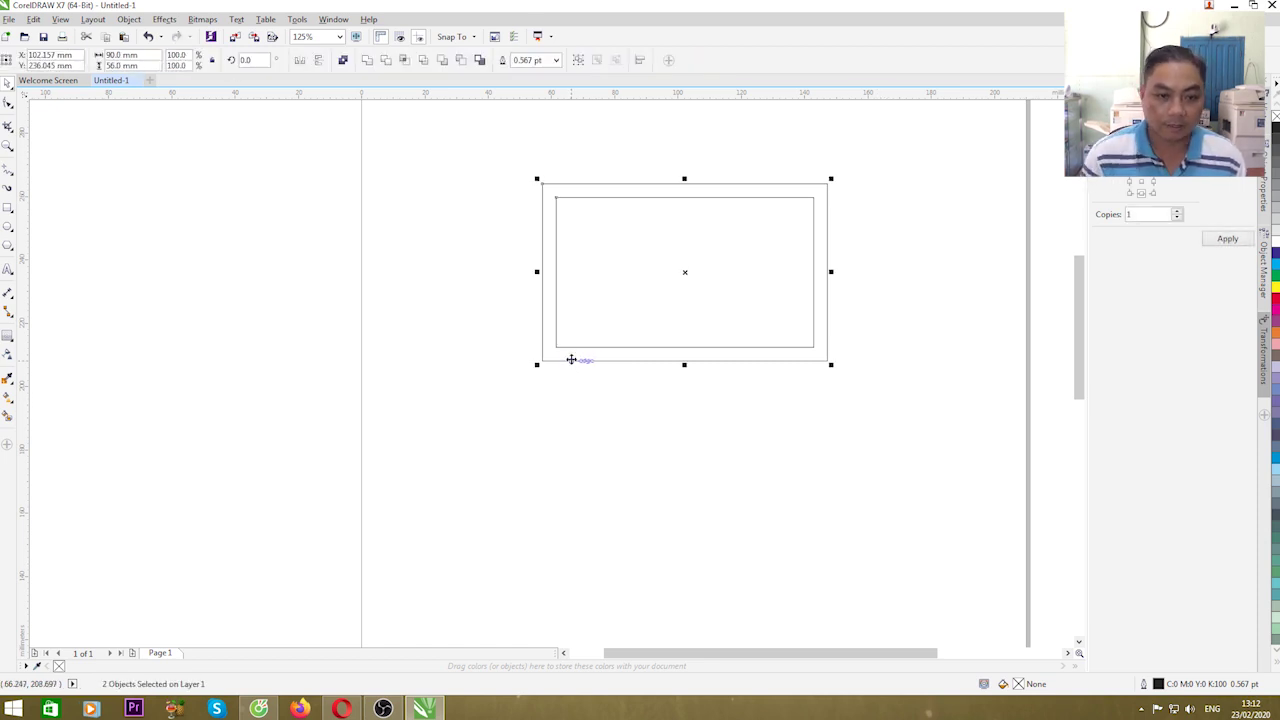
click(613, 218)
click(611, 198)
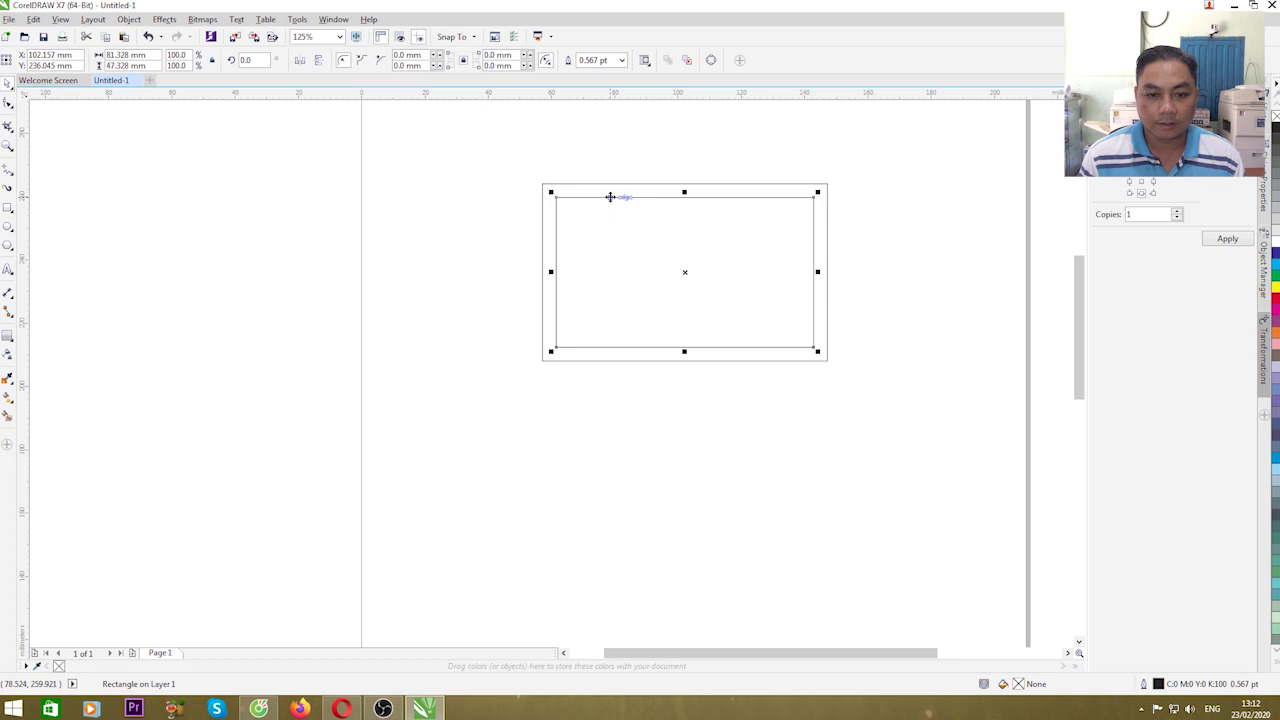
click(706, 474)
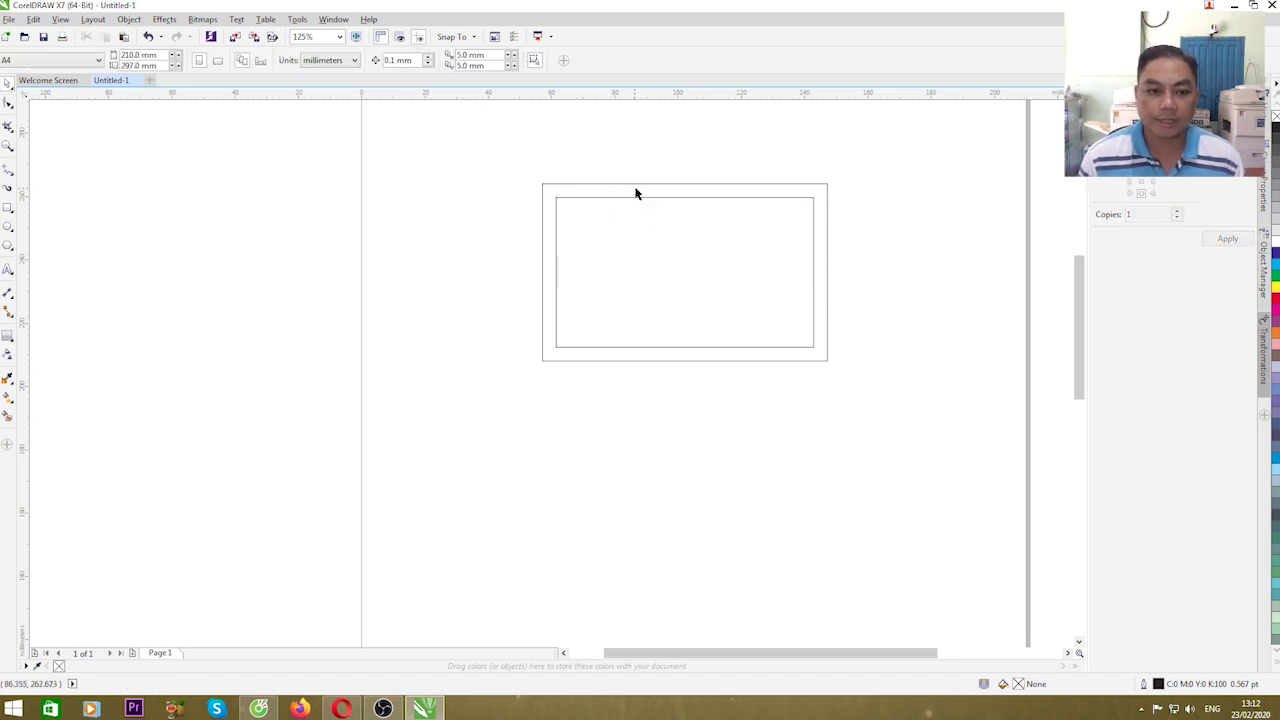
Fill the outer rectangle with red.
click(635, 189)
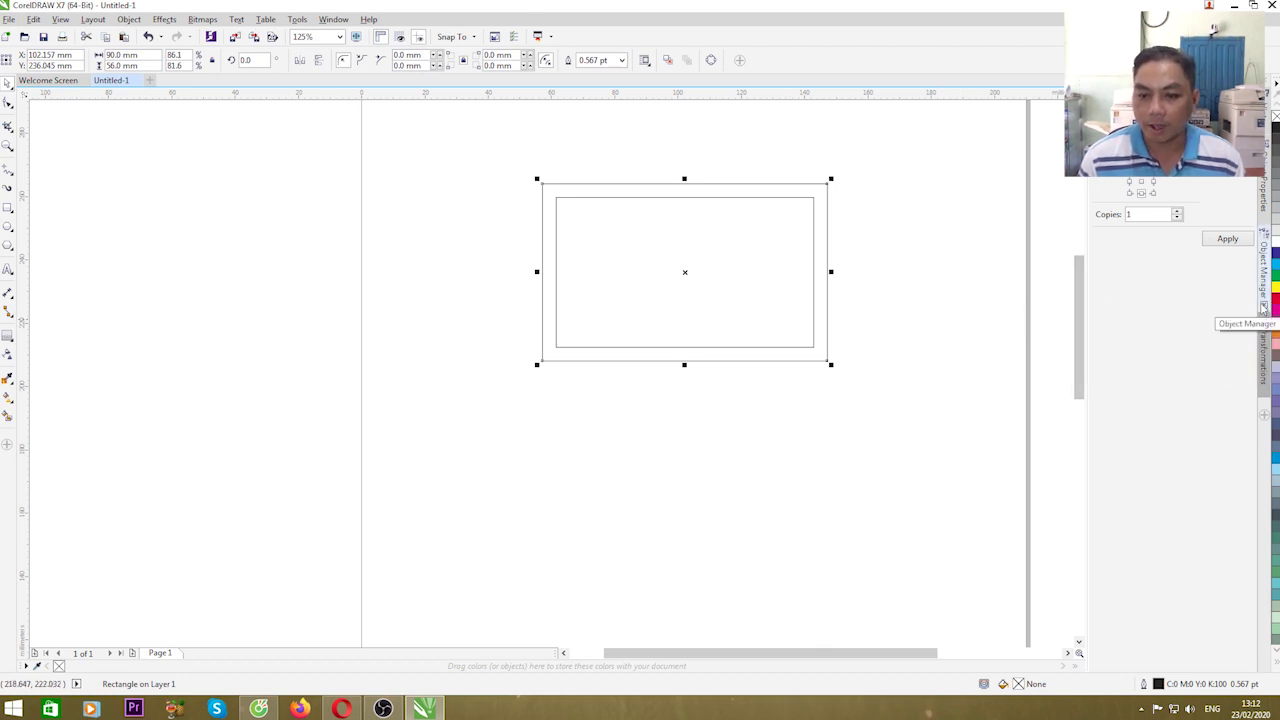
click(1275, 304)
click(863, 423)
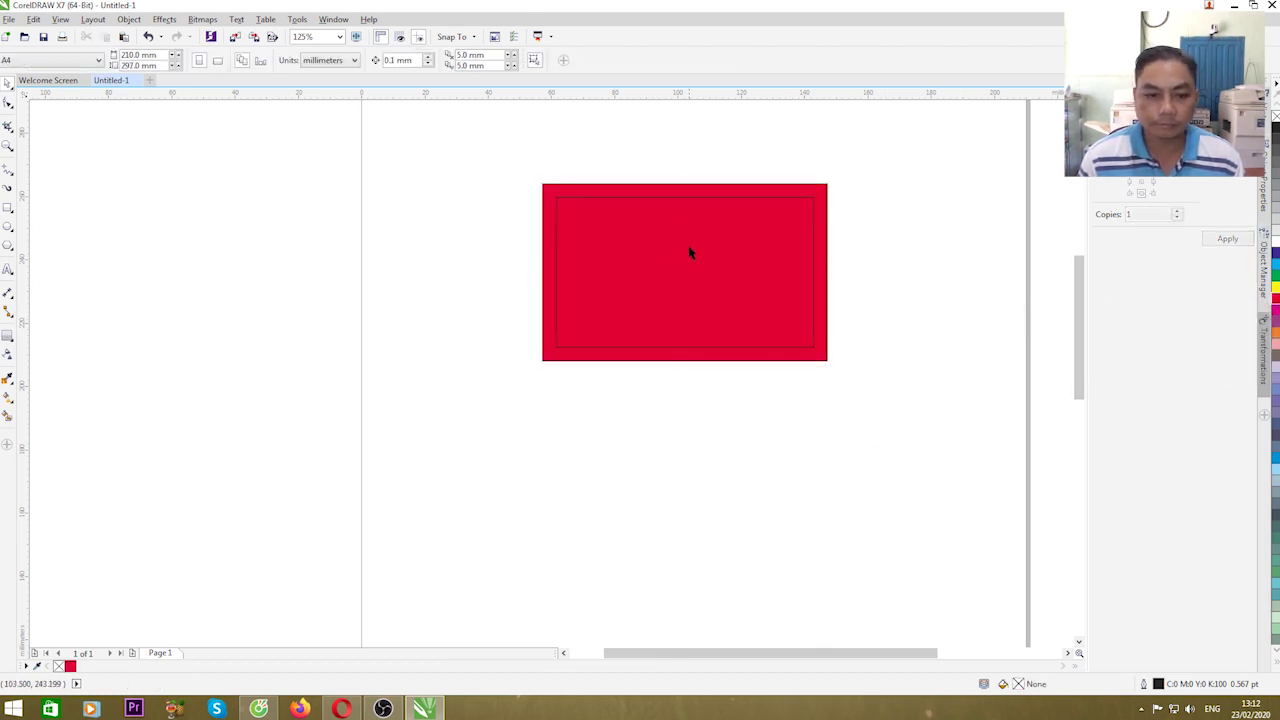
Set the inner rectangle's outline color to yellow.
click(671, 199)
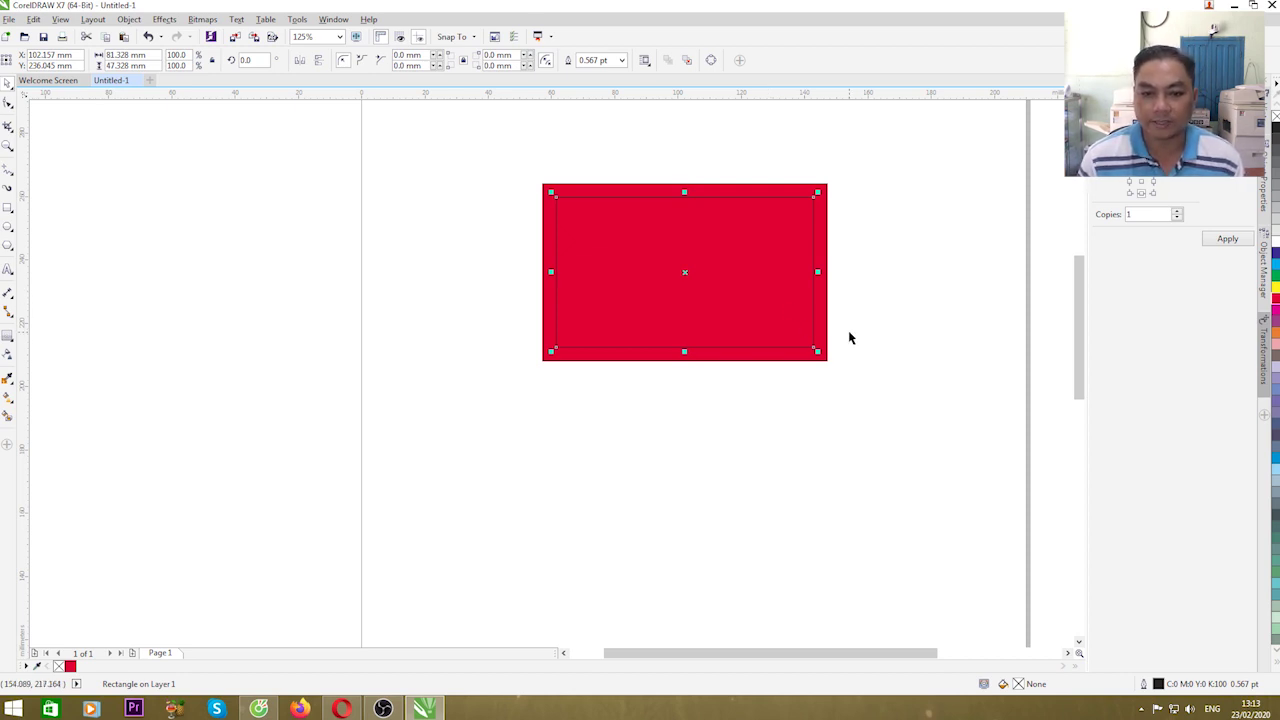
right_click(1275, 288)
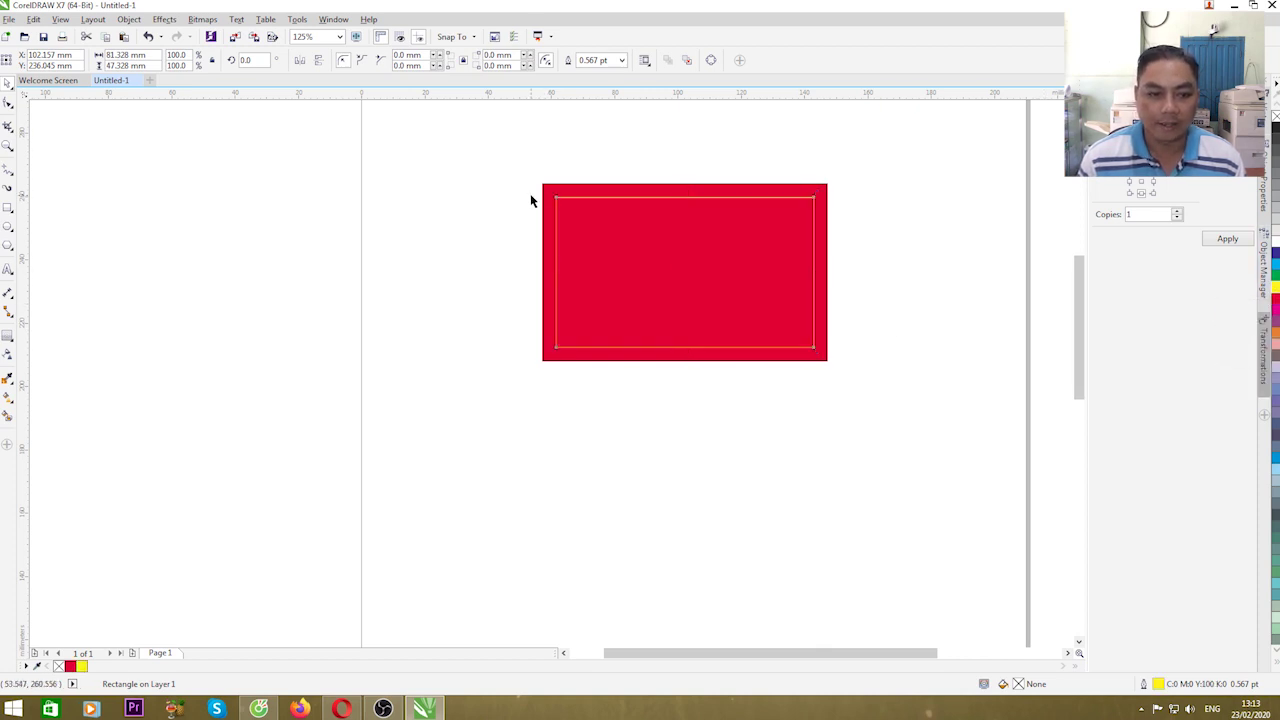
Set the inner yellow rectangle's outline width to 1.5 pt.
click(566, 204)
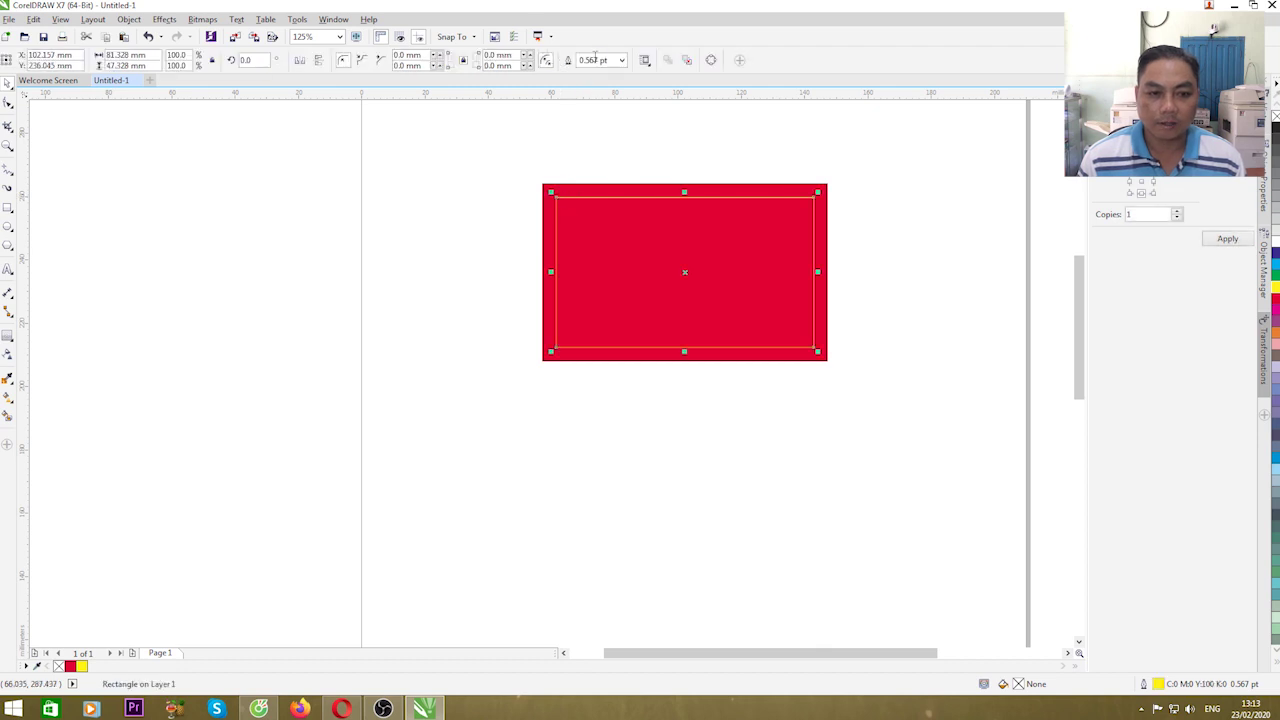
click(518, 212)
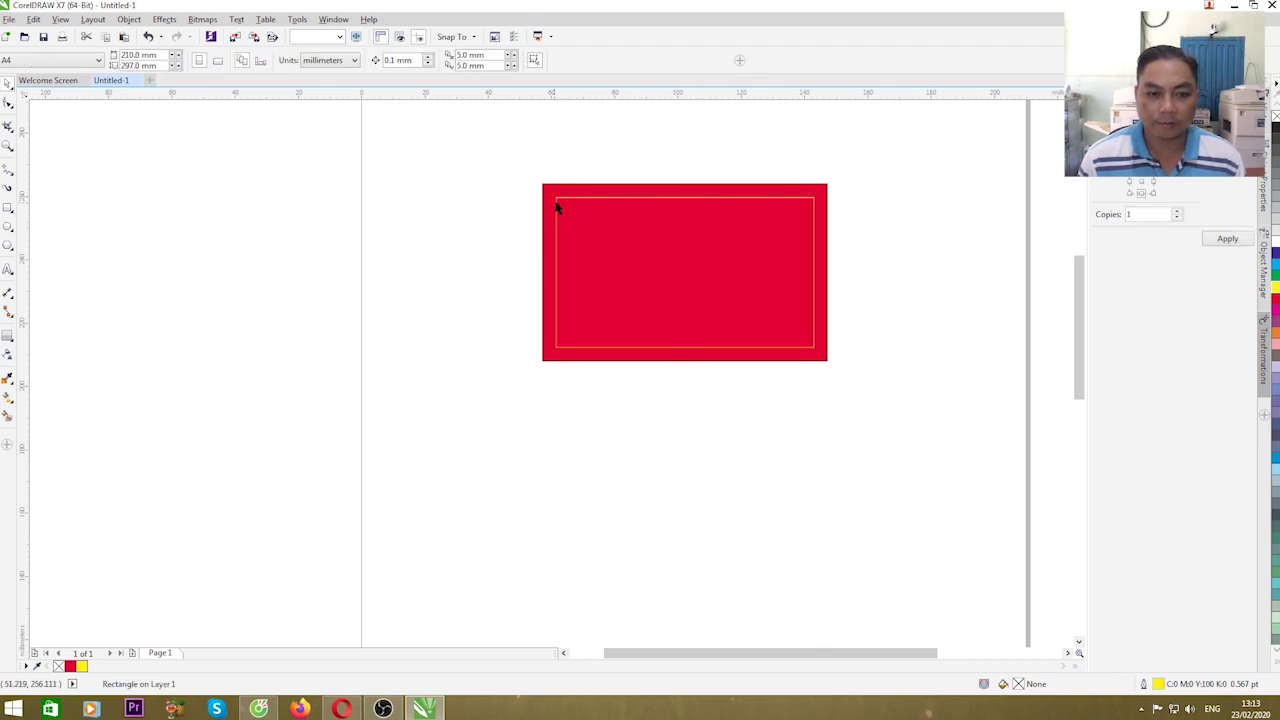
click(559, 203)
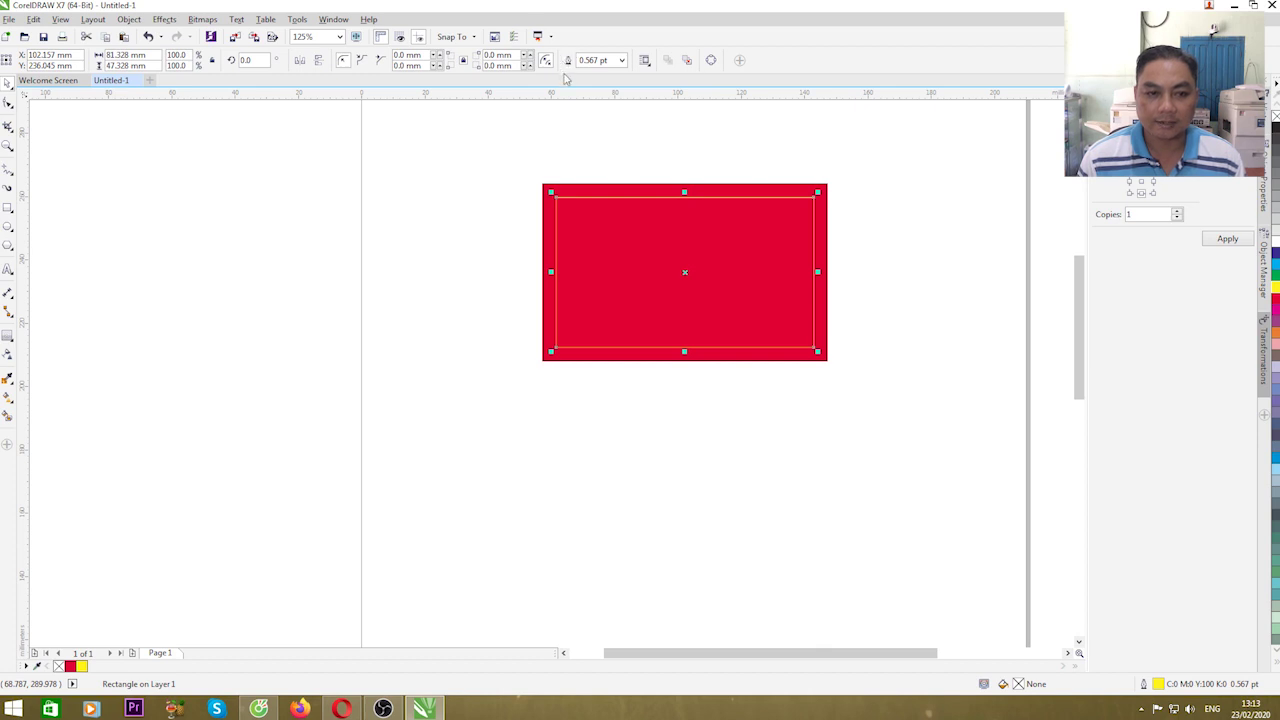
click(621, 62)
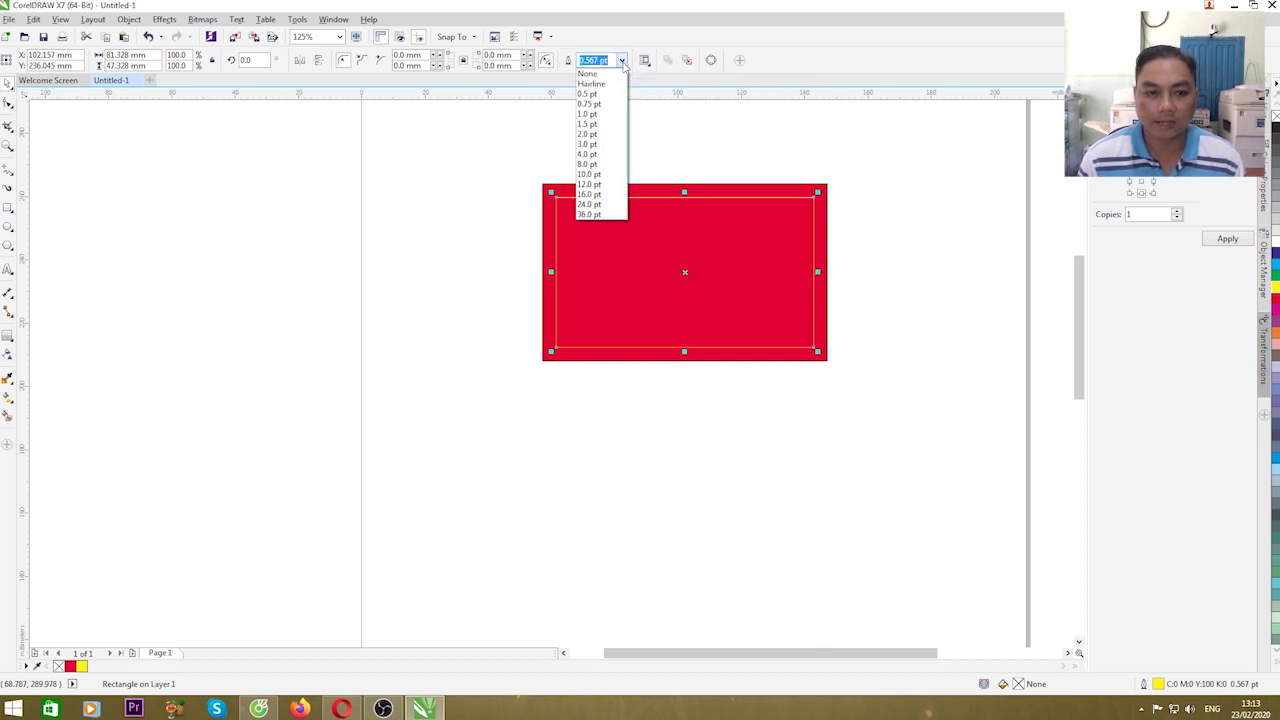
click(586, 124)
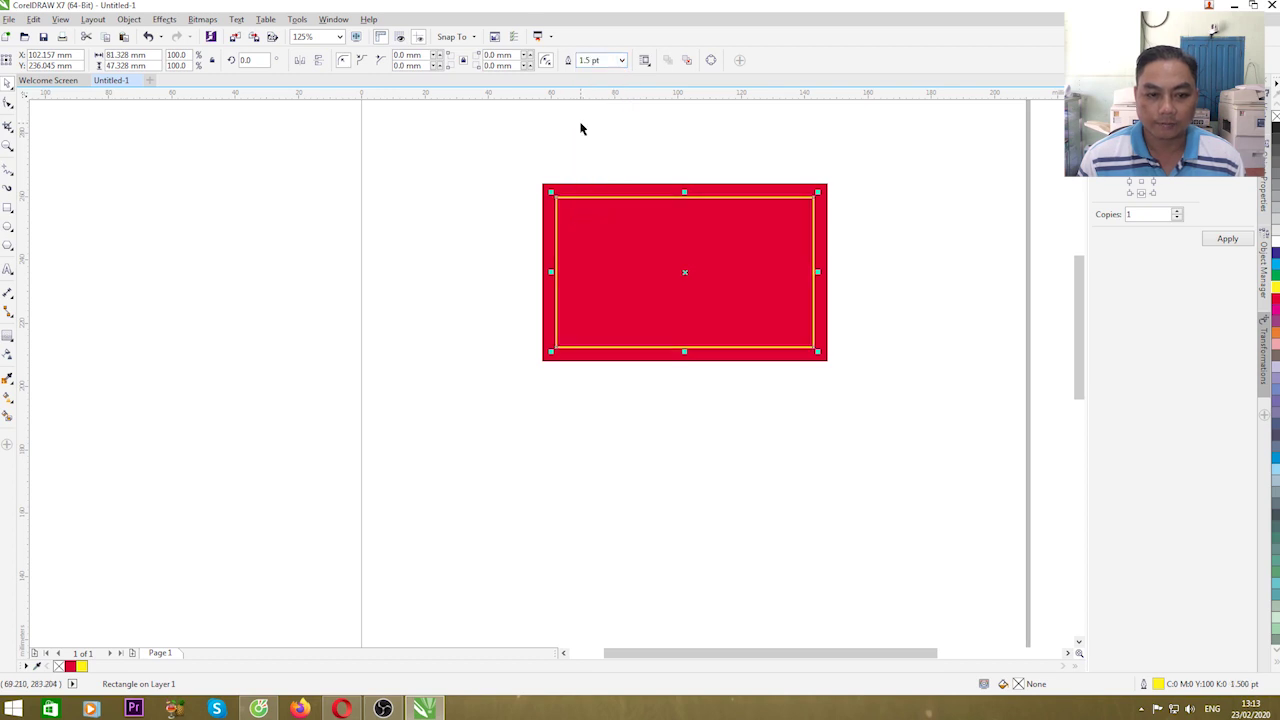
click(567, 152)
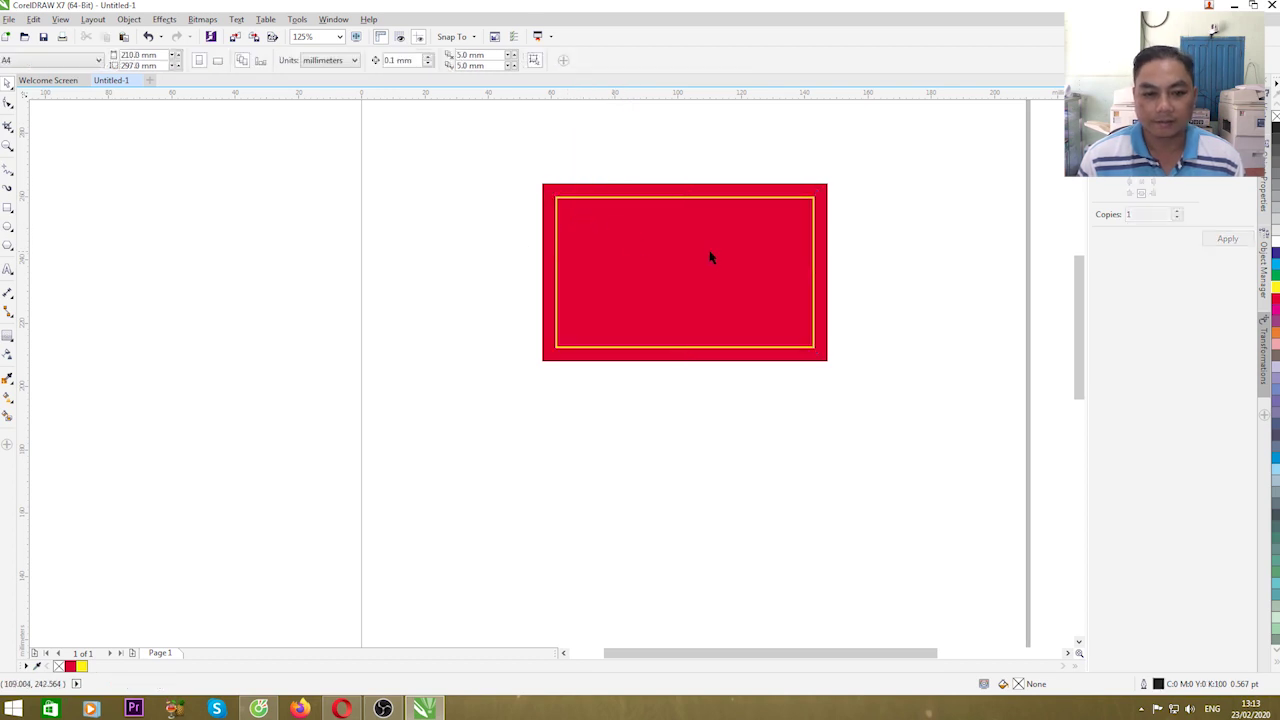
scroll(712, 251, up, 1)
scroll(732, 280, down, 1)
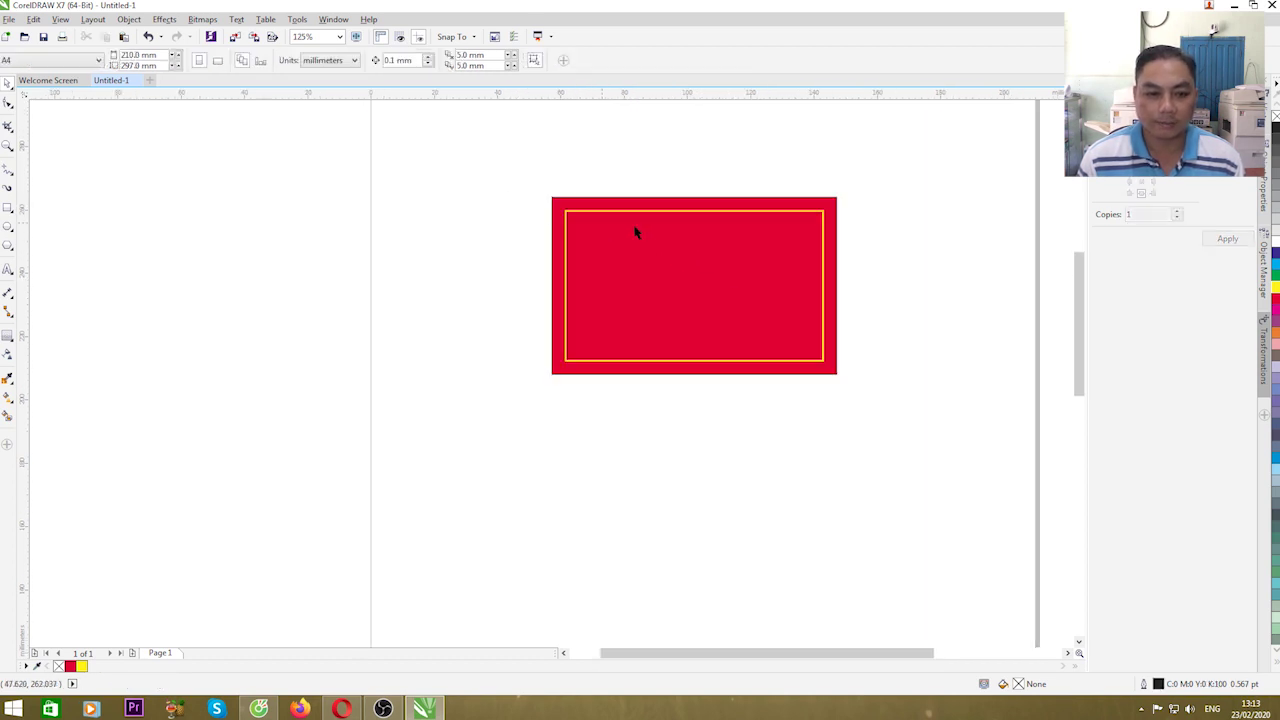
scroll(660, 232, up, 1)
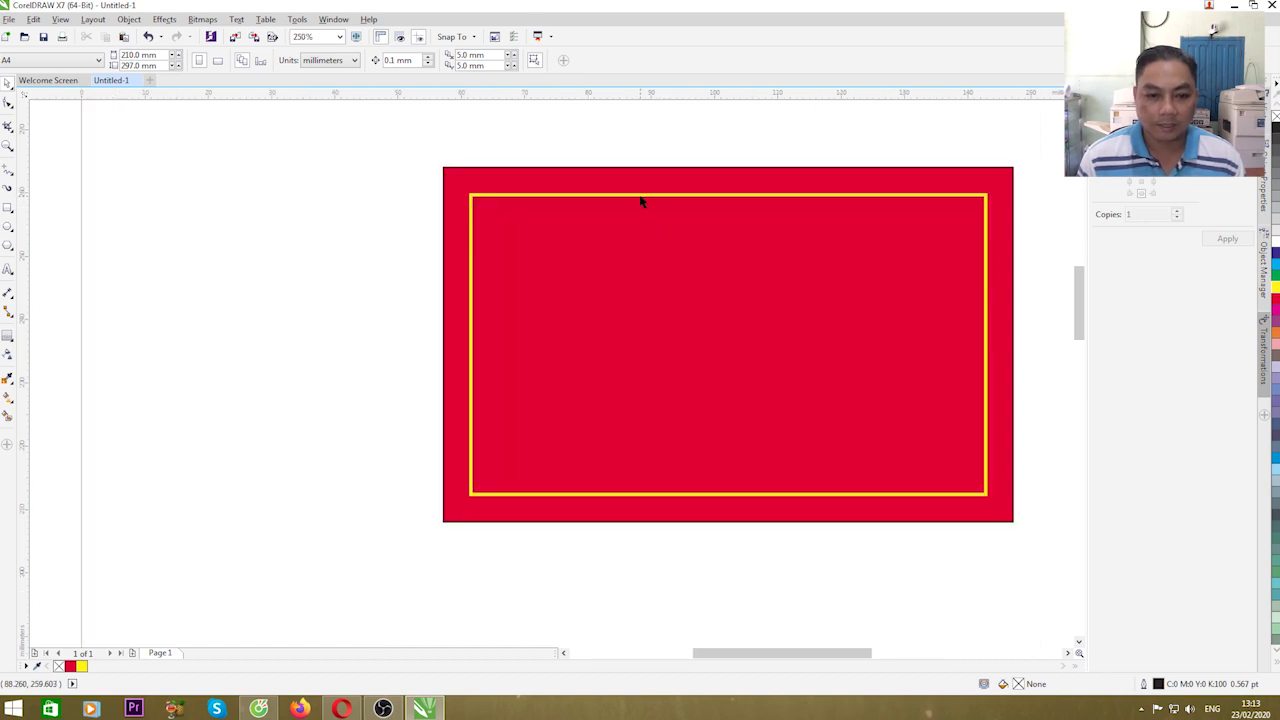
click(640, 197)
scroll(634, 191, down, 1)
scroll(816, 202, up, 1)
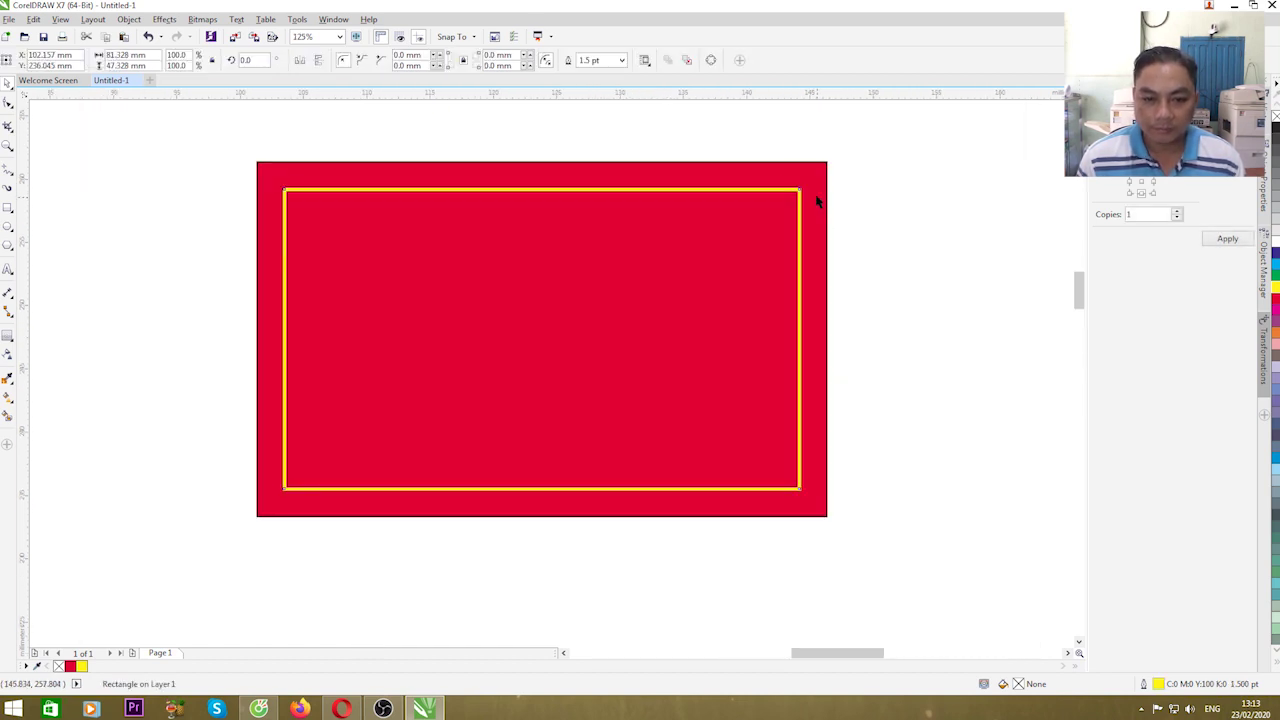
scroll(816, 202, up, 2)
click(796, 187)
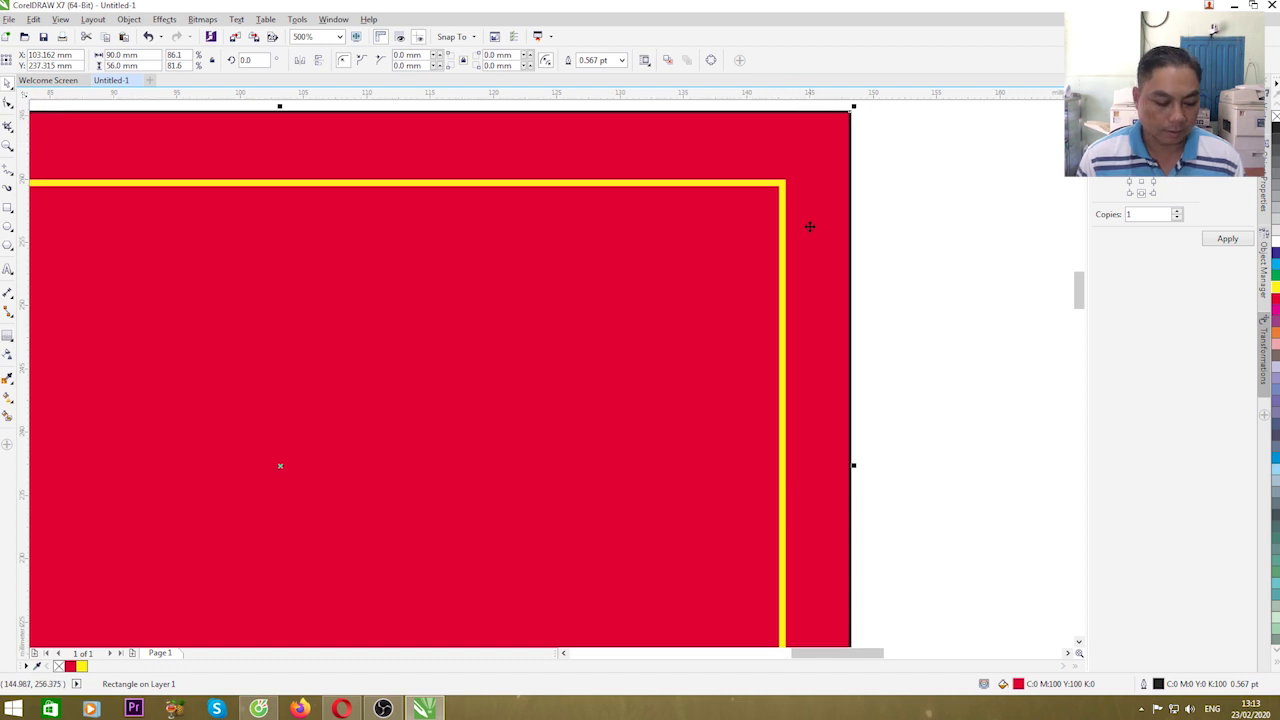
scroll(810, 227, down, 2)
click(754, 163)
scroll(797, 217, up, 3)
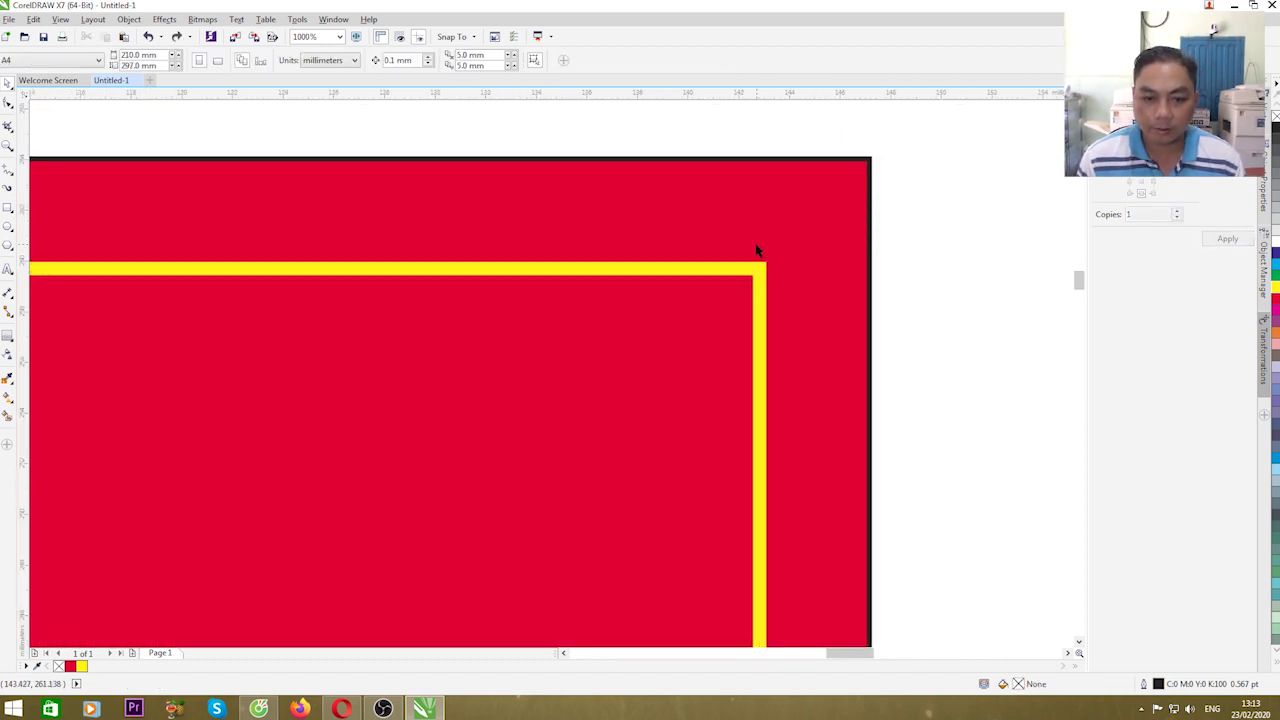
Enlarge the inner yellow rectangle proportionally about its center to about 84.7 × 49.3 mm.
click(764, 265)
drag(764, 265, 806, 226)
scroll(800, 228, down, 3)
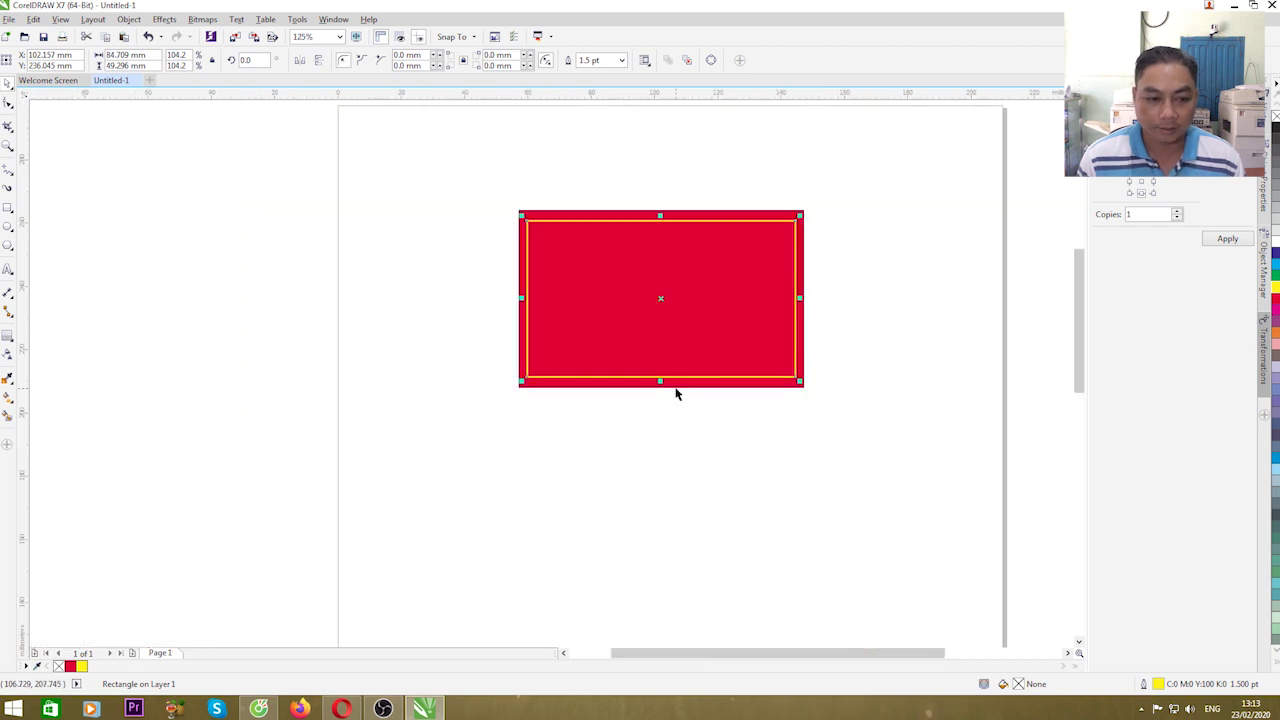
Stretch the inner yellow rectangle to about 50 mm high, with equal margins above and below it inside the red rectangle.
scroll(693, 228, up, 2)
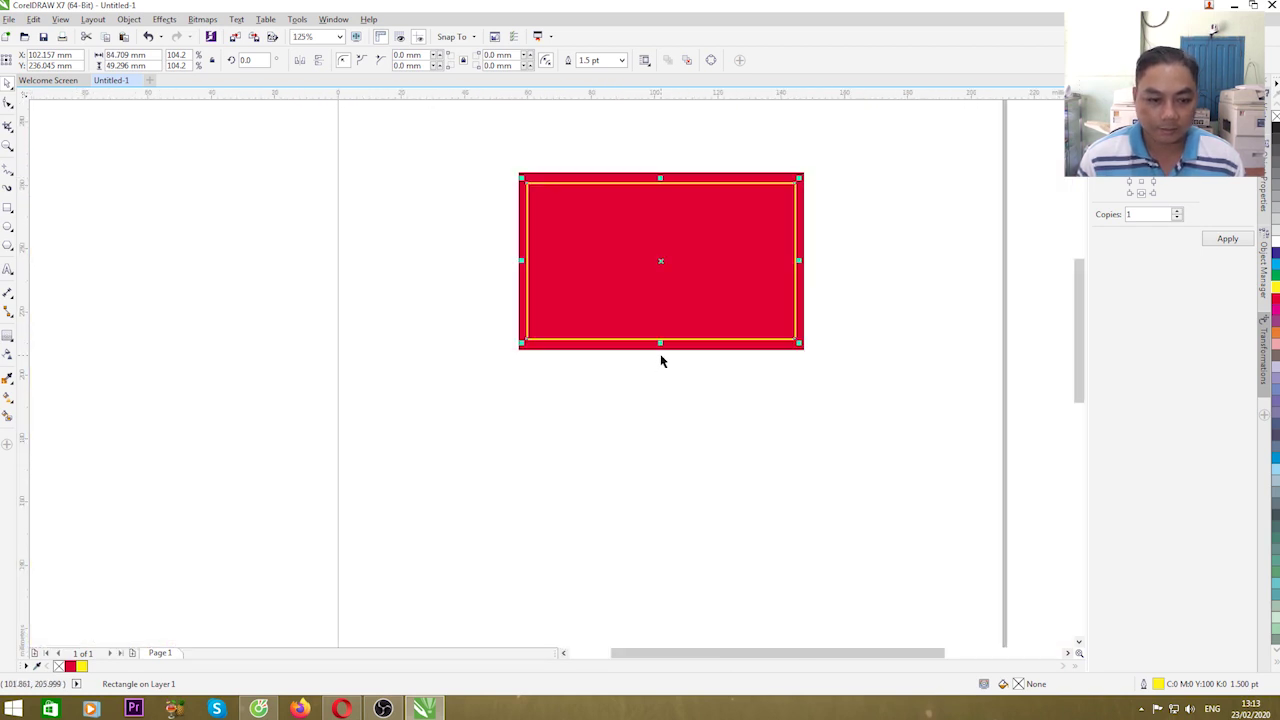
scroll(660, 357, up, 2)
drag(660, 310, 662, 315)
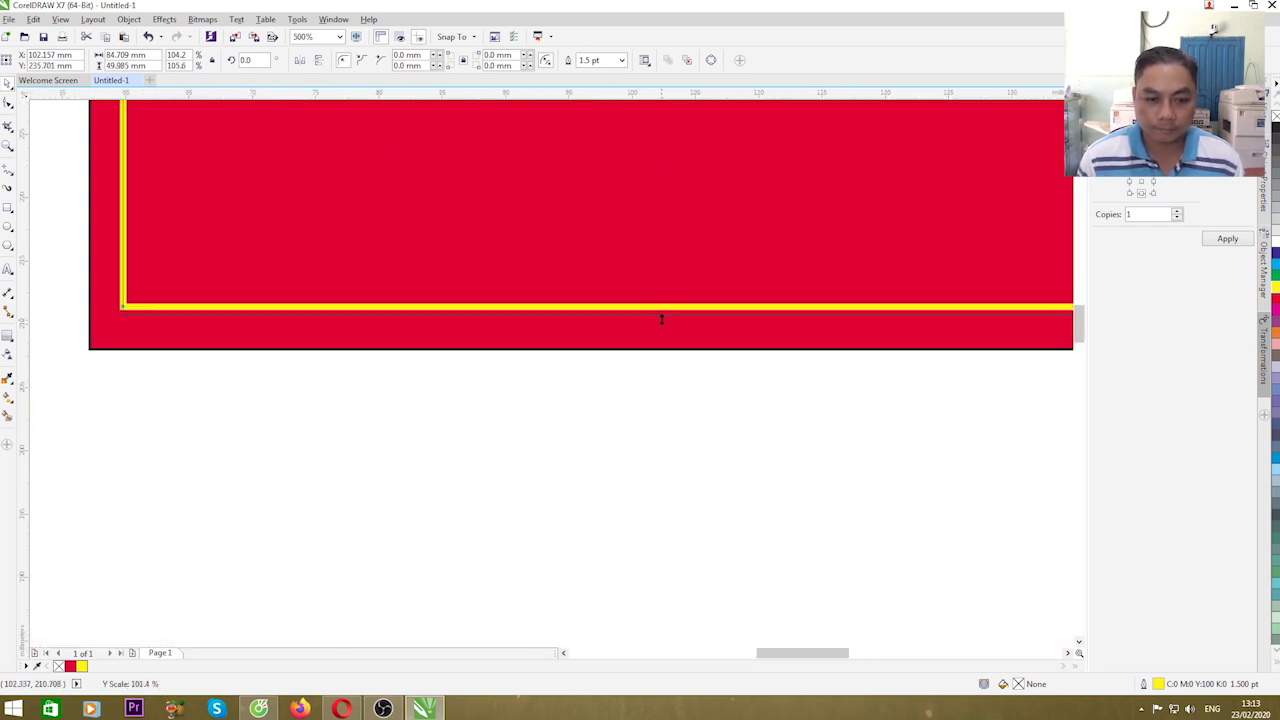
shift+click(663, 337)
scroll(690, 370, down, 2)
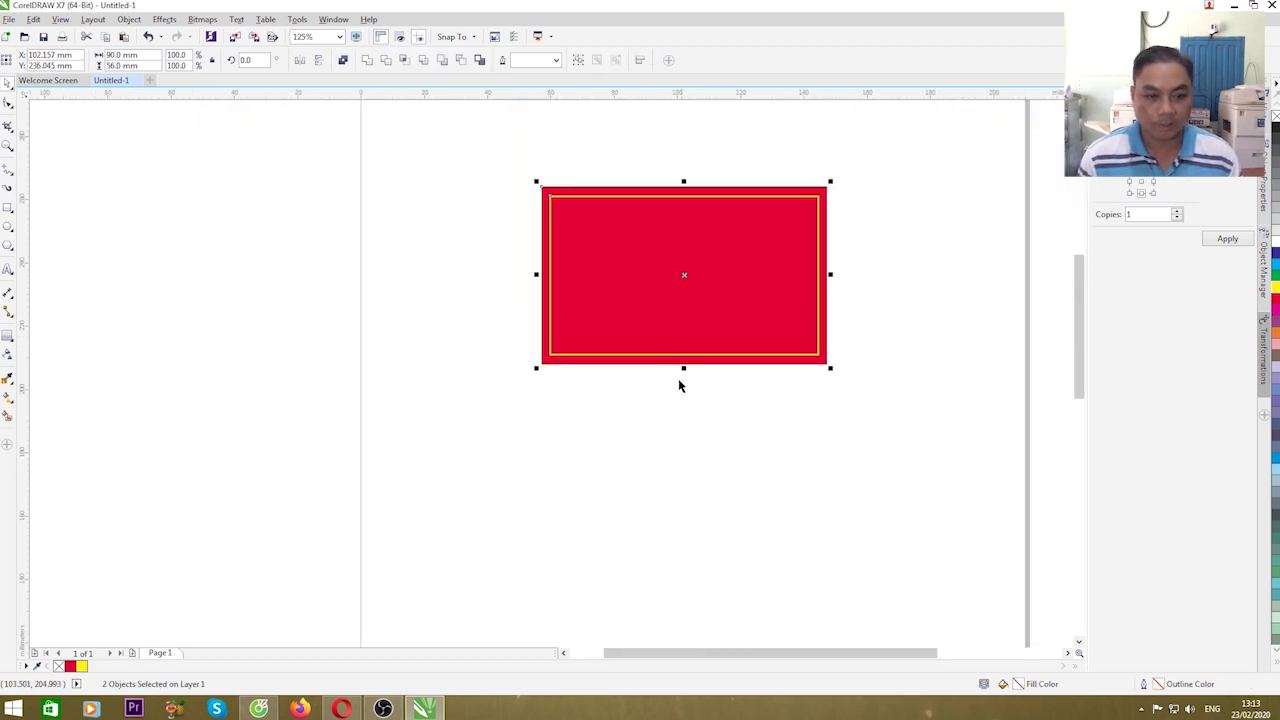
click(678, 378)
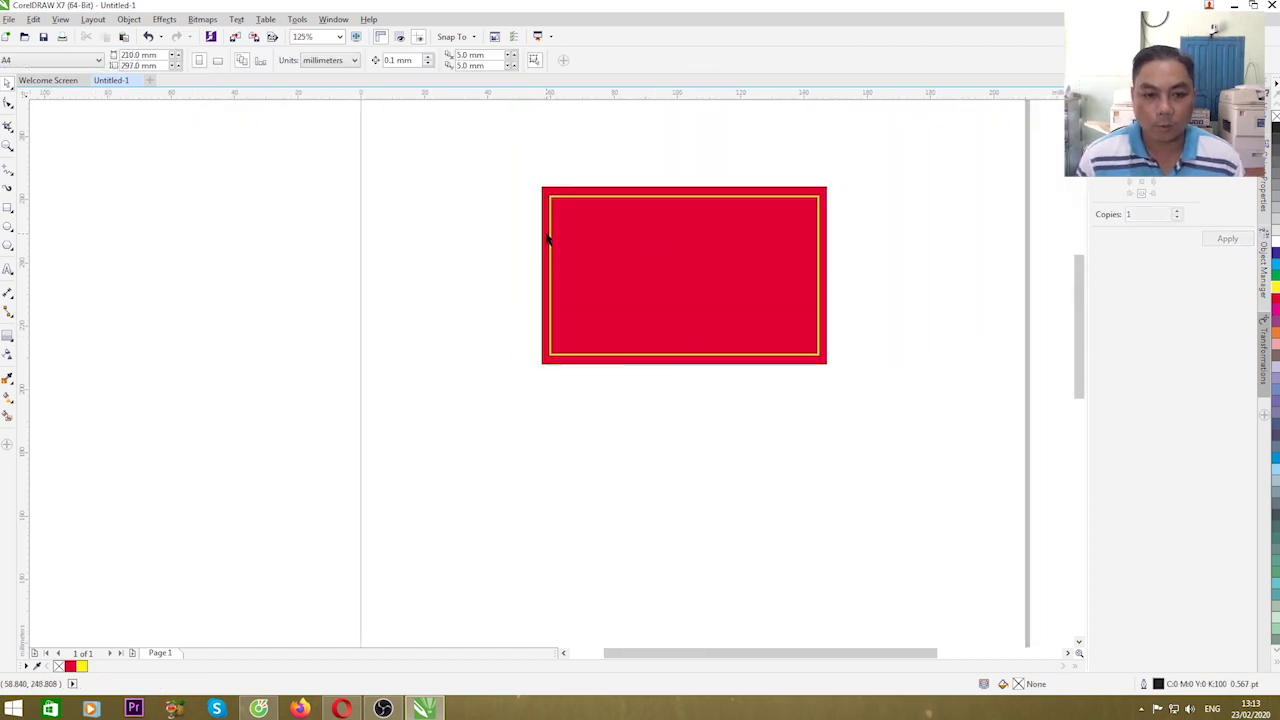
Draw a thin bar about 84.7 × 0.4 mm across the upper part of the yellow border, with yellow fill and outline.
click(8, 208)
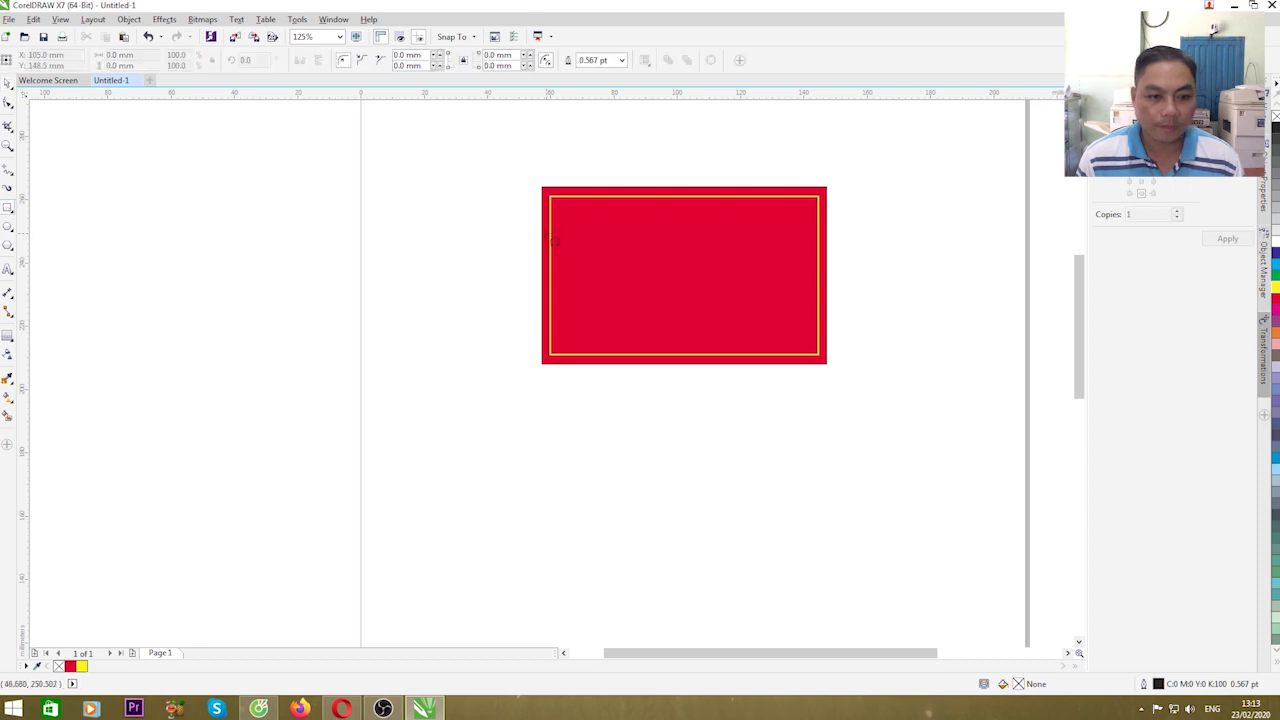
scroll(790, 240, up, 1)
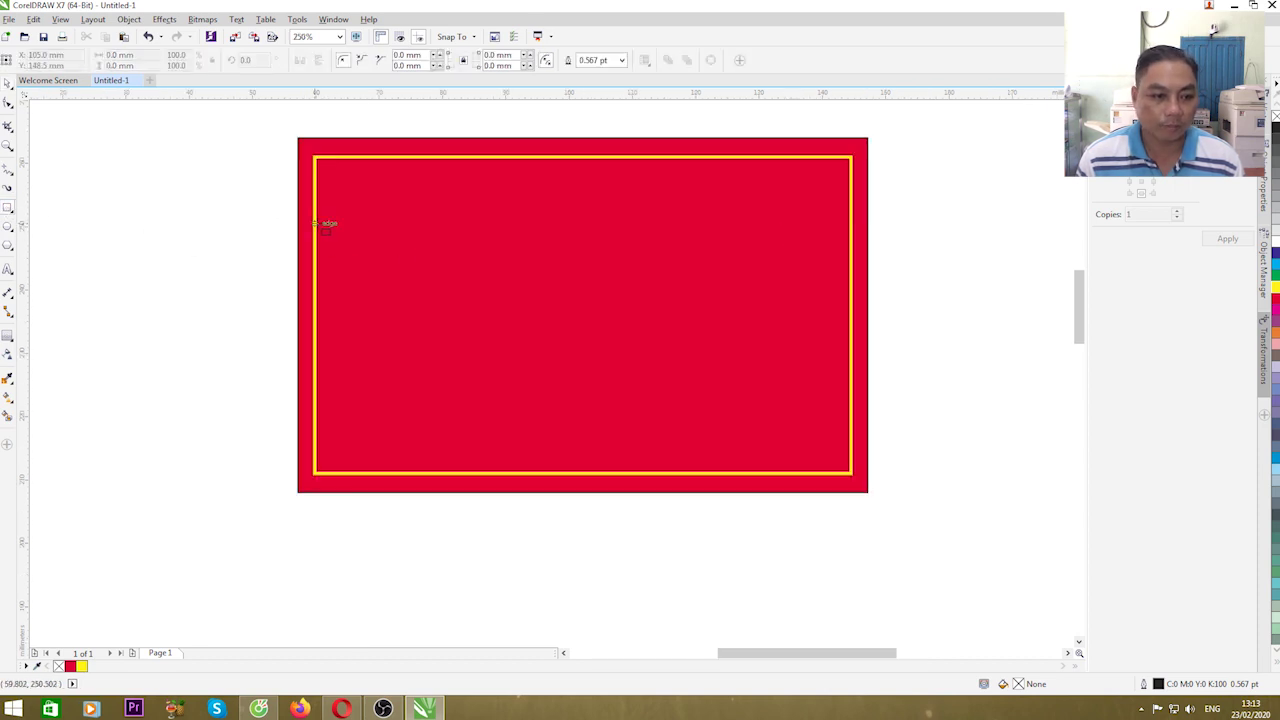
drag(316, 223, 853, 226)
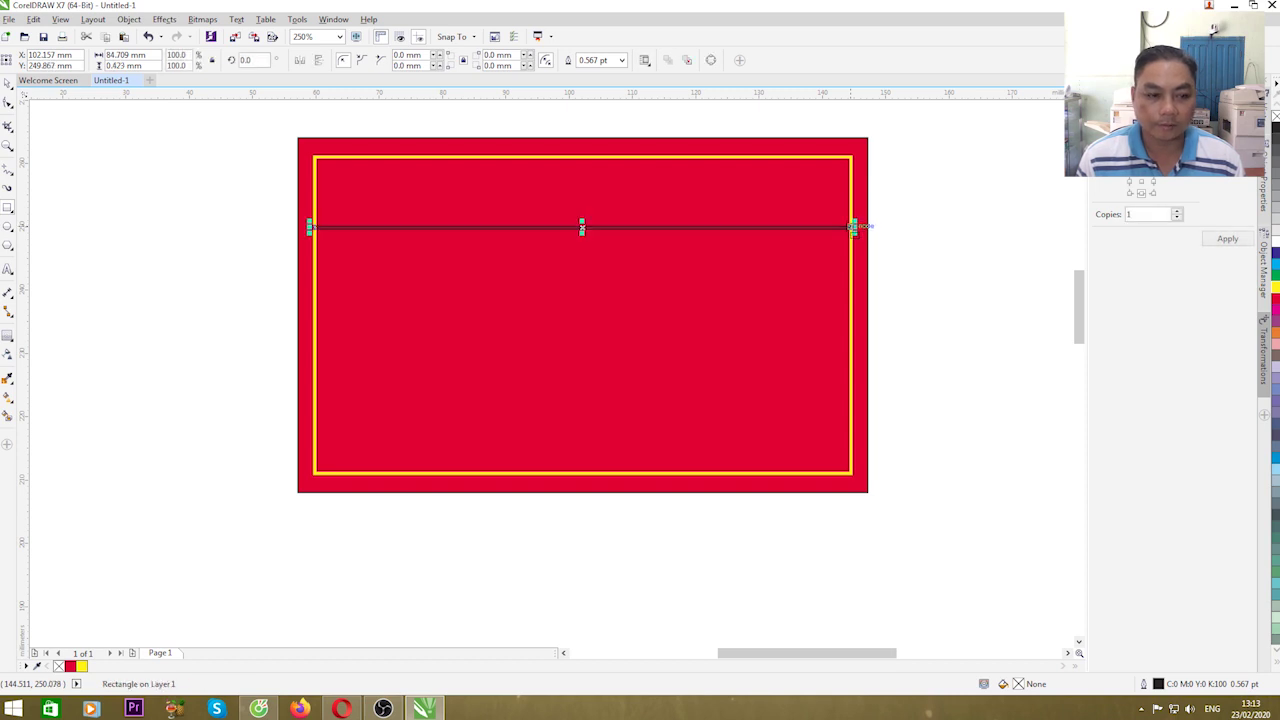
click(1275, 288)
right_click(1275, 288)
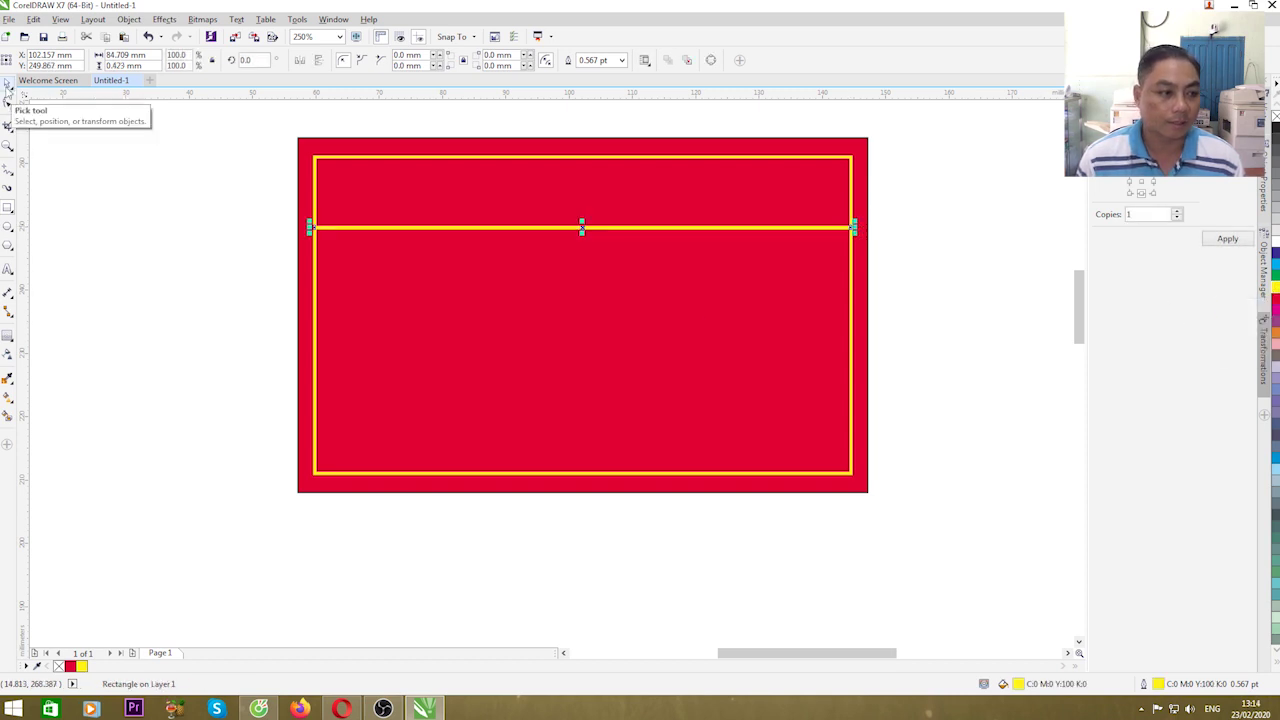
Move the thin yellow bar slightly down to make the band above it taller.
key(Escape)
click(540, 229)
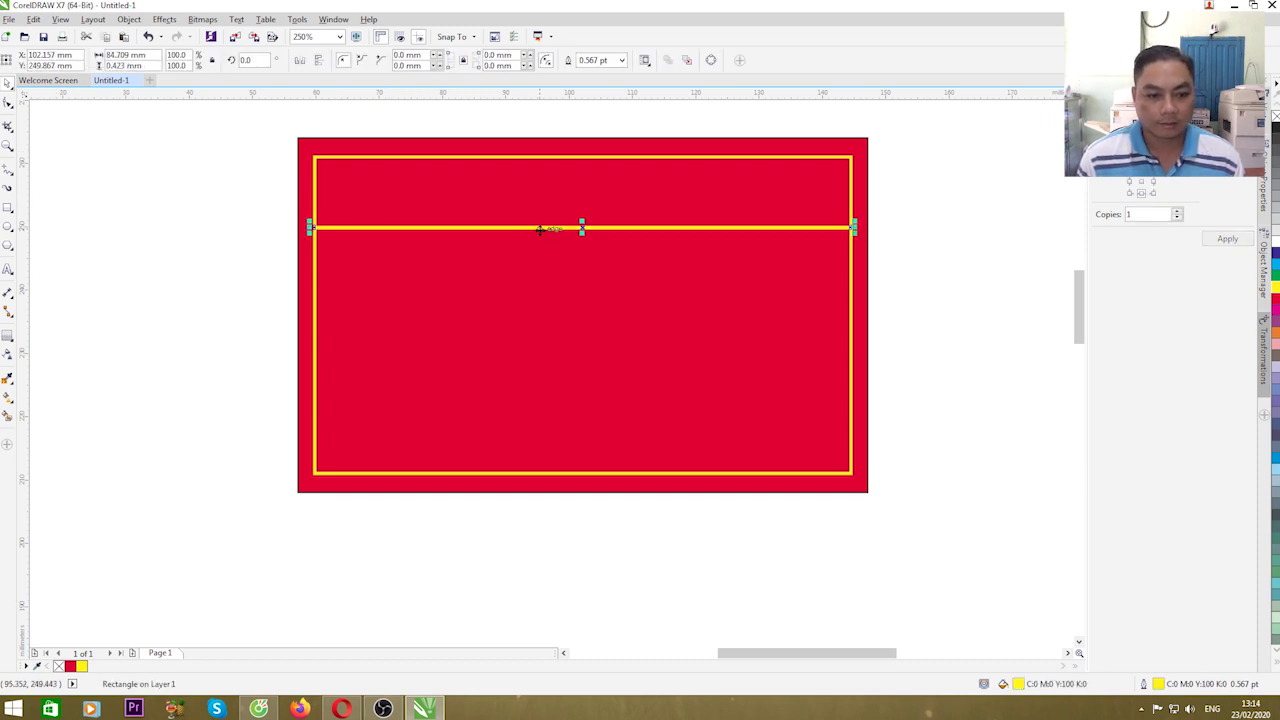
drag(540, 229, 540, 235)
click(185, 332)
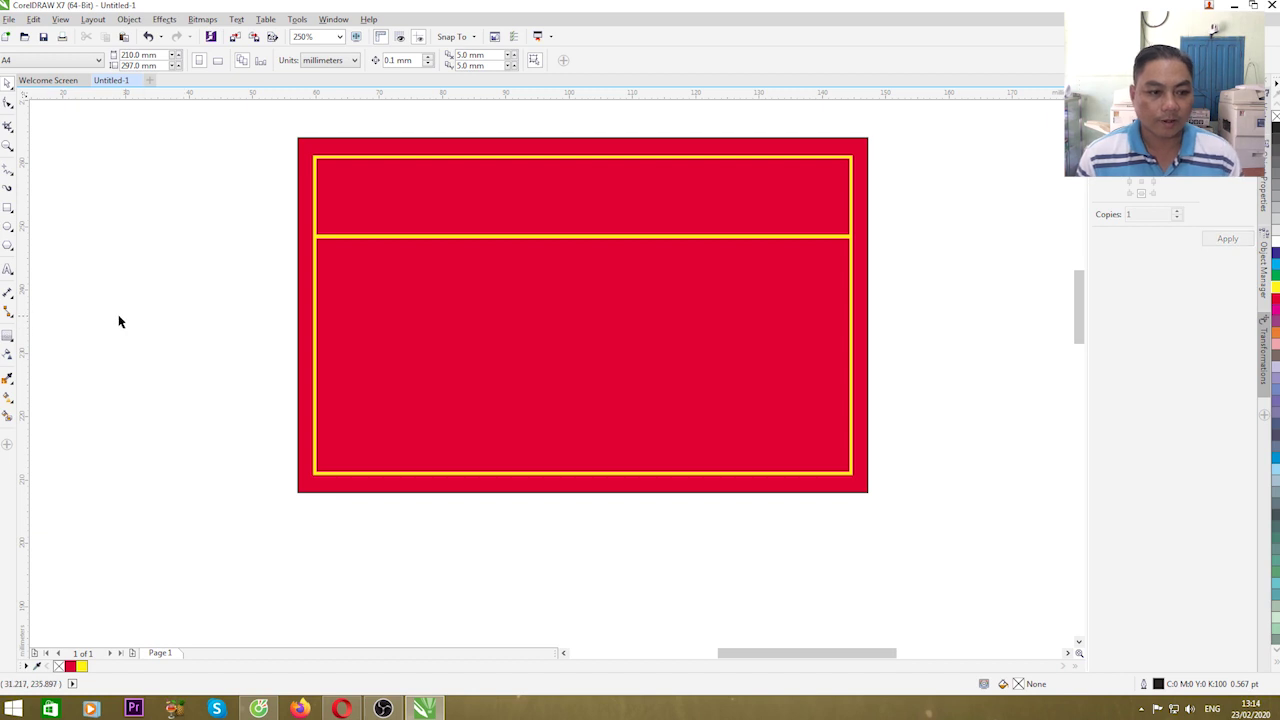
Add the artistic text "ĐẢNG CỘNG SẢN VIỆT NAM" on the card below the yellow bar.
click(7, 269)
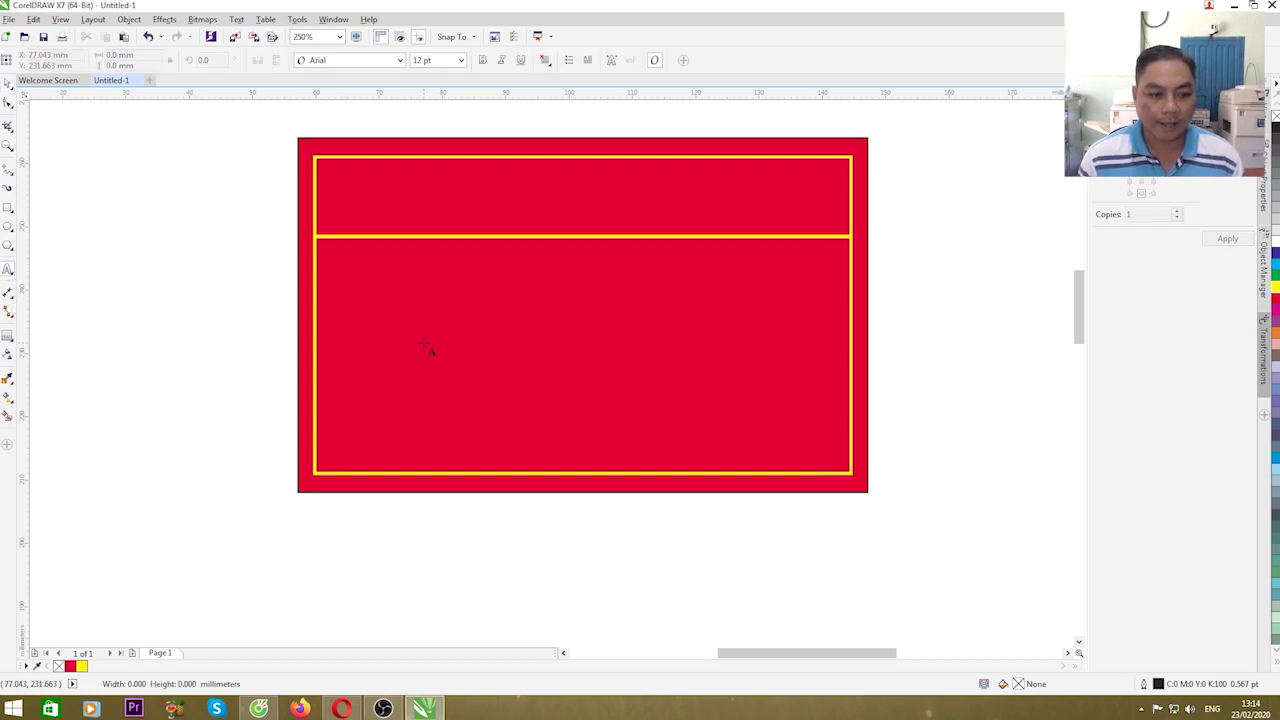
click(424, 350)
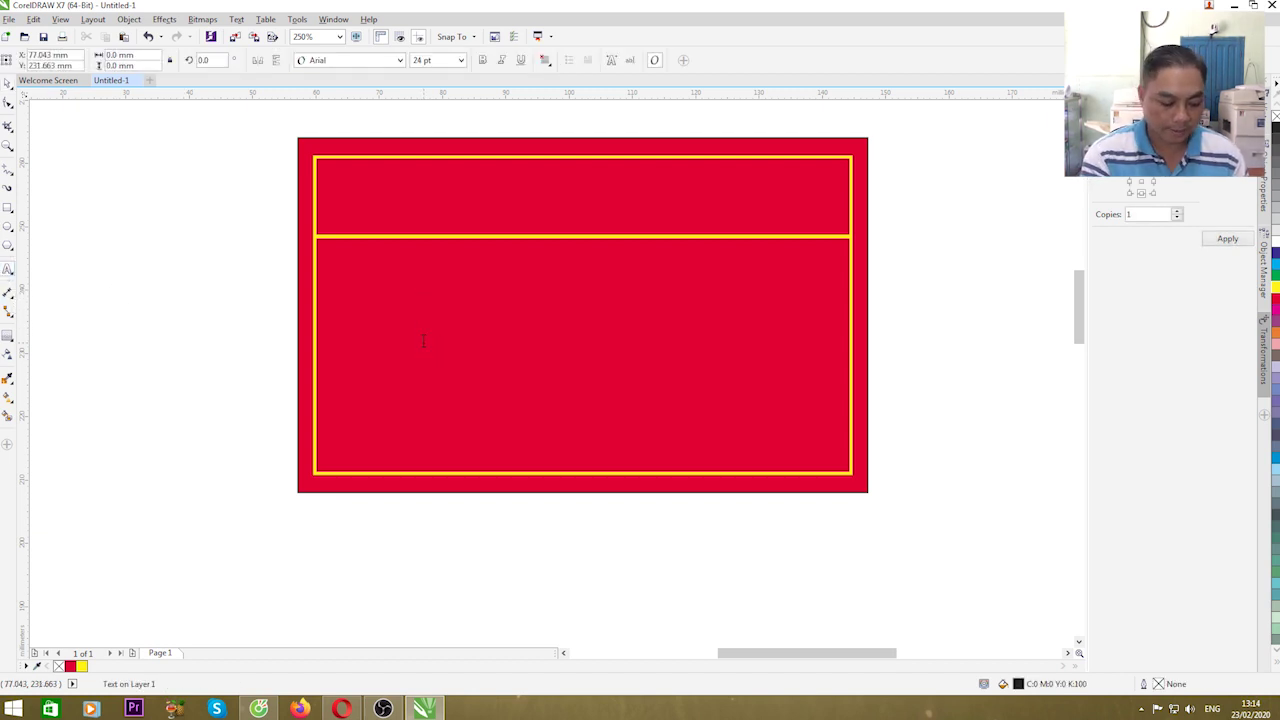
text(DANG)
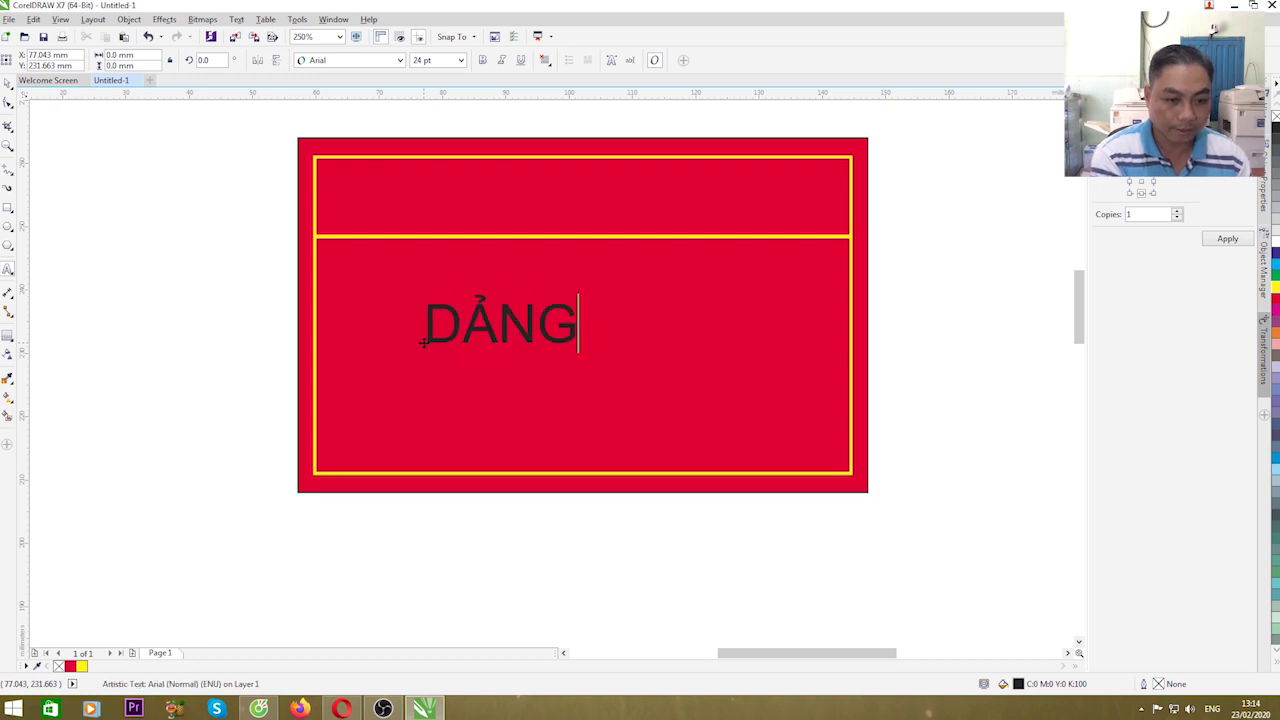
text(D COONGJ )
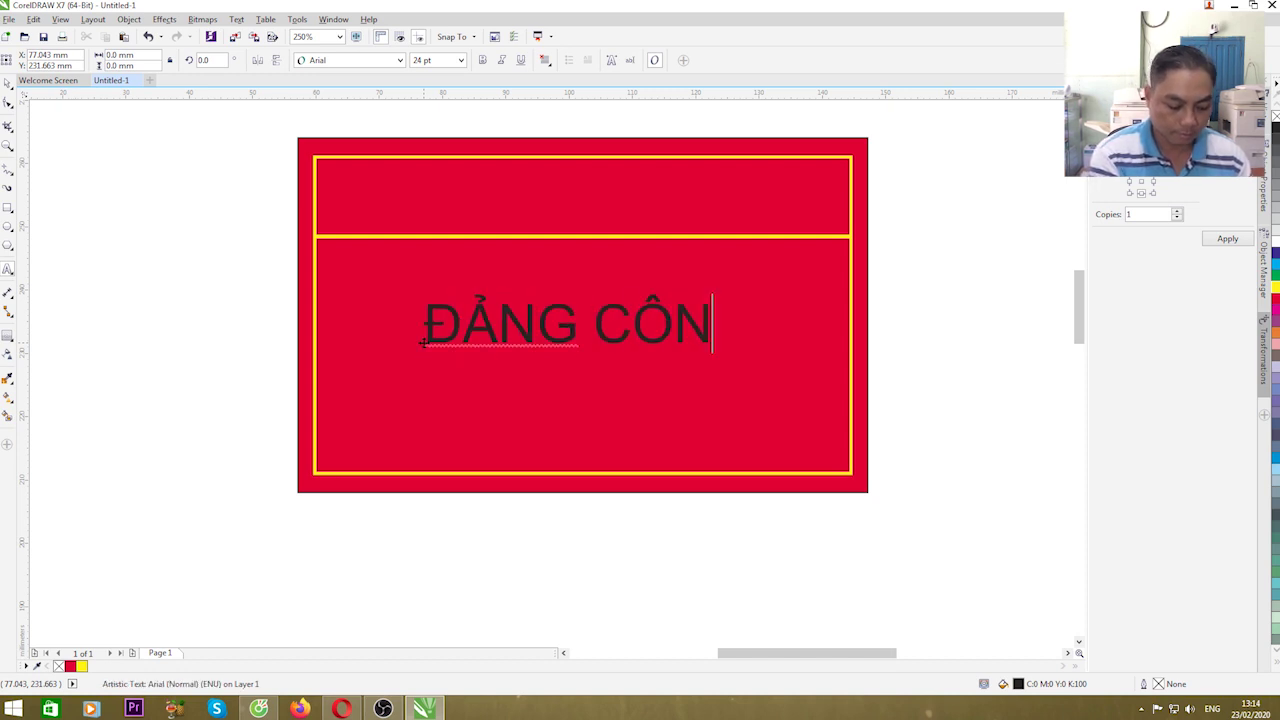
text(SANR VIEETJ N)
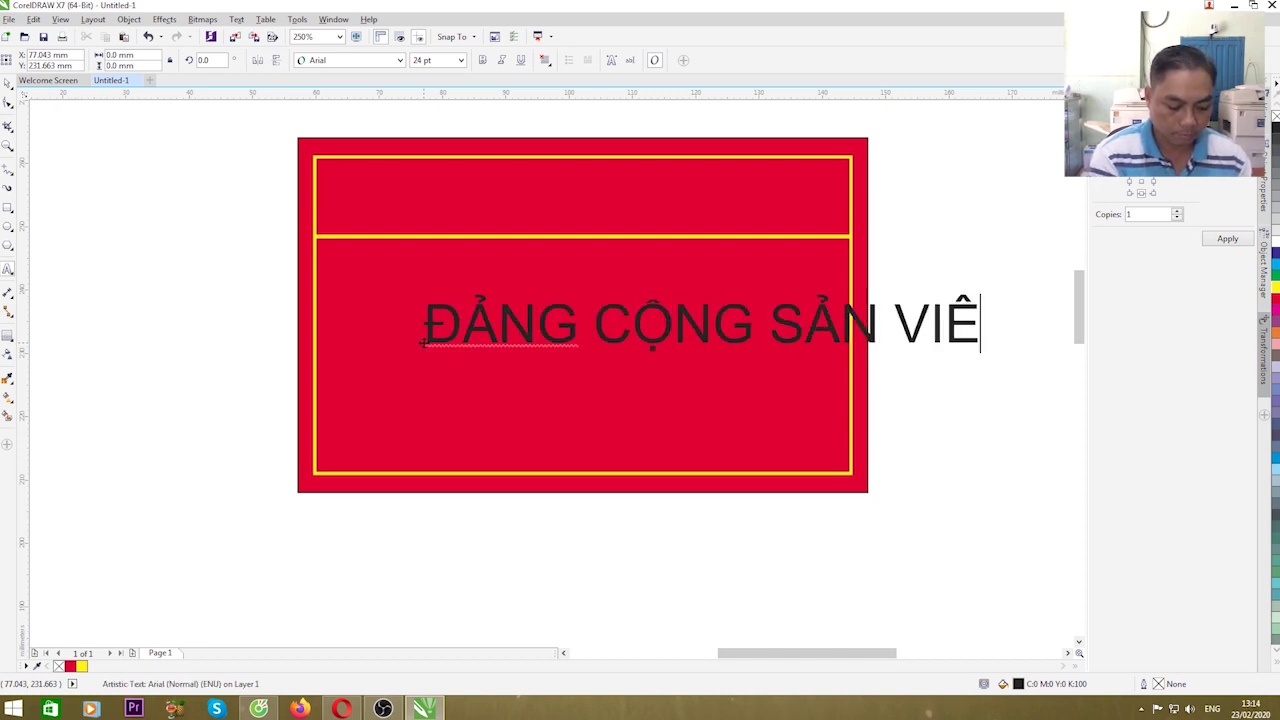
text(AM)
key(Escape)
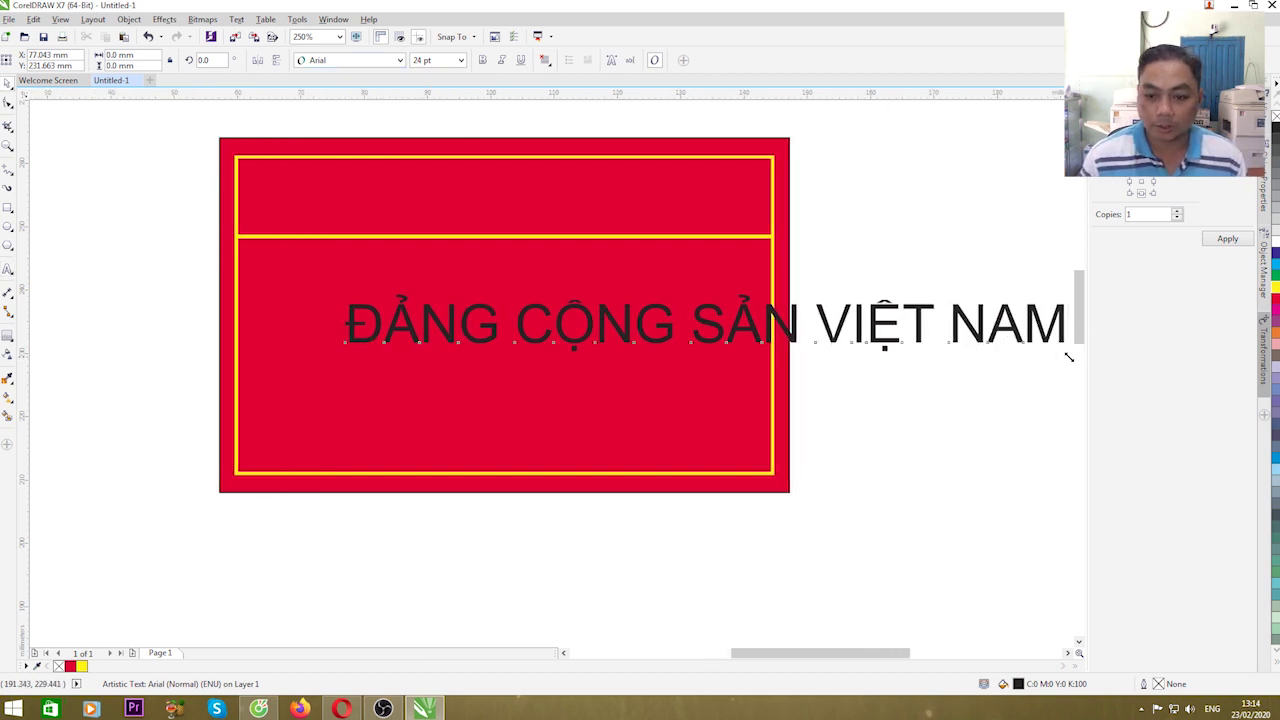
Scale the title text down to about 14.7 pt and set its font to UTM Swiss 721 Black Condensed.
drag(1069, 355, 780, 318)
click(350, 60)
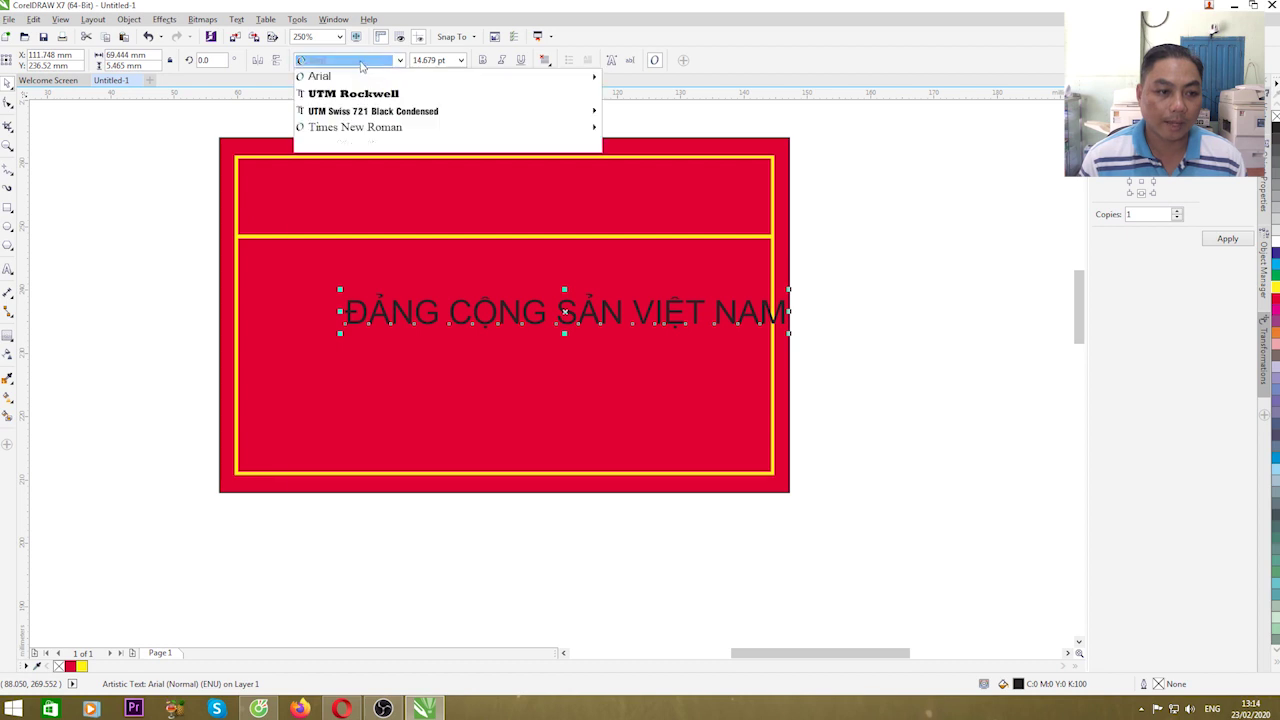
click(338, 110)
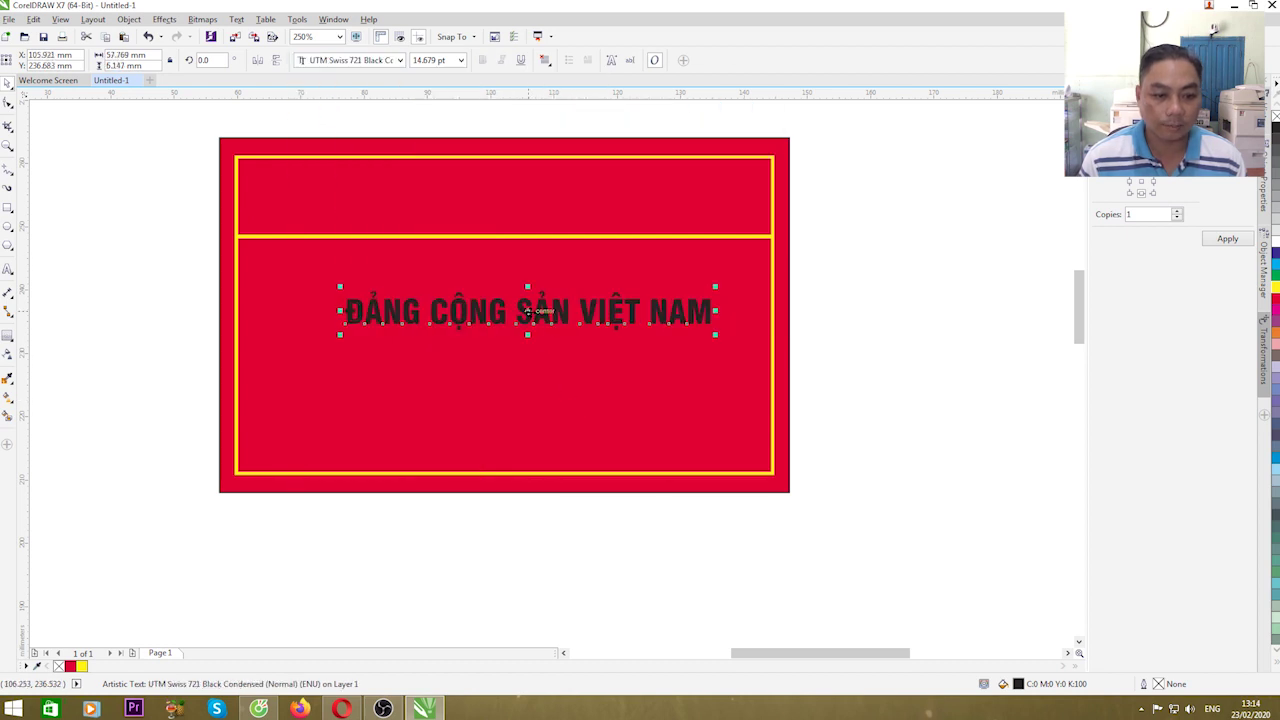
Place the title in the band above the yellow bar, toward its right end, at about 16.1 pt and fill it with yellow.
drag(543, 309, 534, 190)
drag(722, 214, 757, 233)
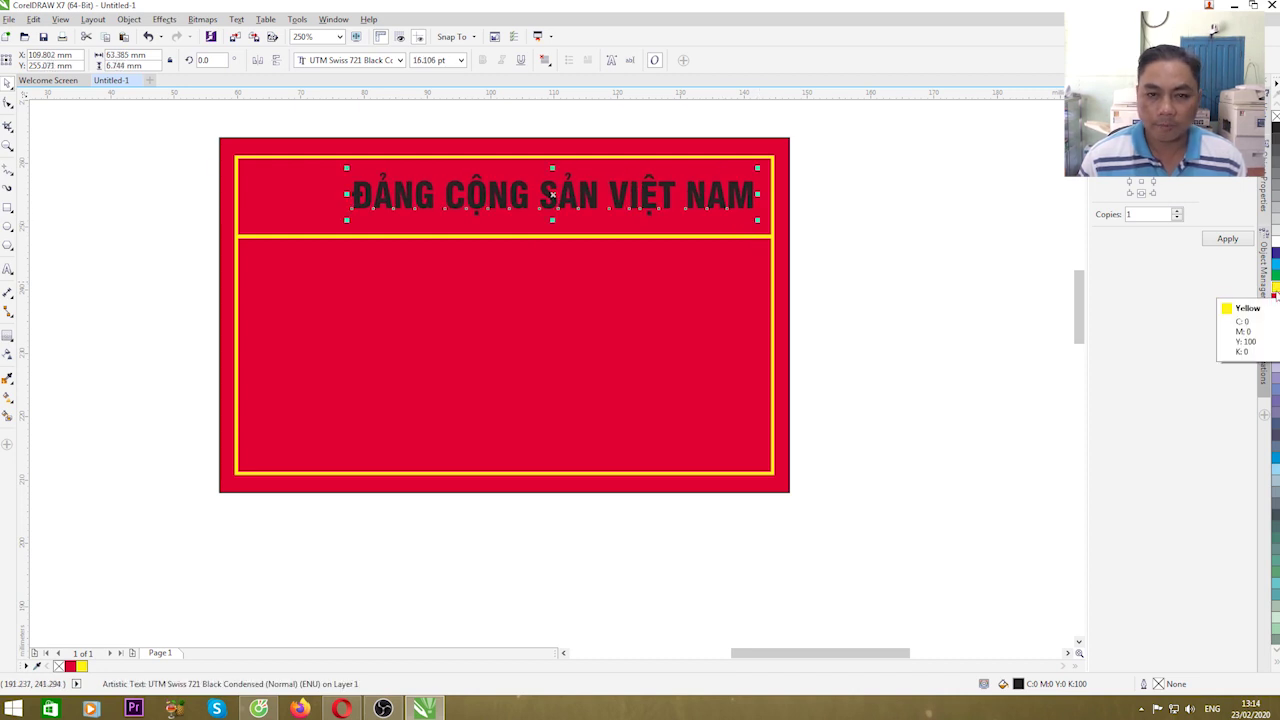
click(1274, 290)
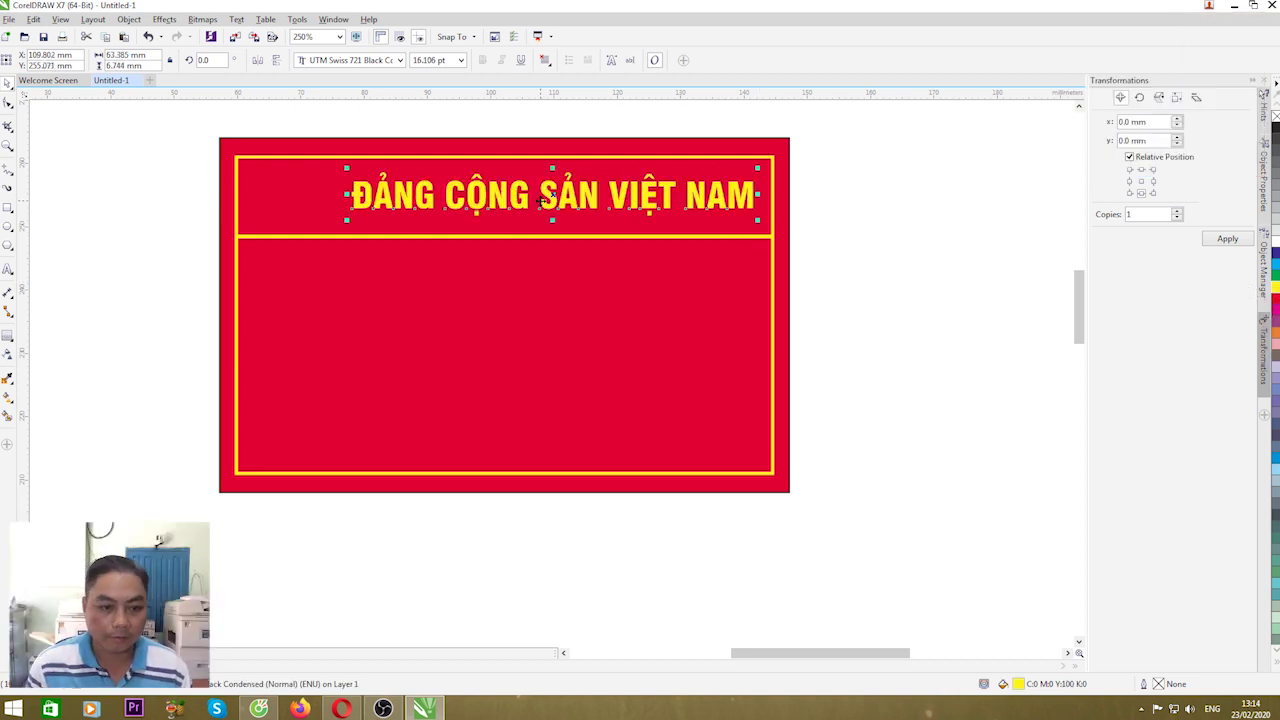
drag(553, 190, 560, 191)
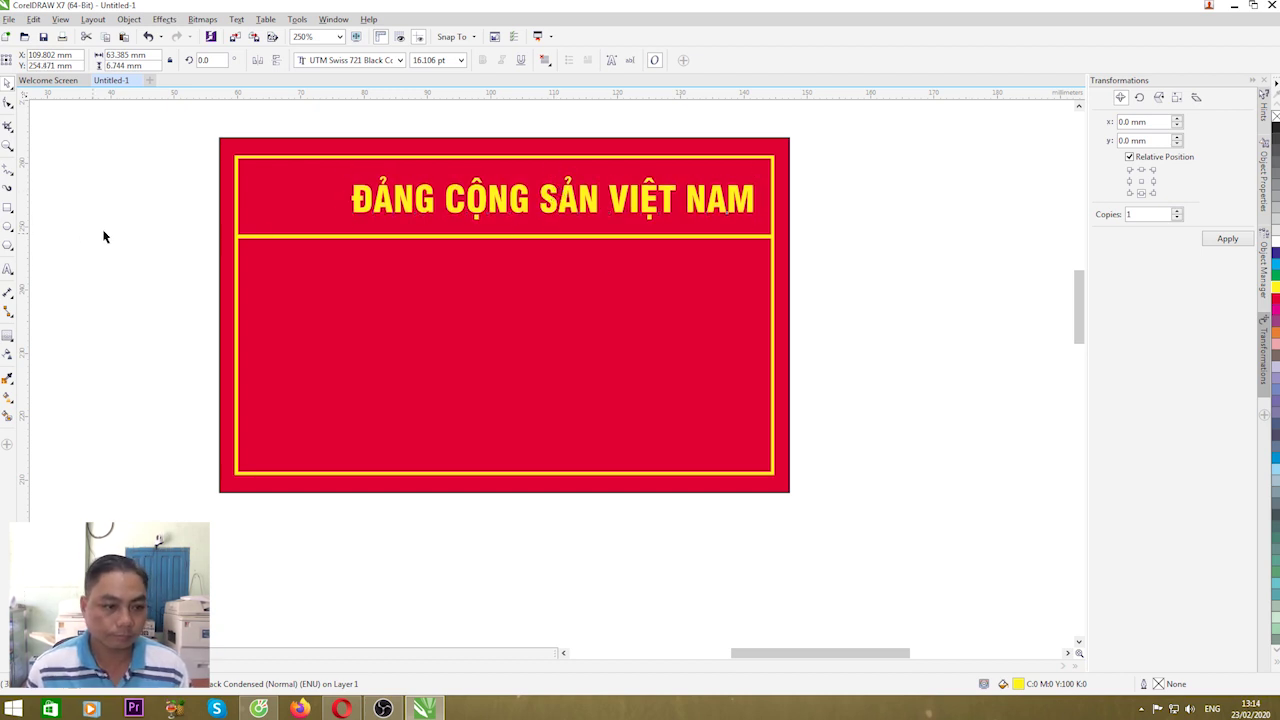
click(103, 236)
Add the artistic text "ĐẠI HỘI" on the card below the yellow bar.
click(475, 199)
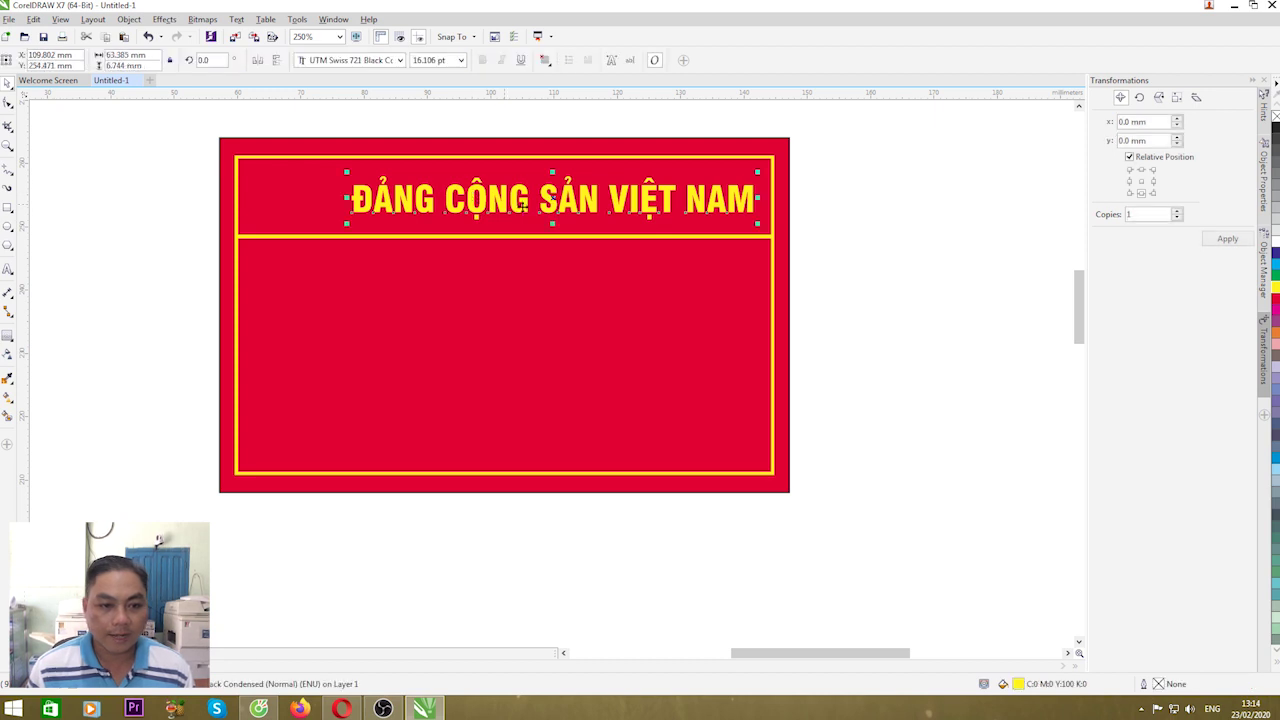
click(8, 271)
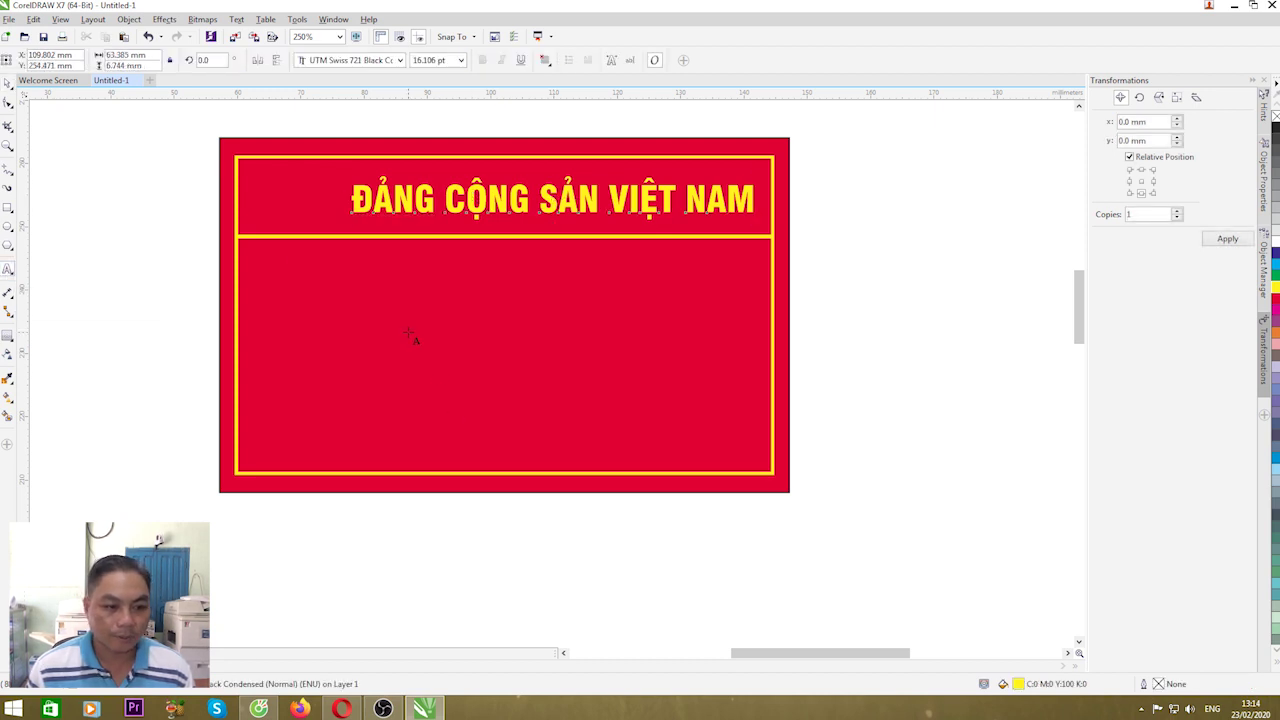
click(408, 331)
text(DẠI HÔI)
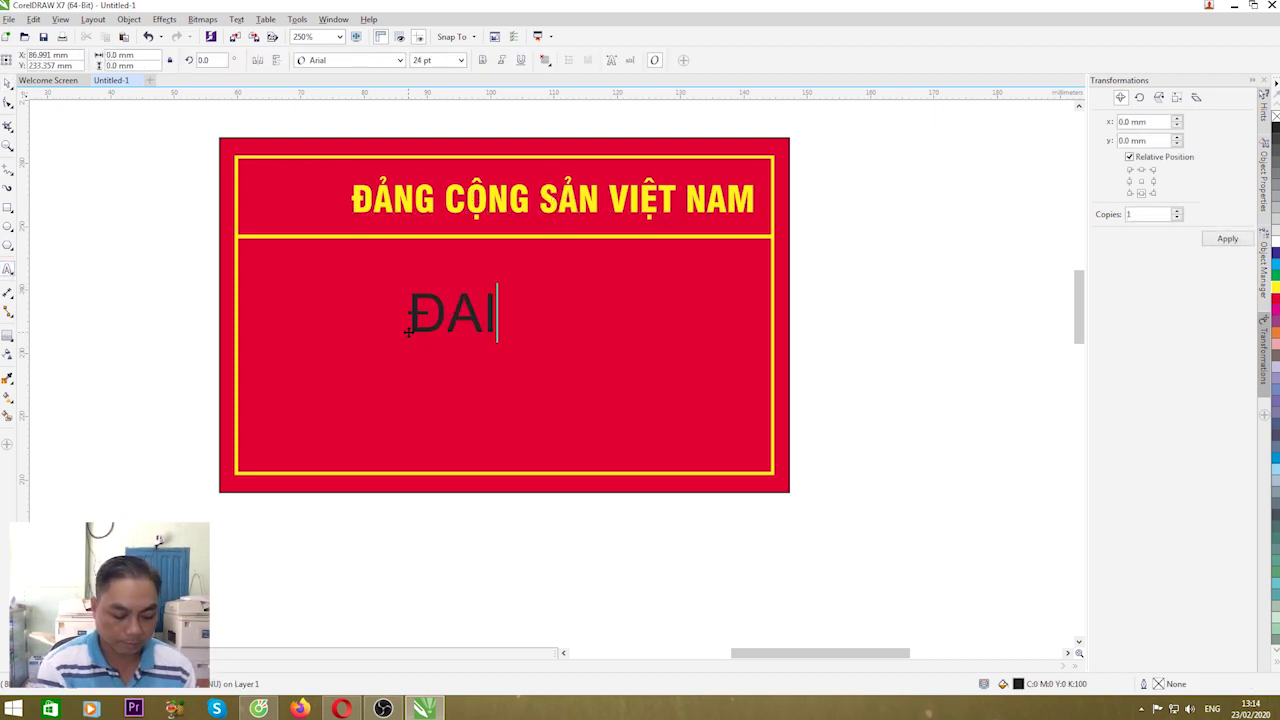
key(ctrl+space)
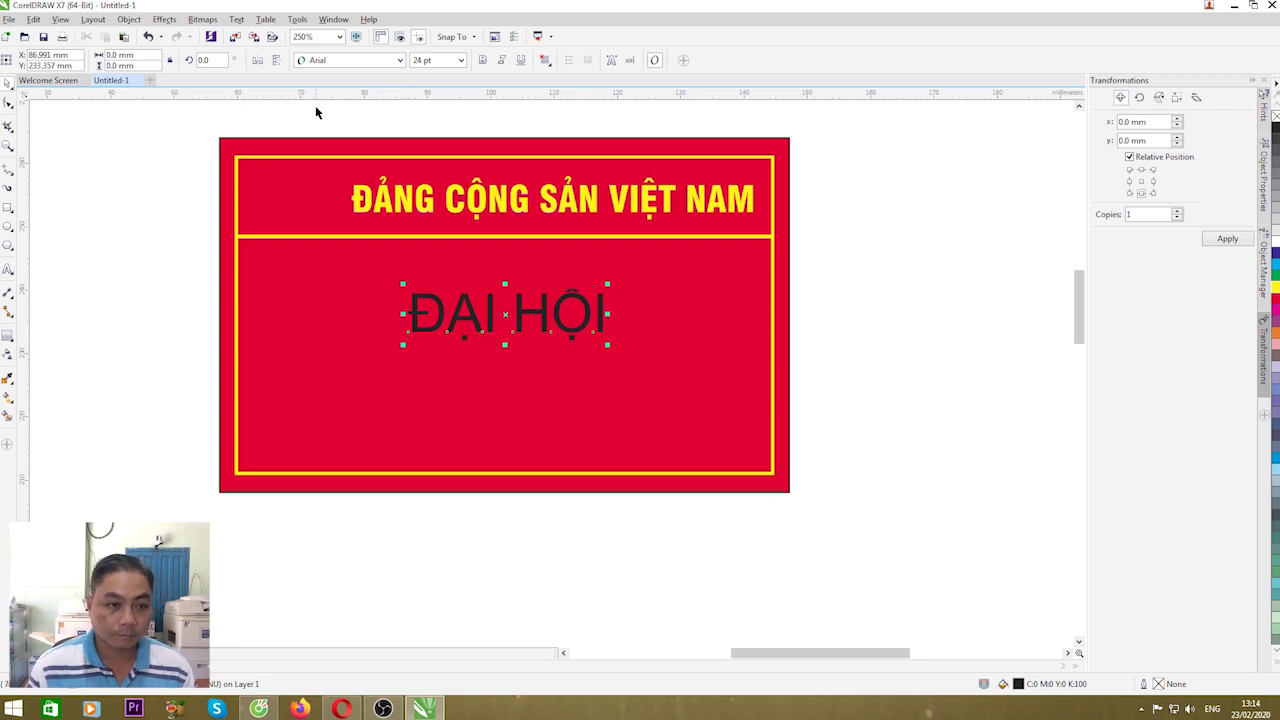
Set the font of "ĐẠI HỘI" to UTM Rockwell and move the text up closer to the yellow bar.
click(355, 62)
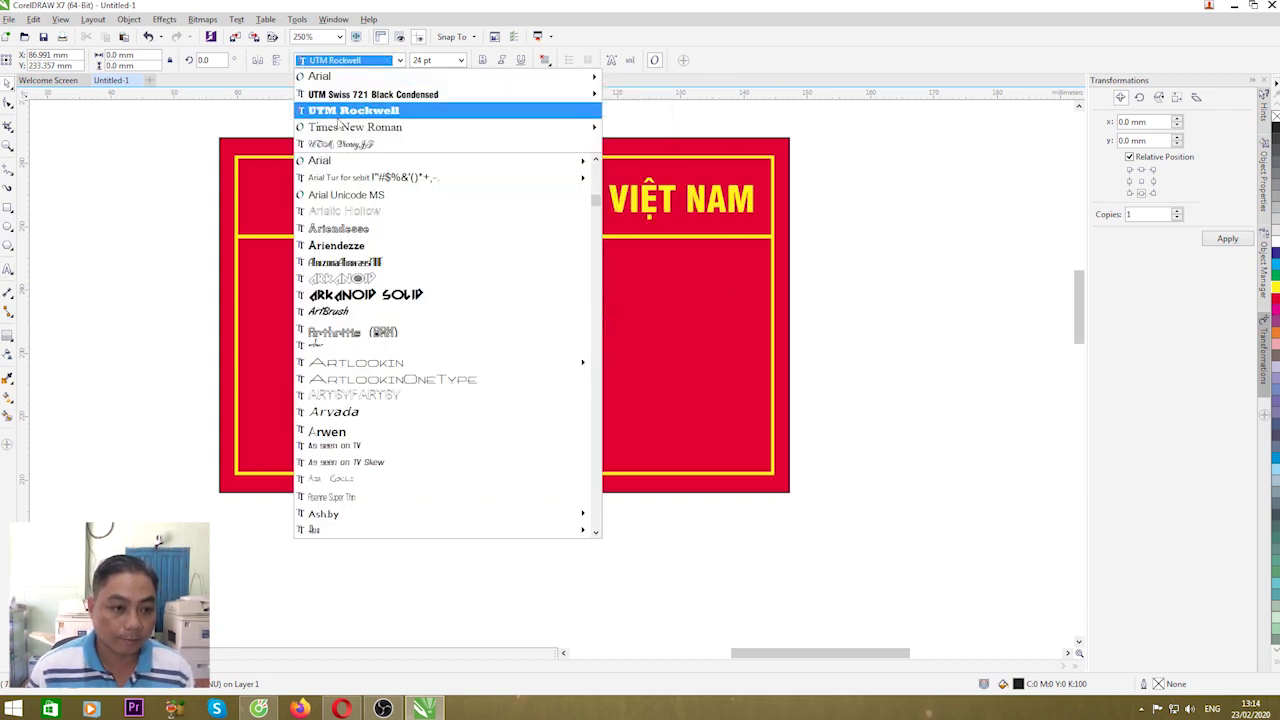
click(330, 110)
drag(531, 314, 500, 288)
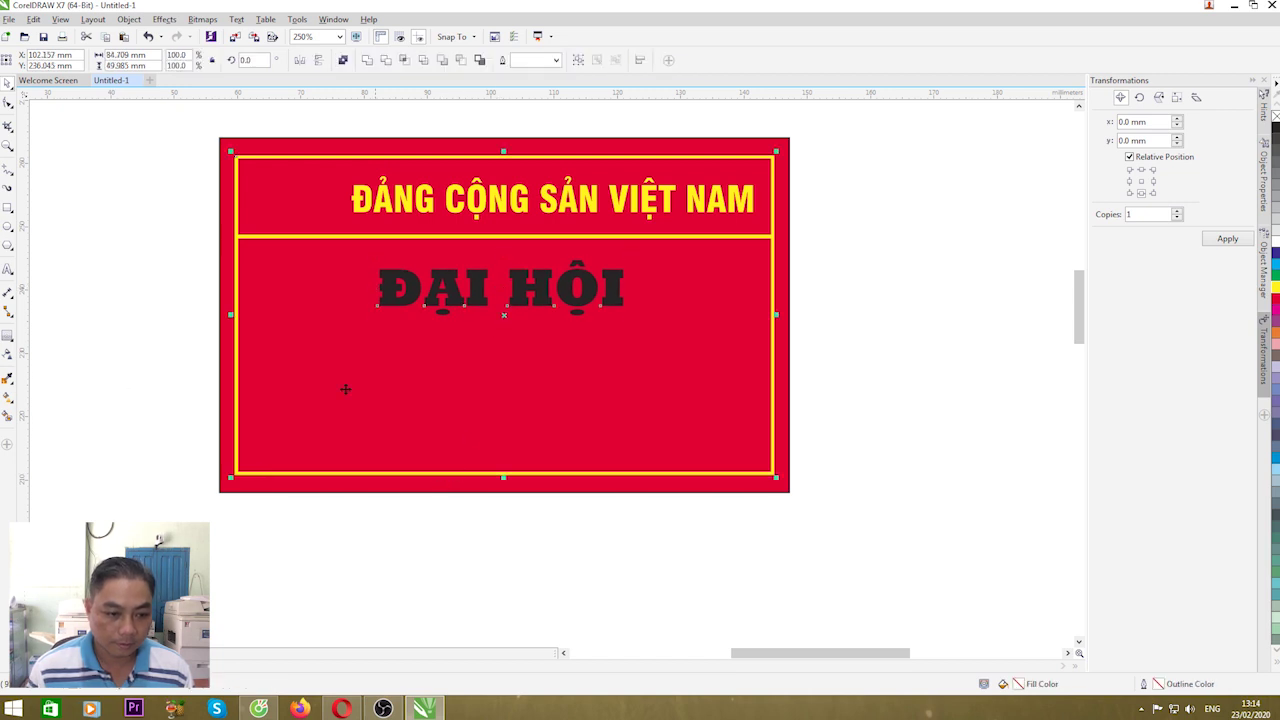
key(Escape)
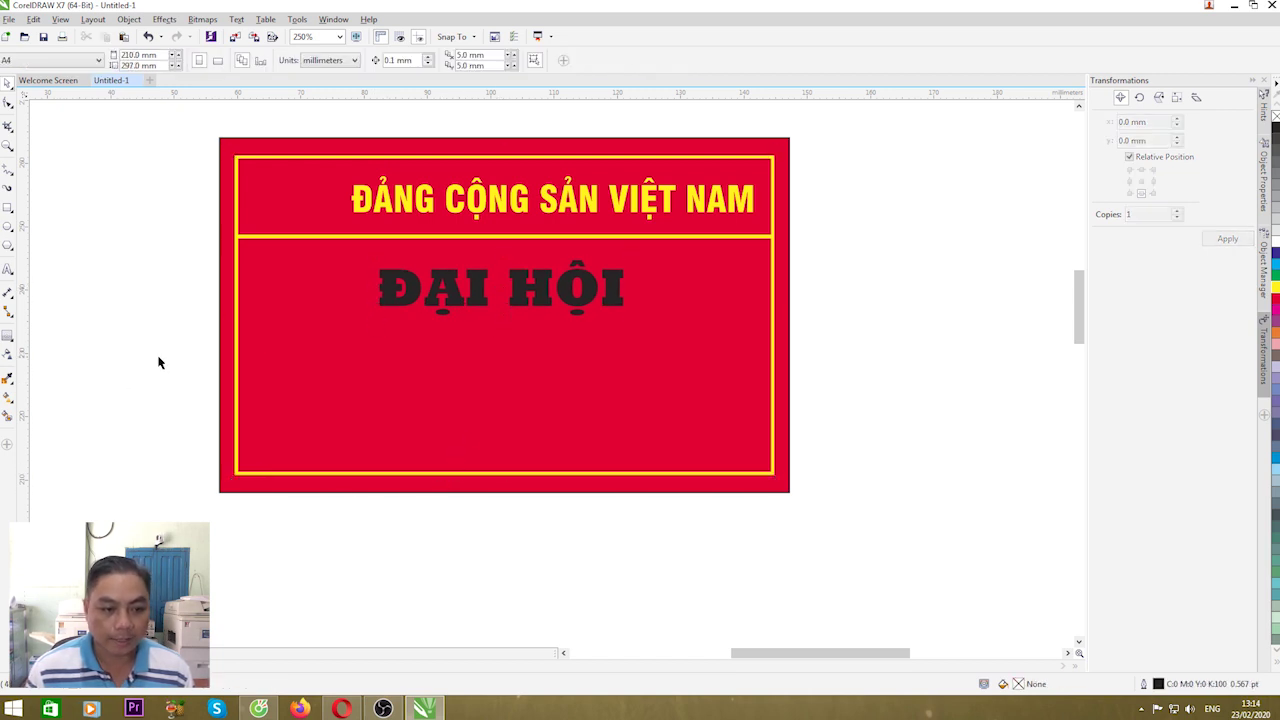
Center "ĐẠI HỘI" horizontally on the yellow border and fill the text with yellow.
click(396, 290)
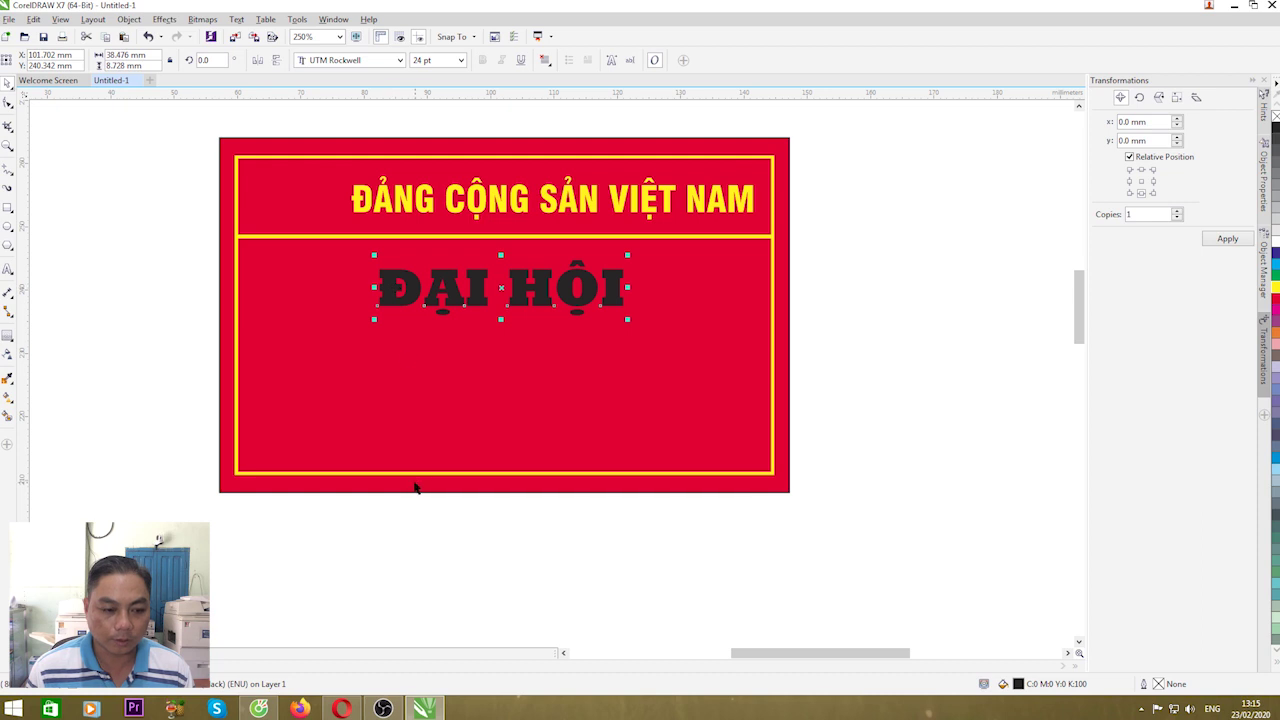
click(415, 473)
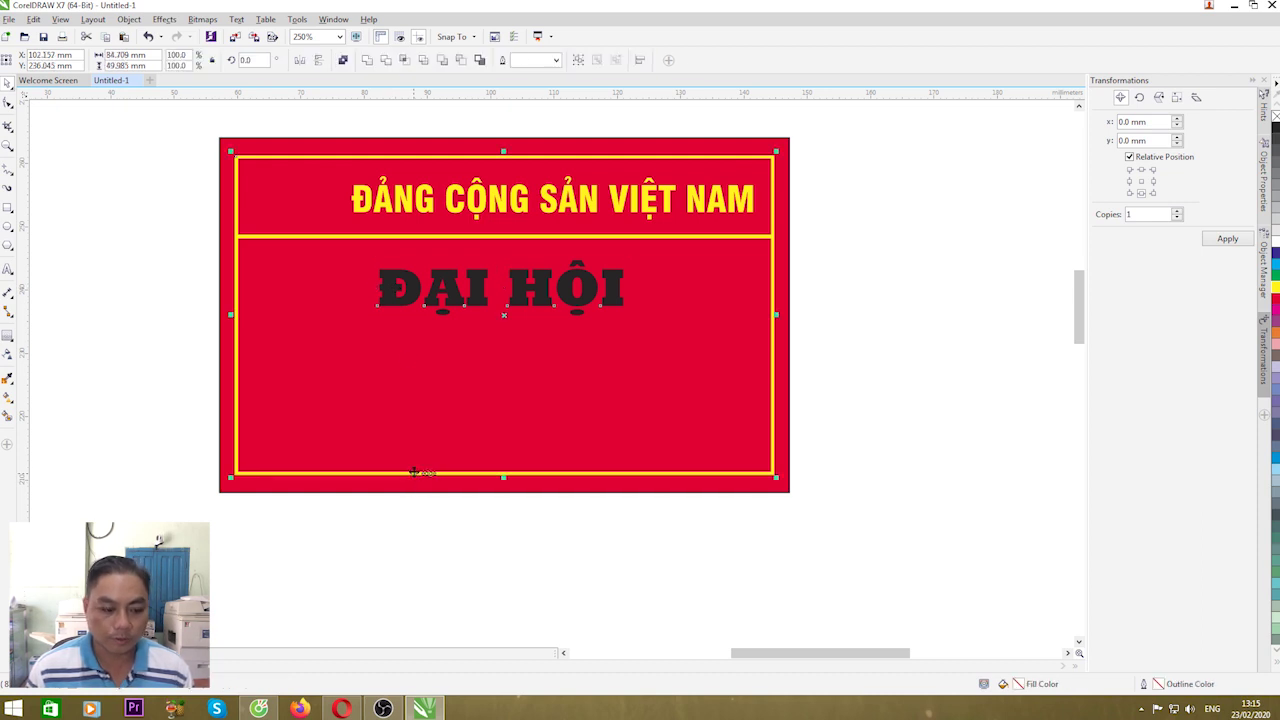
key(c)
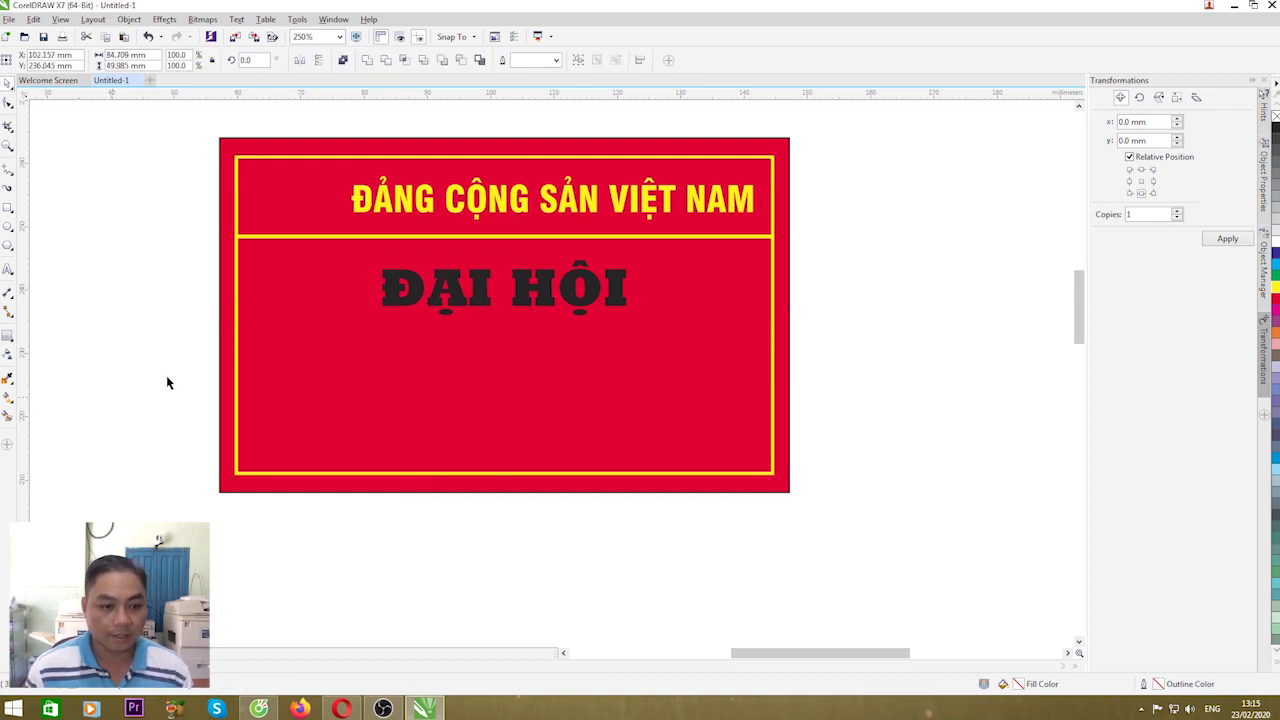
key(Escape)
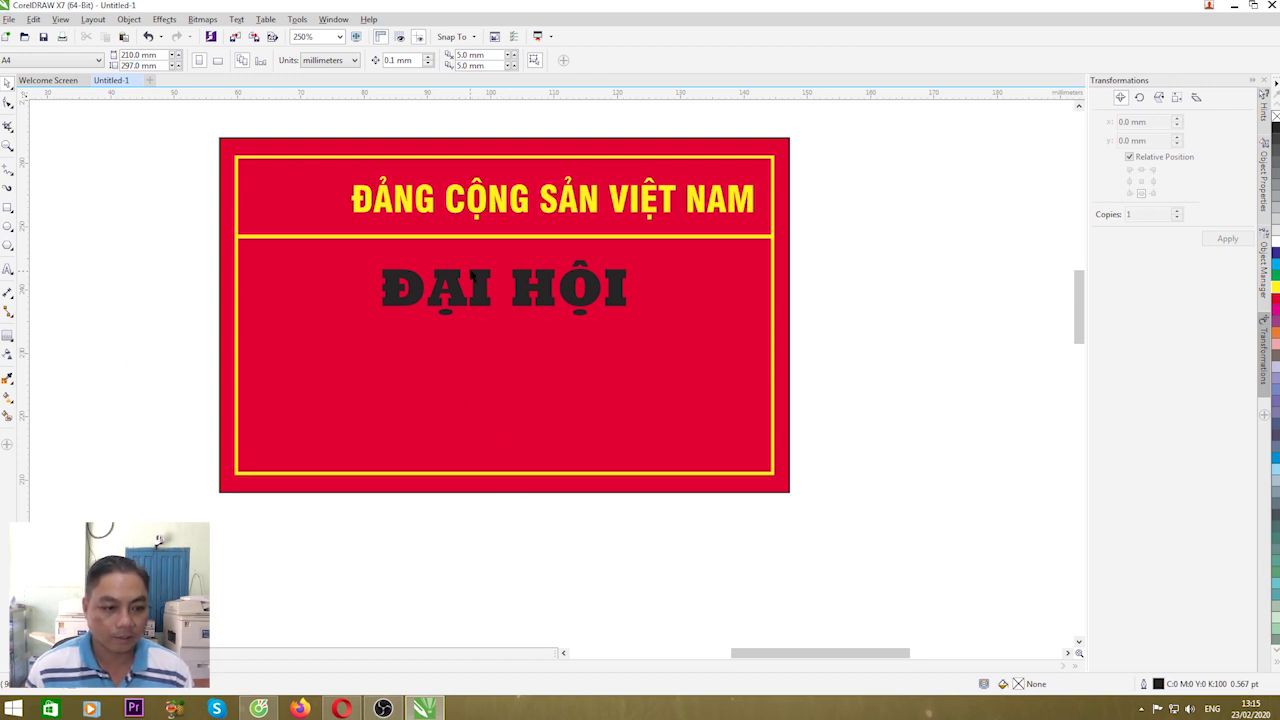
click(403, 285)
click(1275, 286)
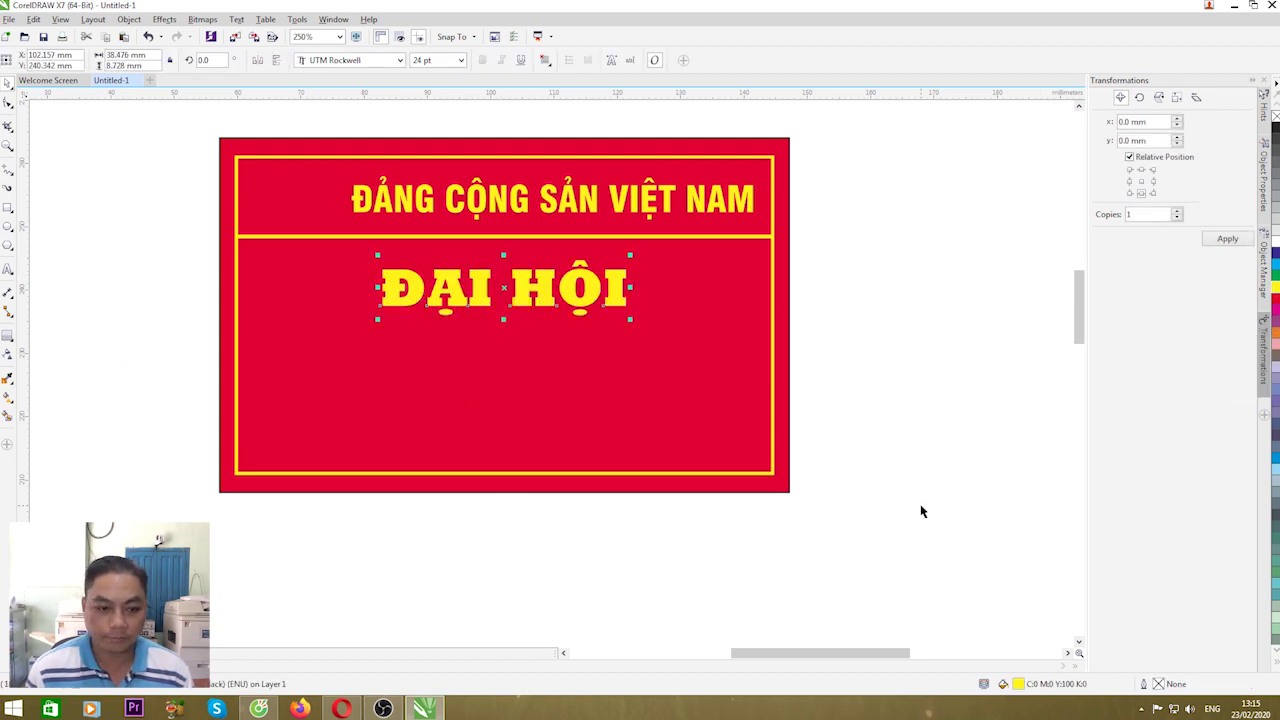
click(920, 508)
Place a copy of the title "ĐẢNG CỘNG SẢN VIỆT NAM" below "ĐẠI HỘI", keeping the original in the band.
click(474, 207)
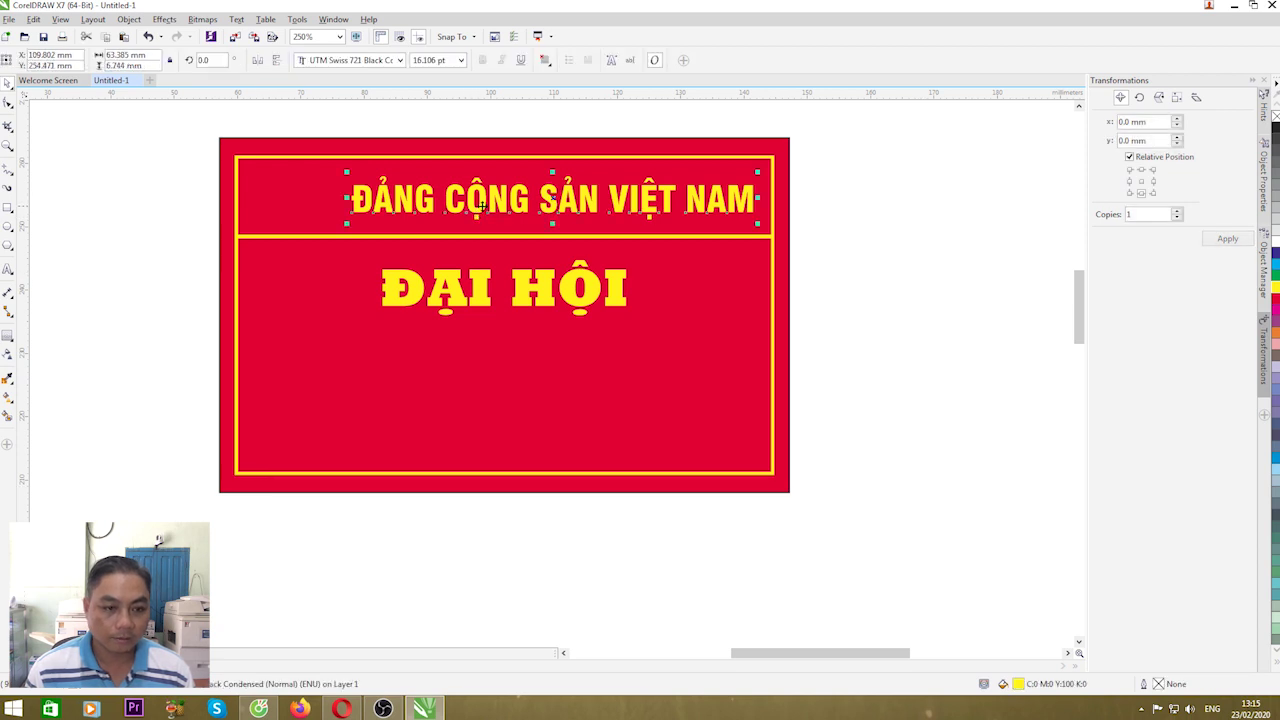
drag(551, 198, 466, 357)
right_click(466, 357)
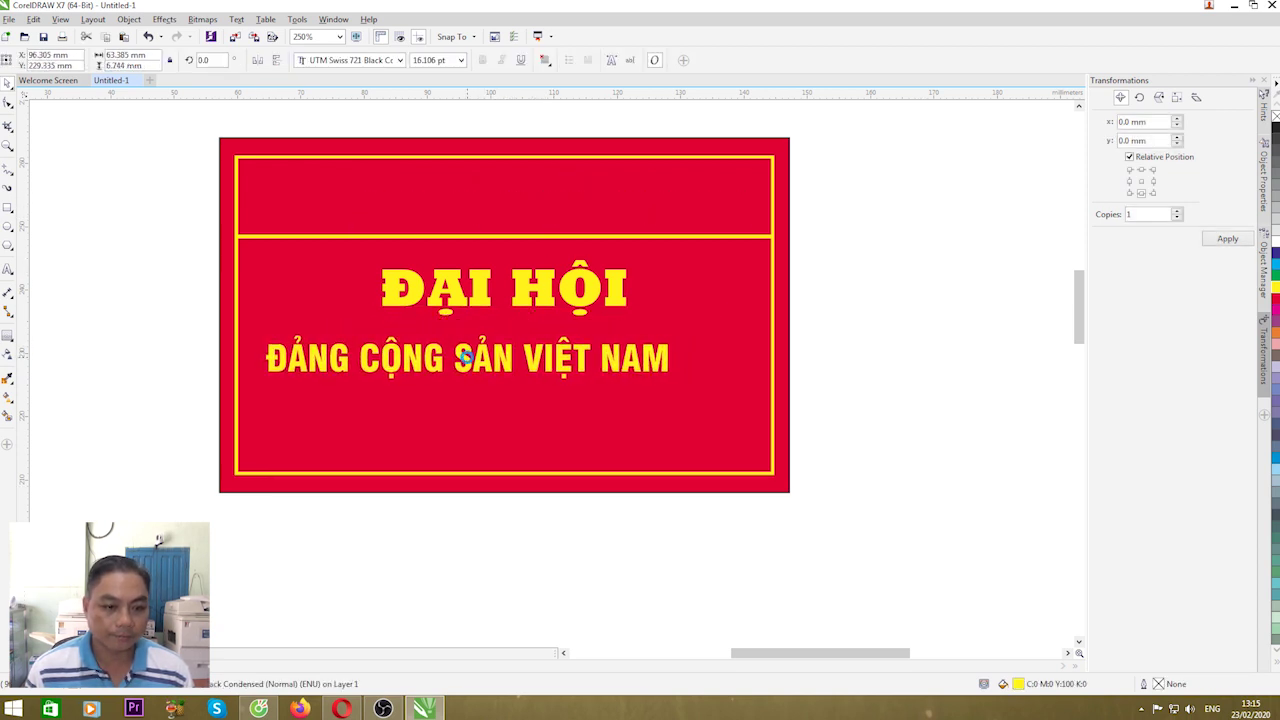
Replace the copied title's text with "CHI BỘ KHU PHỐ 6".
double_click(270, 357)
drag(268, 357, 762, 363)
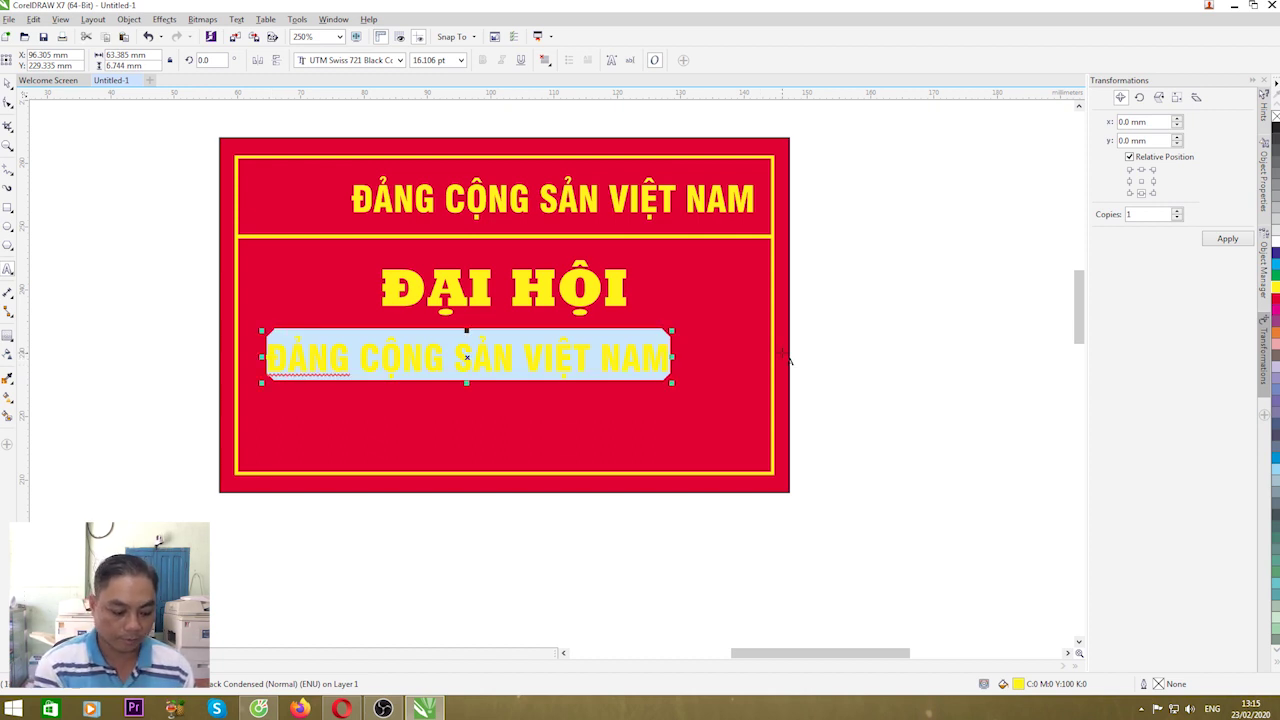
text(CVHI)
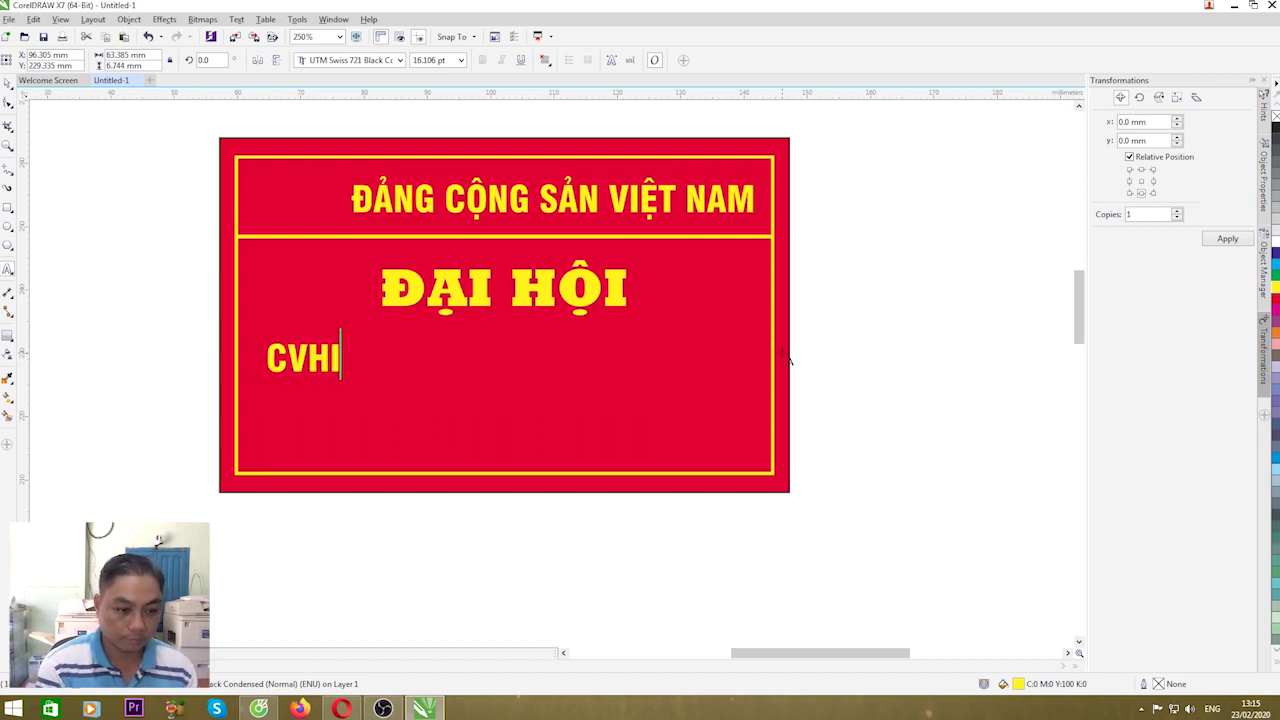
key(BackSpace)
key(BackSpace)
key(BackSpace)
text(HI BO)
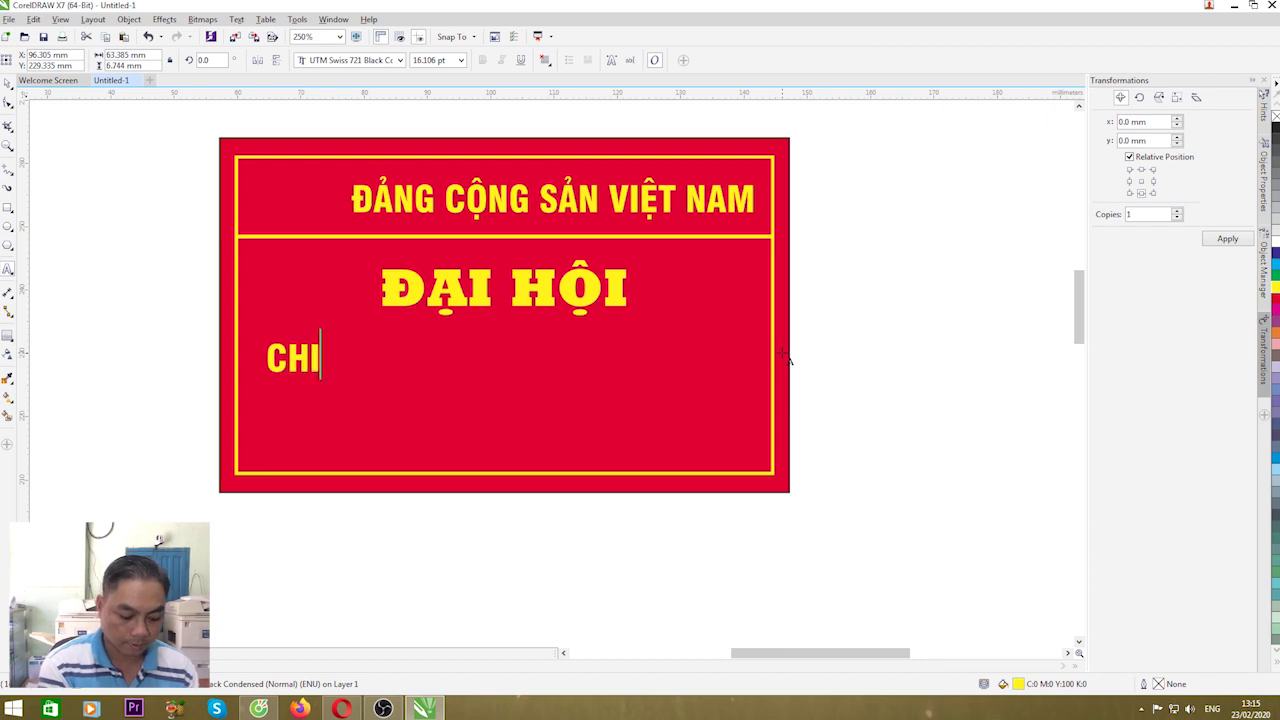
text( J)
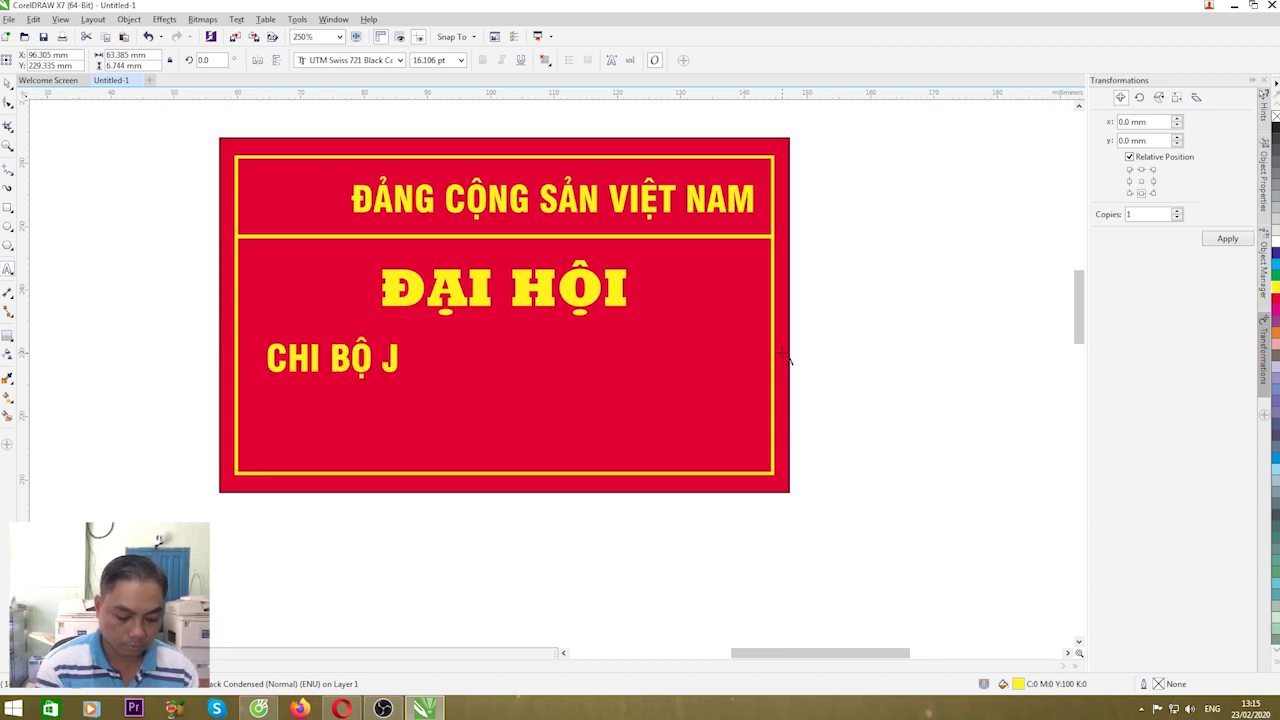
key(BackSpace)
text(KHU PHO)
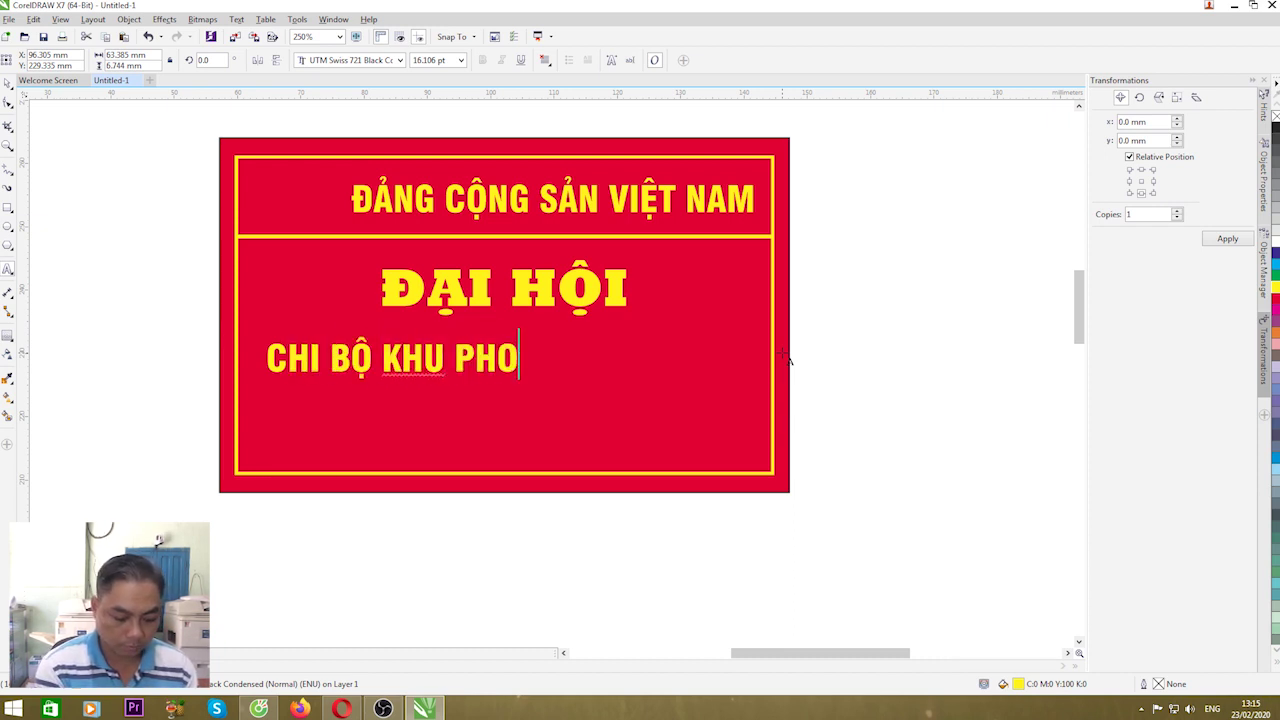
text(os 6)
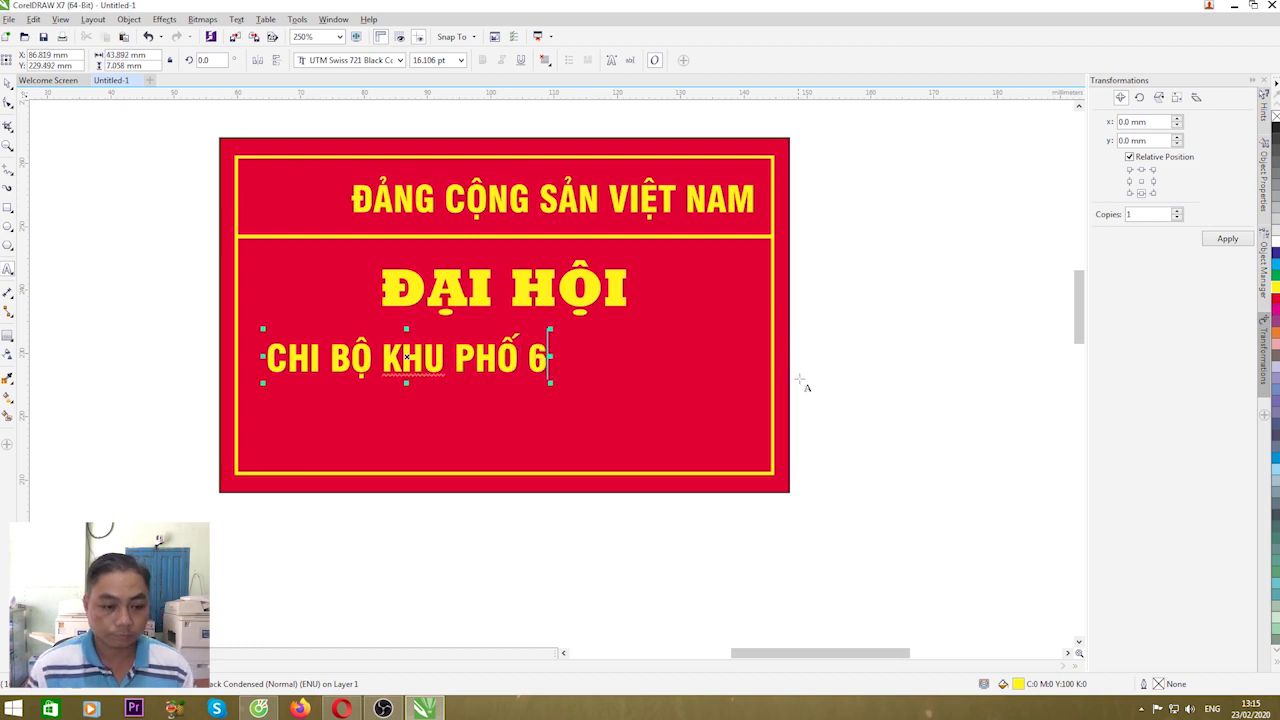
key(ctrl+space)
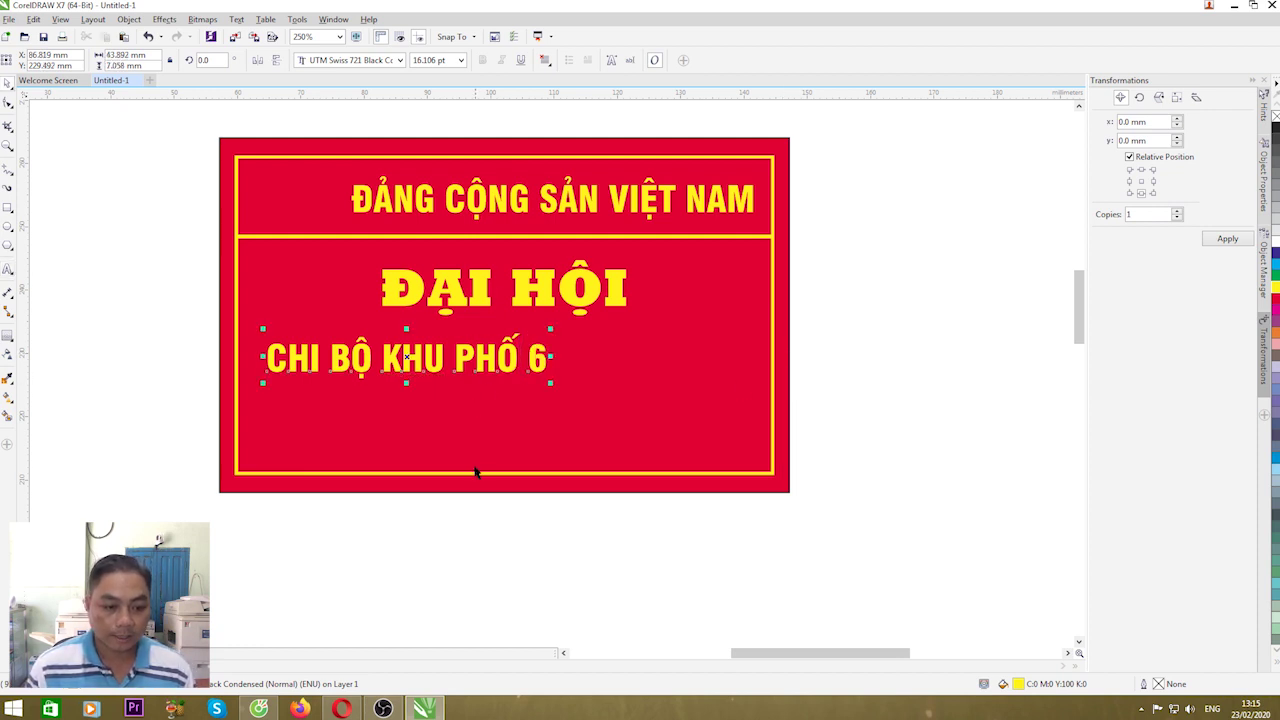
Center the "CHI BỘ KHU PHỐ 6" line horizontally on the yellow border.
key(Escape)
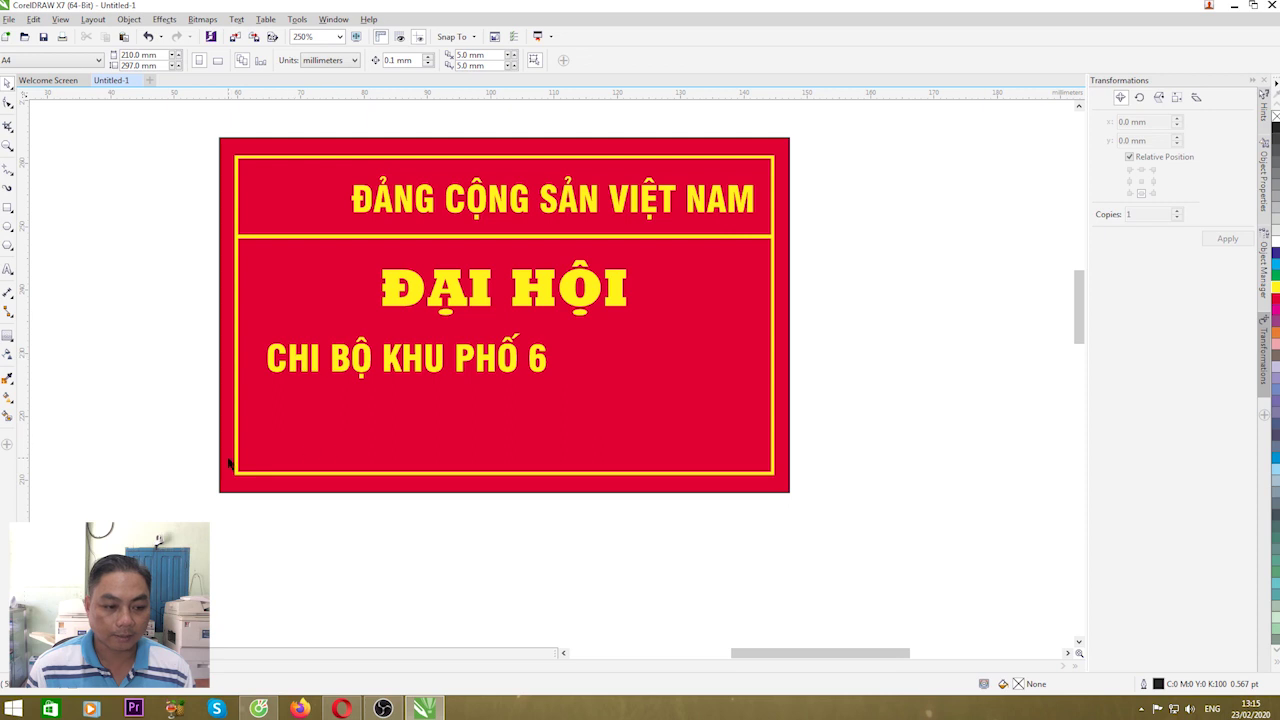
click(427, 366)
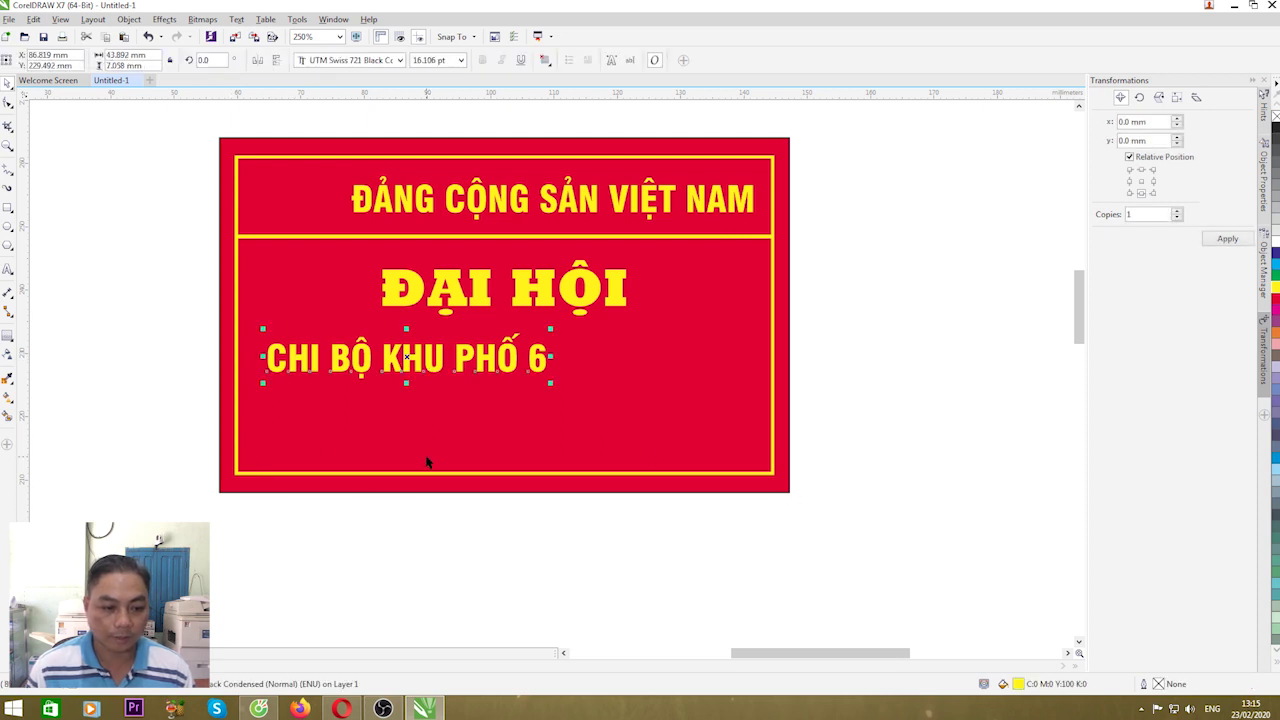
click(426, 473)
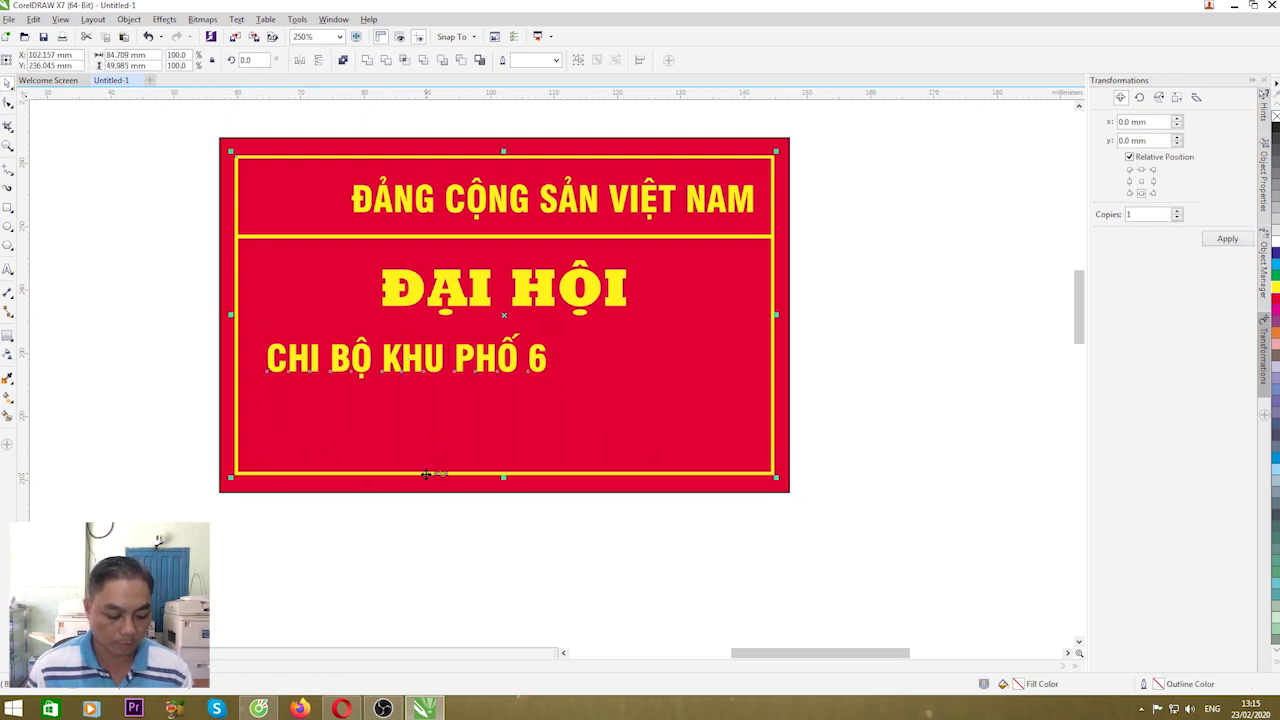
key(c)
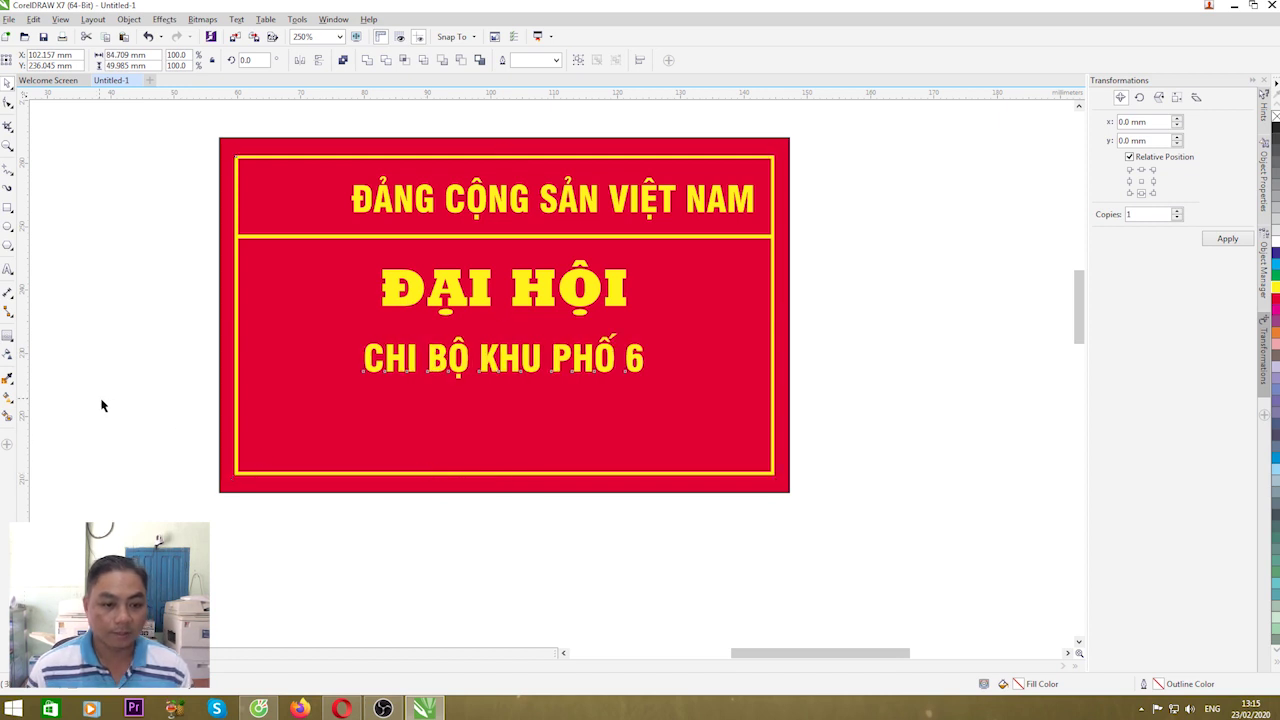
click(102, 405)
Start a second line in the "CHI BỘ KHU PHỐ 6" text and set its alignment to Center.
click(480, 372)
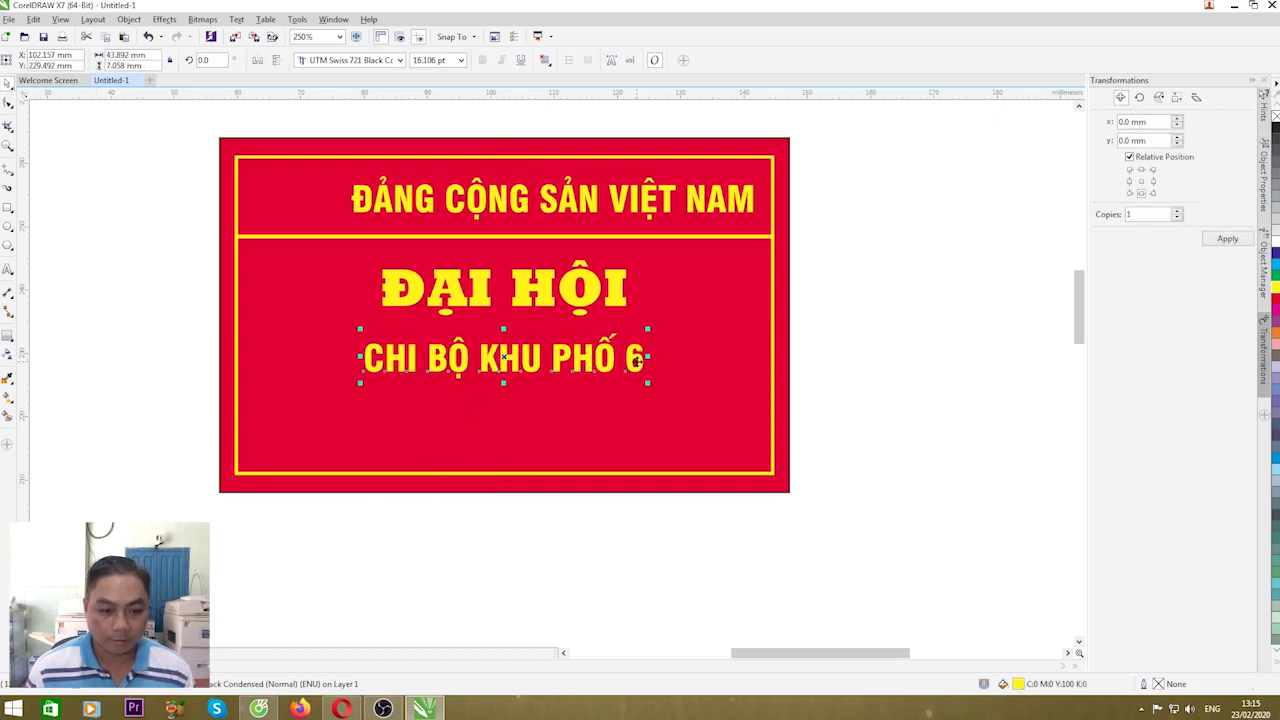
key(F8)
click(363, 405)
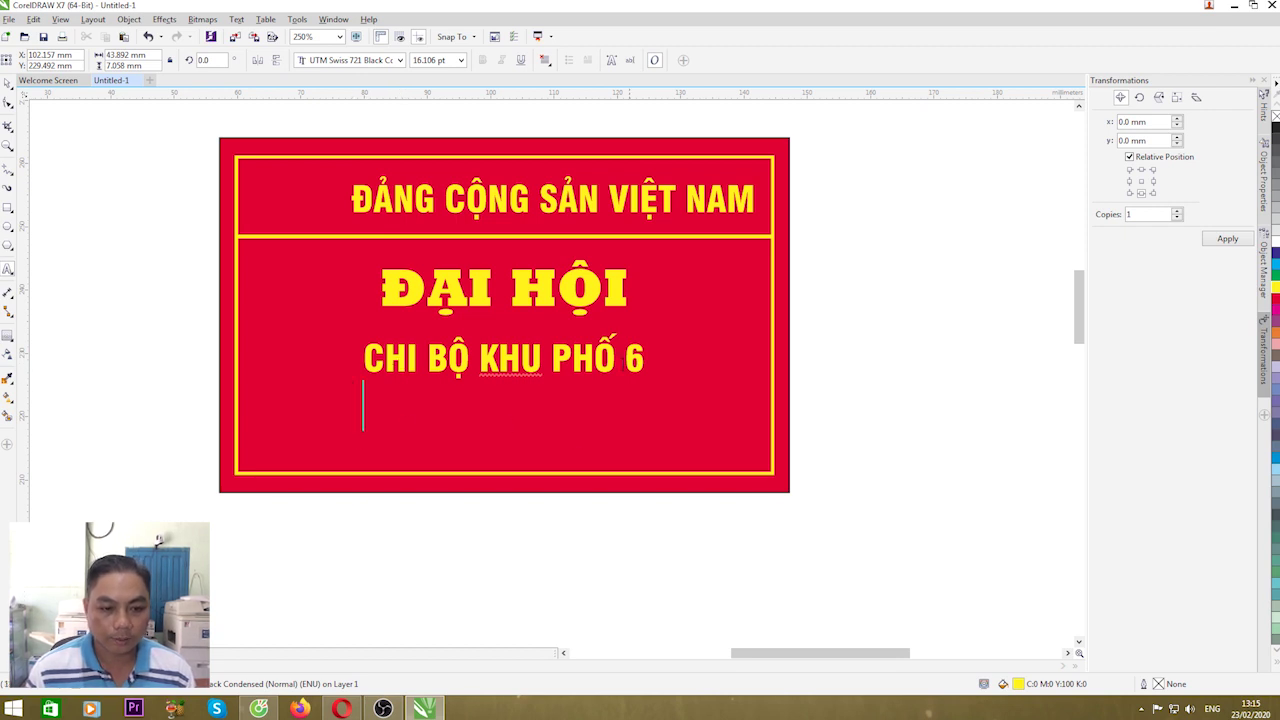
click(546, 63)
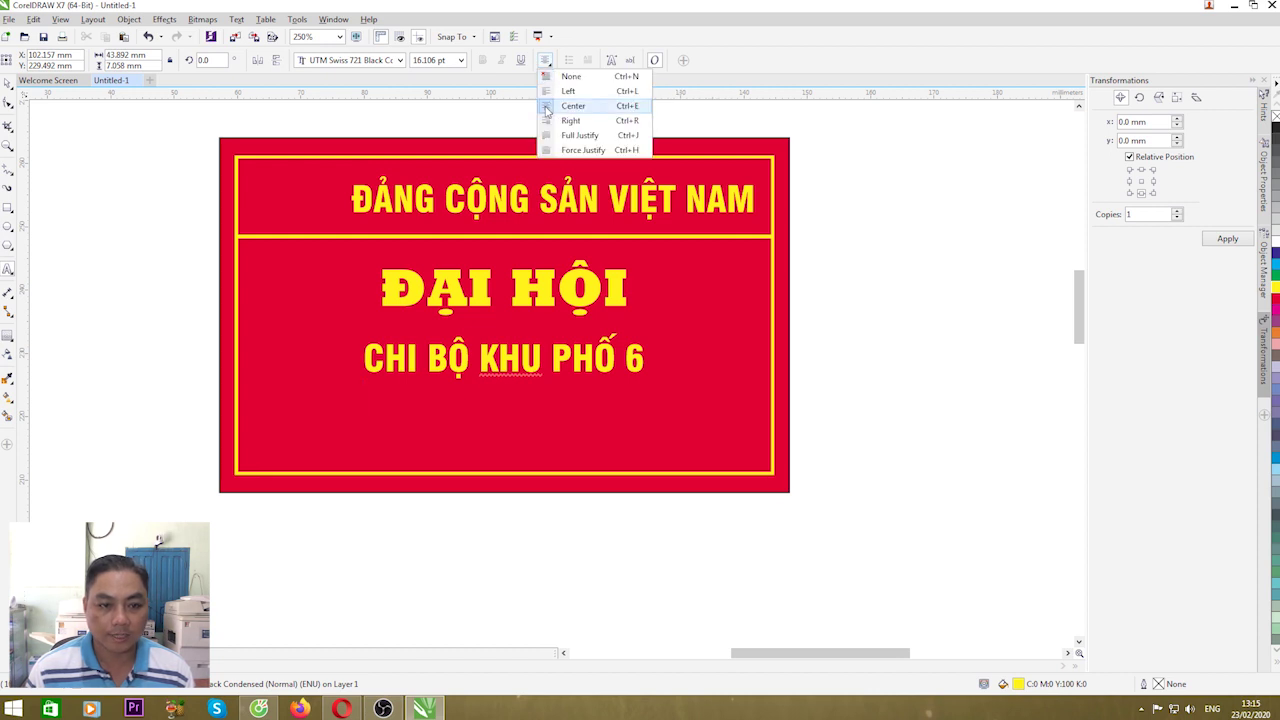
click(547, 107)
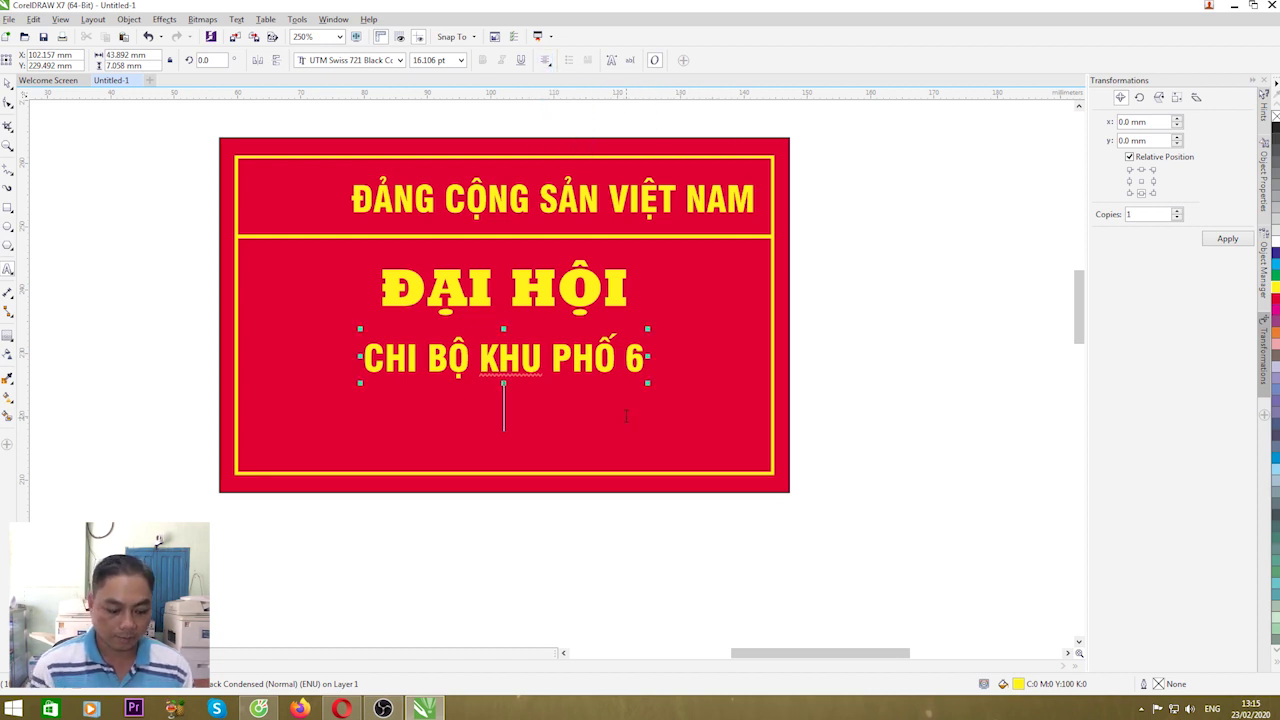
Enter "LẦN THỨ XV - NHIÊ" as the second line below "CHI BỘ KHU PHỐ 6", with a dash in place of the comma.
text(L)
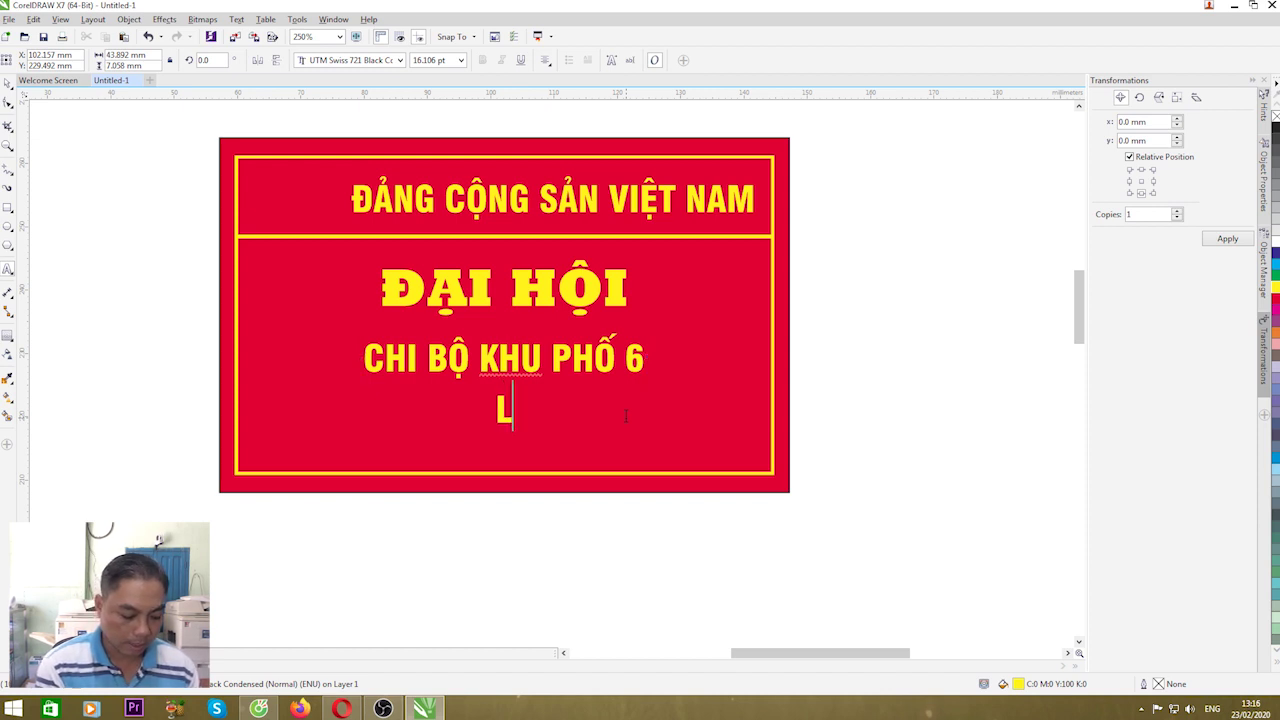
text(ẦN THU)
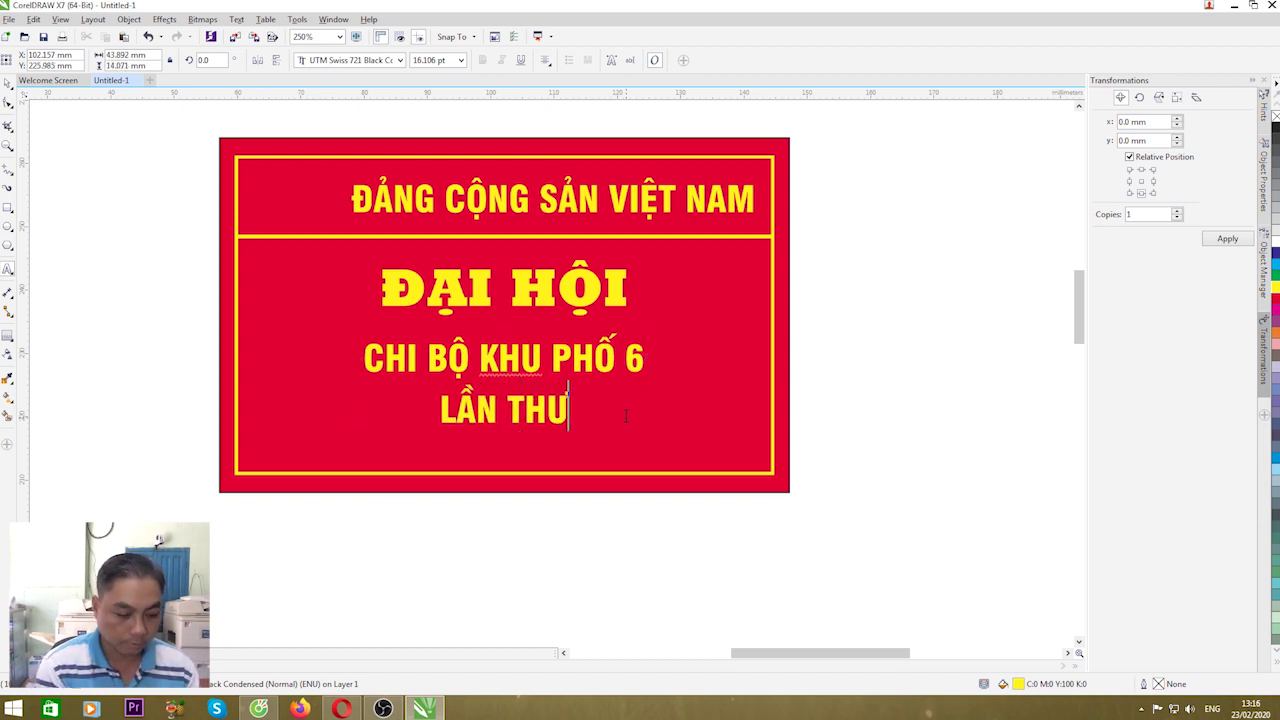
text( X)
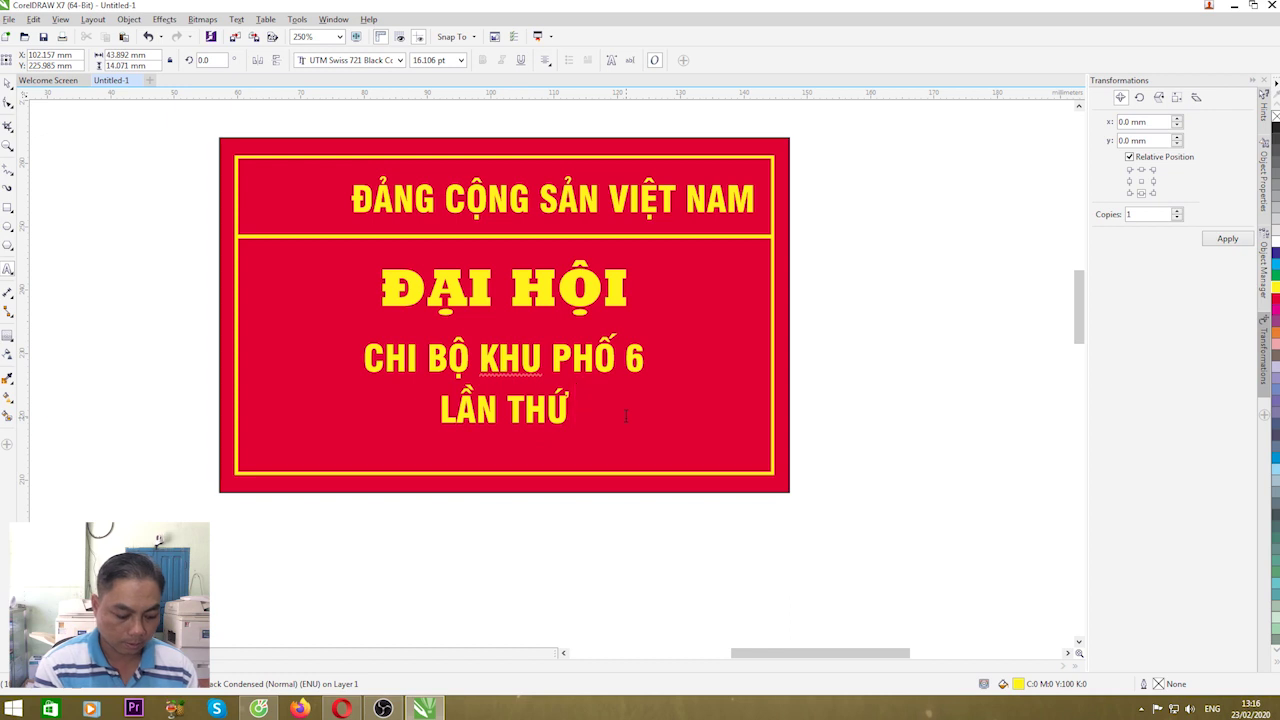
text(V)
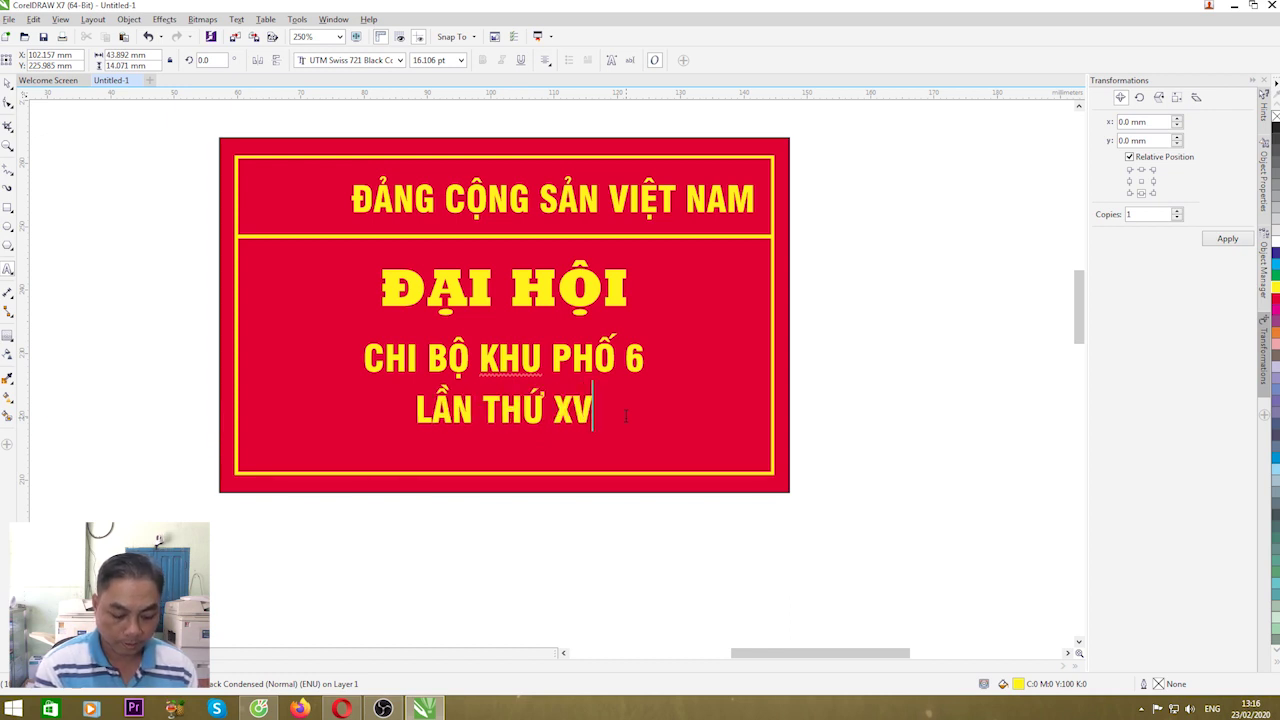
text(, NHIÊ)
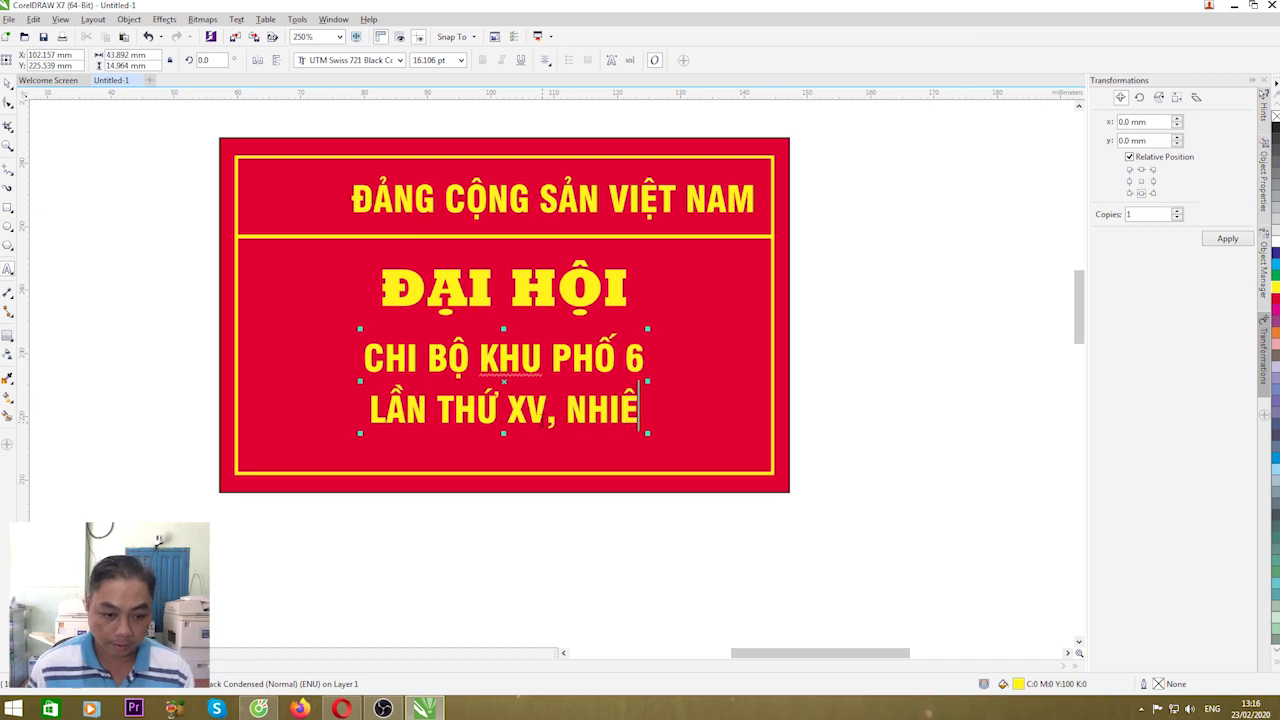
drag(557, 415, 547, 415)
text(-)
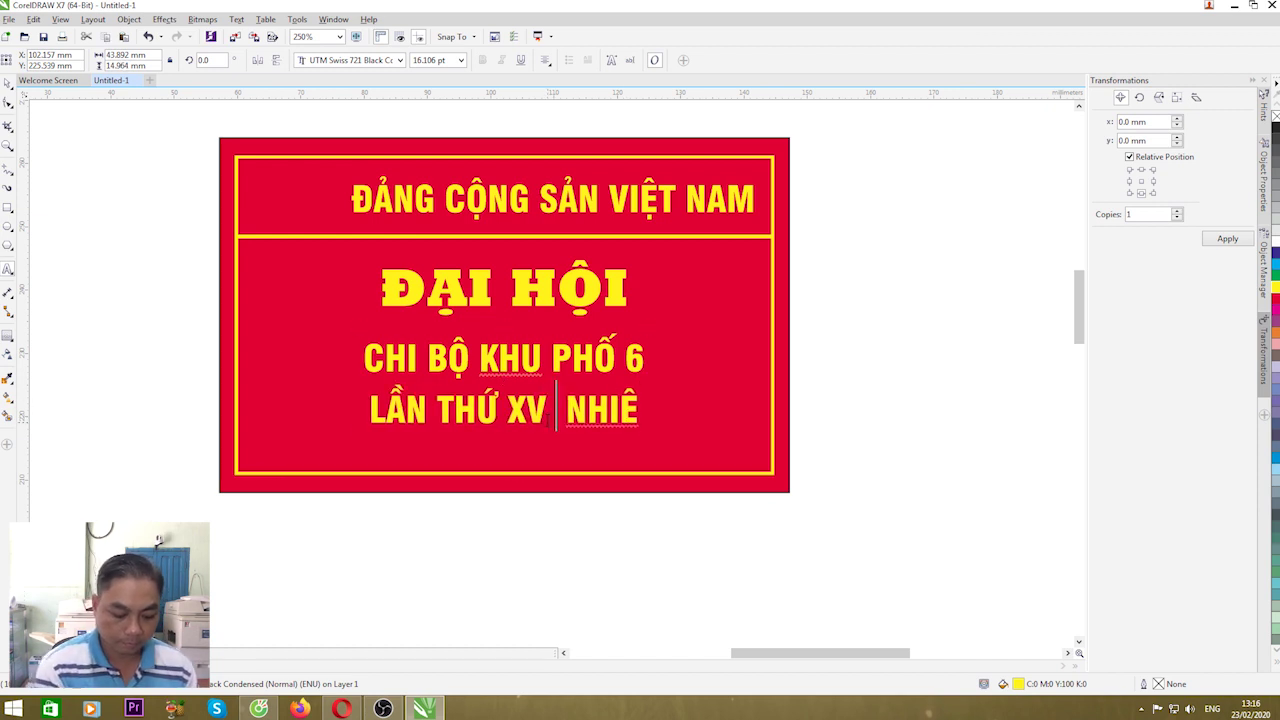
key(Escape)
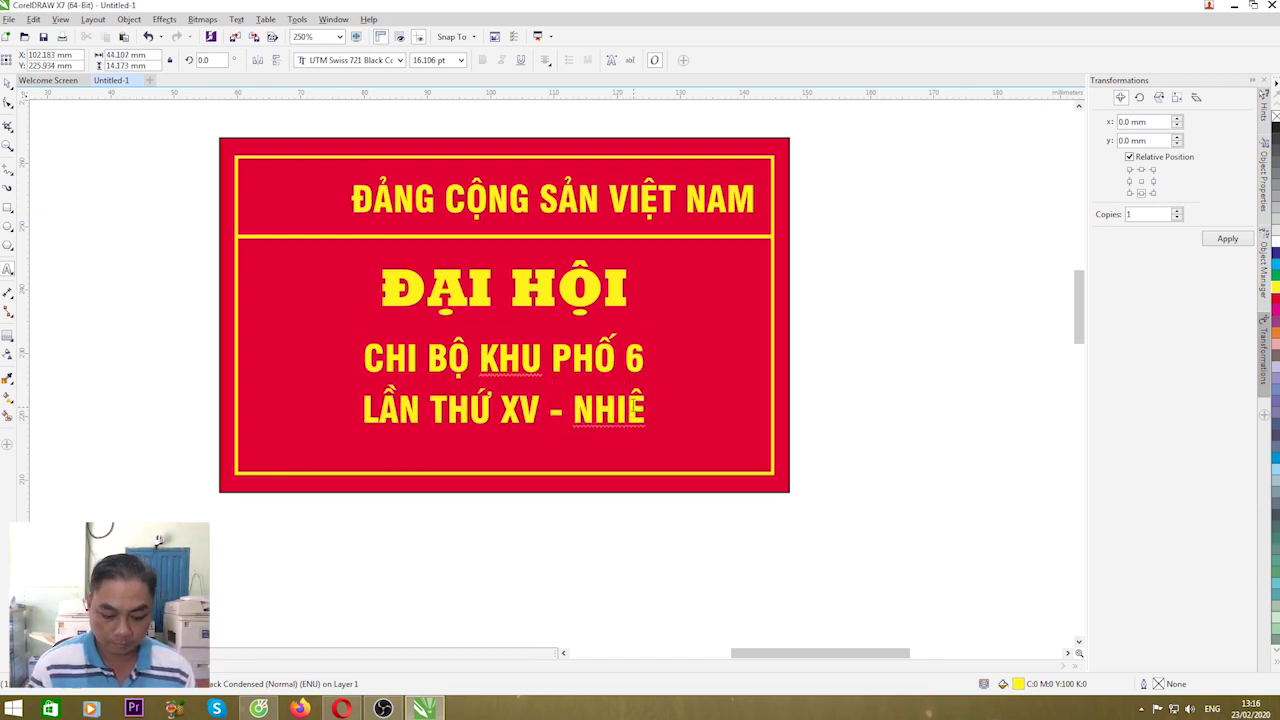
Complete the second line so that it reads "LẦN THỨ XV - NHIỆM KỲ: 2020 - 2020".
click(646, 410)
key(BackSpace)
key(BackSpace)
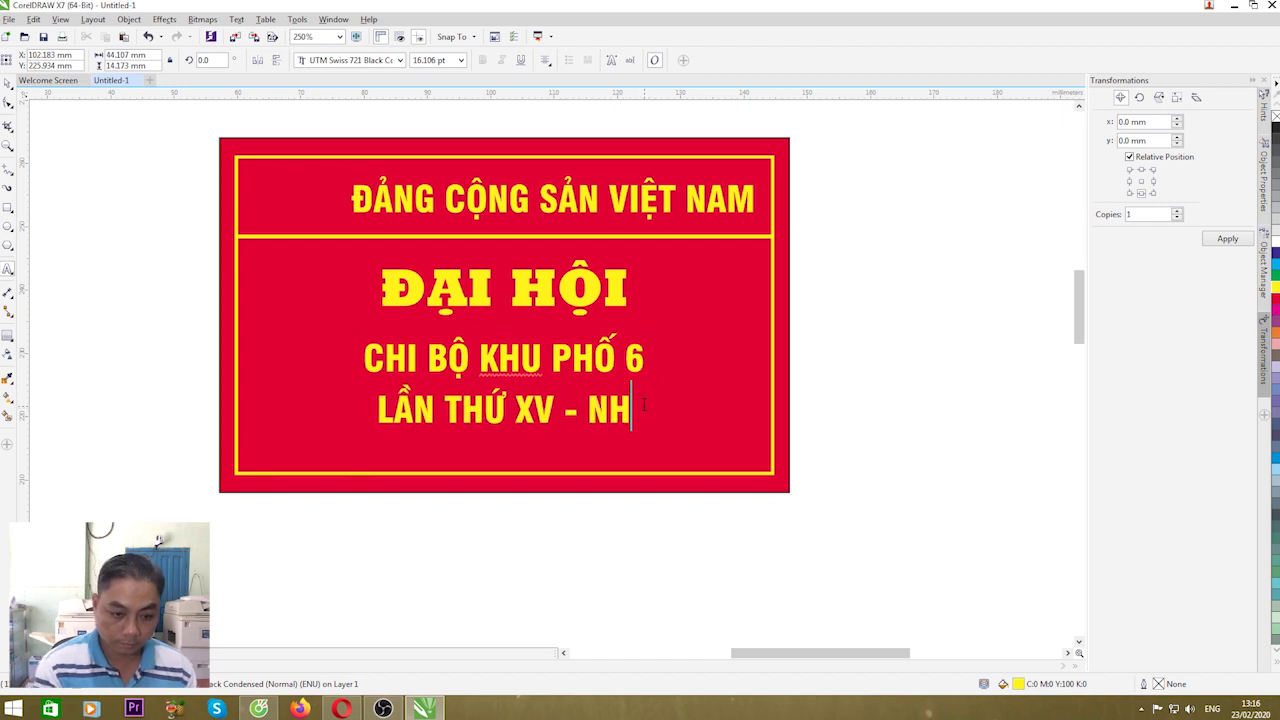
text(IỆM )
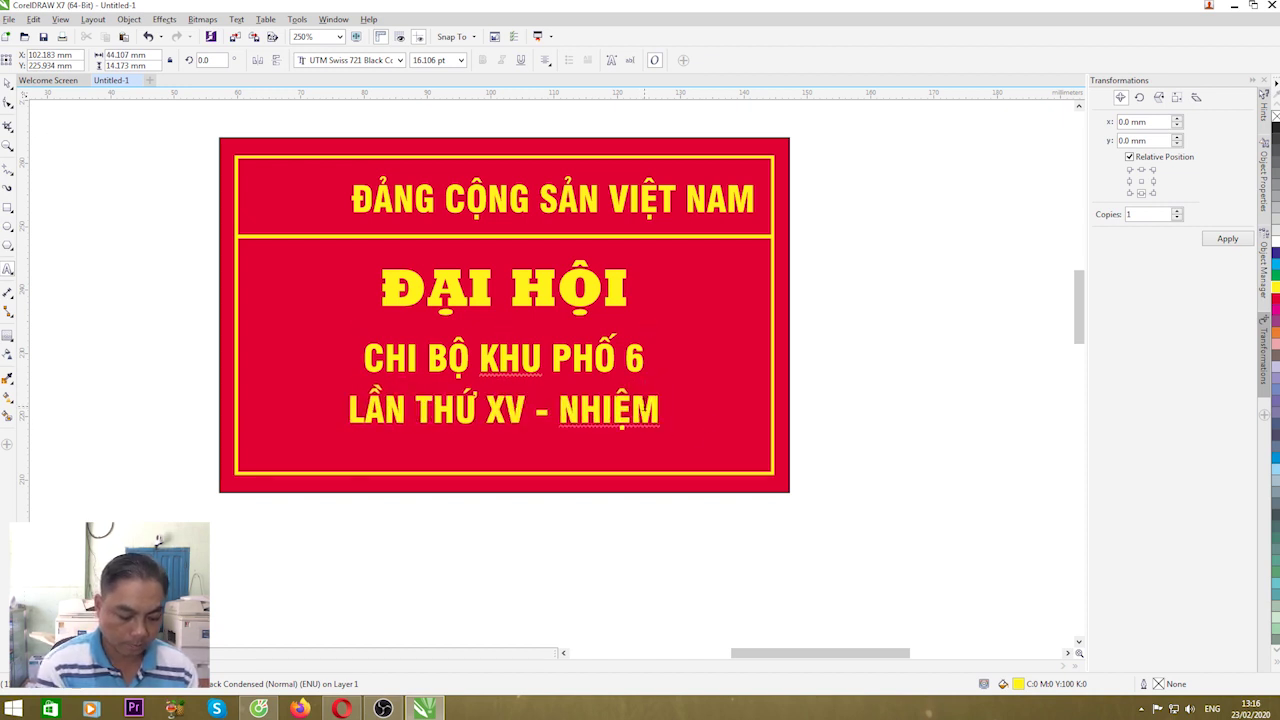
text(KỲ)
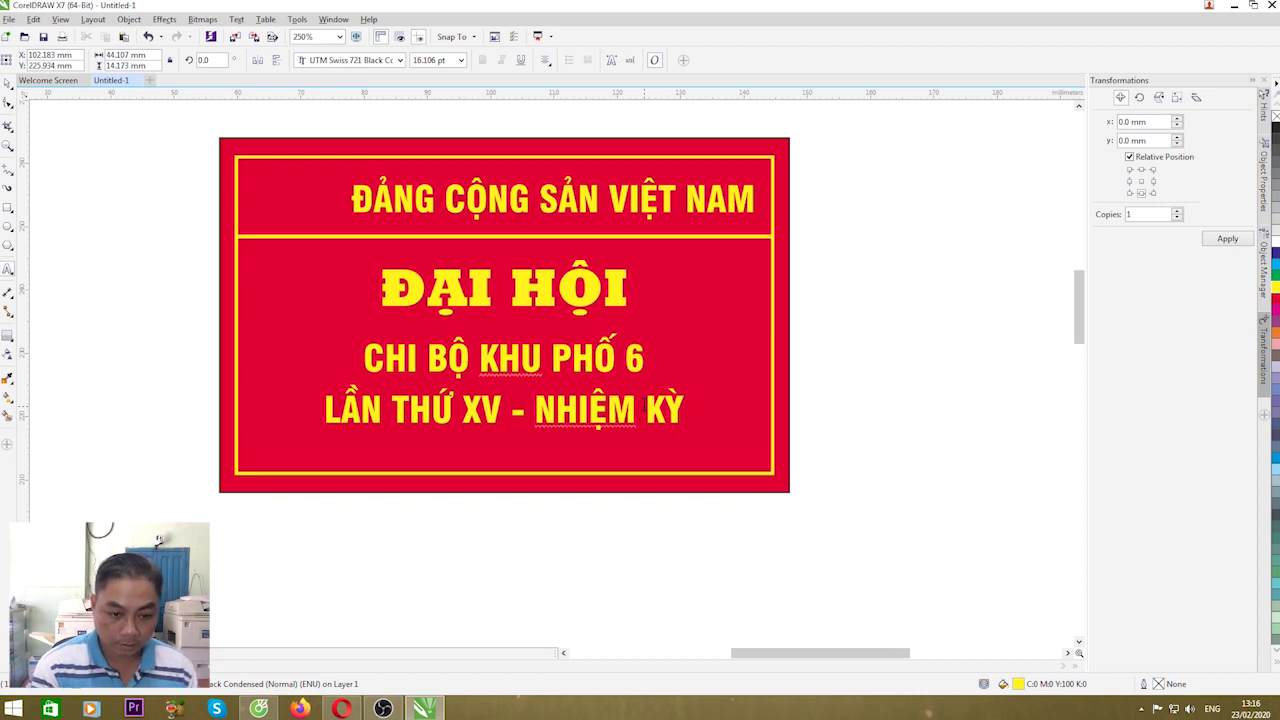
text(: 2020)
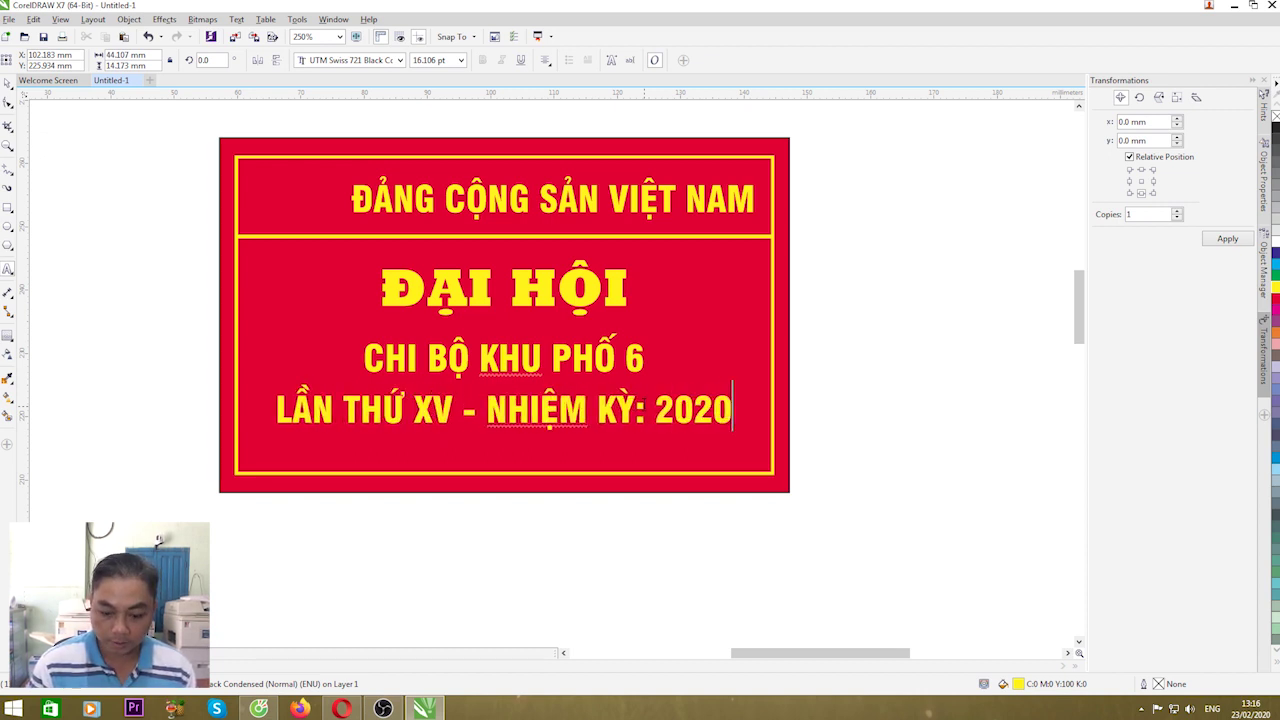
text( - 2020)
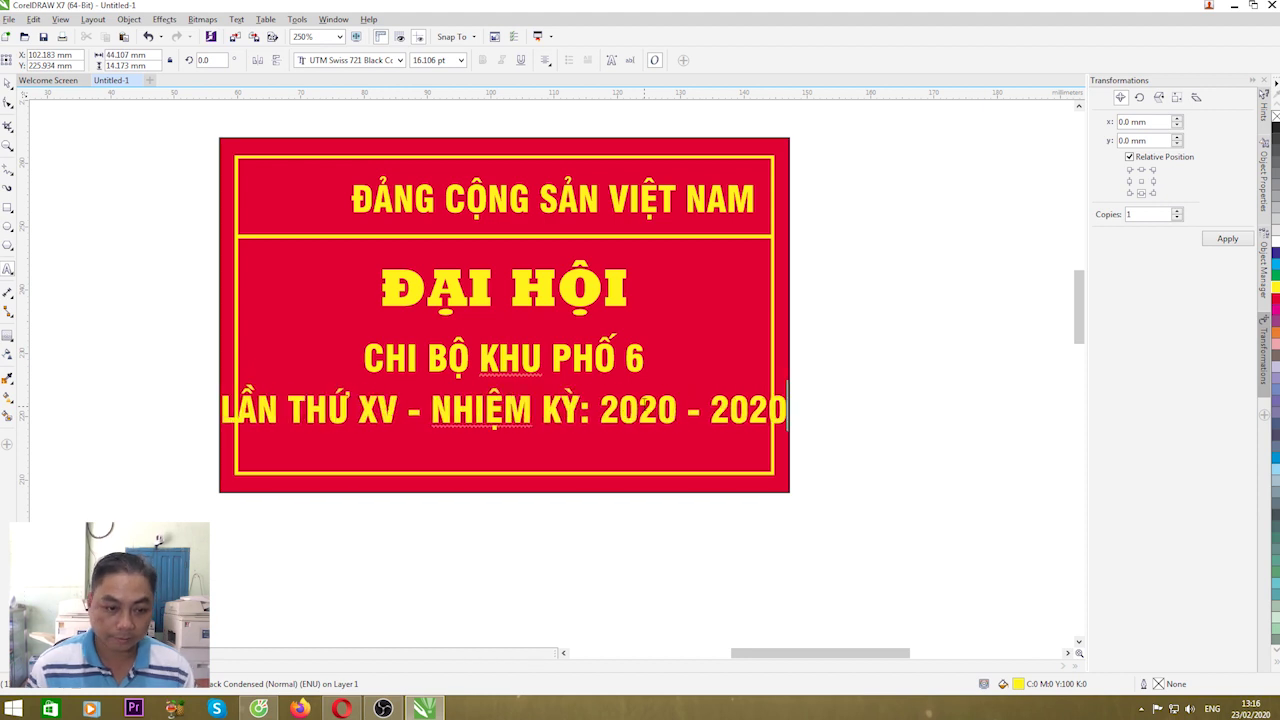
Resize the two-line text to about 79 × 16.5 mm and move it lower inside the yellow border.
key(Escape)
drag(790, 381, 760, 381)
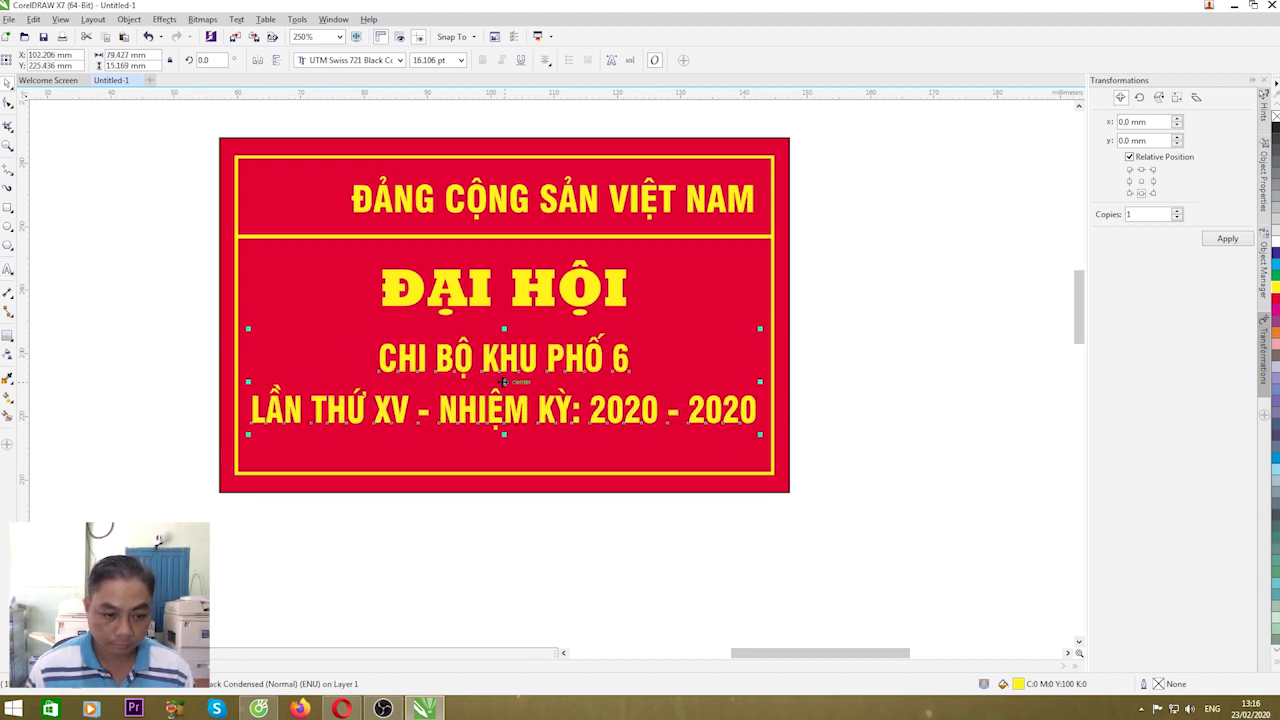
drag(505, 382, 507, 409)
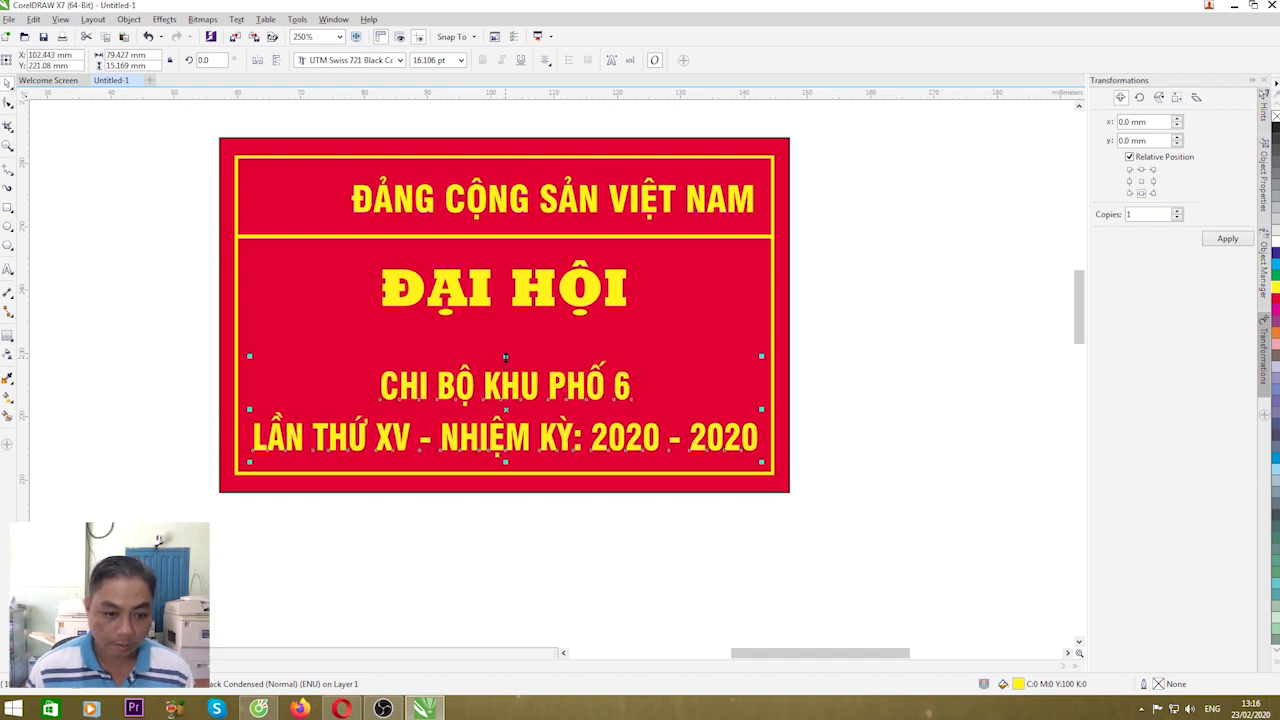
click(638, 328)
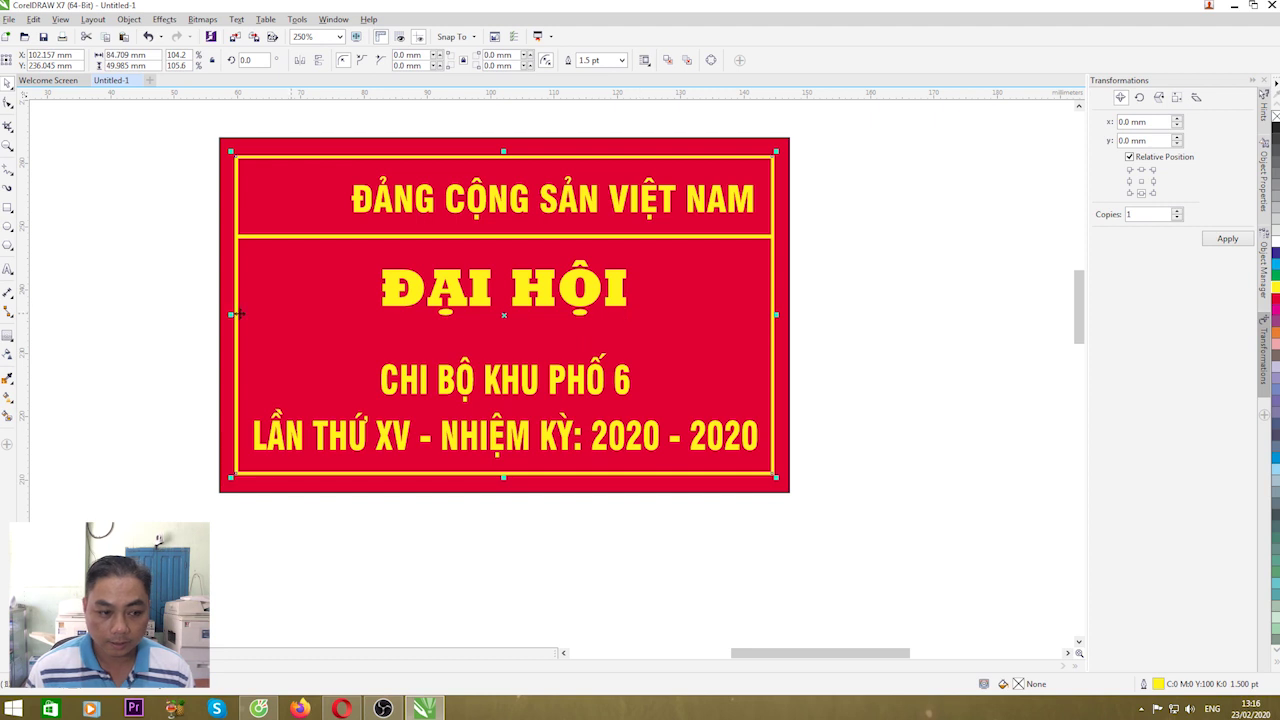
Enlarge "ĐẠI HỘI" about its center to about 47.6 mm wide and shift it slightly down.
click(470, 288)
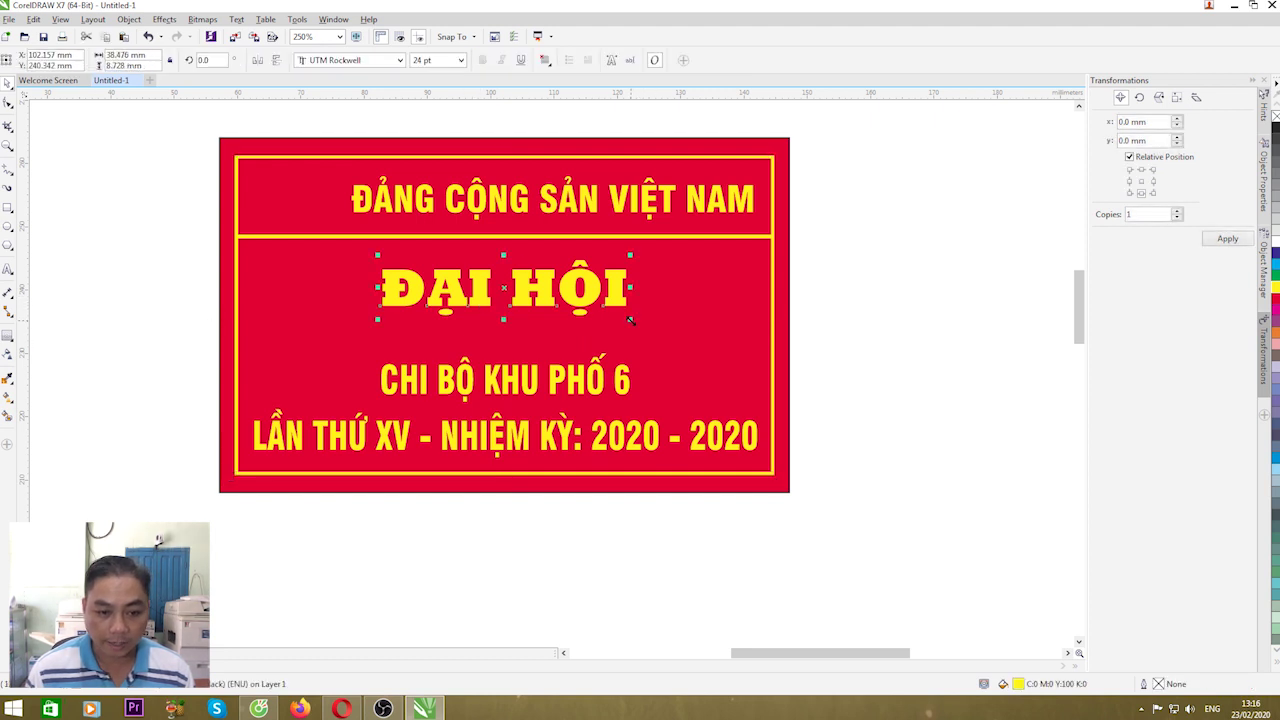
drag(631, 320, 659, 336)
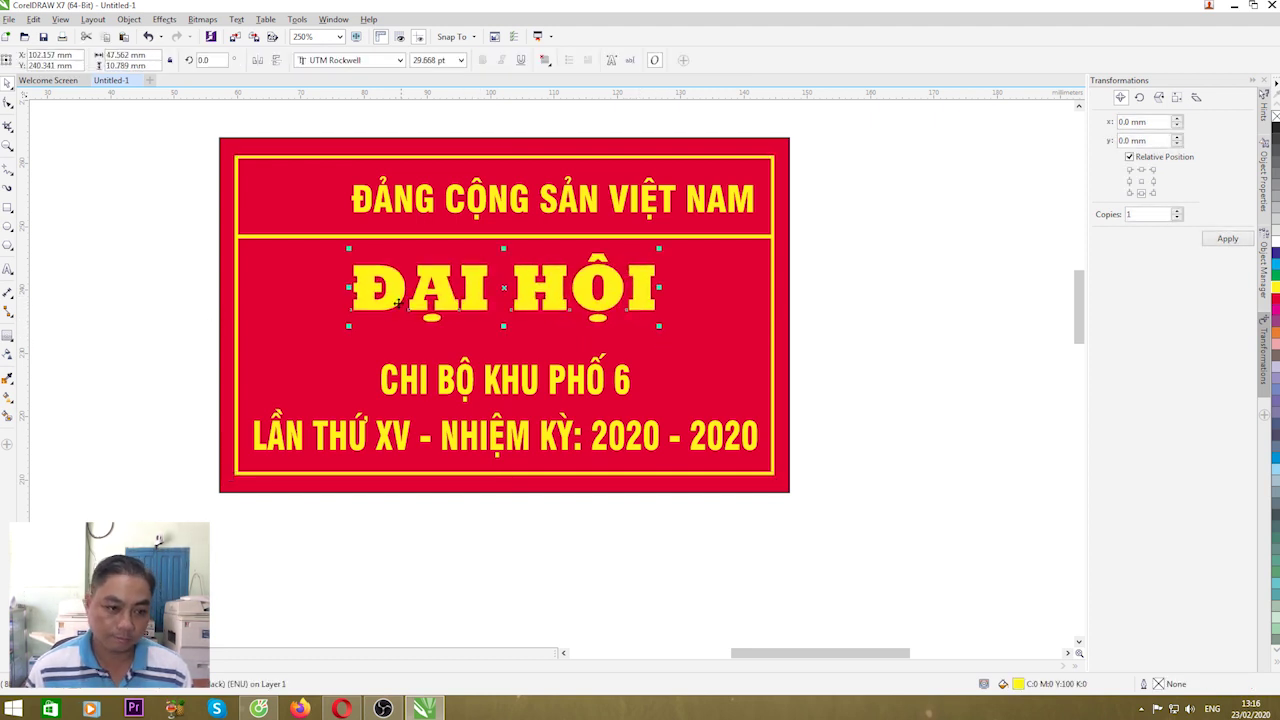
drag(444, 326, 446, 329)
Shift the two-line text slightly up toward "ĐẠI HỘI" and deselect it.
click(488, 374)
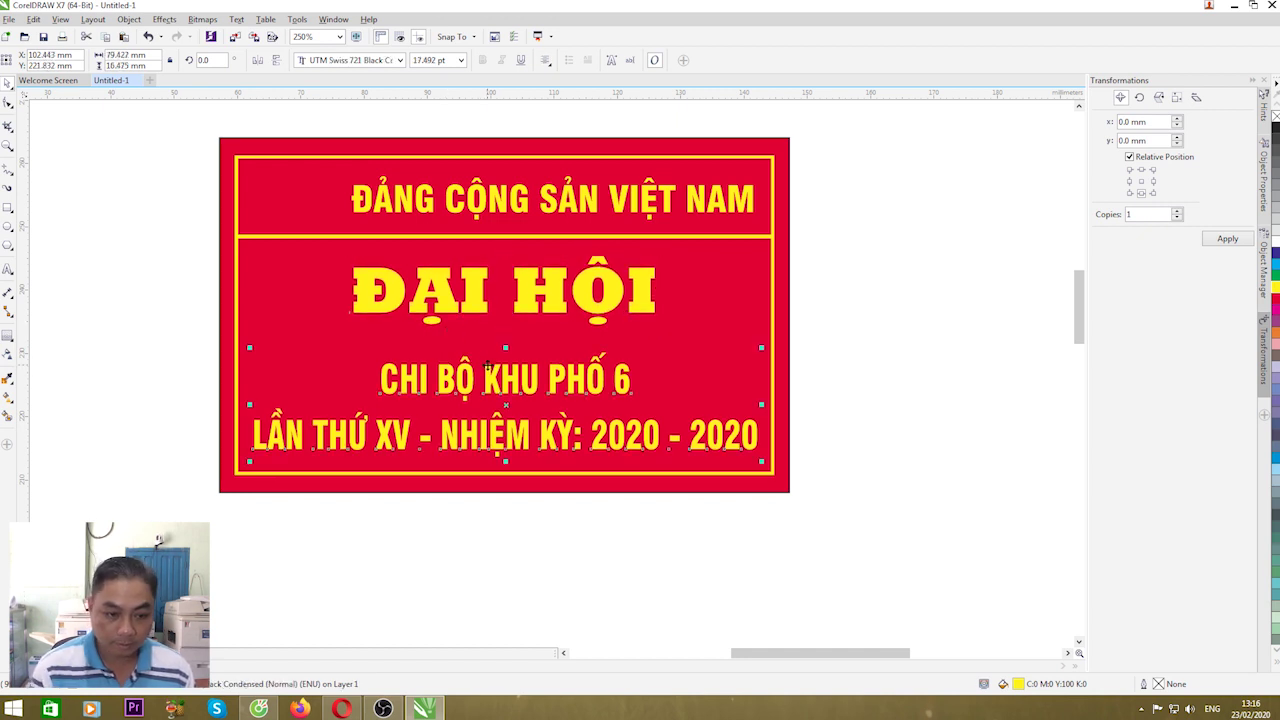
drag(487, 366, 487, 365)
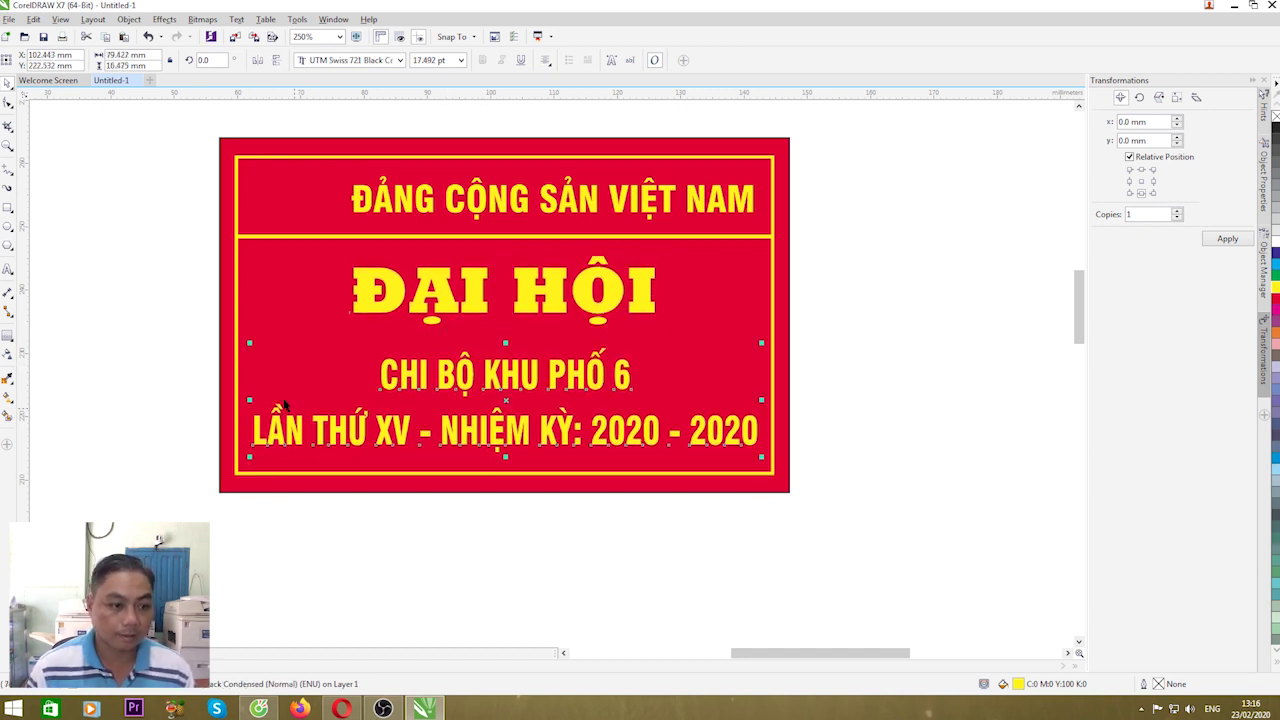
click(97, 357)
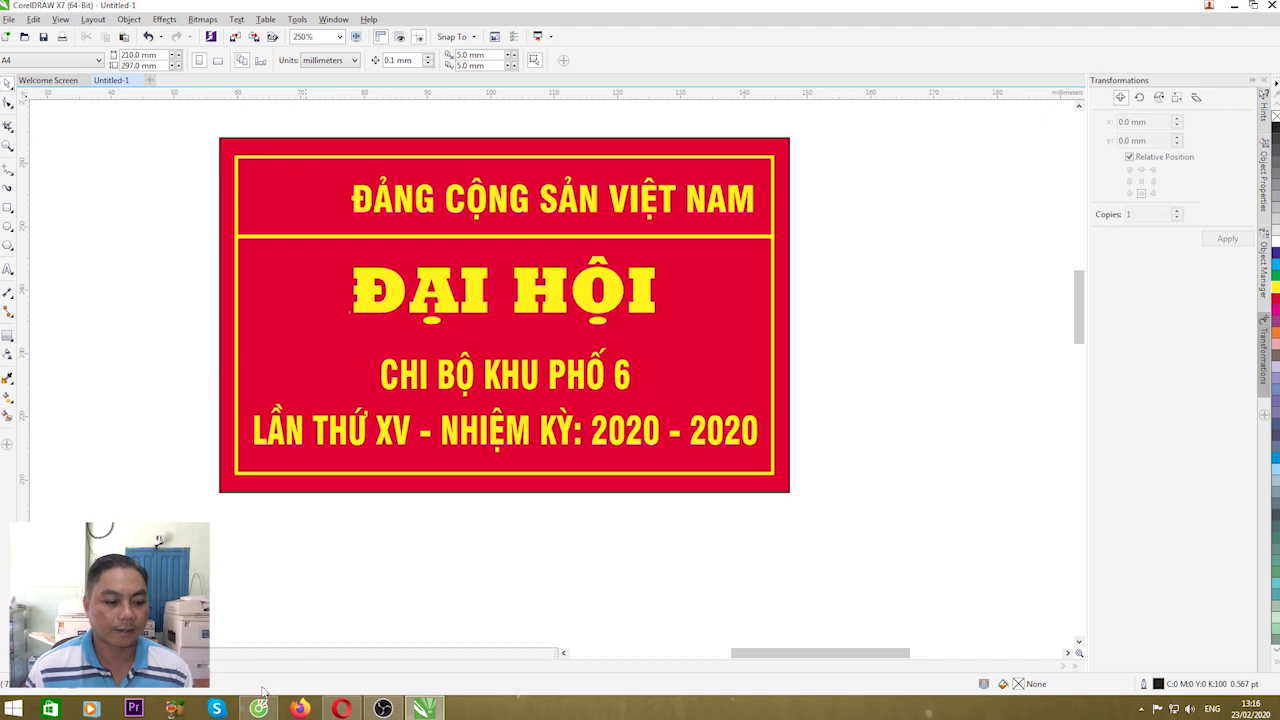
Switch to the Cốc Cốc browser and open google.com in a new tab.
mouse_move(259, 710)
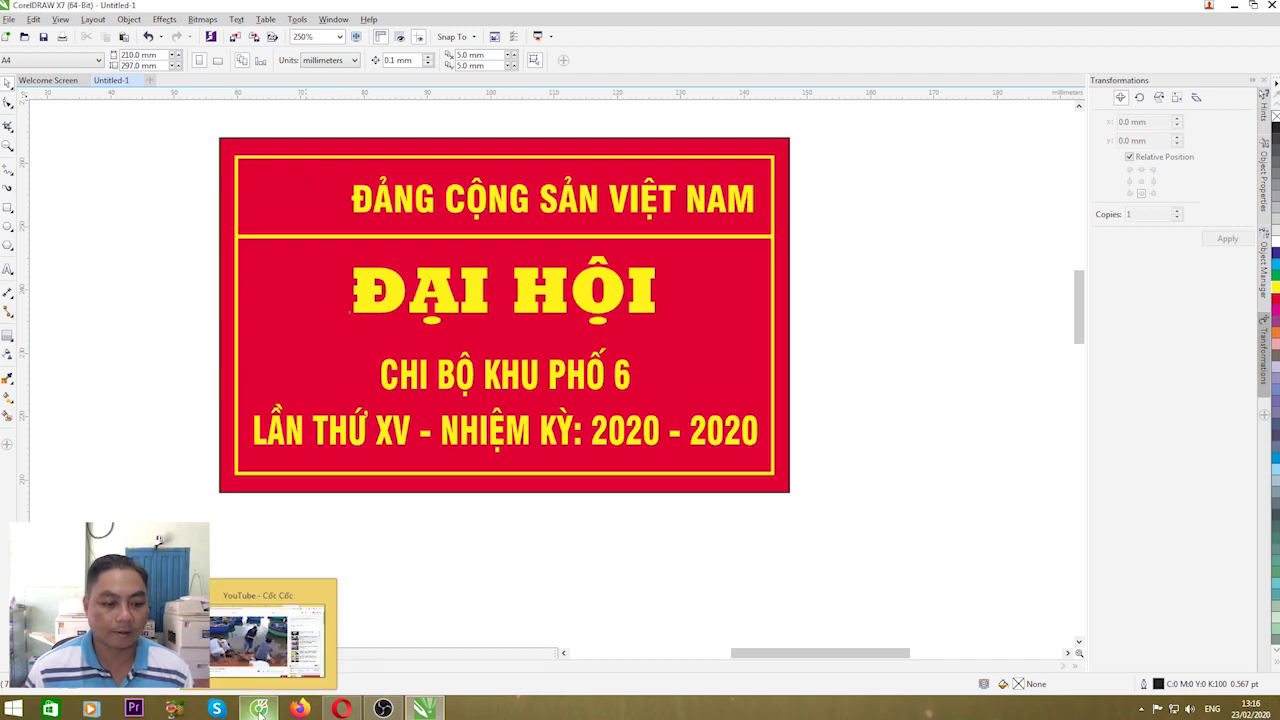
click(259, 710)
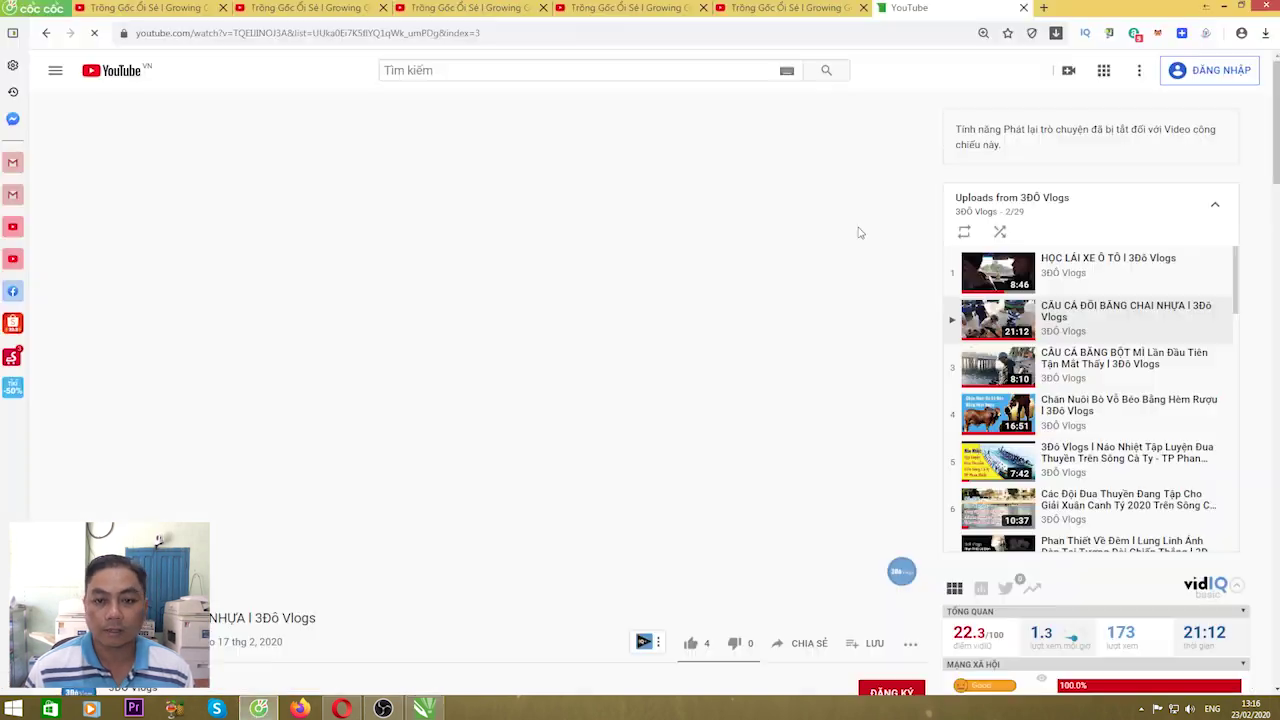
click(1044, 9)
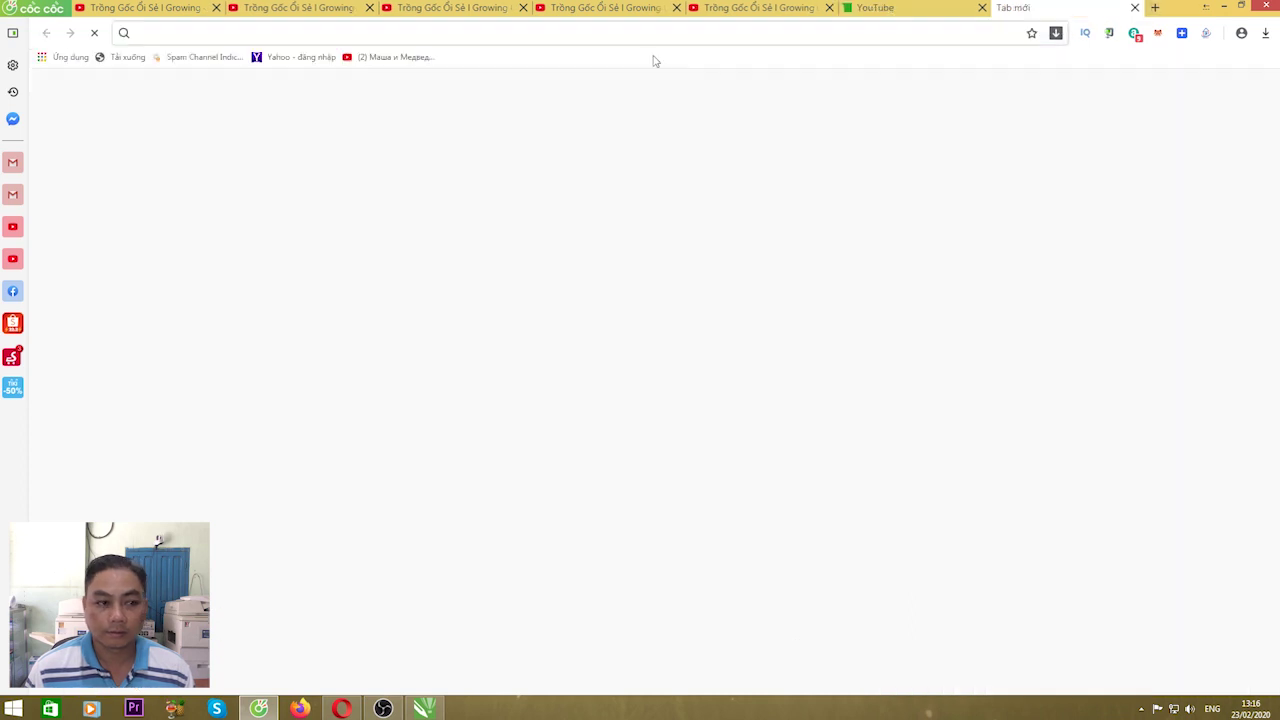
text(gle.com)
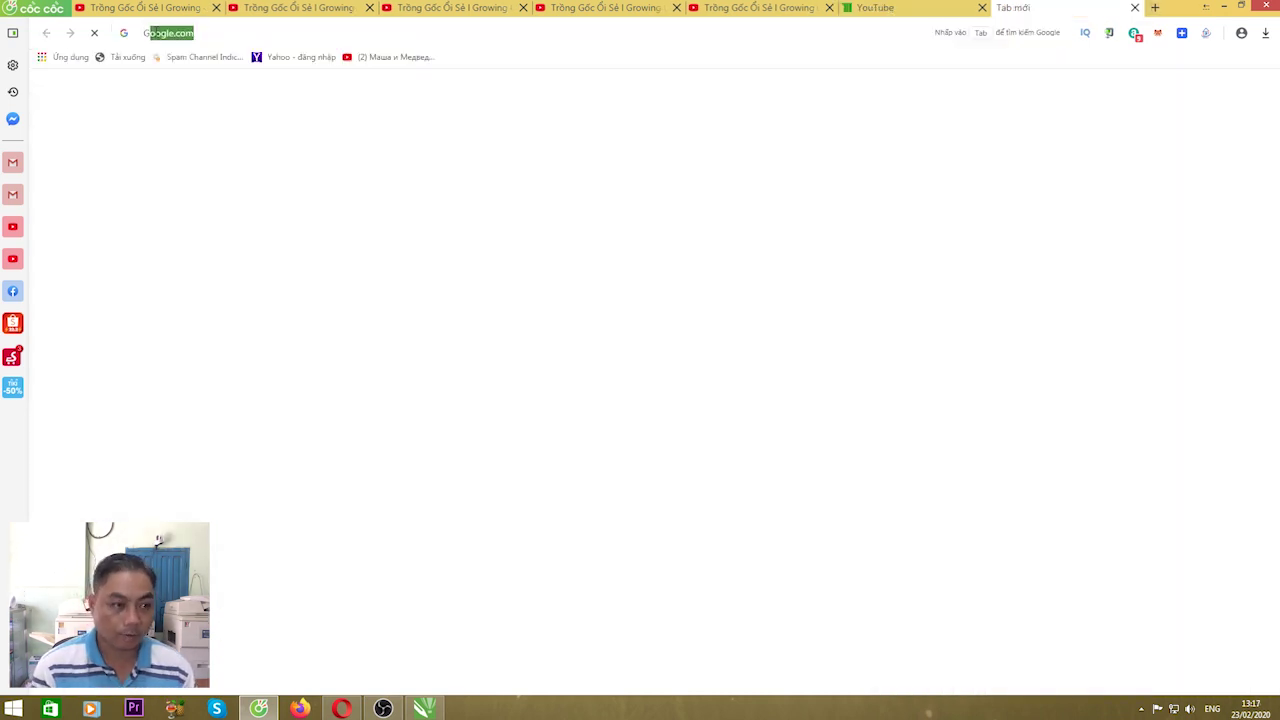
key(Return)
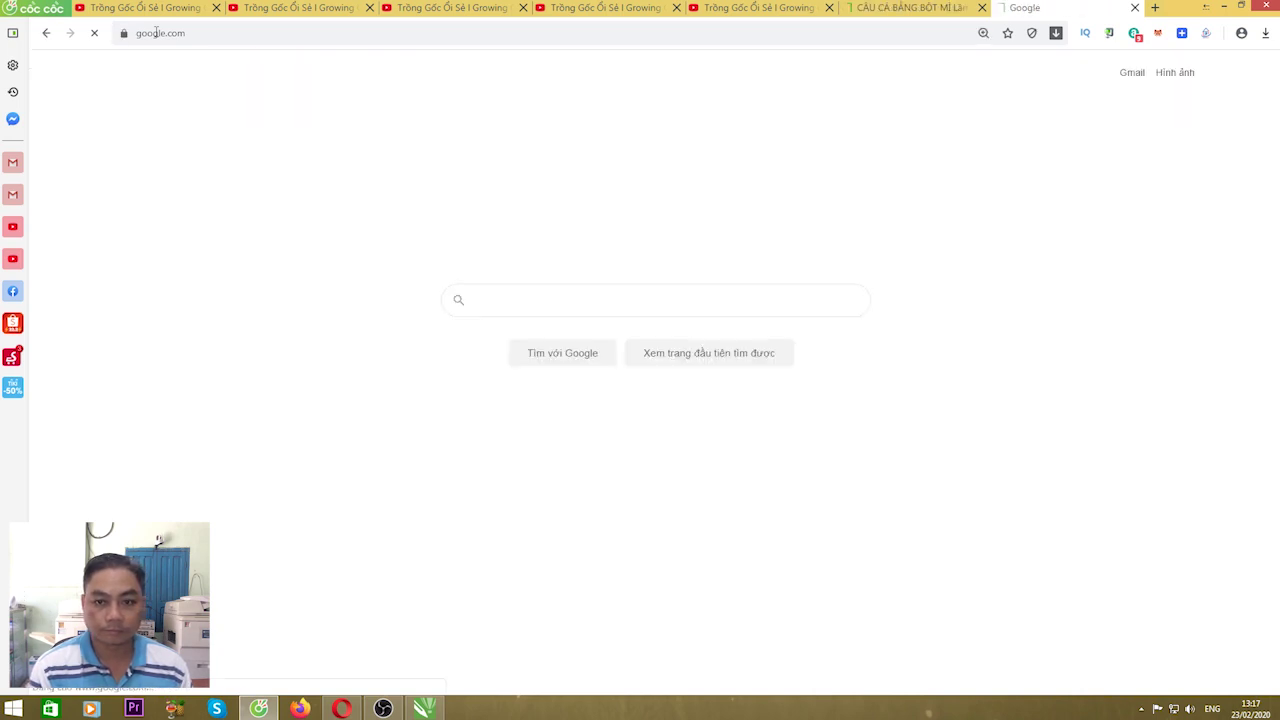
Search Google for "LÁ CO DANG" and show the image results.
click(481, 299)
text(l)
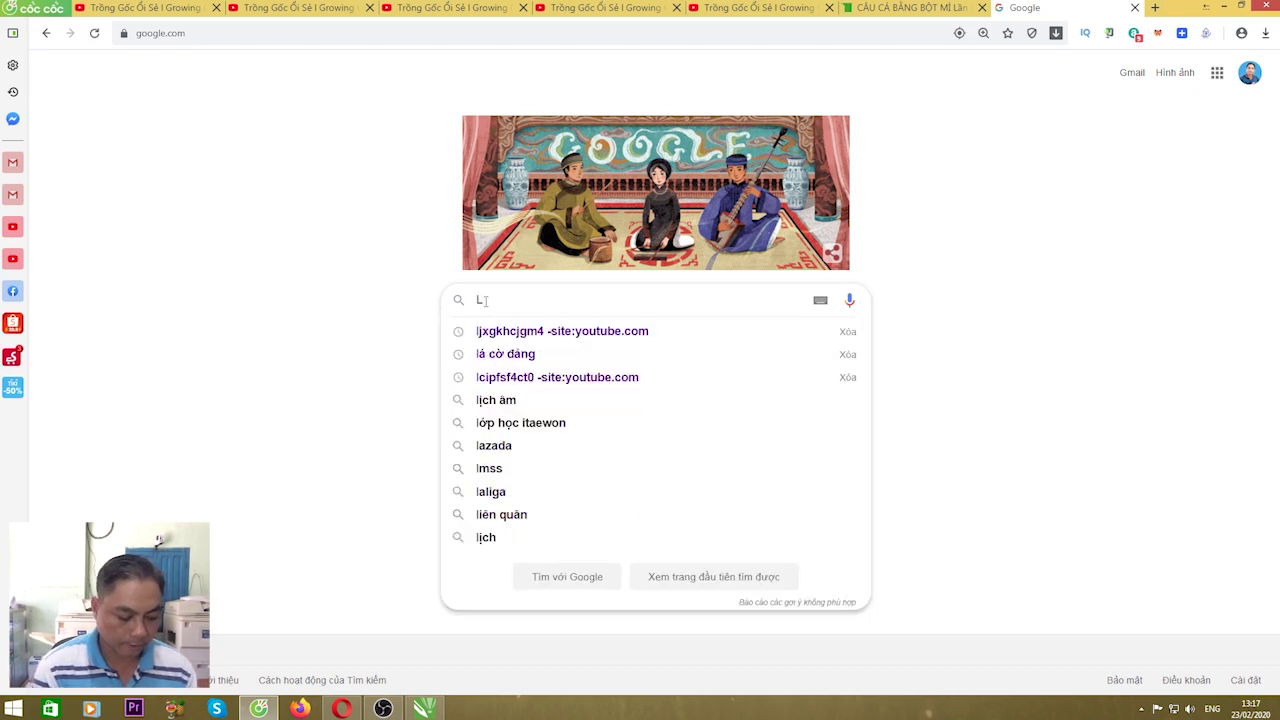
text(As )
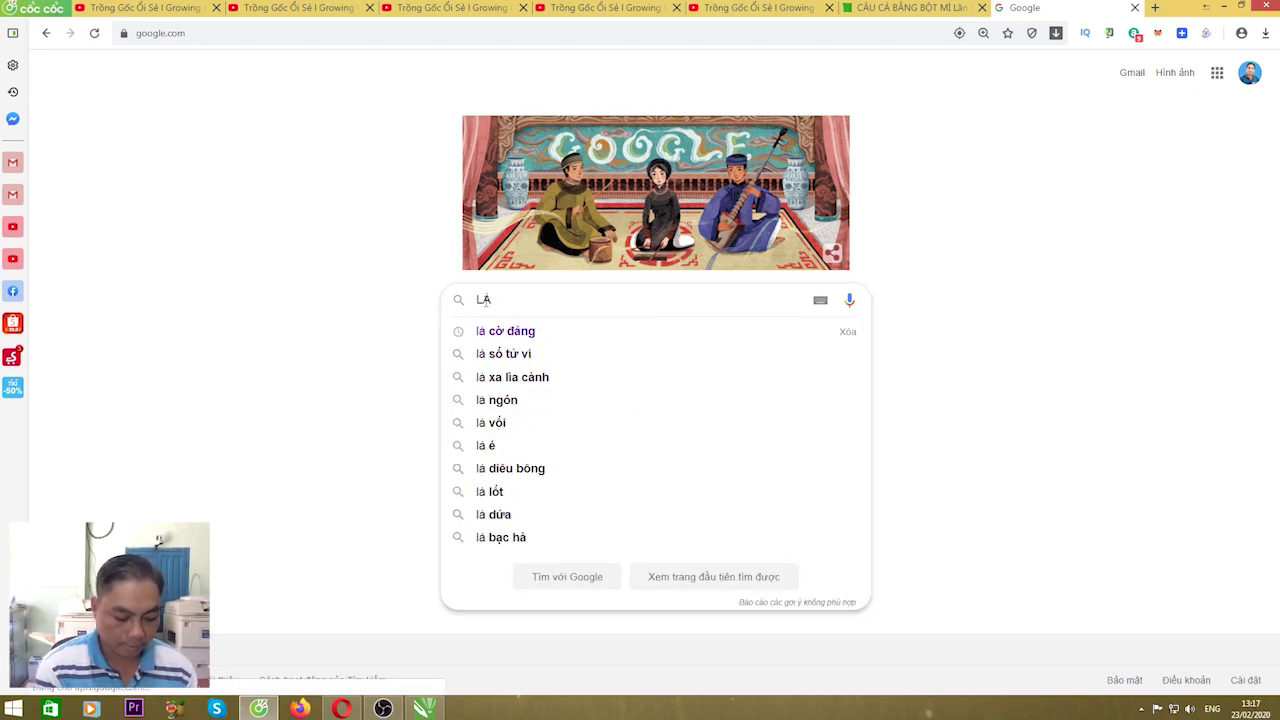
text(CO D)
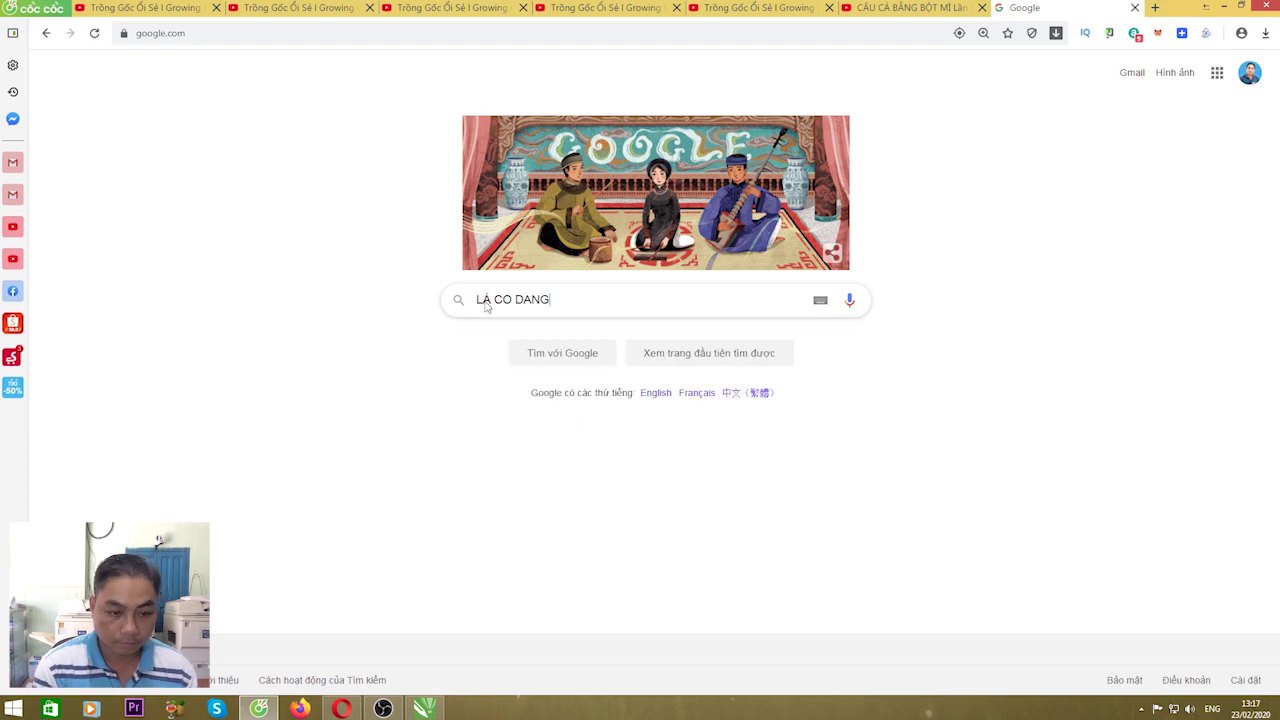
text(ANG)
key(Return)
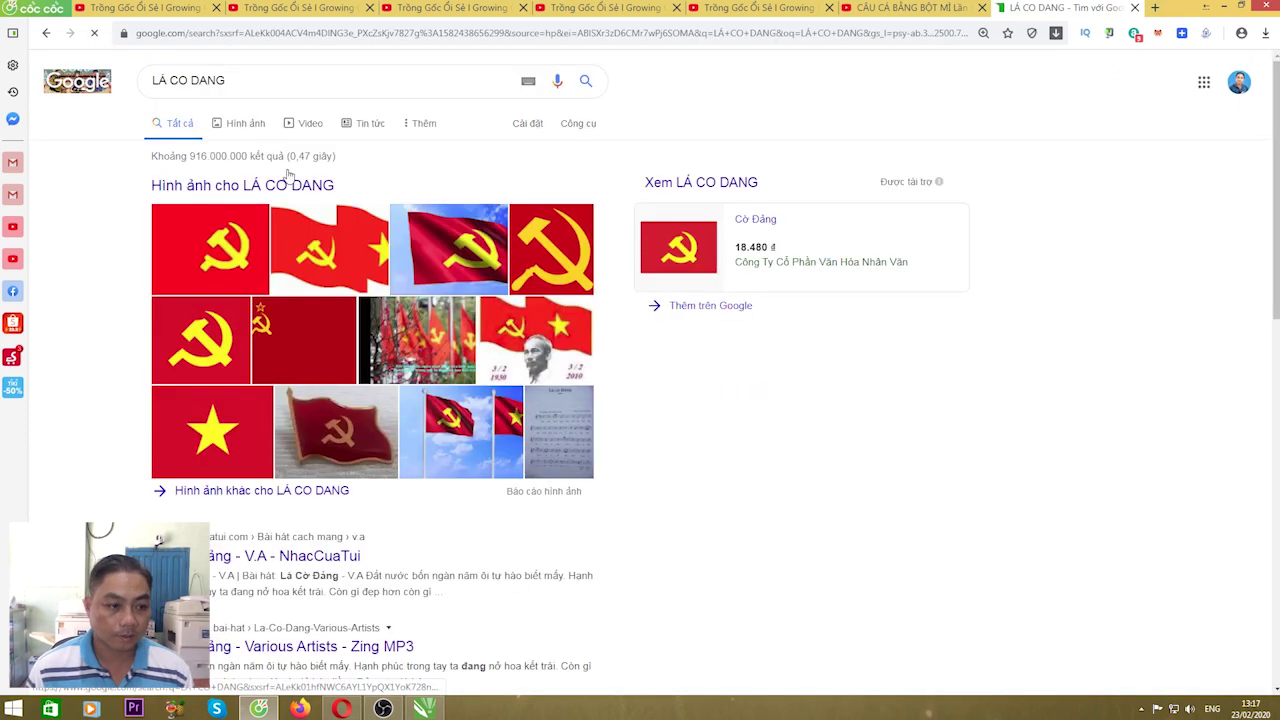
click(240, 124)
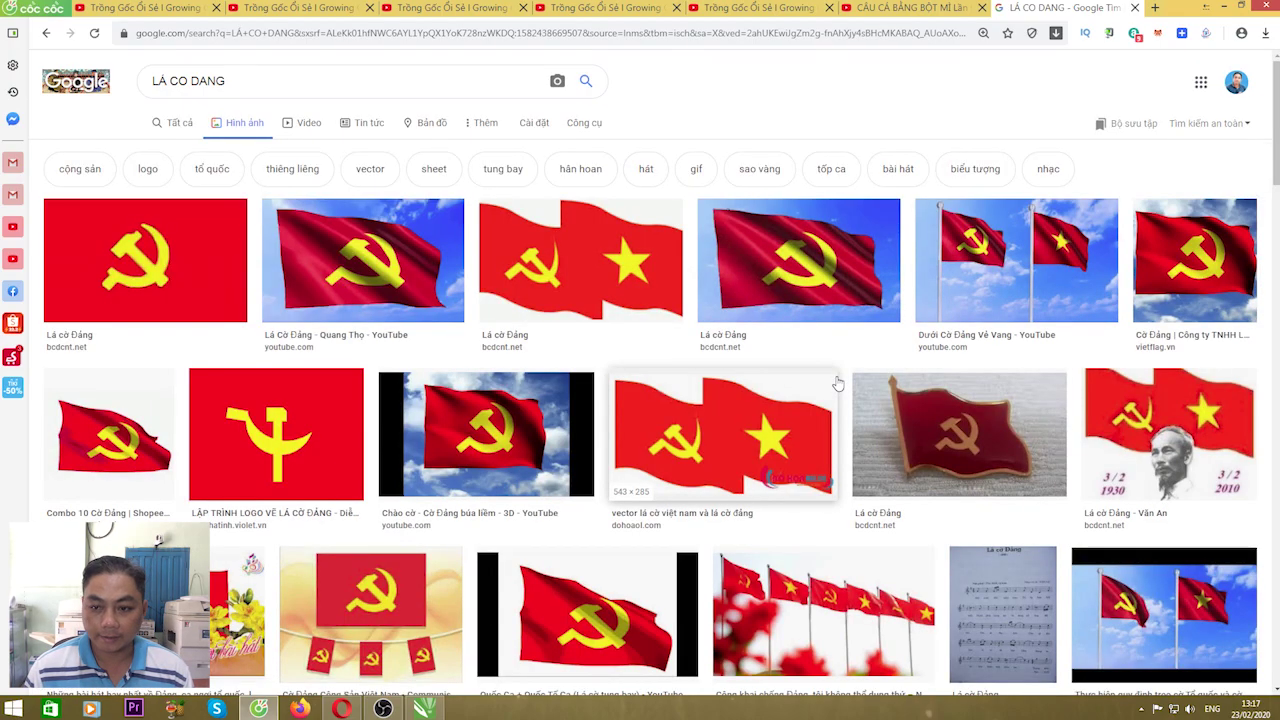
Open the waving red hammer-and-sickle flag on white from hoathodong.danang.gov.vn and copy its image.
scroll(838, 383, down, 4)
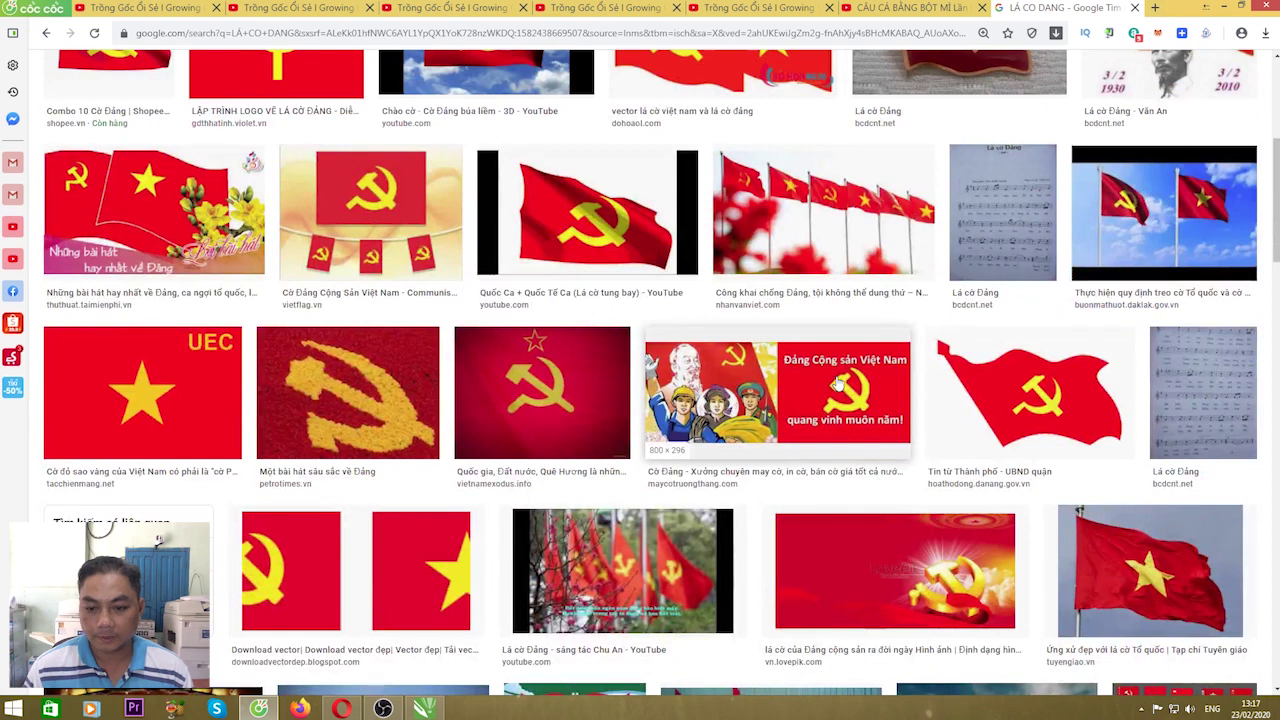
click(1038, 405)
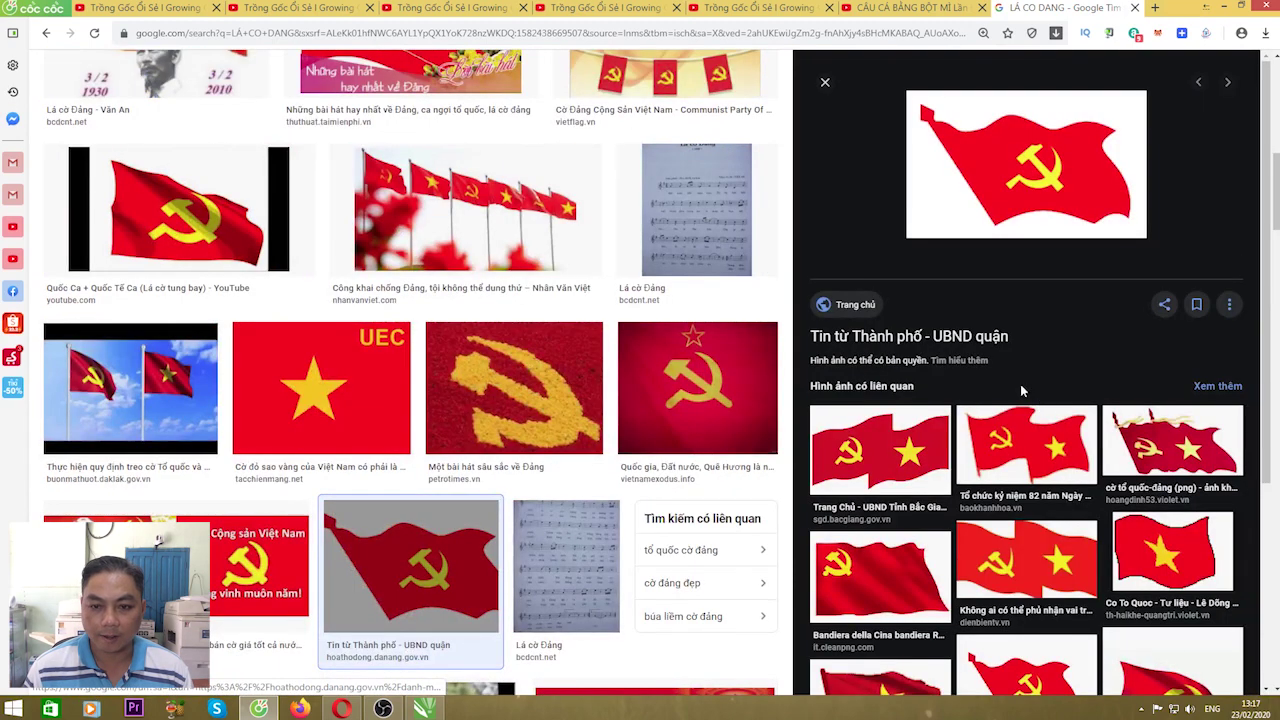
right_click(980, 148)
click(1022, 303)
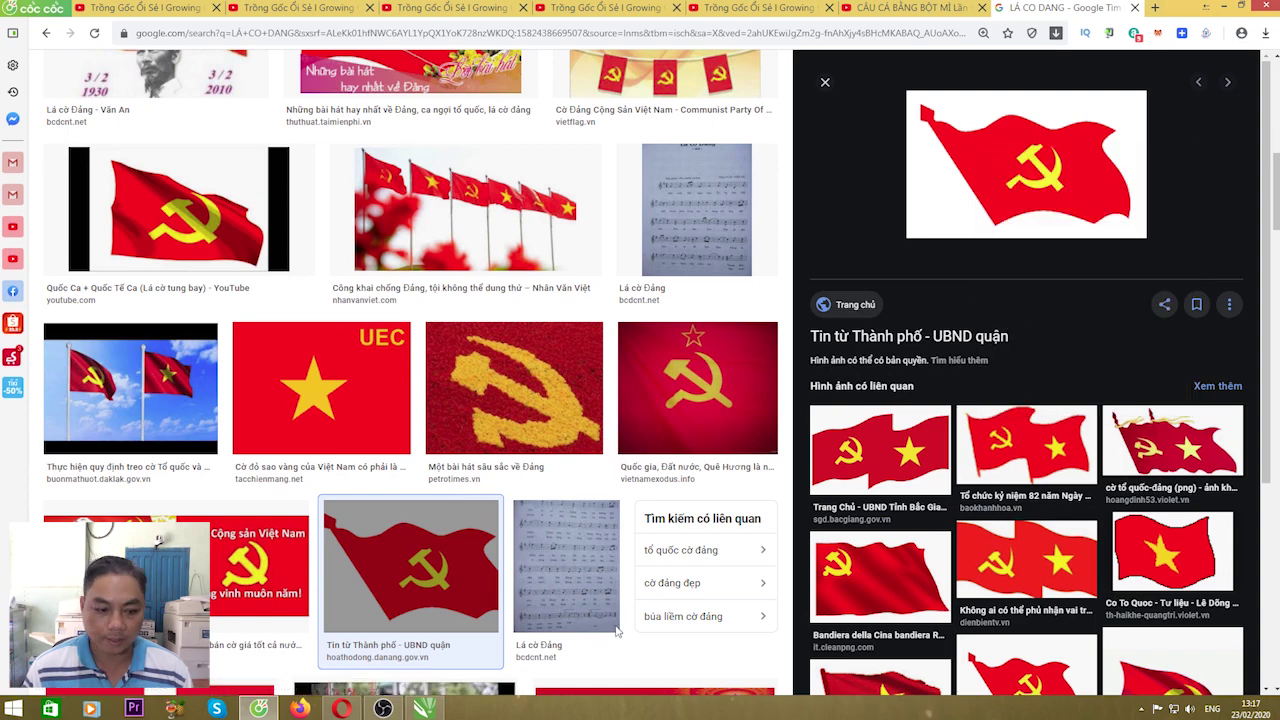
Switch to CorelDRAW and paste the copied flag image into the drawing.
click(424, 708)
right_click(937, 176)
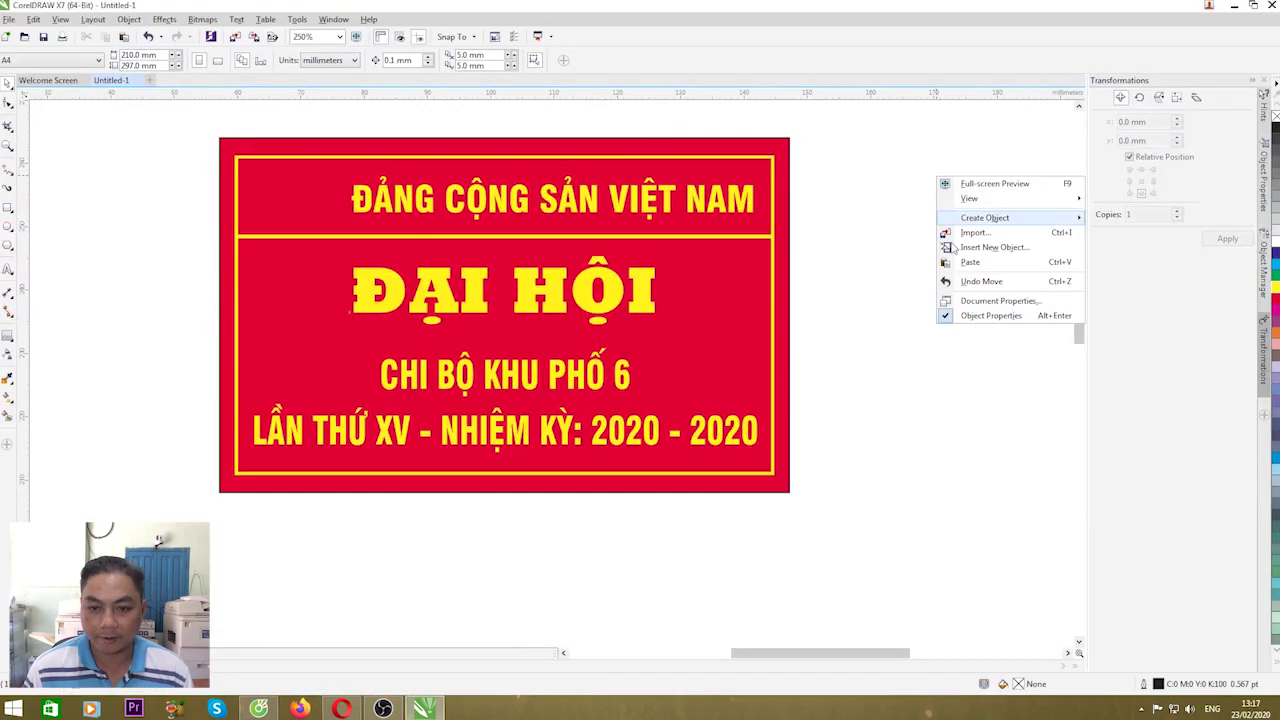
click(985, 248)
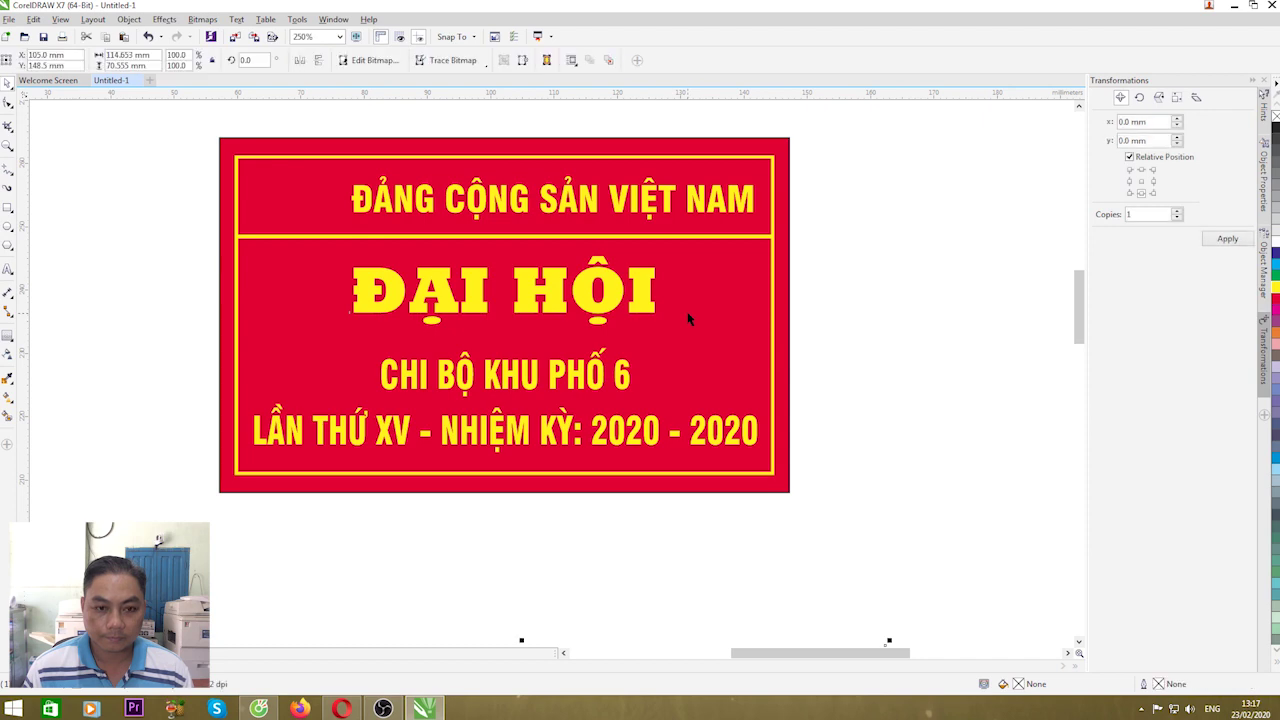
Shrink the pasted flag image to about 13.3 × 8.2 mm and place it in the card's header, before the Party name text.
scroll(668, 273, down, 2)
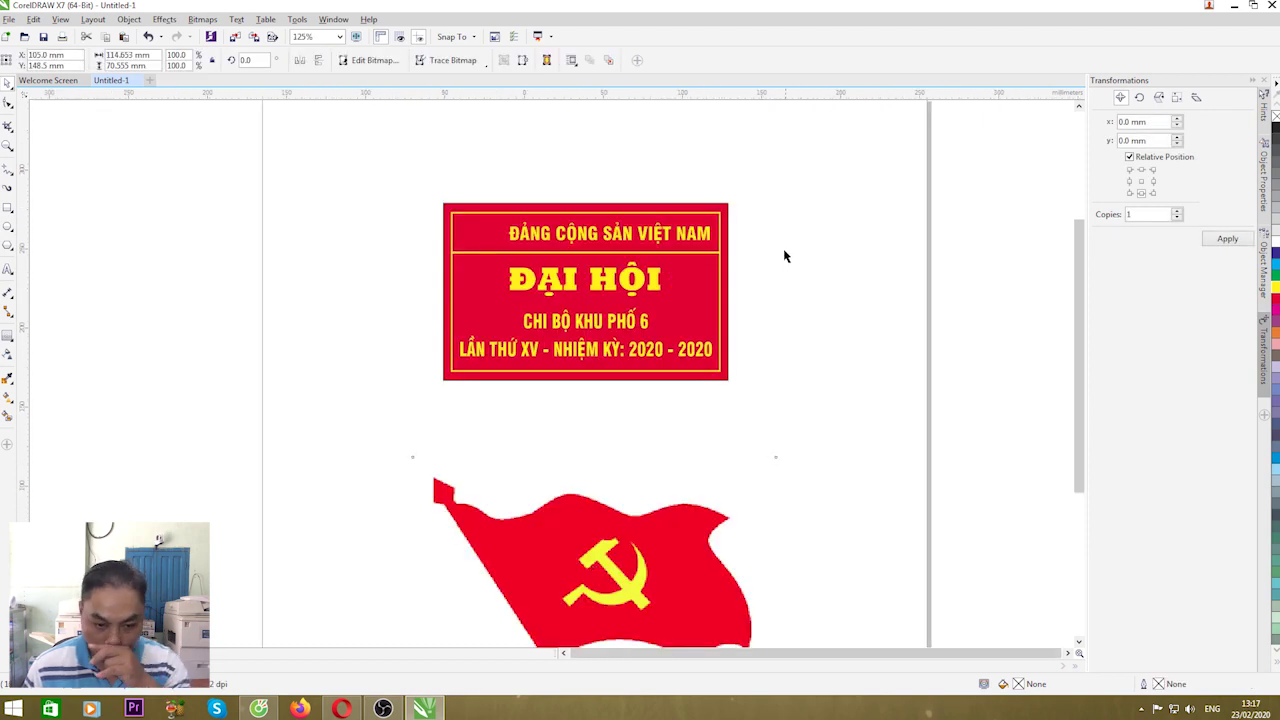
scroll(757, 386, down, 4)
scroll(730, 335, up, 4)
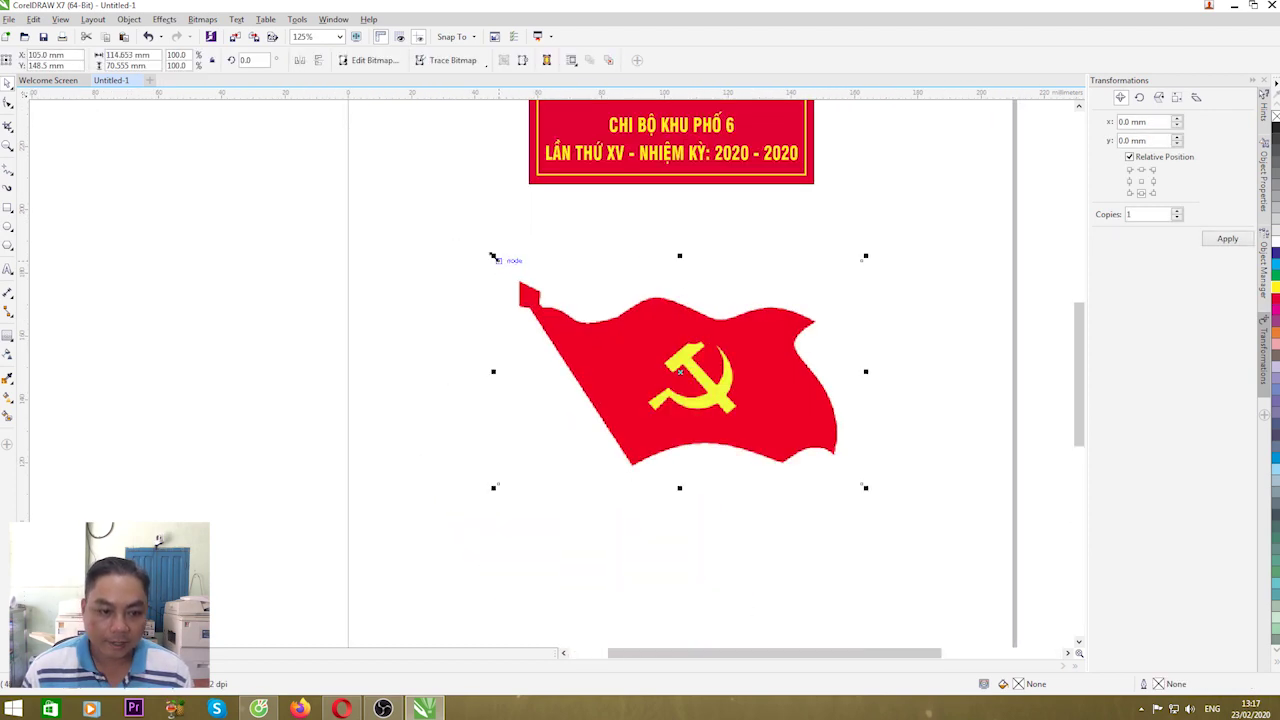
drag(492, 253, 725, 398)
scroll(780, 462, down, 2)
drag(788, 458, 658, 253)
scroll(658, 253, up, 4)
drag(492, 135, 673, 222)
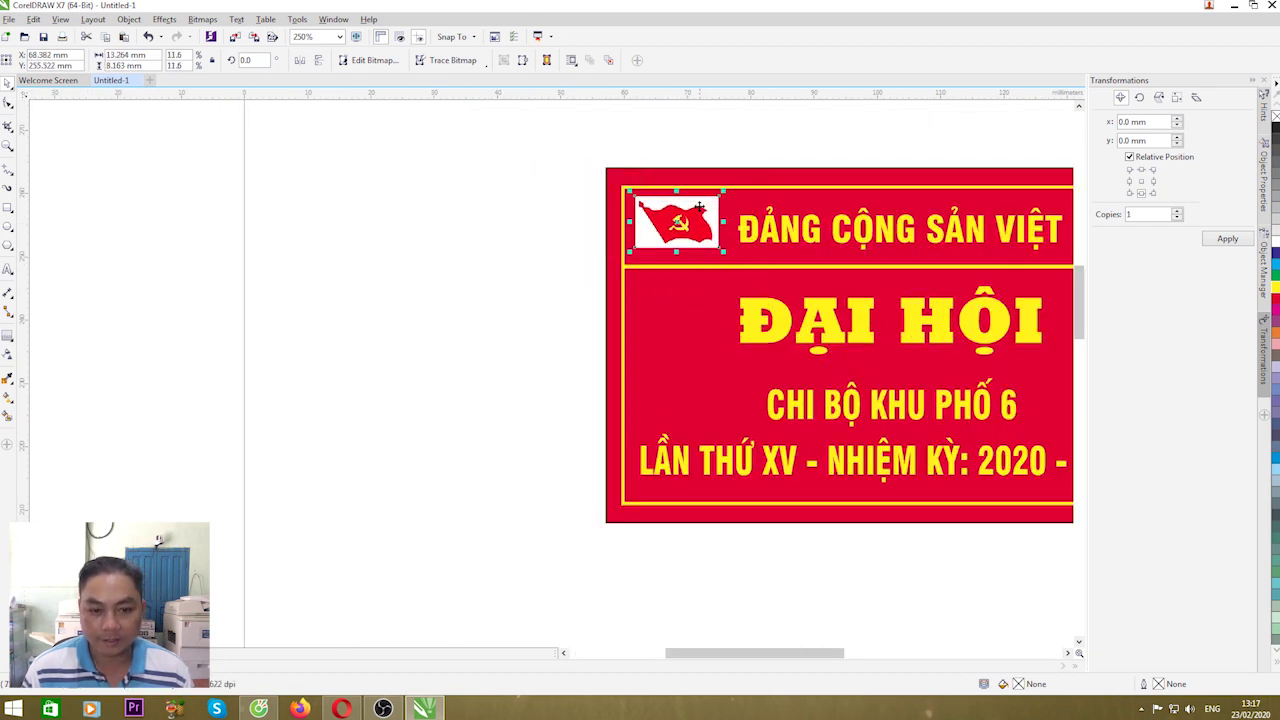
Move the flag image into the upper-left corner of the header frame and enlarge it to about 16.8 × 10.4 mm.
scroll(700, 207, up, 2)
scroll(643, 256, down, 2)
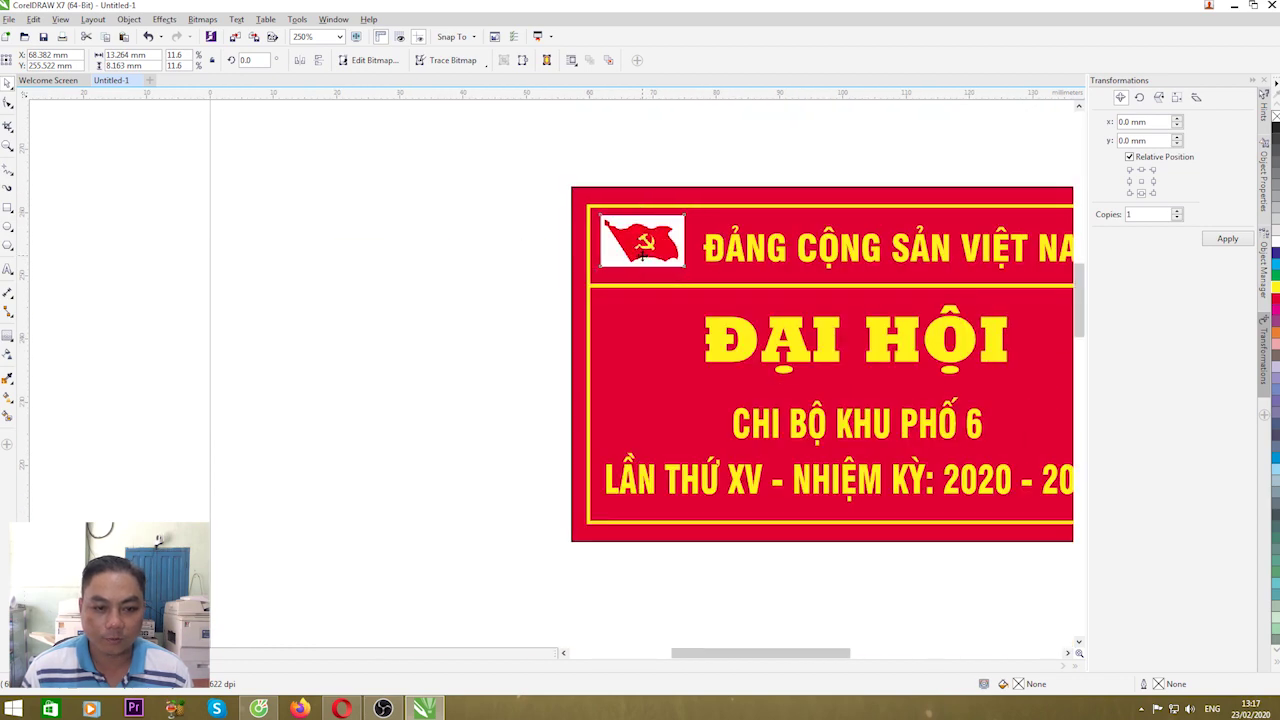
scroll(643, 256, up, 2)
scroll(663, 277, down, 1)
scroll(643, 189, up, 1)
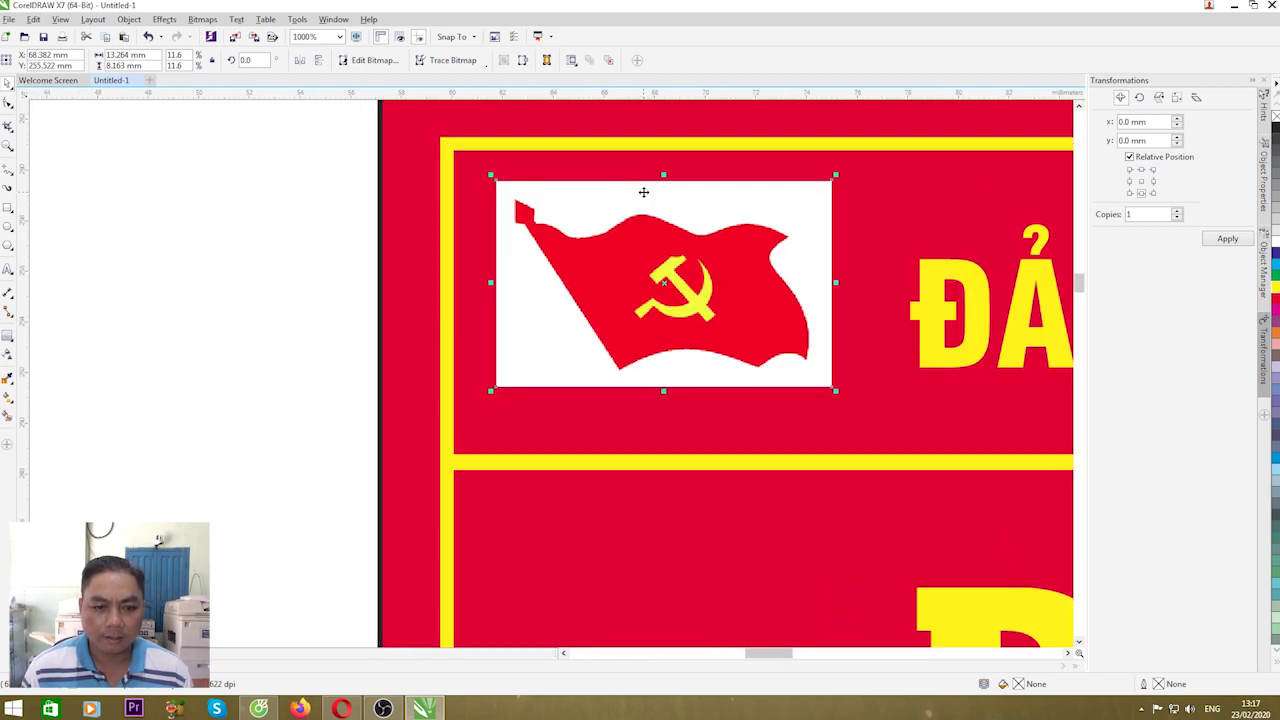
drag(636, 237, 604, 220)
scroll(604, 220, down, 1)
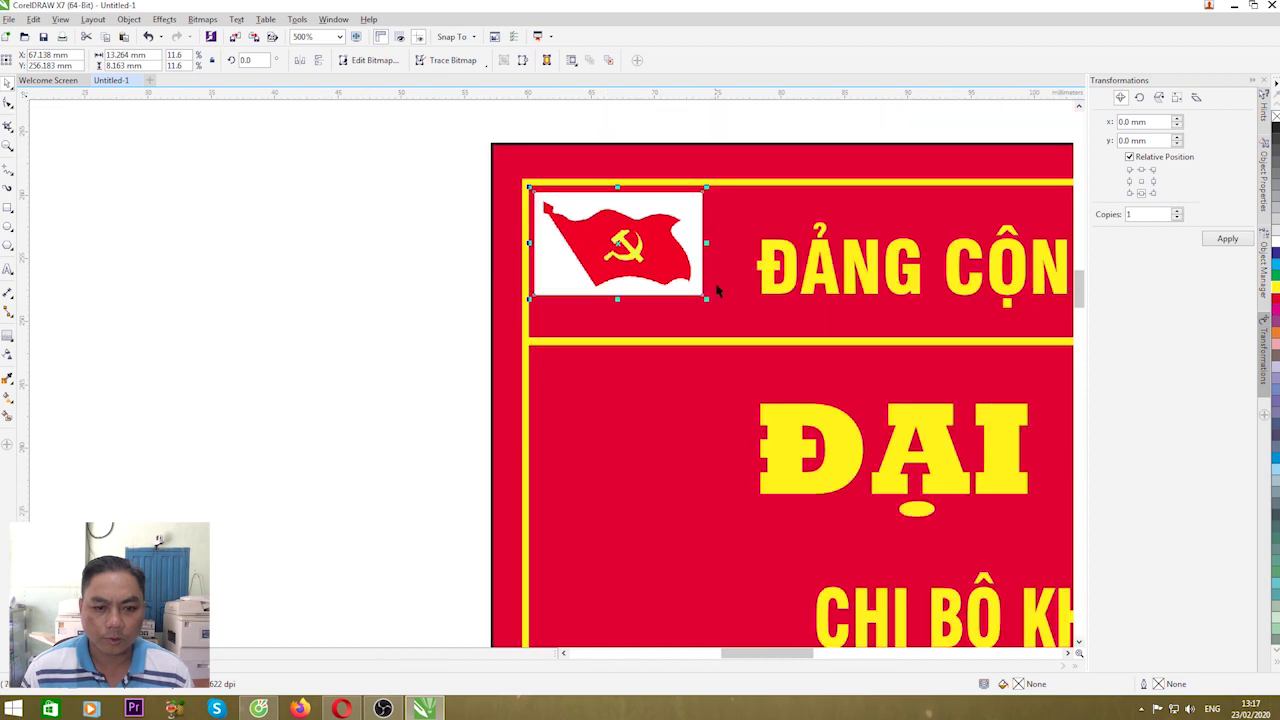
drag(707, 300, 748, 323)
scroll(547, 319, down, 2)
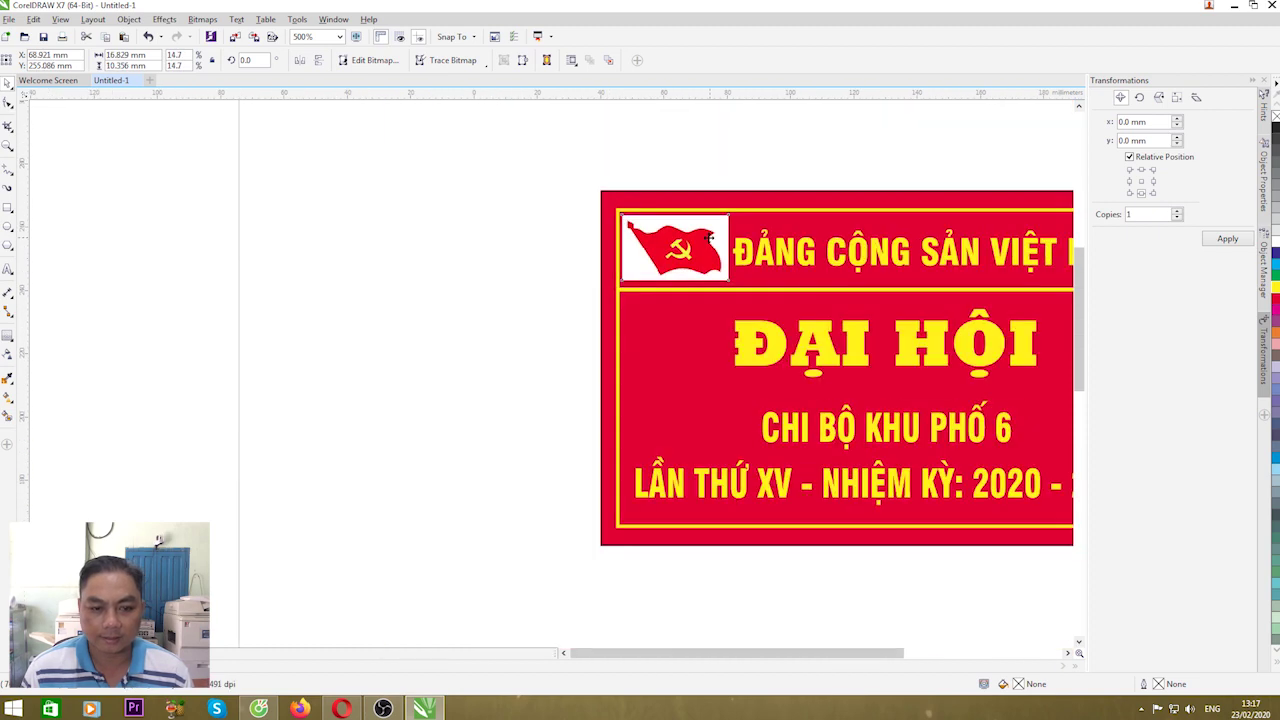
click(547, 319)
scroll(700, 255, up, 2)
scroll(703, 257, down, 1)
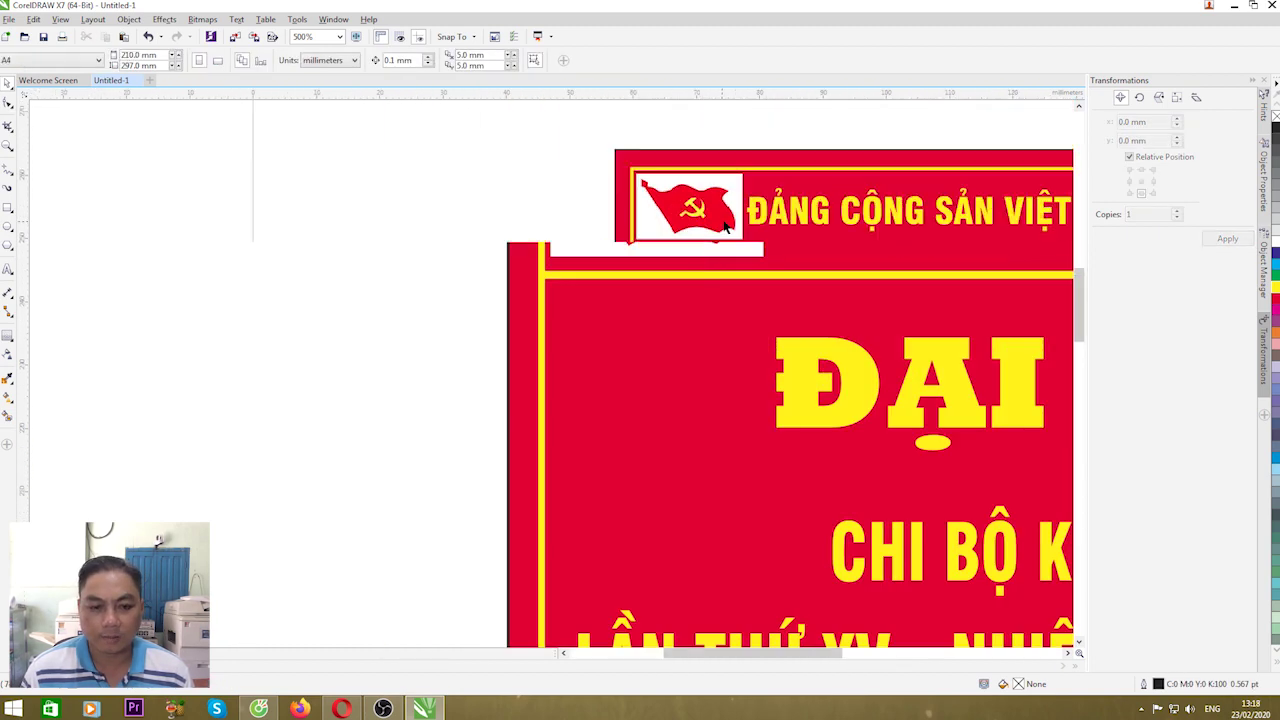
Move the flag image off the card onto the blank page area to its left.
click(692, 211)
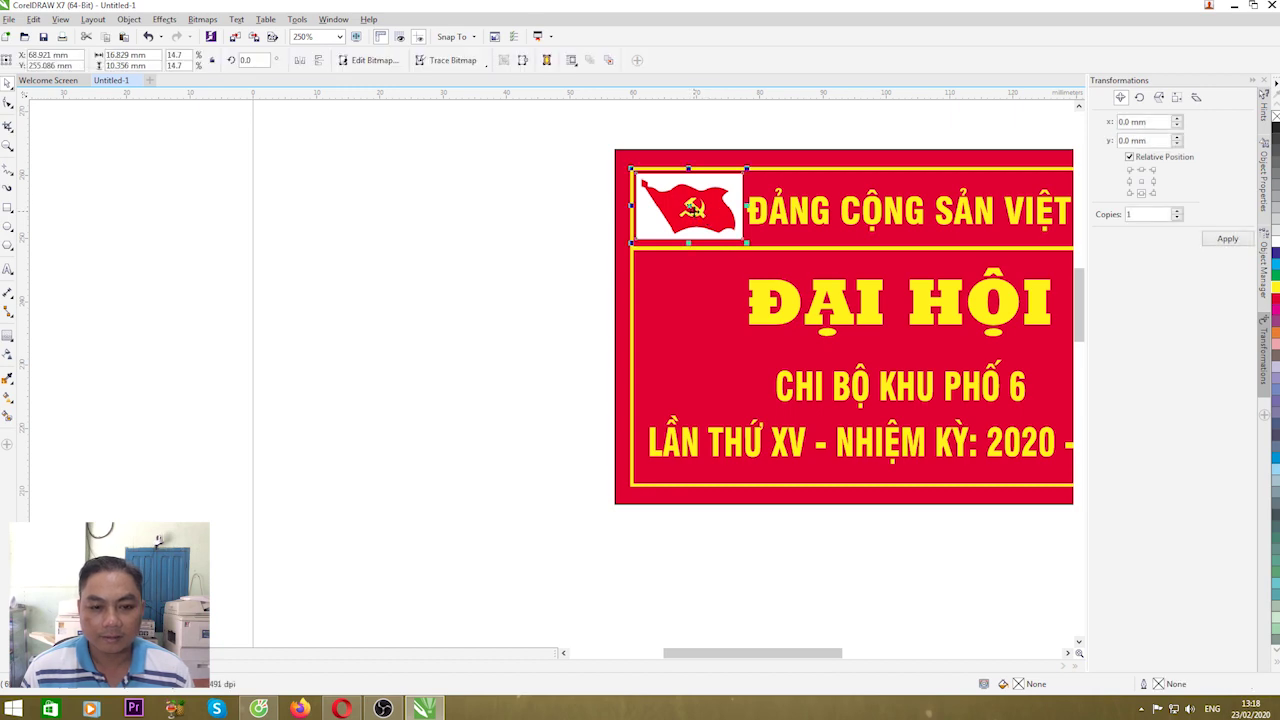
drag(691, 204, 530, 314)
scroll(532, 313, up, 3)
scroll(565, 309, down, 3)
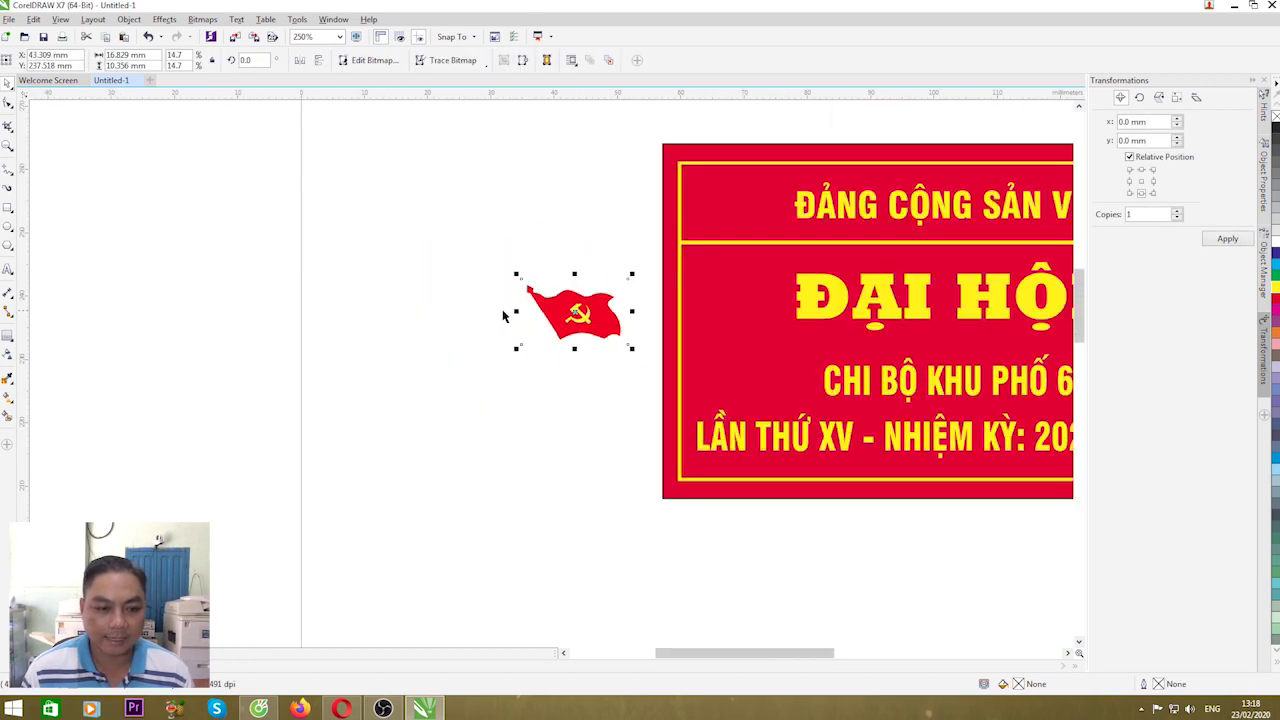
scroll(550, 299, up, 2)
scroll(550, 299, up, 2)
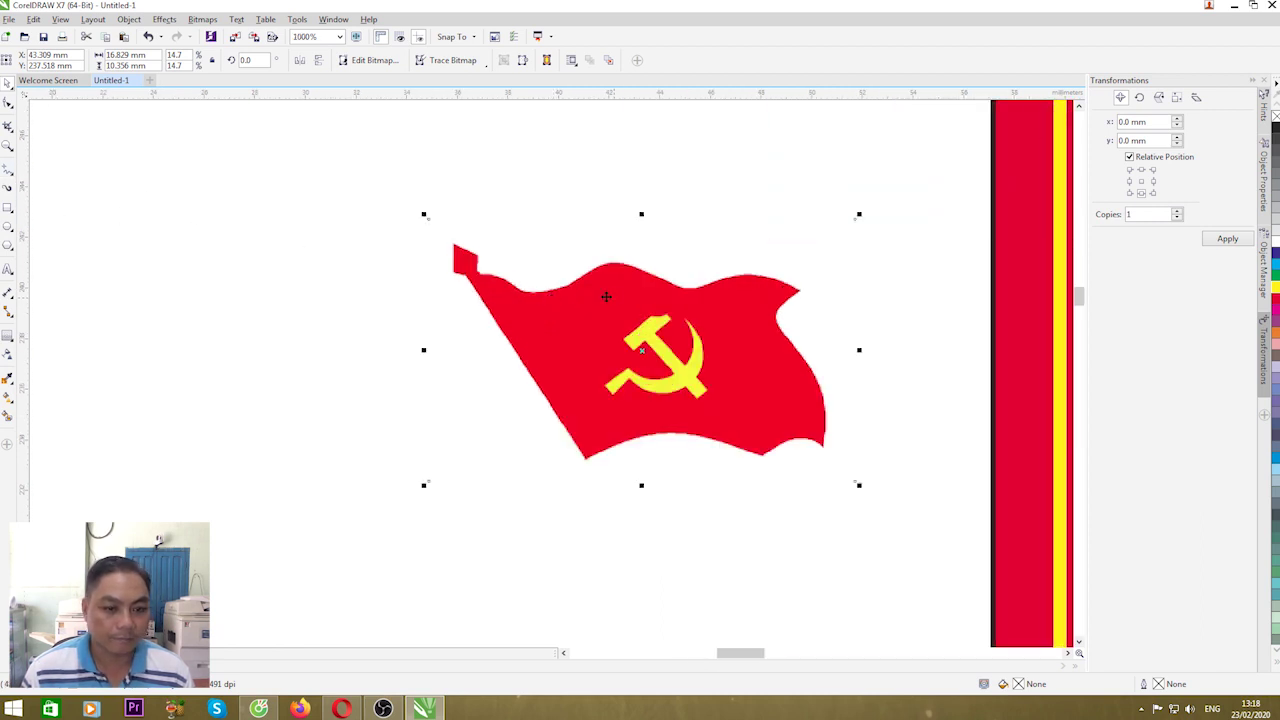
With the Pen tool, trace the flag's lower edge as two arcs from its lower-left corner to the lower-right tip, about 9.3 mm wide.
click(13, 177)
click(32, 212)
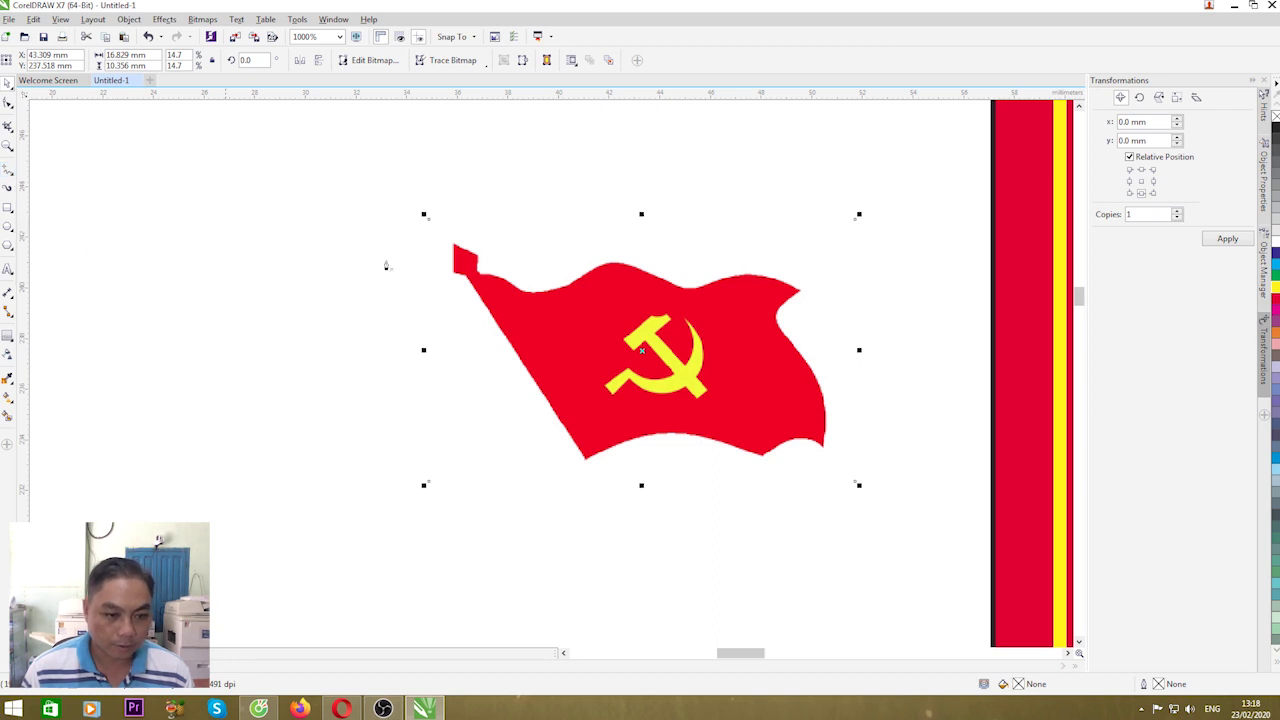
scroll(631, 492, up, 1)
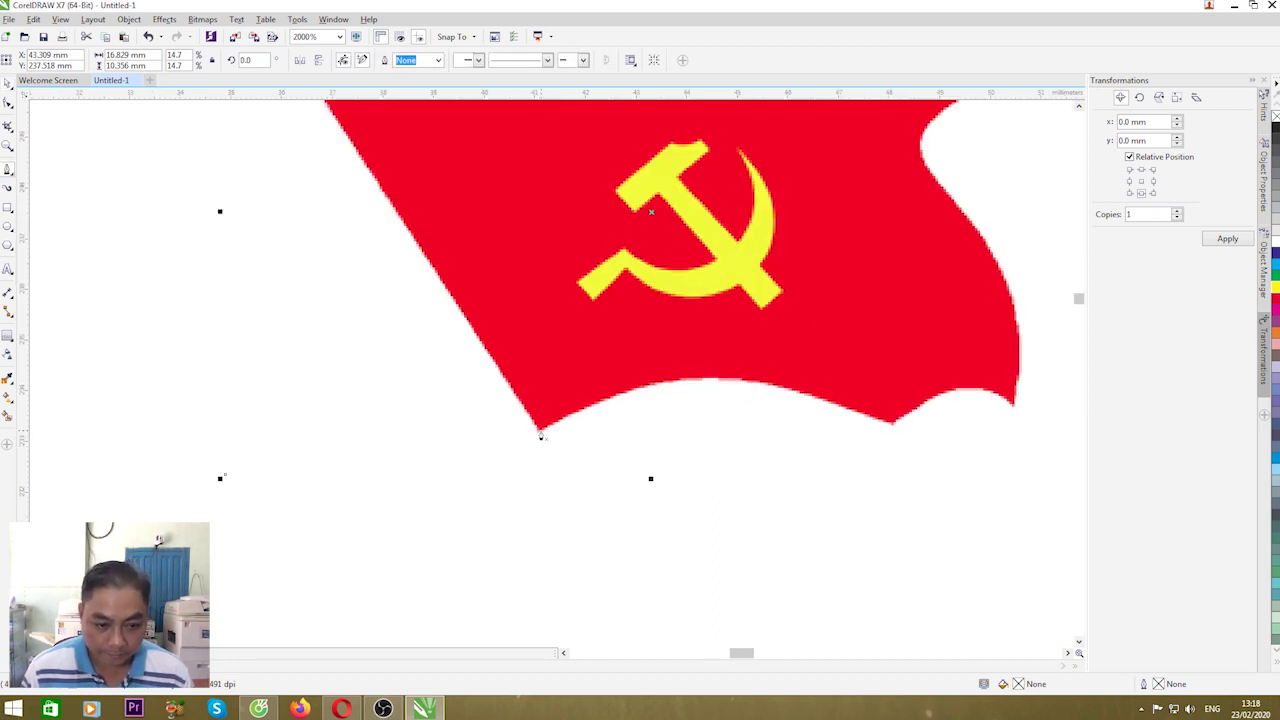
click(540, 431)
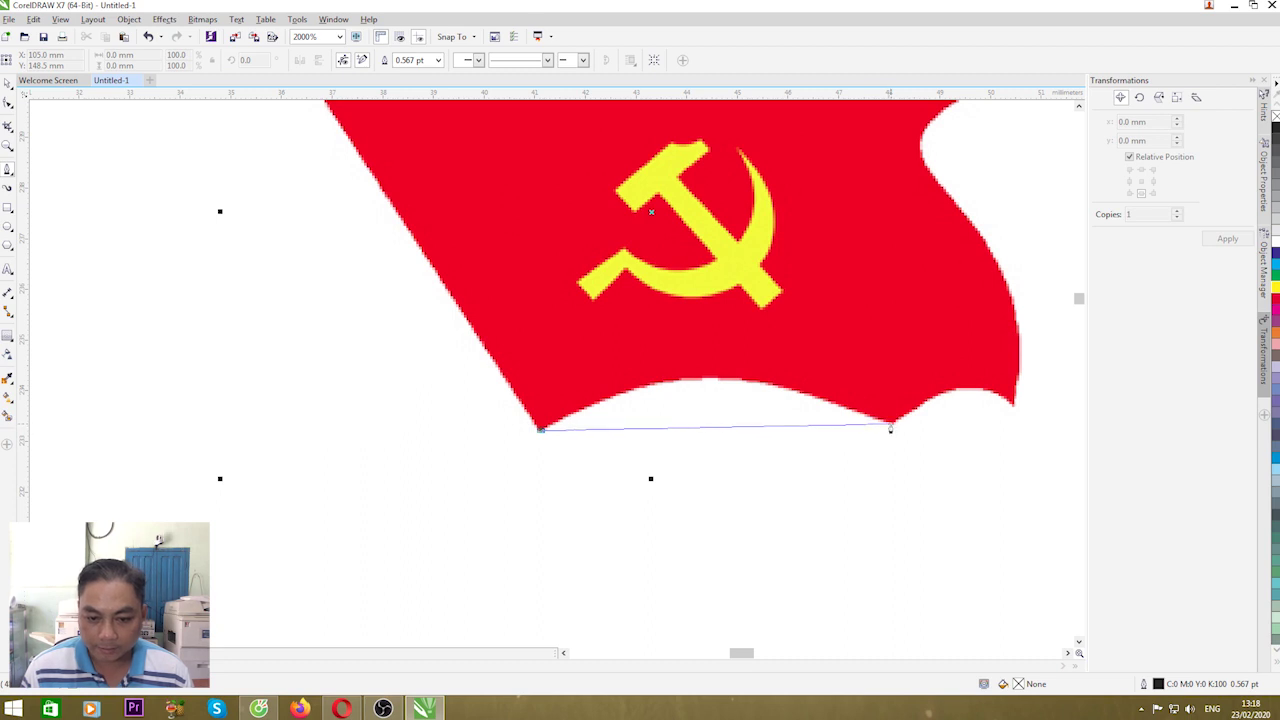
drag(890, 427, 960, 534)
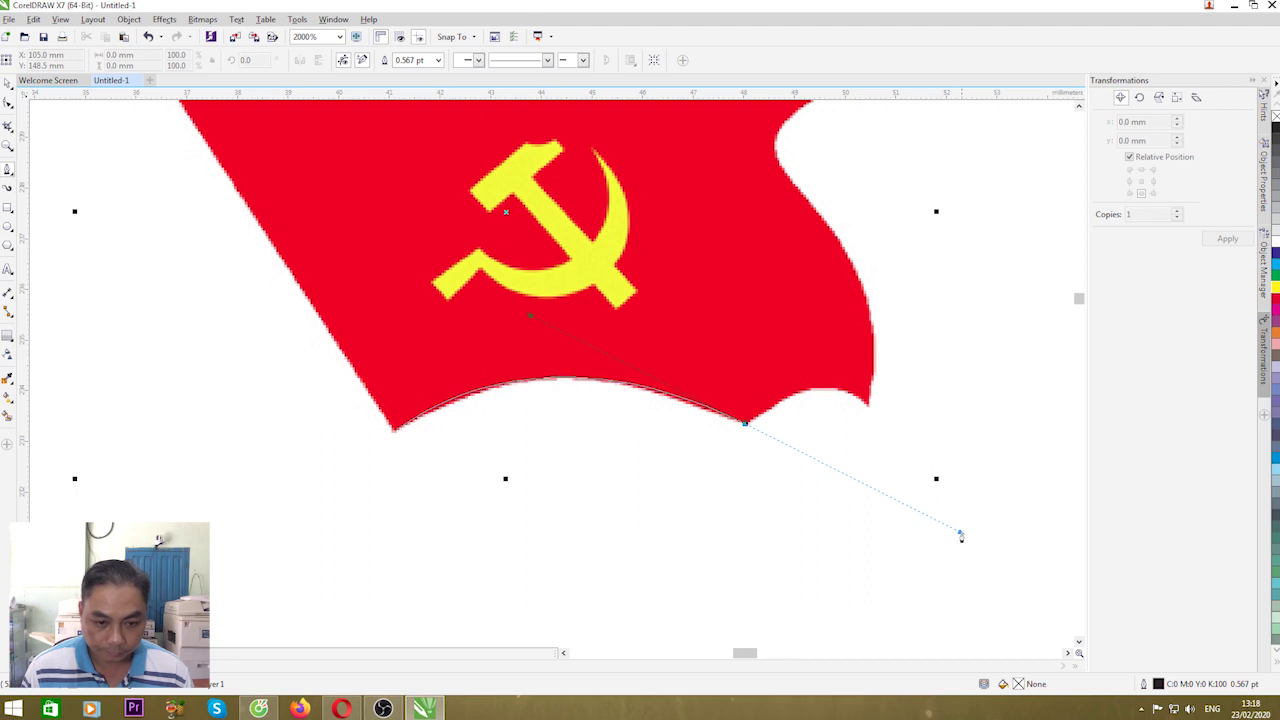
key(Escape)
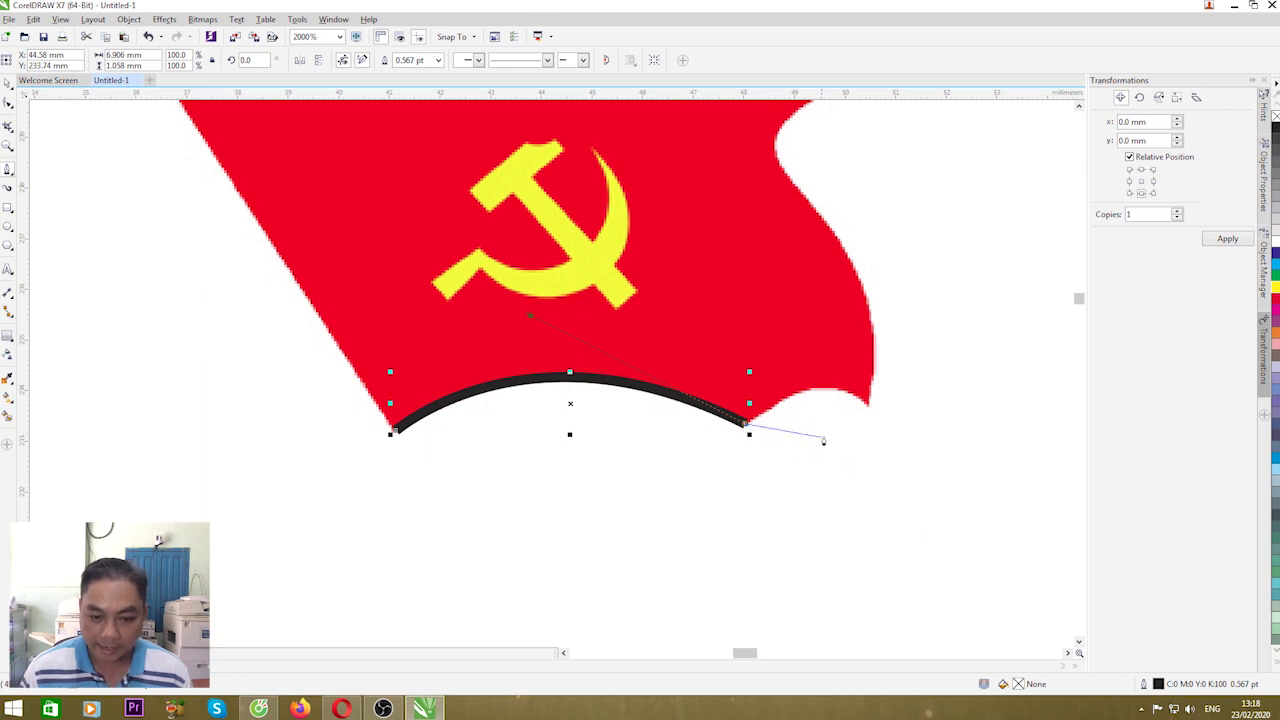
drag(868, 412, 907, 462)
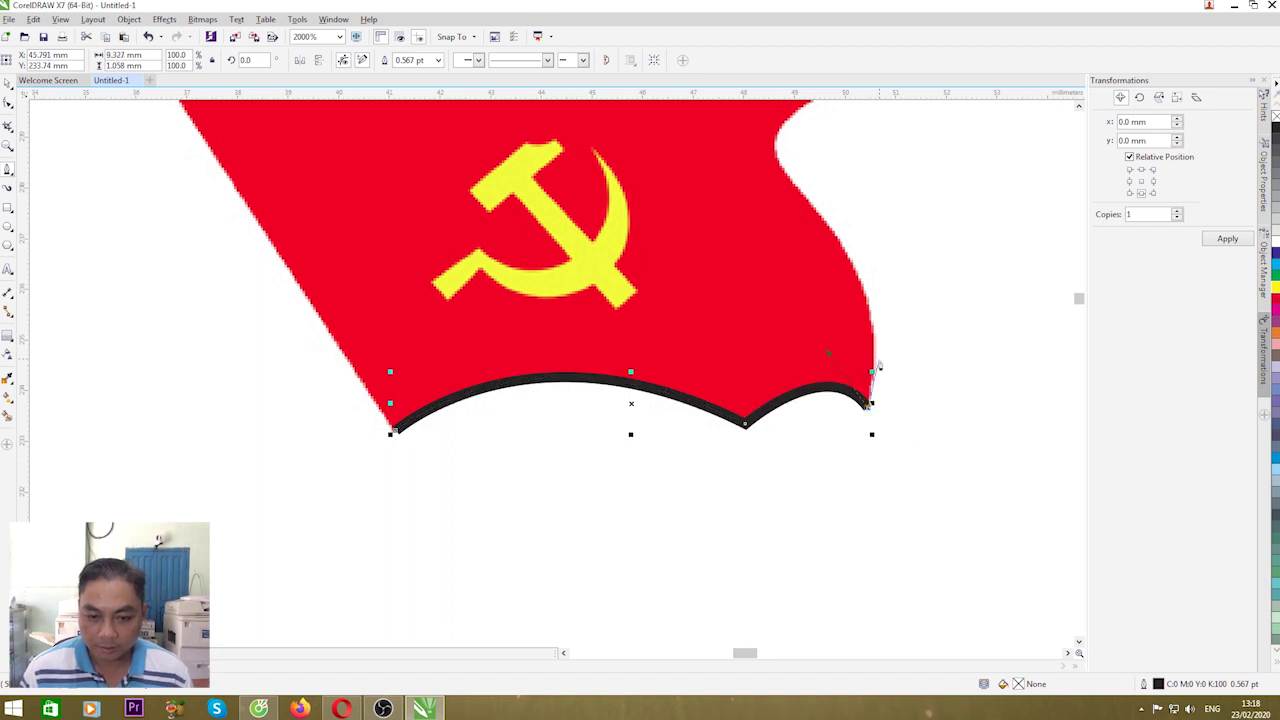
Continue the pen outline up the flag's right edge with short segments, then curve it through the notch to the upper-right tip.
scroll(870, 404, up, 1)
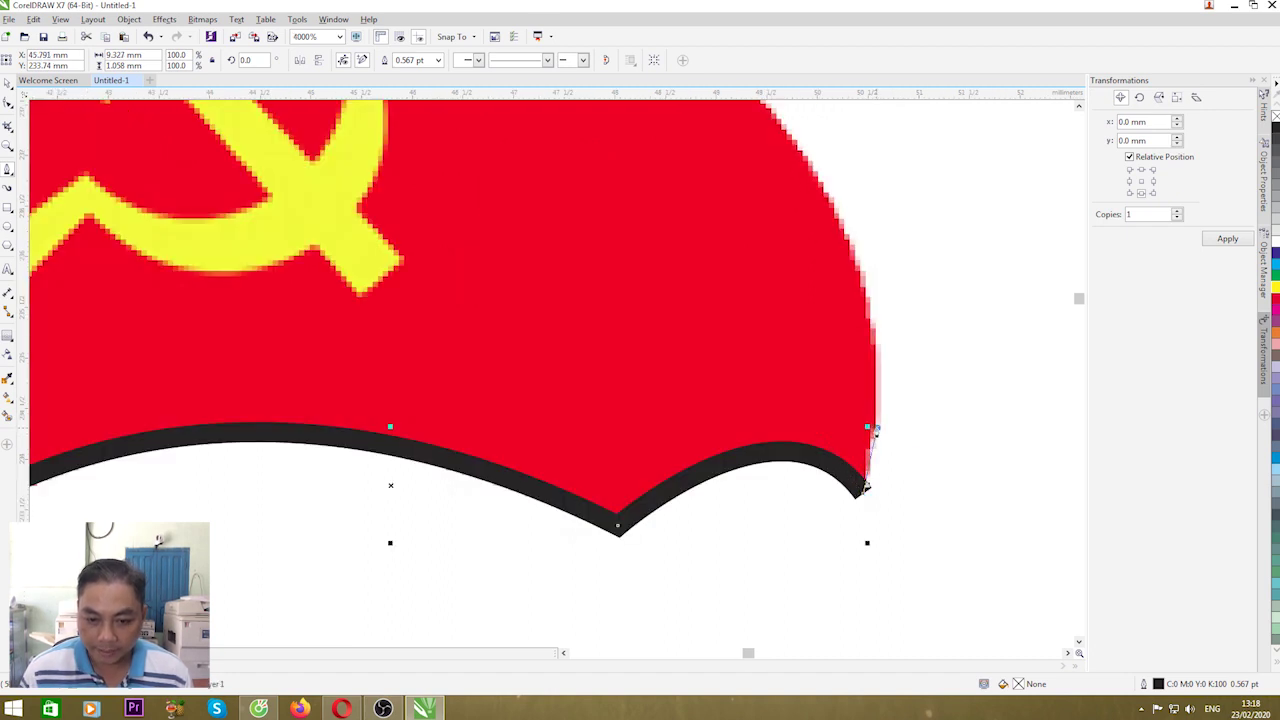
drag(867, 487, 878, 354)
click(878, 354)
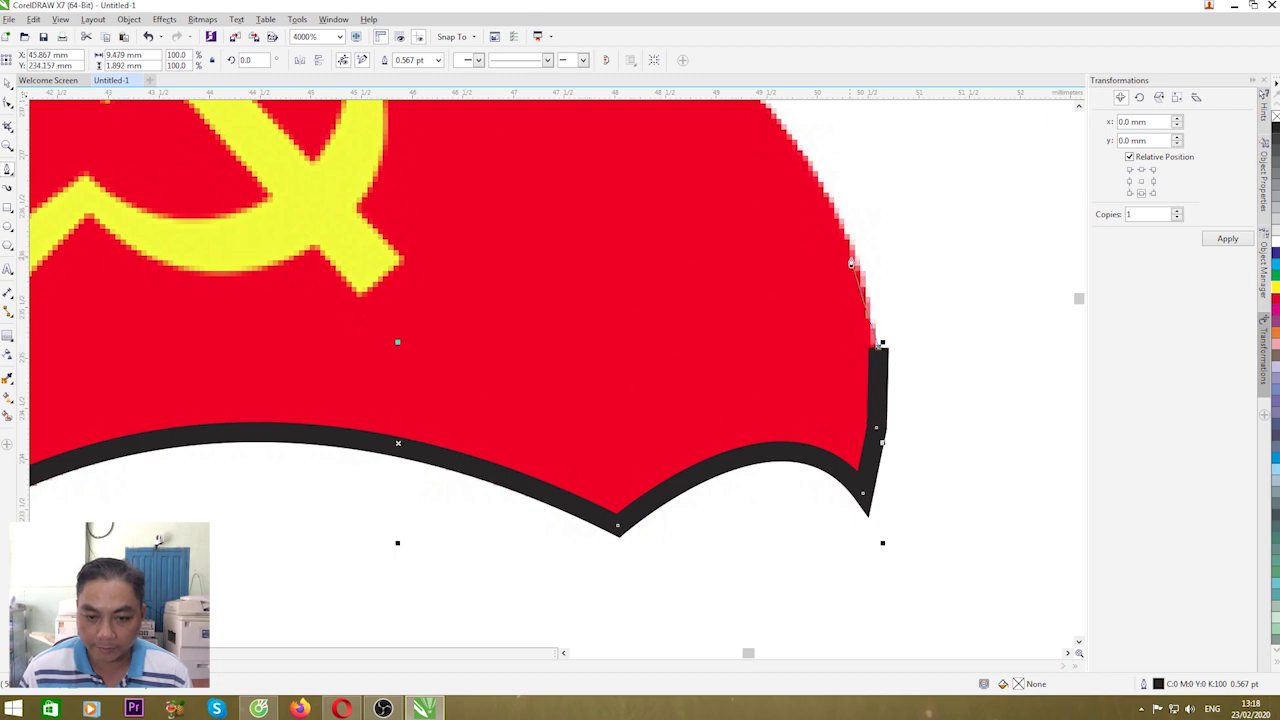
click(852, 255)
scroll(883, 393, down, 2)
scroll(850, 292, up, 2)
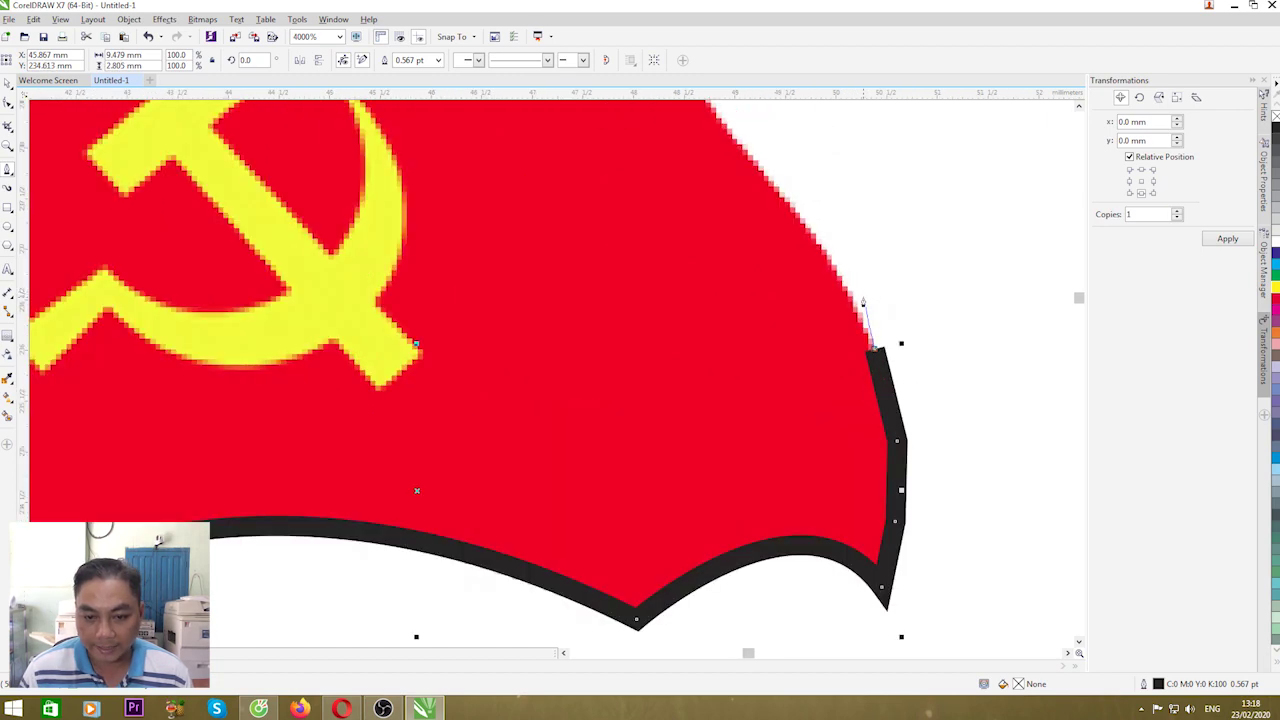
click(814, 232)
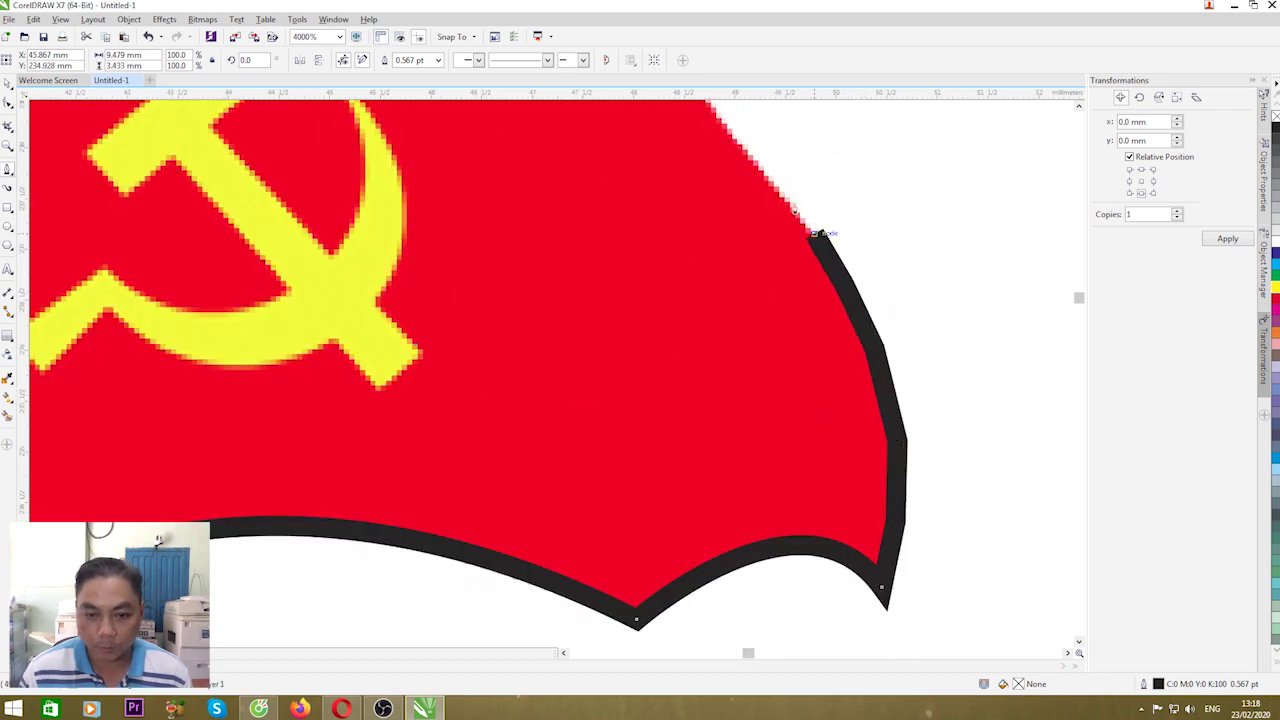
click(770, 178)
scroll(899, 400, down, 2)
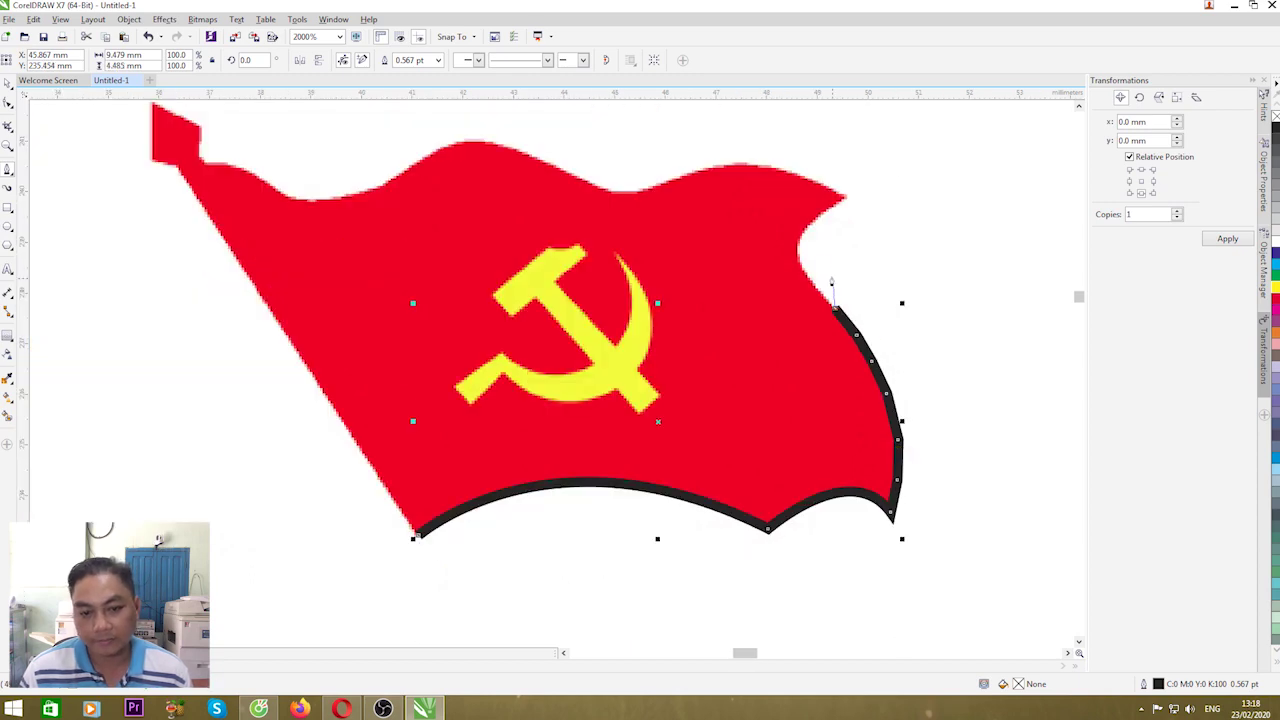
scroll(830, 265, up, 2)
click(806, 322)
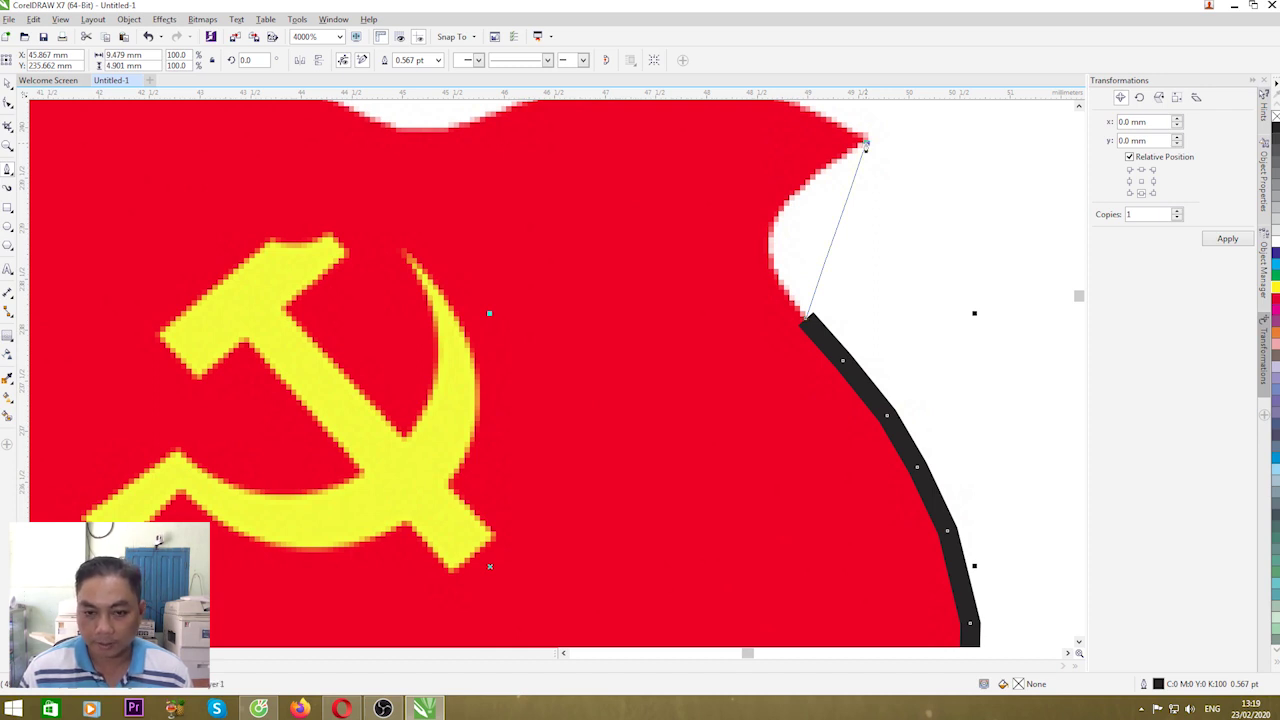
mouse_move(866, 145)
mouse_down()
mouse_move(986, 131)
mouse_move(931, 194)
mouse_move(940, 127)
mouse_move(991, 126)
mouse_move(960, 143)
mouse_move(971, 120)
mouse_move(1006, 135)
mouse_move(1020, 123)
mouse_move(1031, 129)
mouse_move(1023, 170)
mouse_move(1038, 131)
mouse_up()
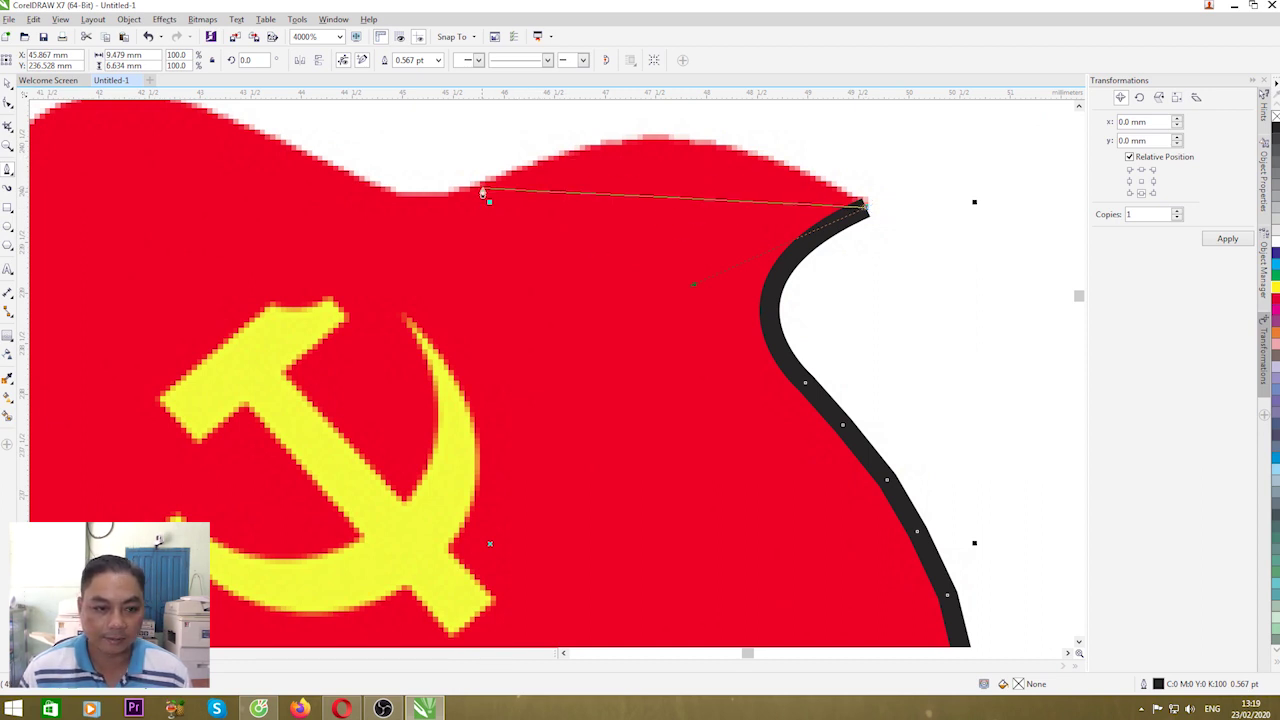
Extend the pen outline leftward along the flag's wavy top edge, past the middle crest, with curved segments.
drag(560, 152, 395, 213)
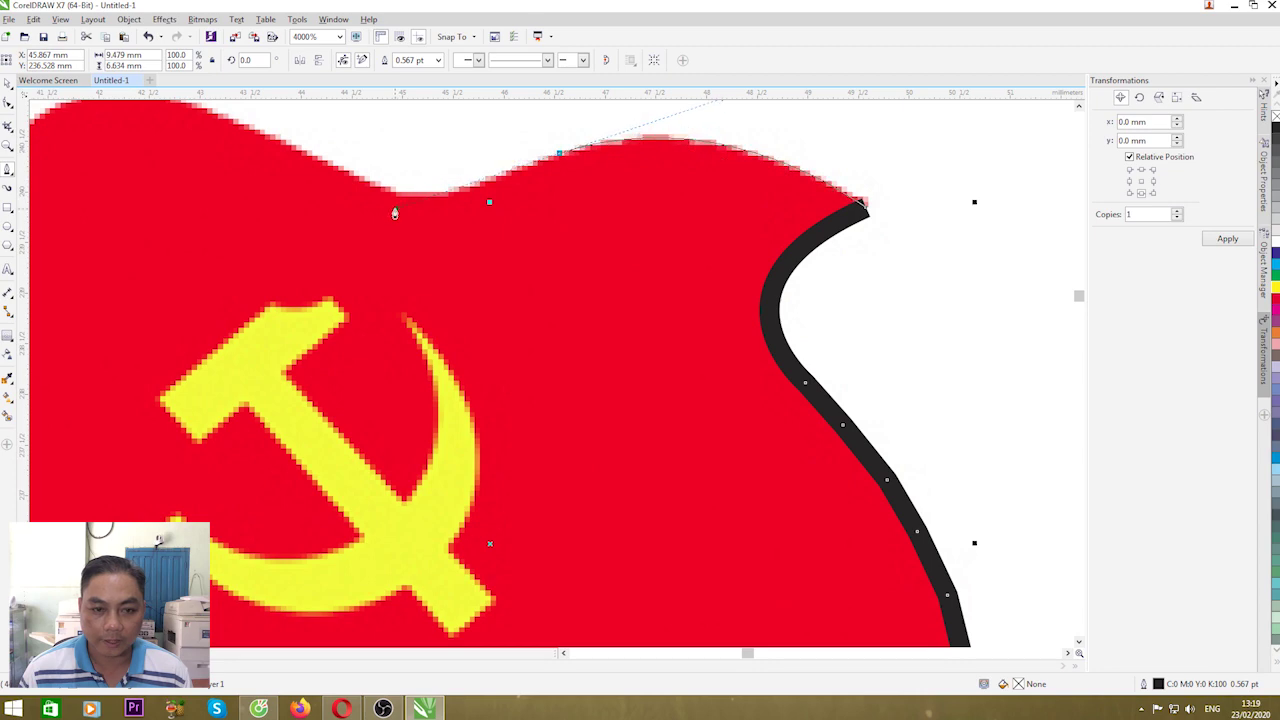
scroll(803, 243, down, 3)
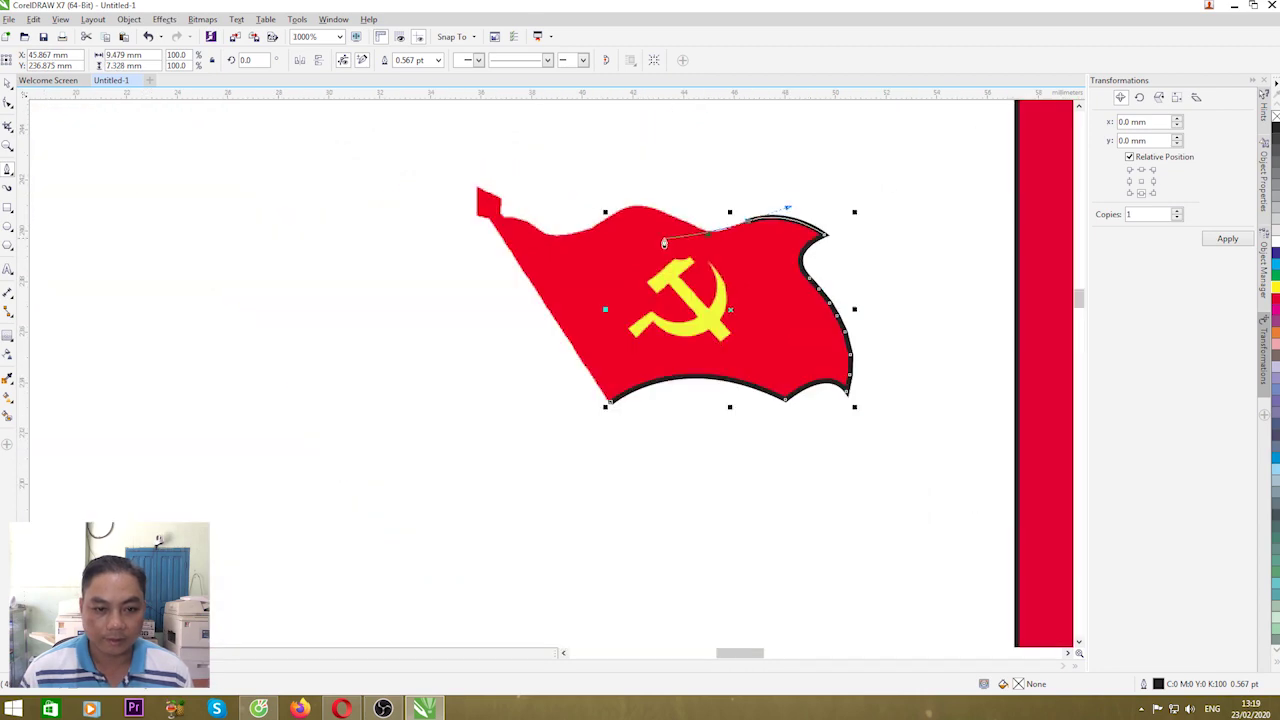
scroll(694, 242, up, 3)
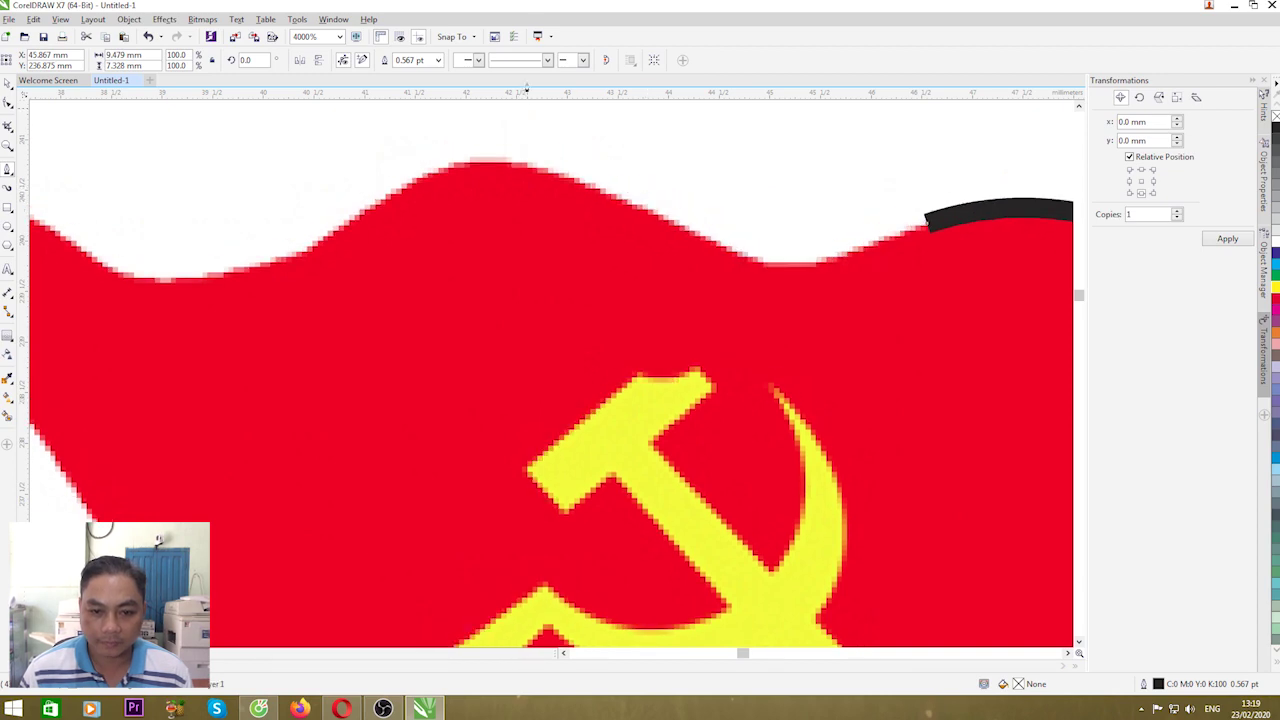
drag(525, 90, 505, 156)
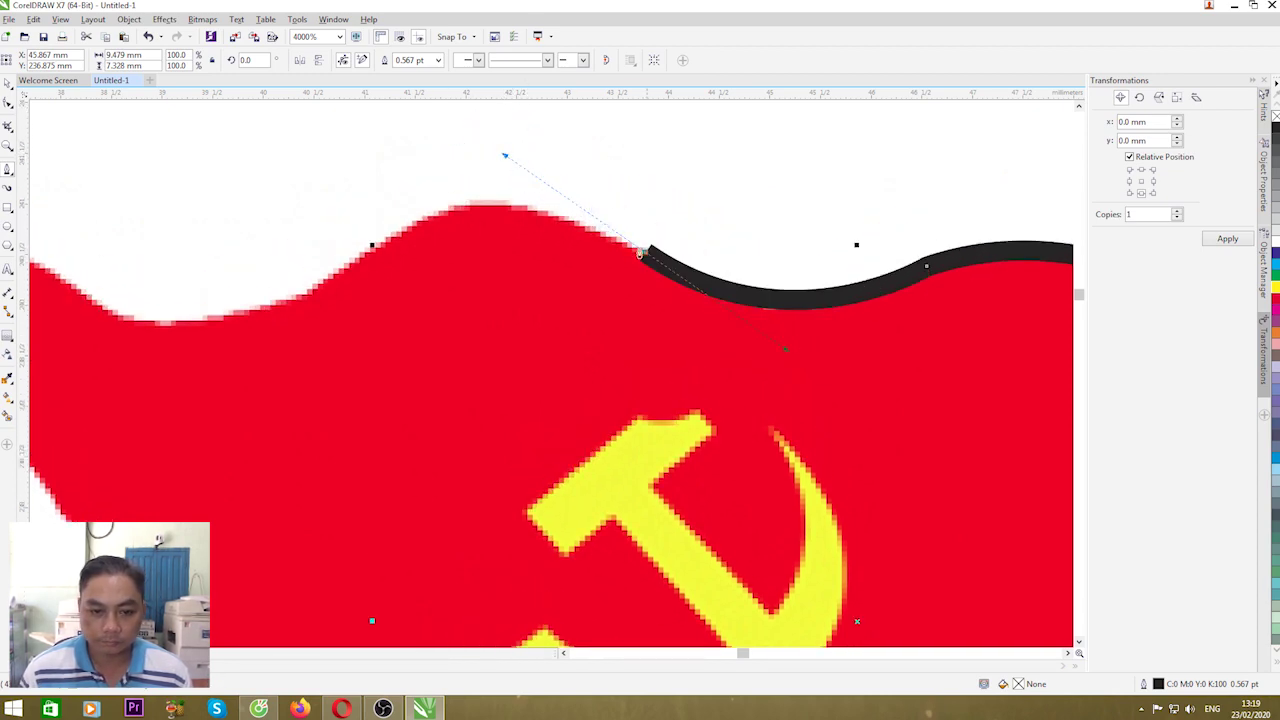
scroll(766, 203, down, 4)
scroll(597, 212, up, 5)
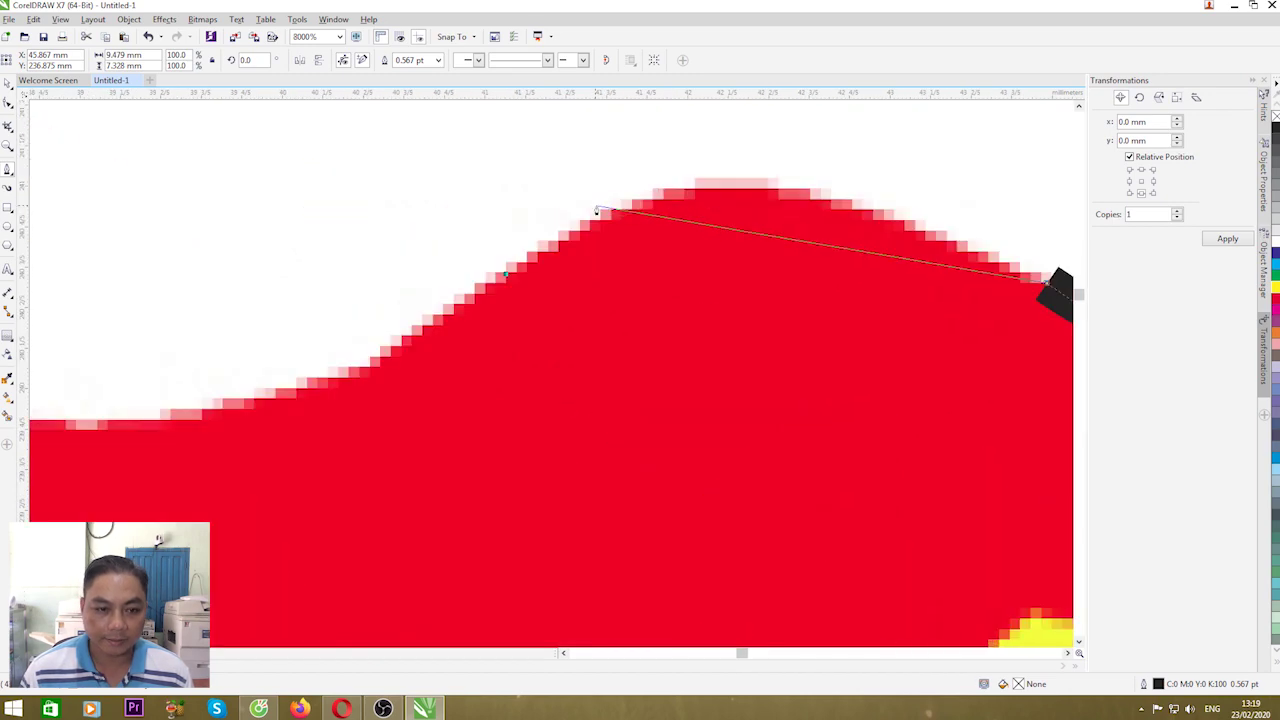
mouse_move(603, 214)
mouse_down()
mouse_move(429, 300)
mouse_move(450, 310)
mouse_move(603, 215)
mouse_up()
Trace the remaining dip of the top edge with a curve and short segments up to the base of the pole's head.
scroll(671, 229, down, 2)
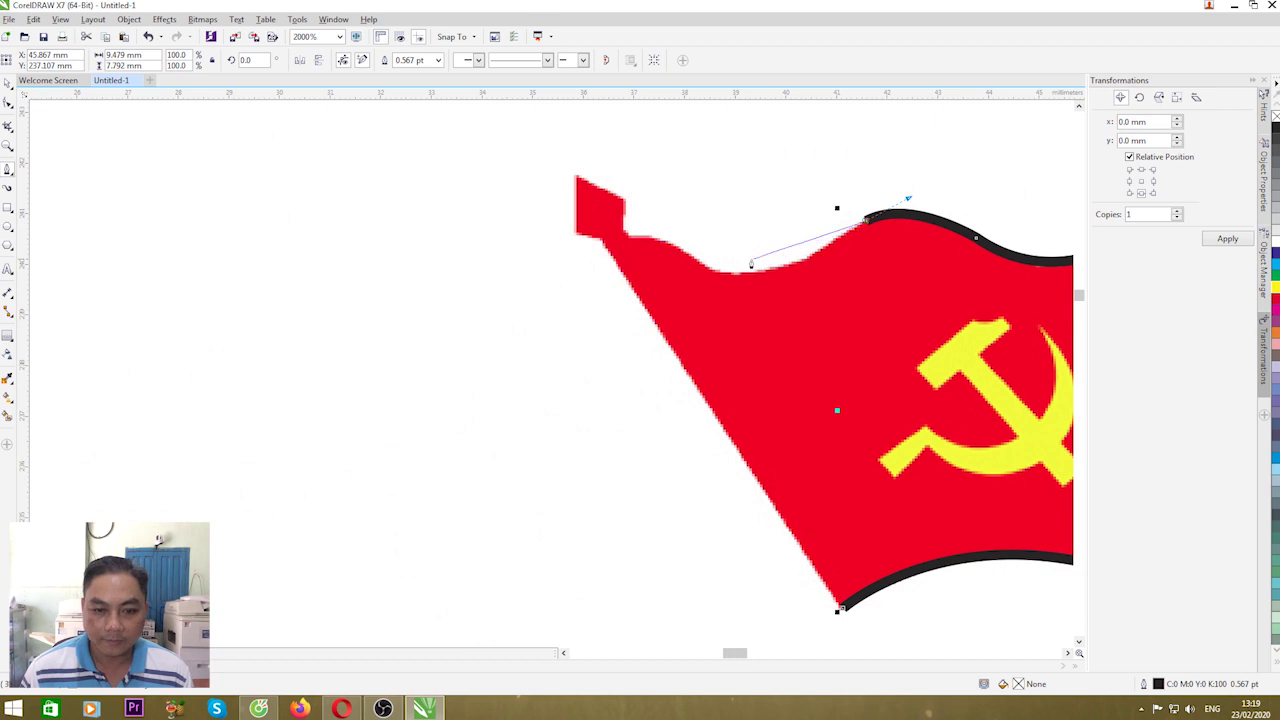
scroll(751, 264, up, 2)
scroll(746, 266, down, 2)
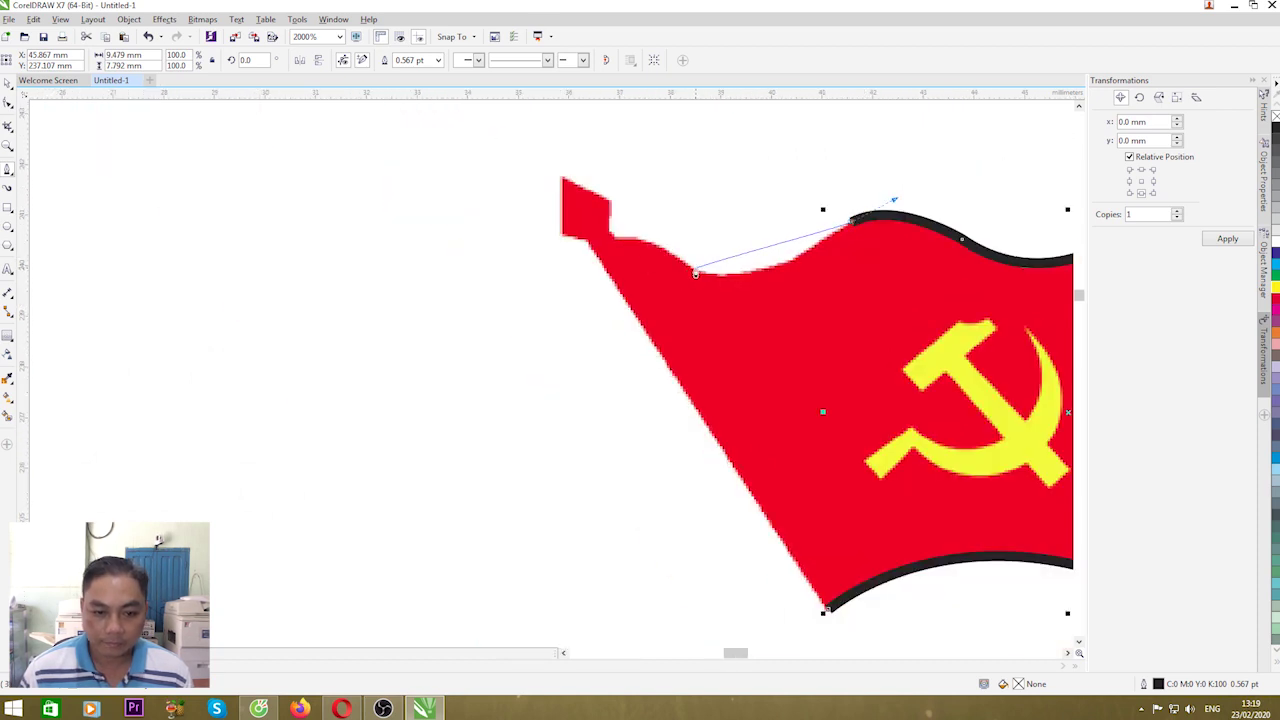
drag(695, 270, 628, 247)
scroll(695, 270, up, 2)
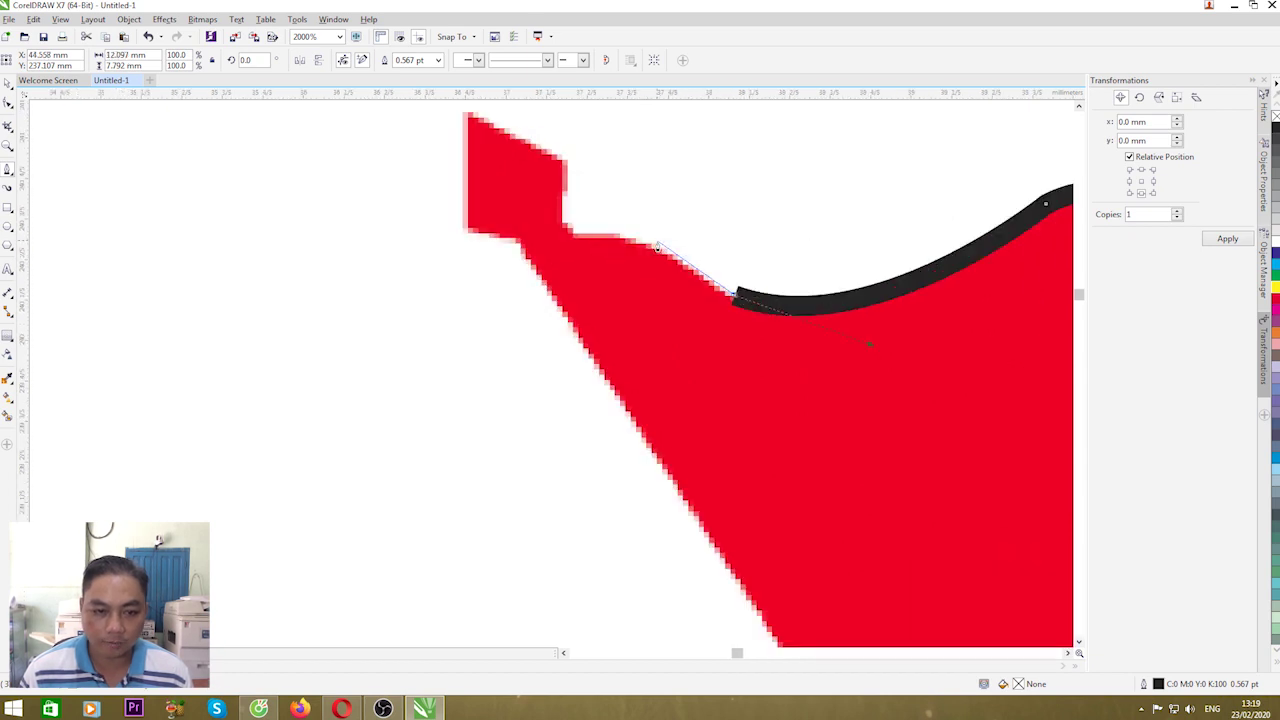
click(718, 296)
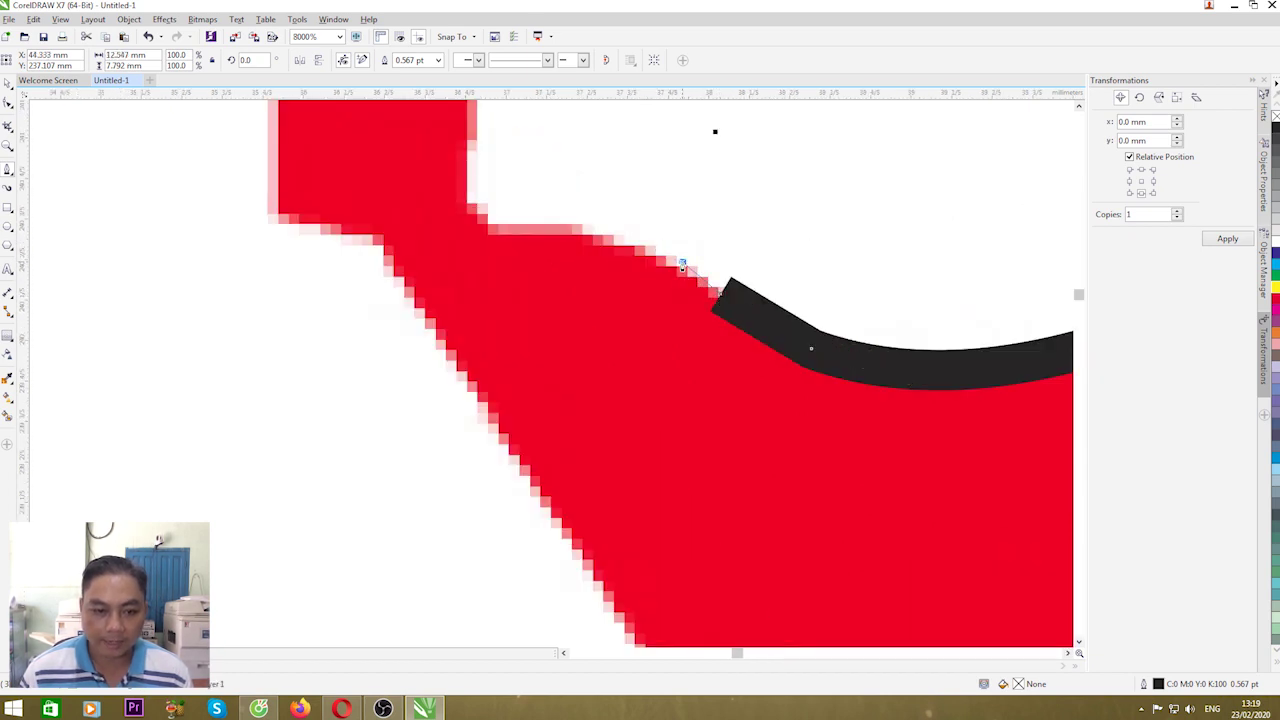
click(681, 262)
click(617, 240)
click(486, 226)
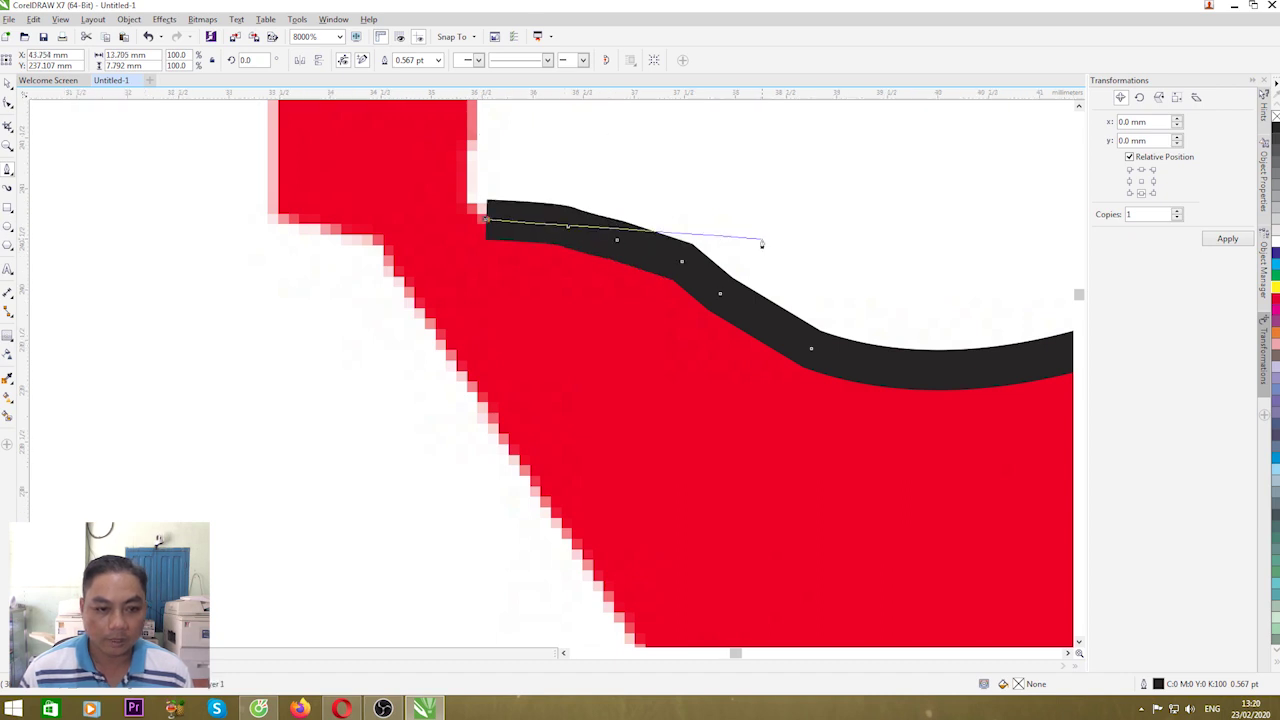
scroll(760, 243, down, 2)
scroll(690, 214, up, 1)
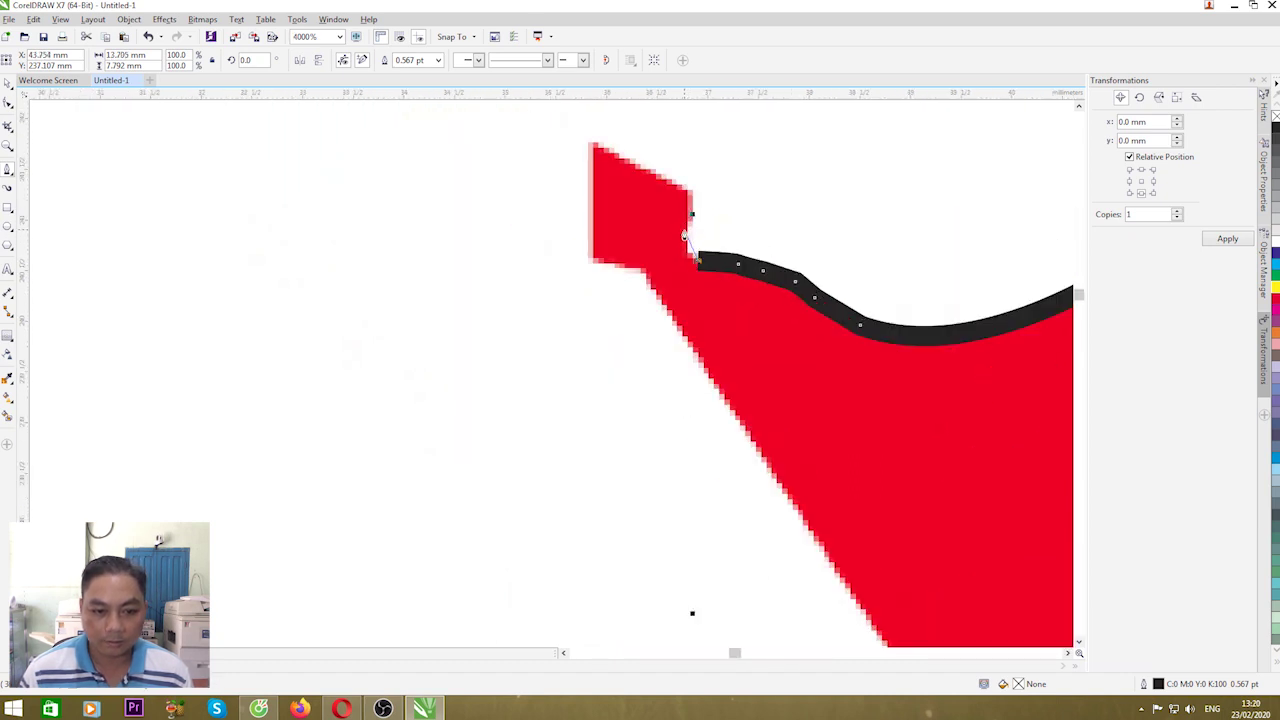
Trace the pole's head with the pen and close the outline along the straight pole edge at the flag's lower-left corner, about 14.7 × 8.6 mm overall.
click(688, 250)
click(684, 214)
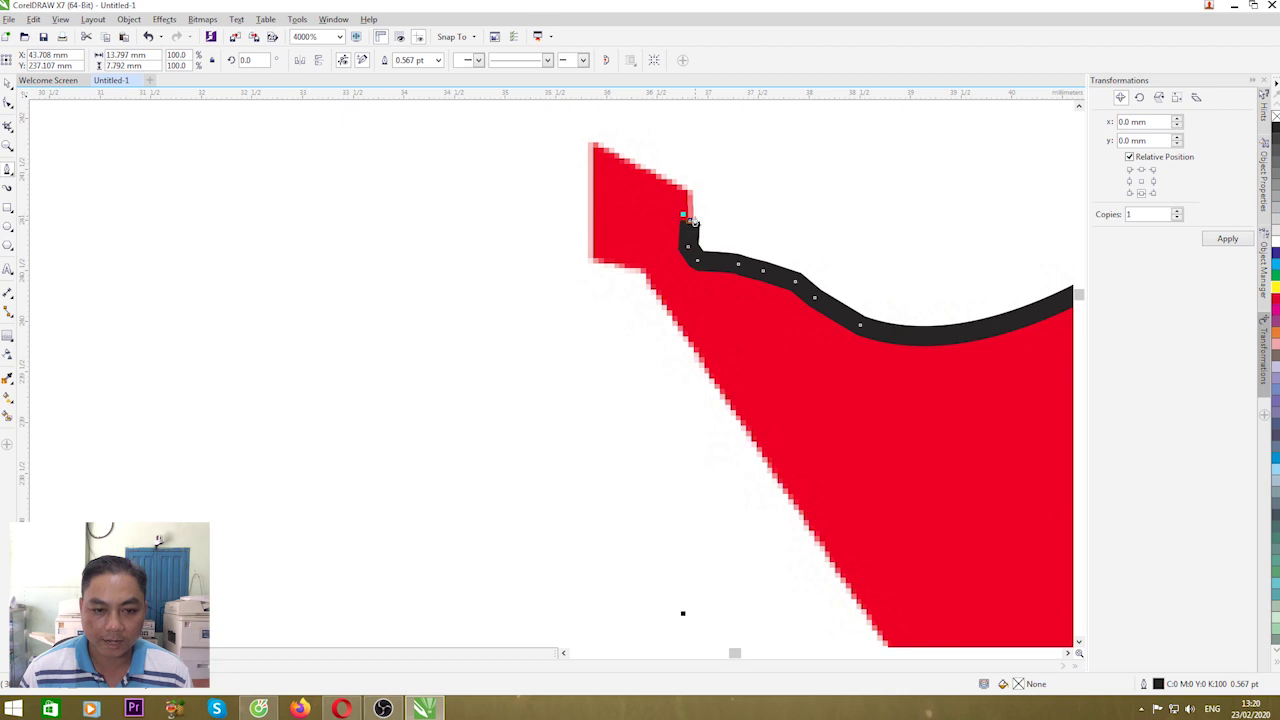
click(691, 191)
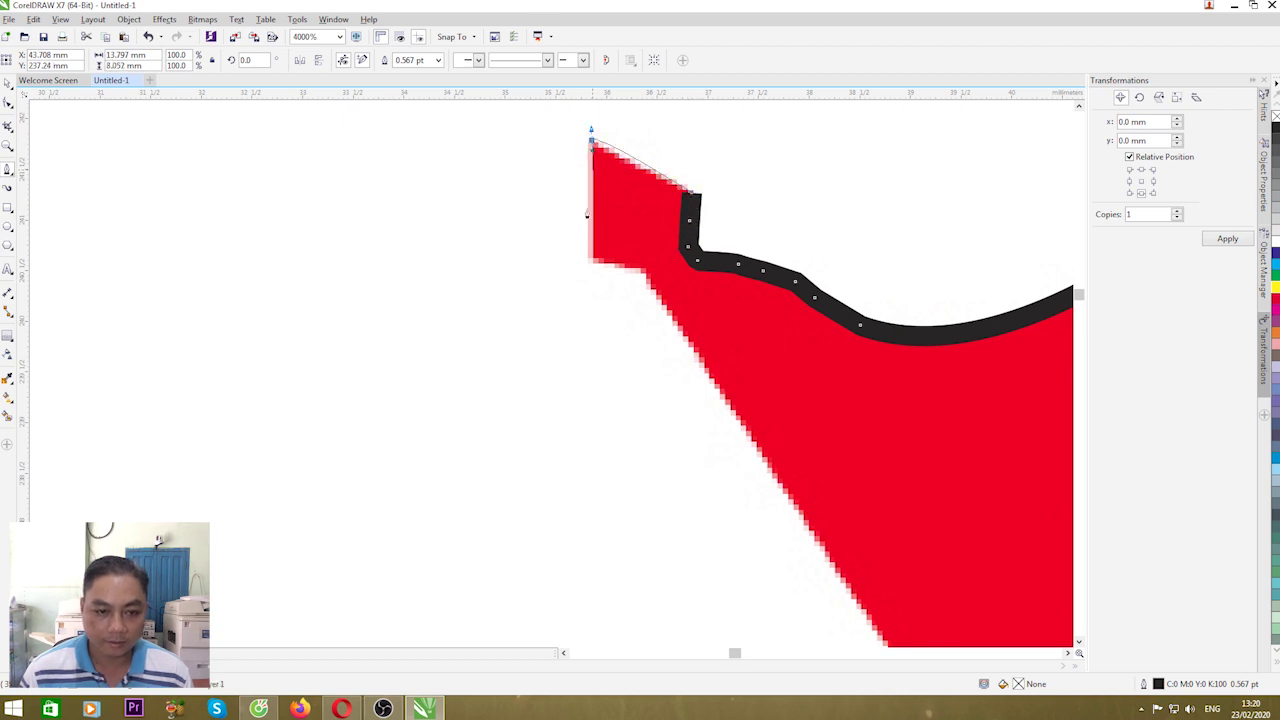
click(590, 134)
click(592, 264)
scroll(645, 281, down, 4)
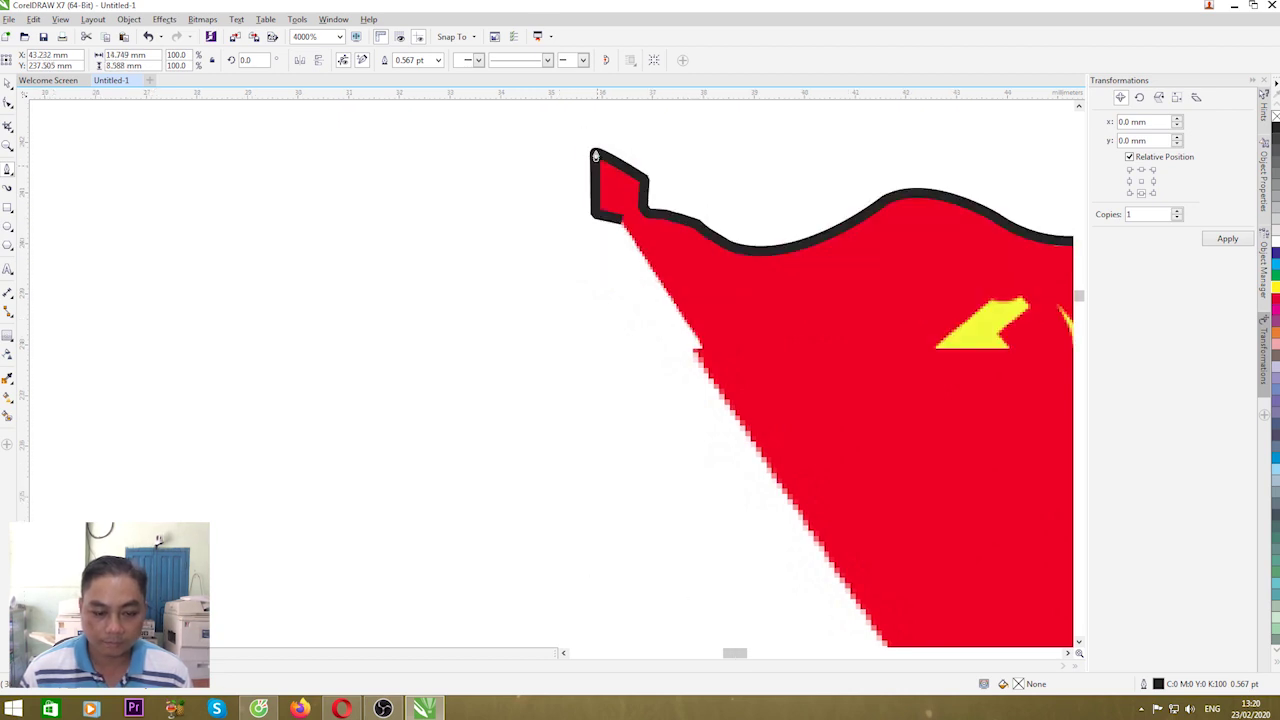
scroll(716, 362, up, 3)
click(716, 360)
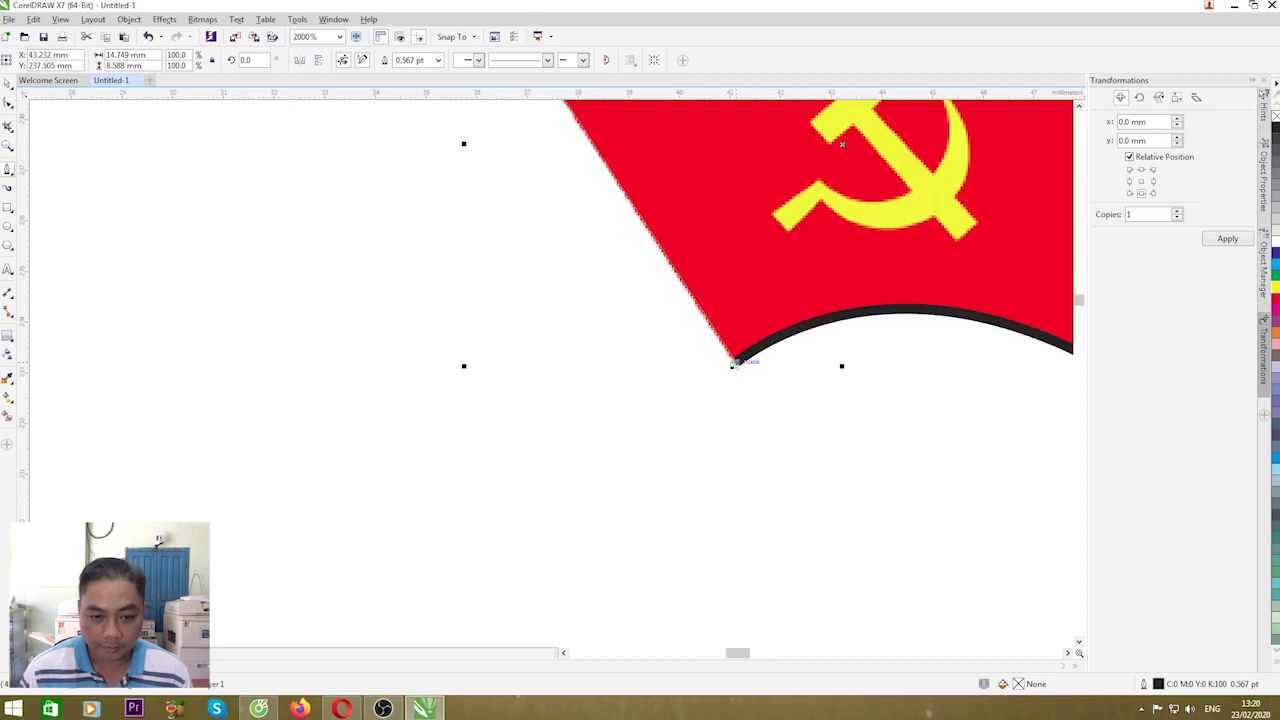
scroll(677, 369, down, 2)
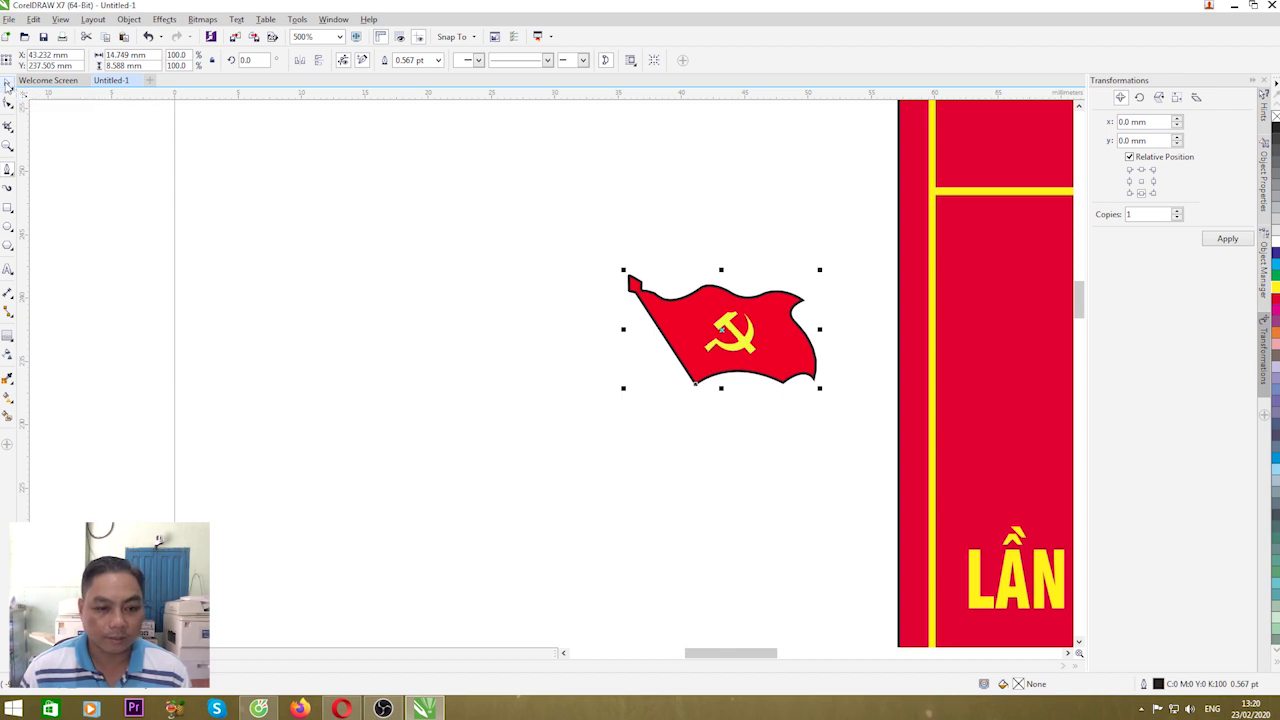
Select the flag image together with its traced outline and move both onto the card's header, before "ĐẢNG CỘNG SẢN VIỆT NAM".
click(495, 237)
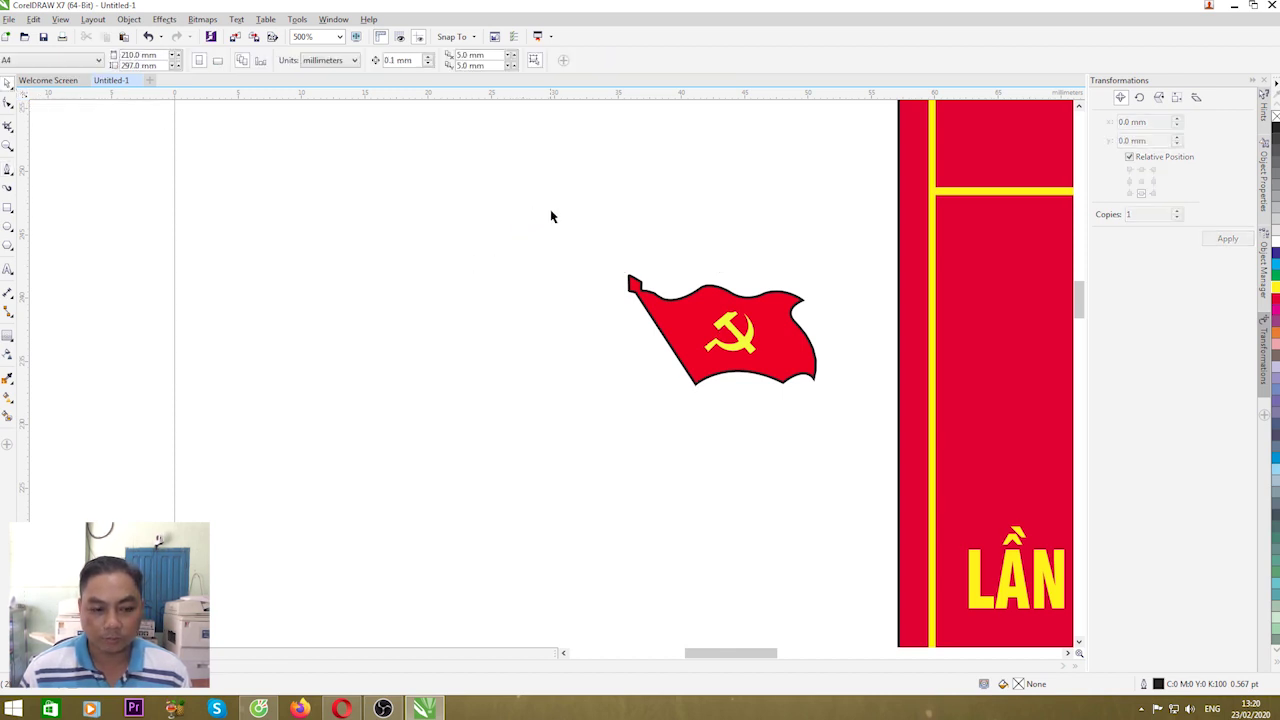
drag(515, 188, 879, 517)
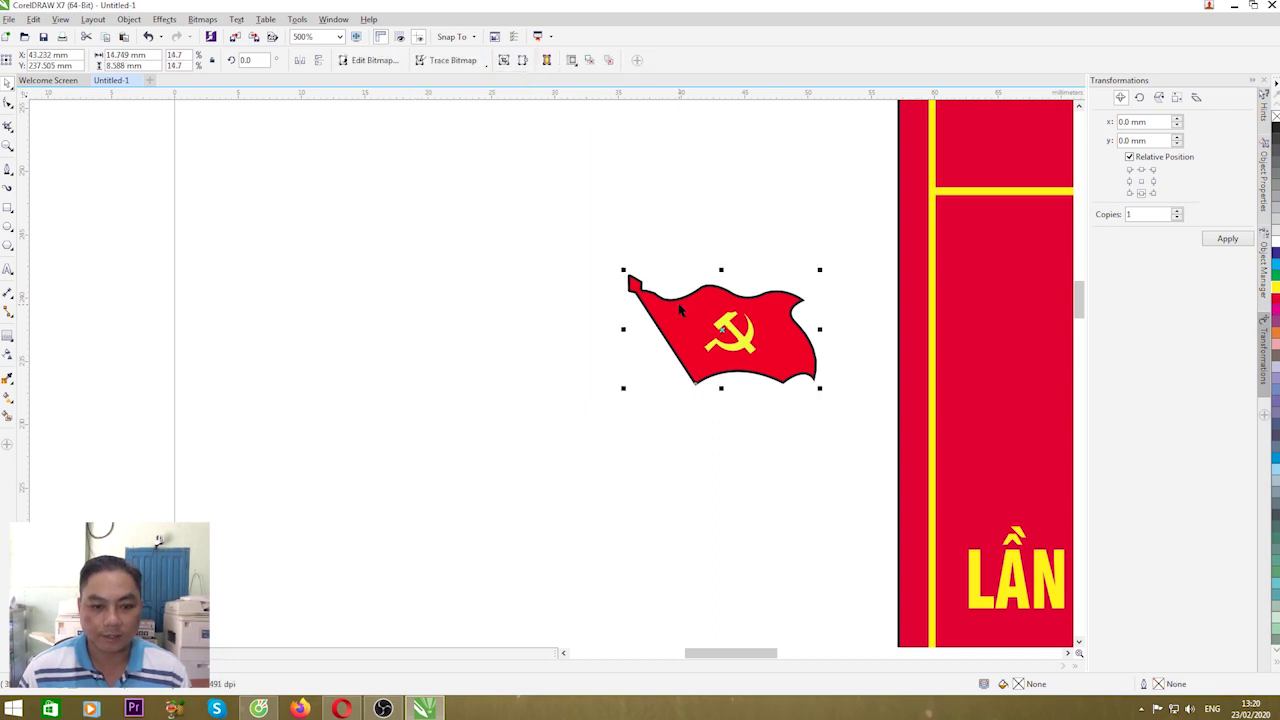
scroll(654, 256, down, 2)
click(634, 320)
click(646, 312)
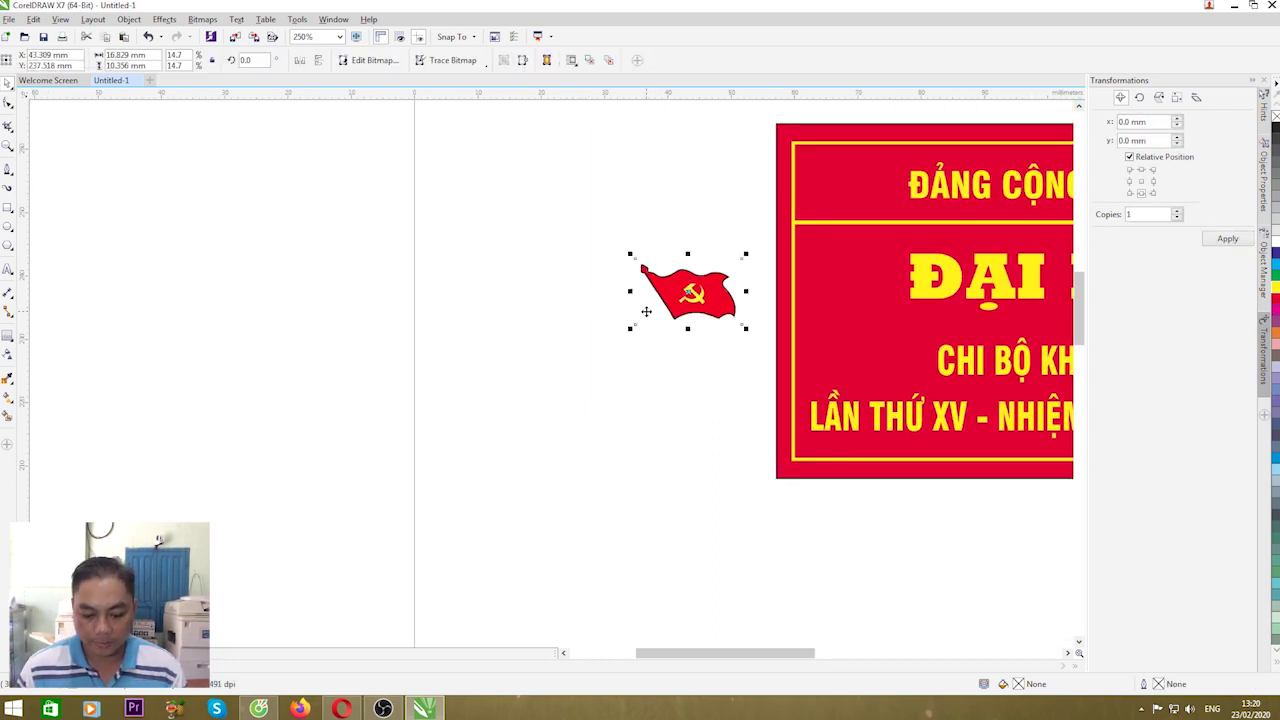
click(649, 330)
click(651, 313)
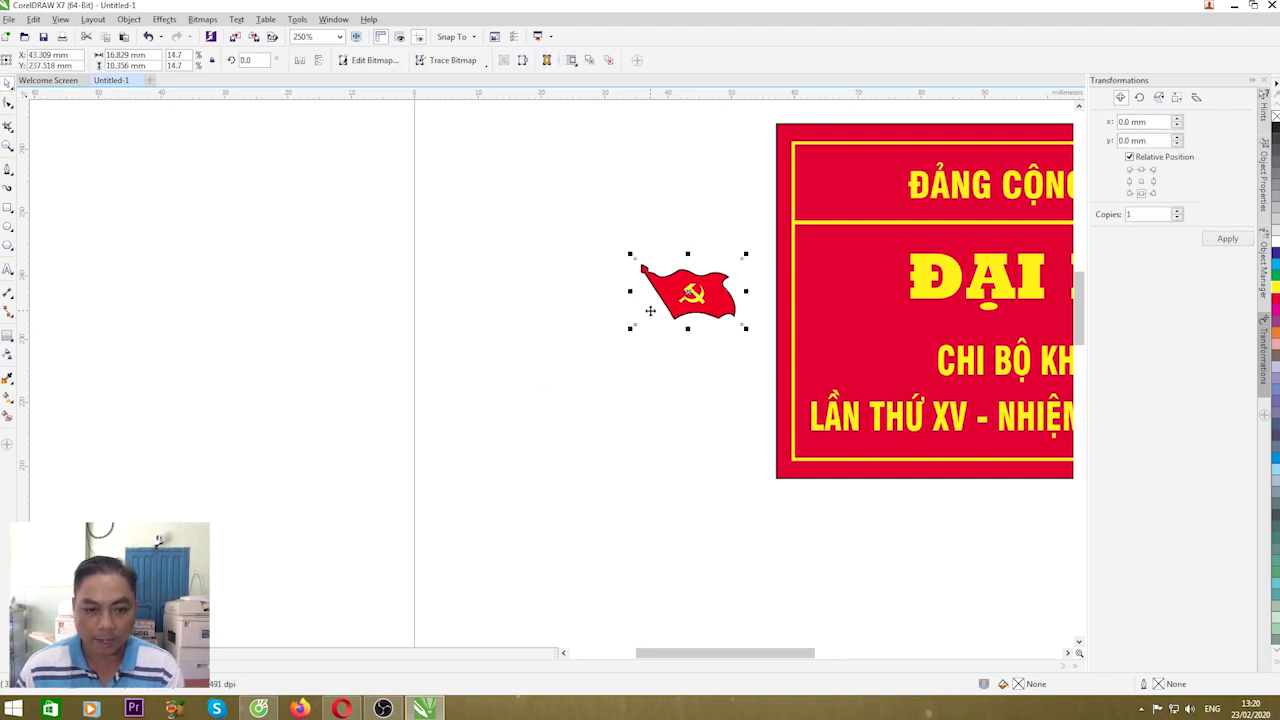
click(650, 316)
mouse_move(608, 236)
mouse_down()
mouse_move(775, 343)
mouse_move(780, 376)
mouse_up()
mouse_move(690, 293)
mouse_down()
mouse_move(730, 278)
mouse_move(846, 182)
mouse_up()
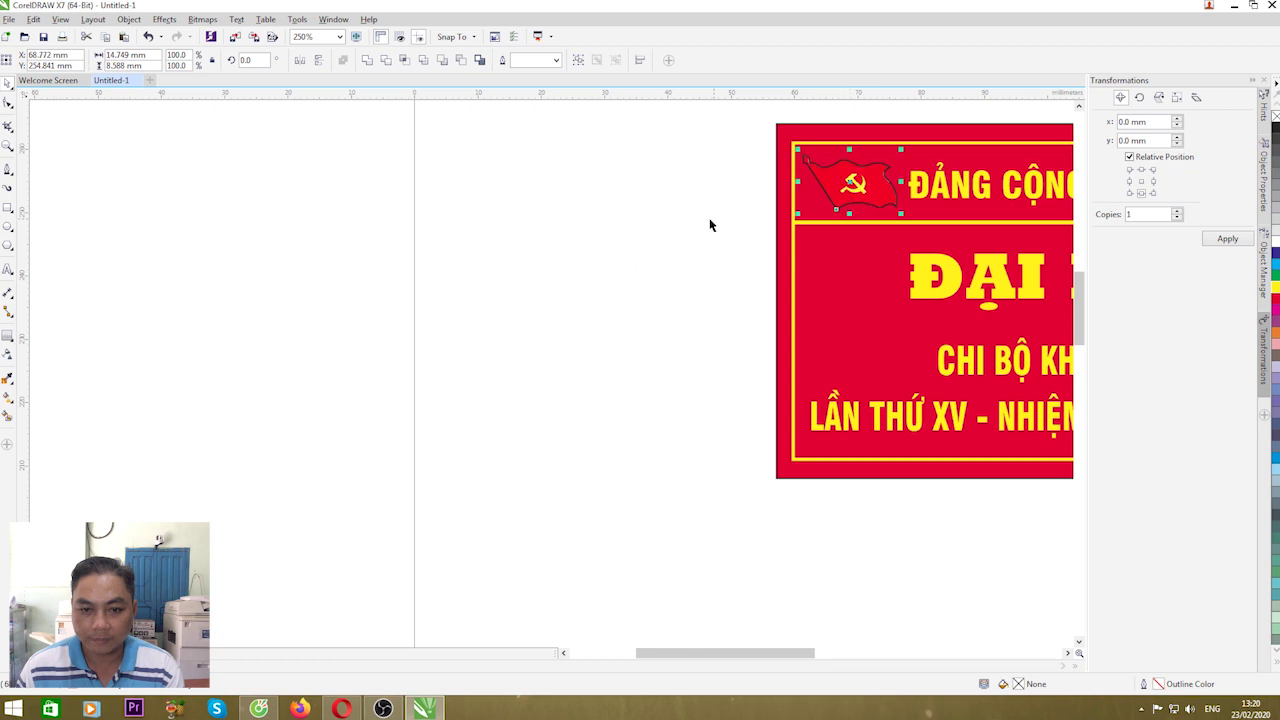
Enlarge the flag image and its outline together until the outline is about 16.7 × 9.7 mm, filling the header's height.
scroll(599, 234, down, 2)
scroll(726, 205, up, 4)
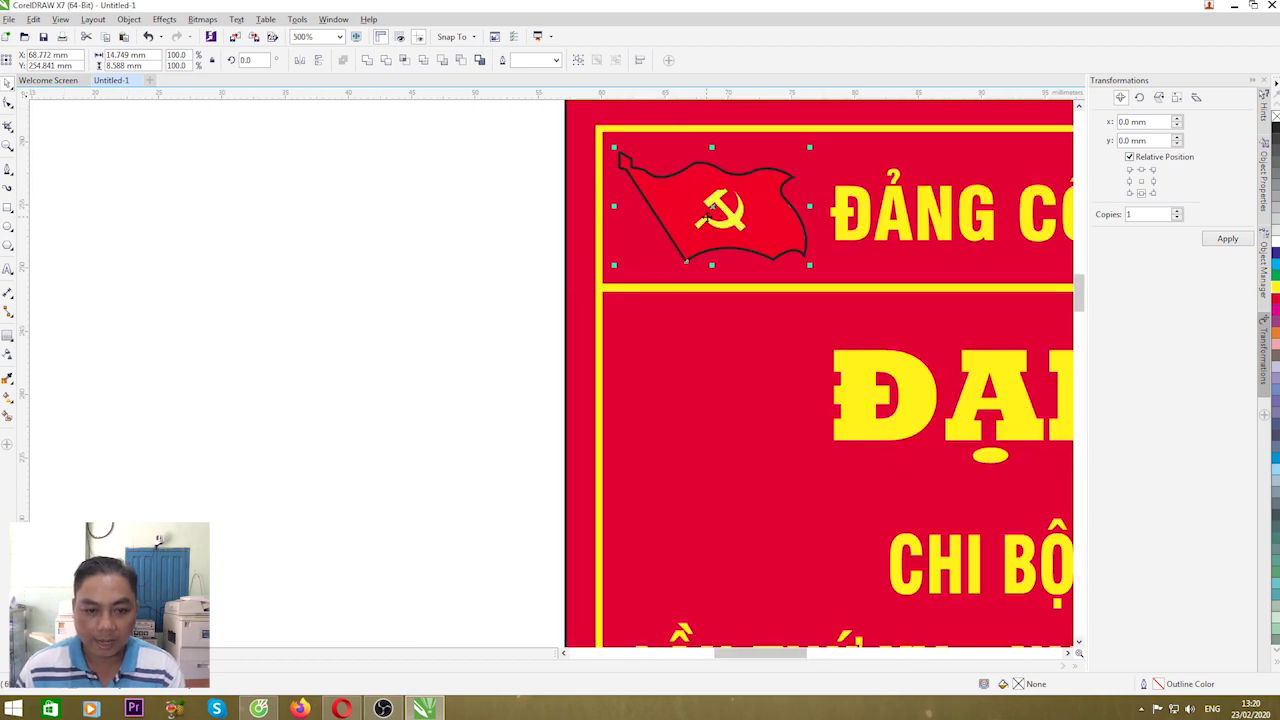
drag(810, 268, 830, 279)
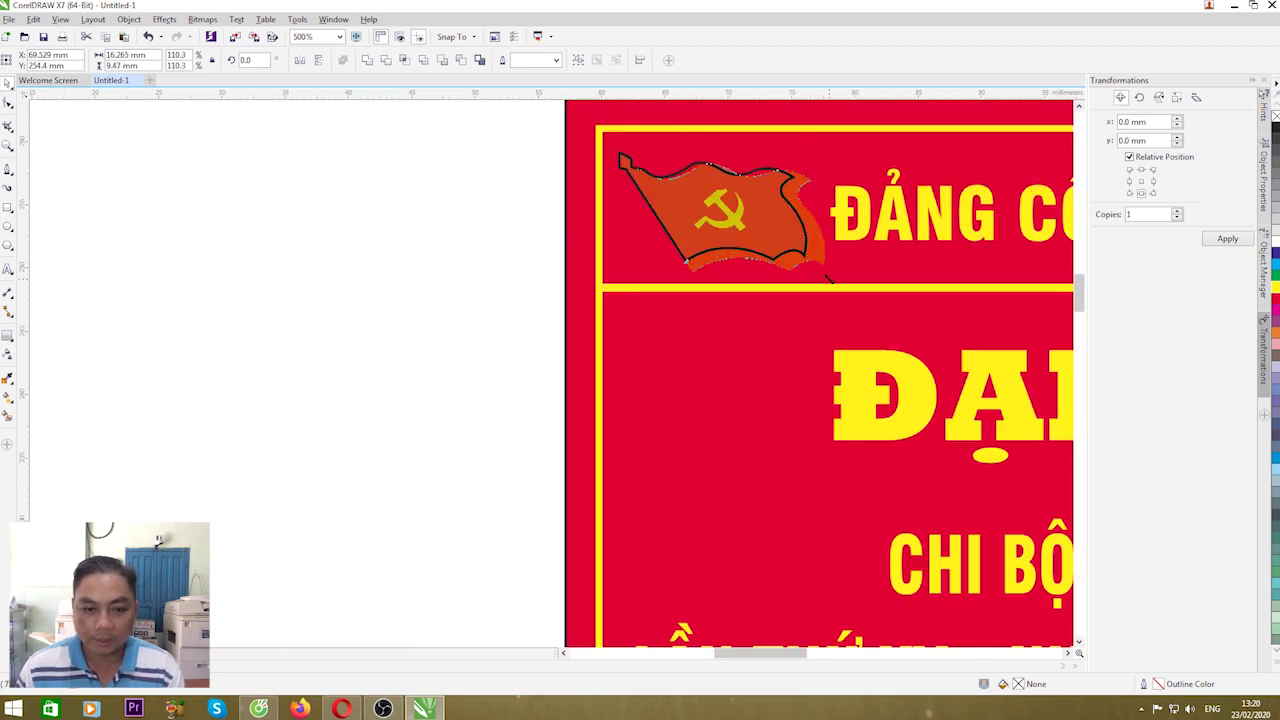
drag(616, 150, 607, 143)
key(Escape)
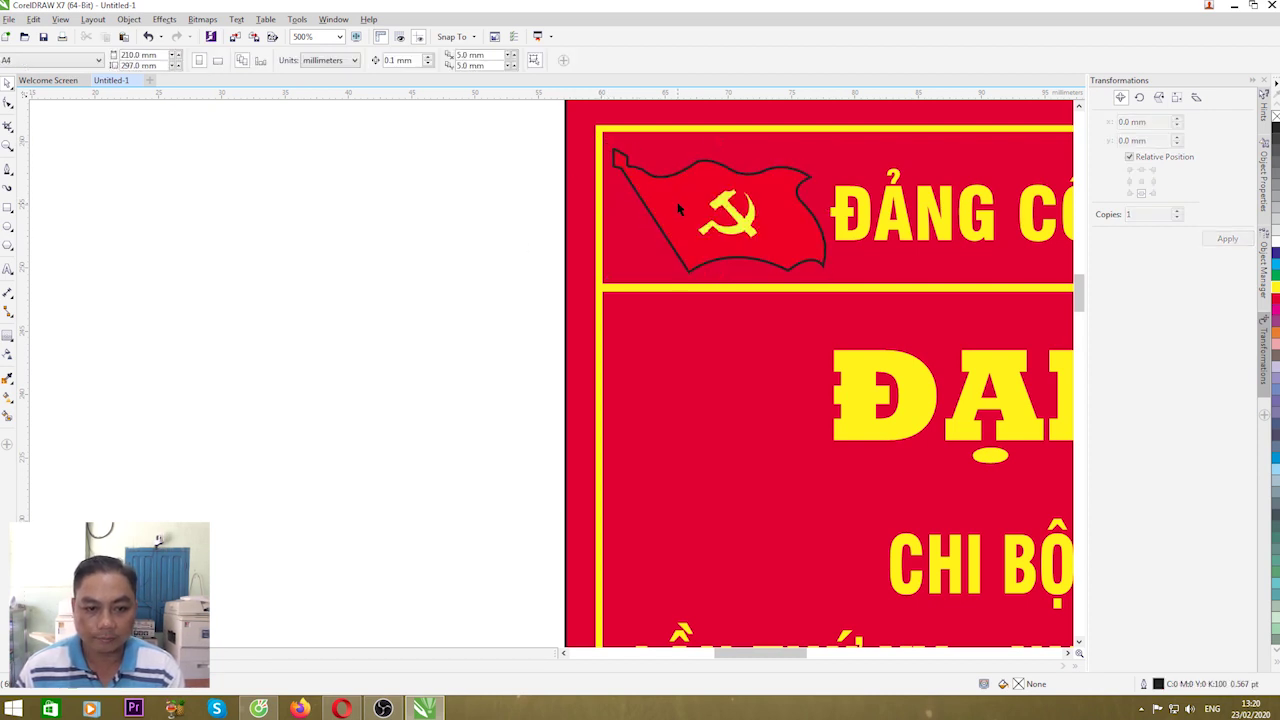
Try to move the traced flag outline off the card, away from the flag image.
drag(678, 207, 446, 259)
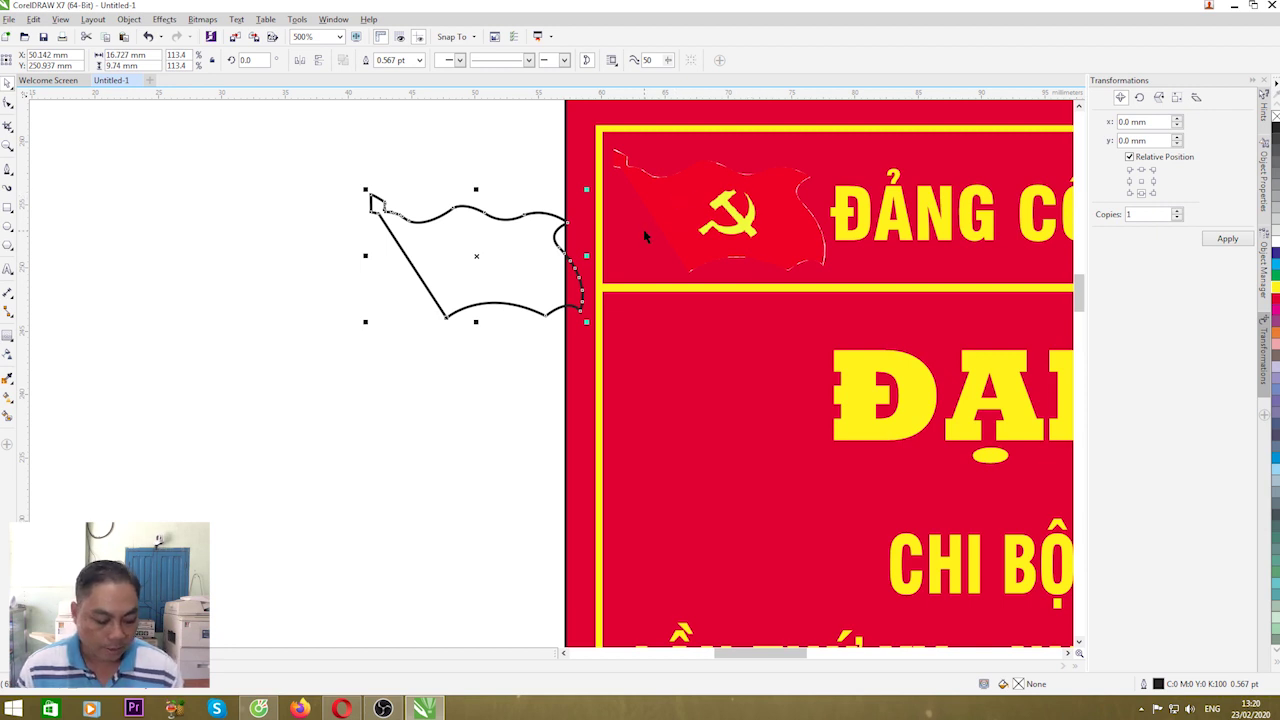
key(ctrl+z)
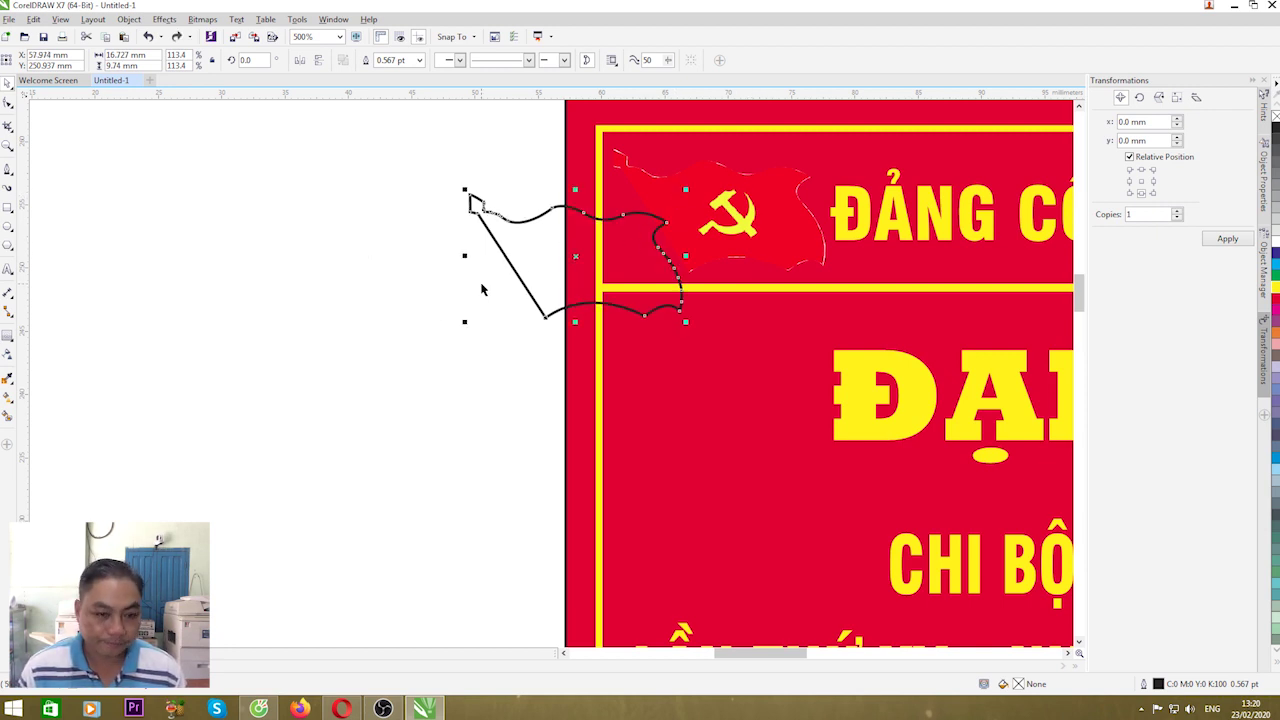
key(ctrl+z)
click(520, 280)
Change the outline colour of the traced flag contour to yellow.
scroll(660, 181, down, 2)
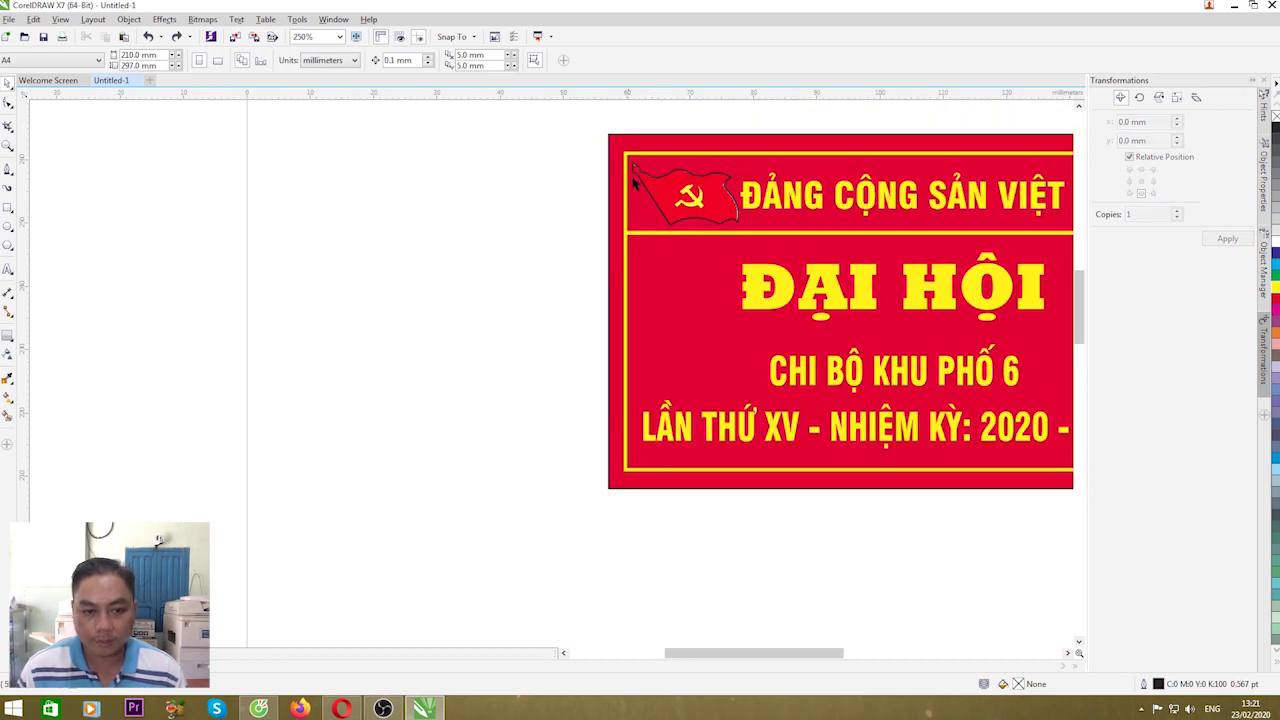
click(649, 176)
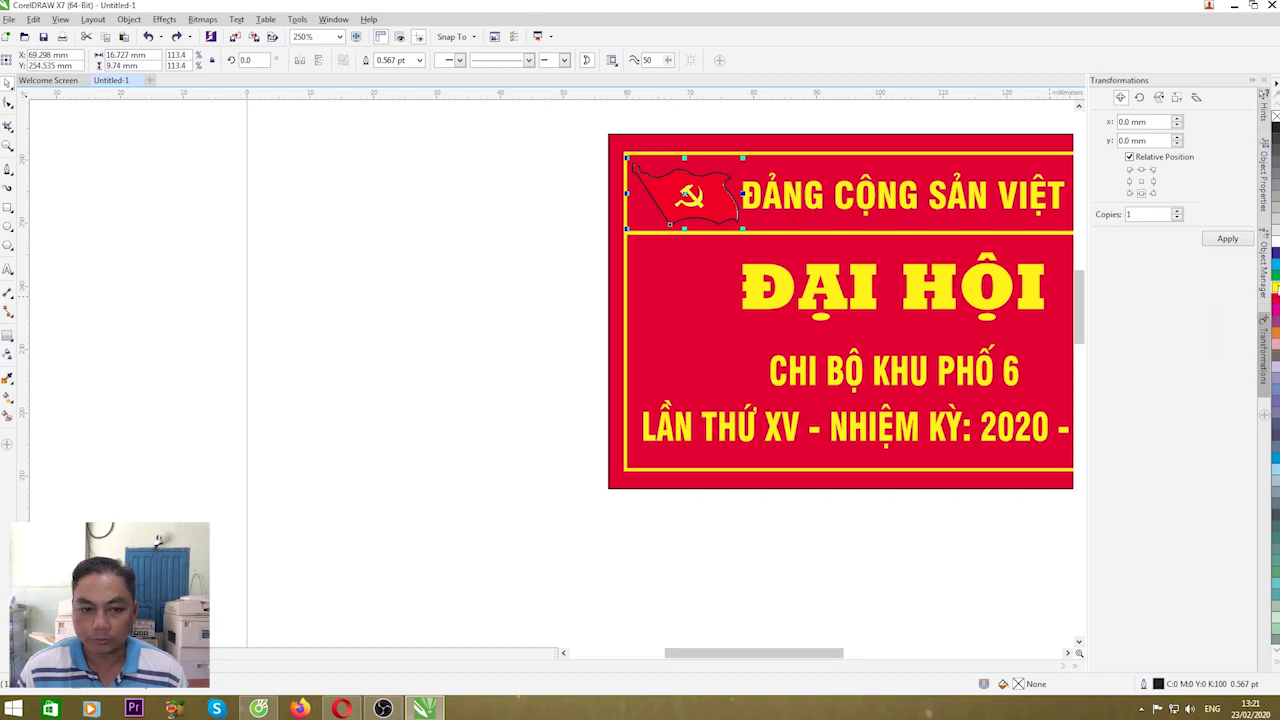
click(551, 191)
scroll(556, 190, down, 2)
scroll(599, 188, up, 3)
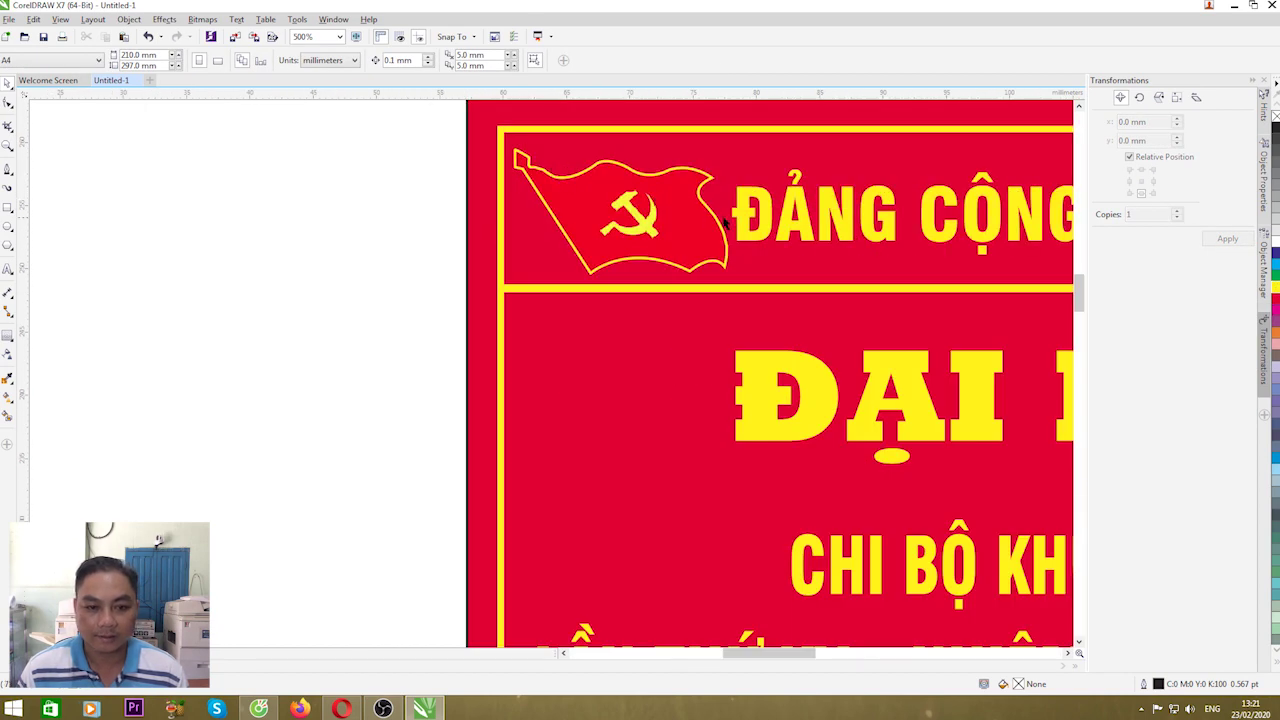
scroll(726, 221, down, 1)
scroll(525, 230, down, 1)
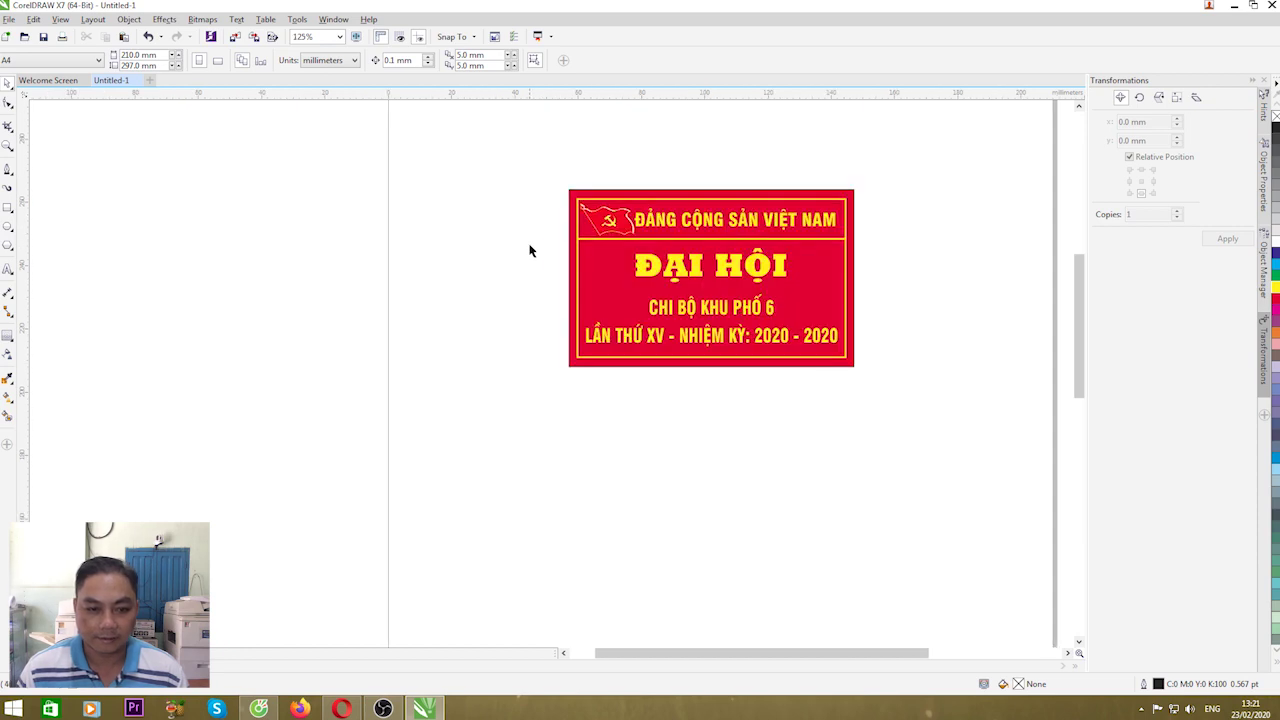
Duplicate the whole card just to its right and delete the duplicate.
drag(550, 182, 877, 420)
scroll(684, 240, up, 2)
scroll(784, 236, down, 1)
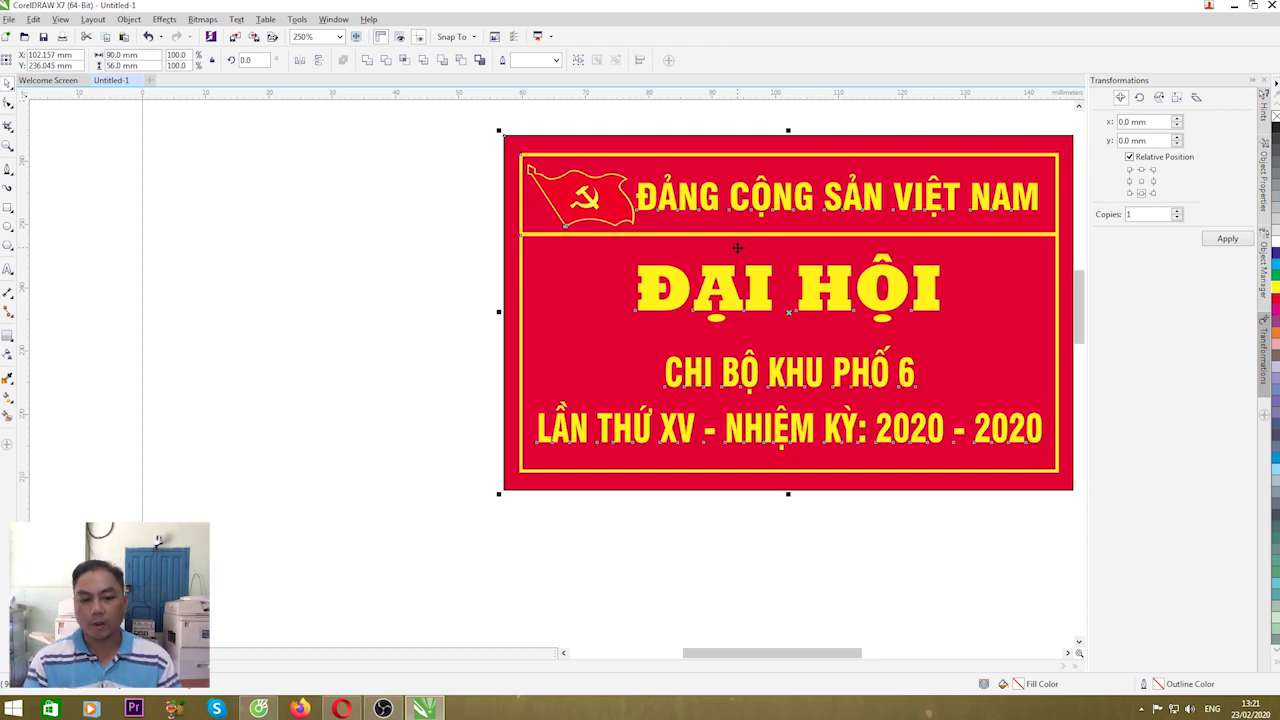
scroll(735, 247, down, 2)
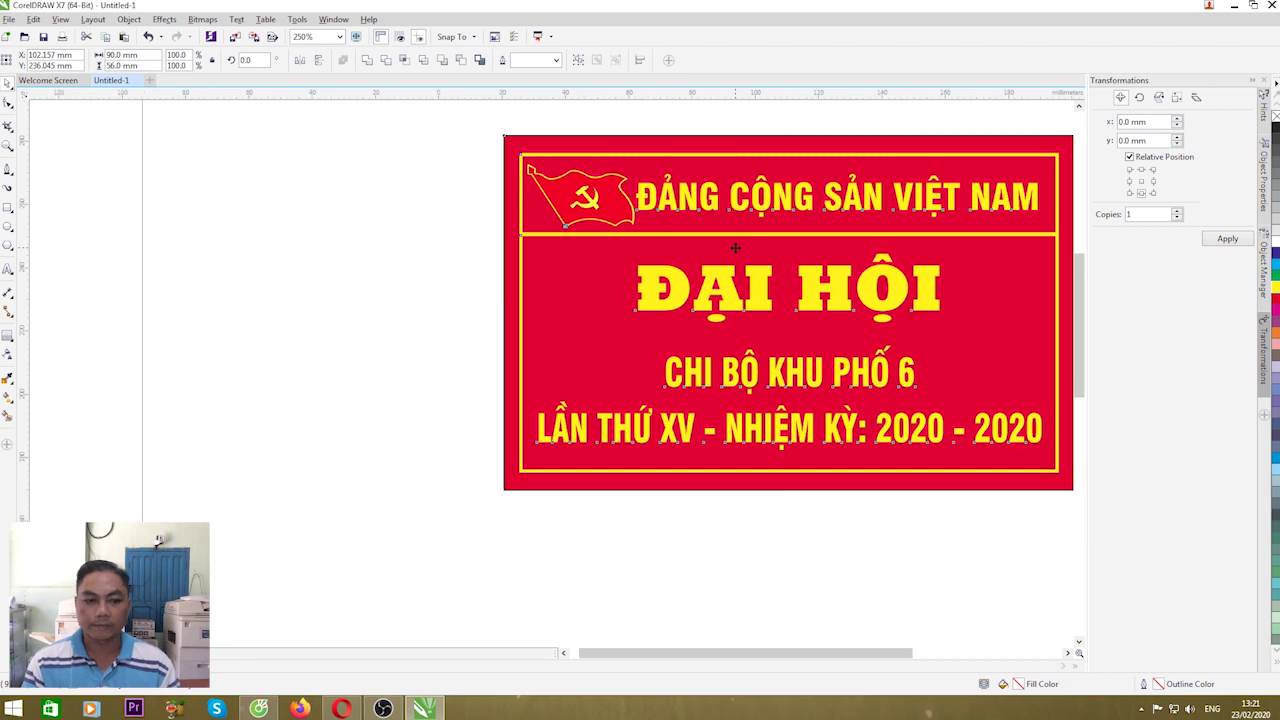
click(632, 200)
click(748, 258)
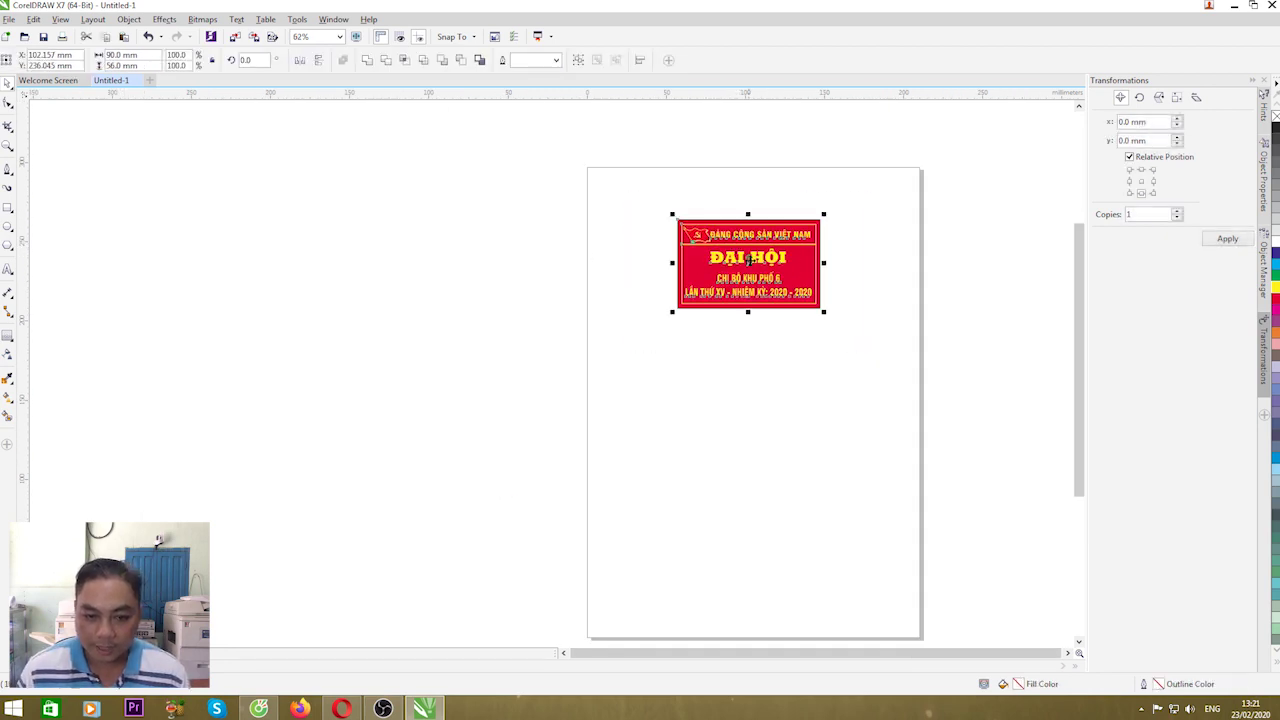
drag(748, 258, 896, 260)
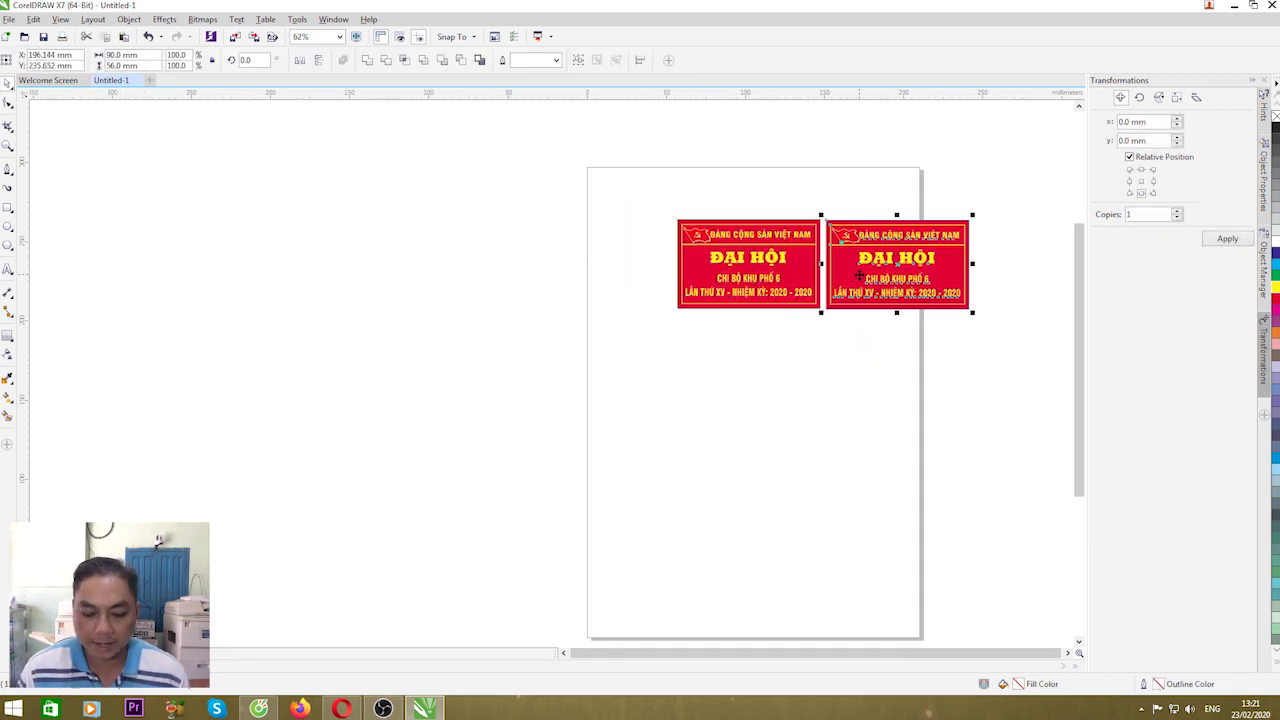
key(Delete)
Try to duplicate the whole card to the left and slightly below the original.
drag(622, 192, 907, 397)
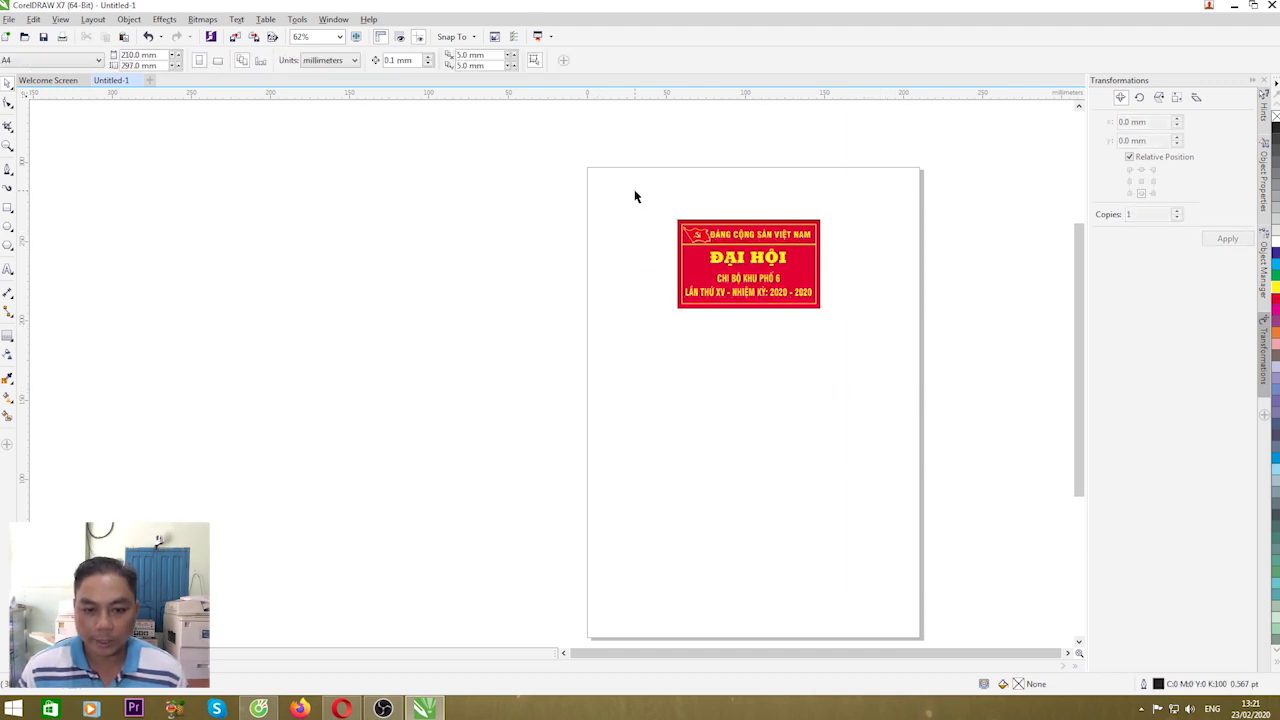
drag(634, 194, 929, 409)
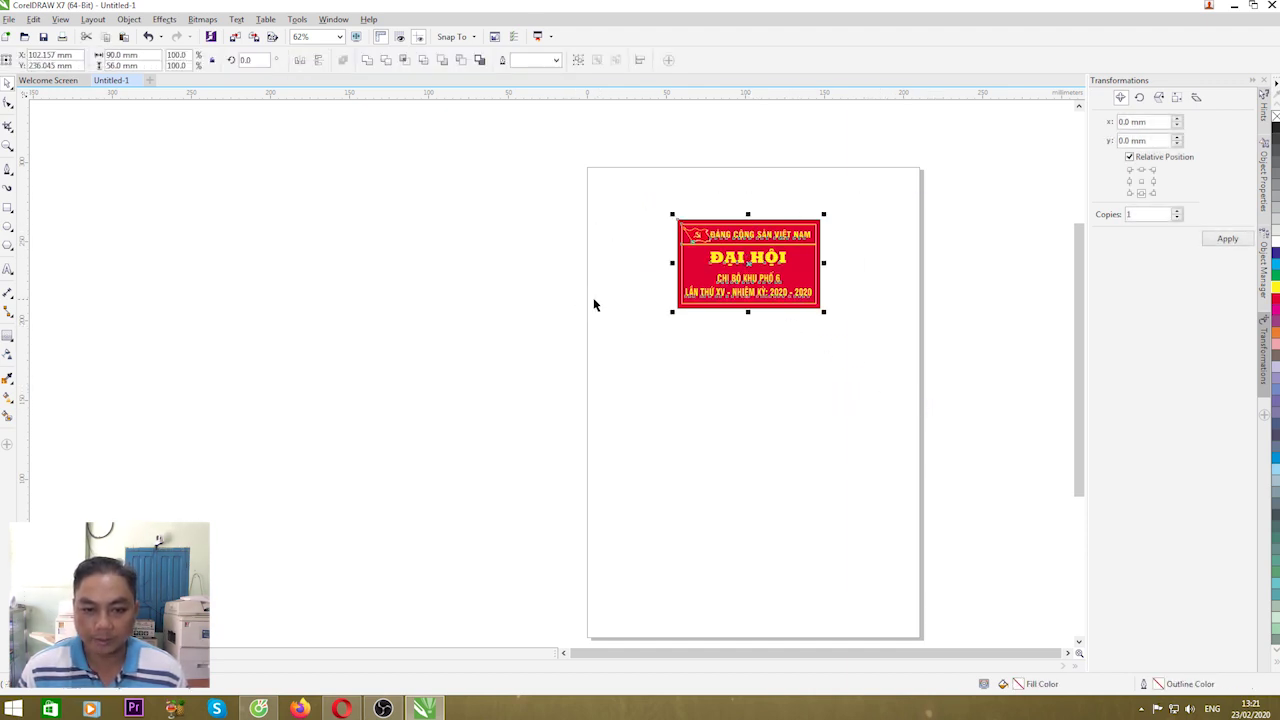
scroll(736, 267, up, 5)
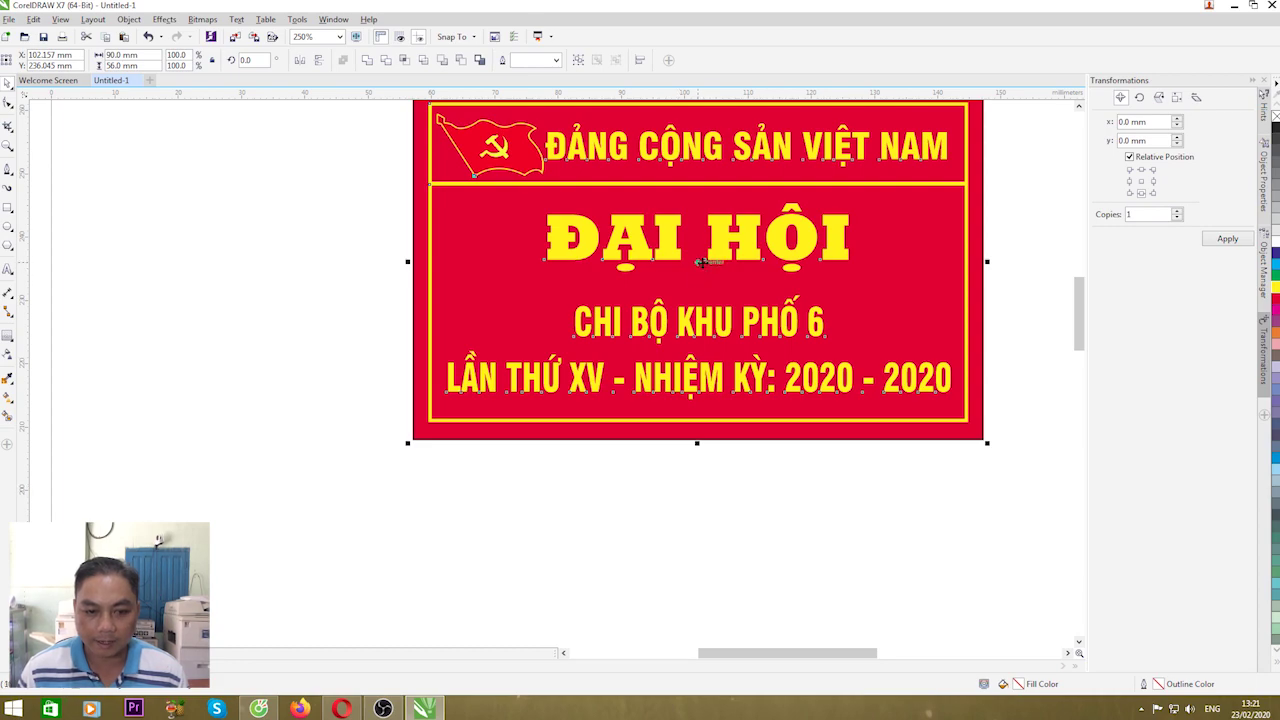
drag(697, 261, 117, 343)
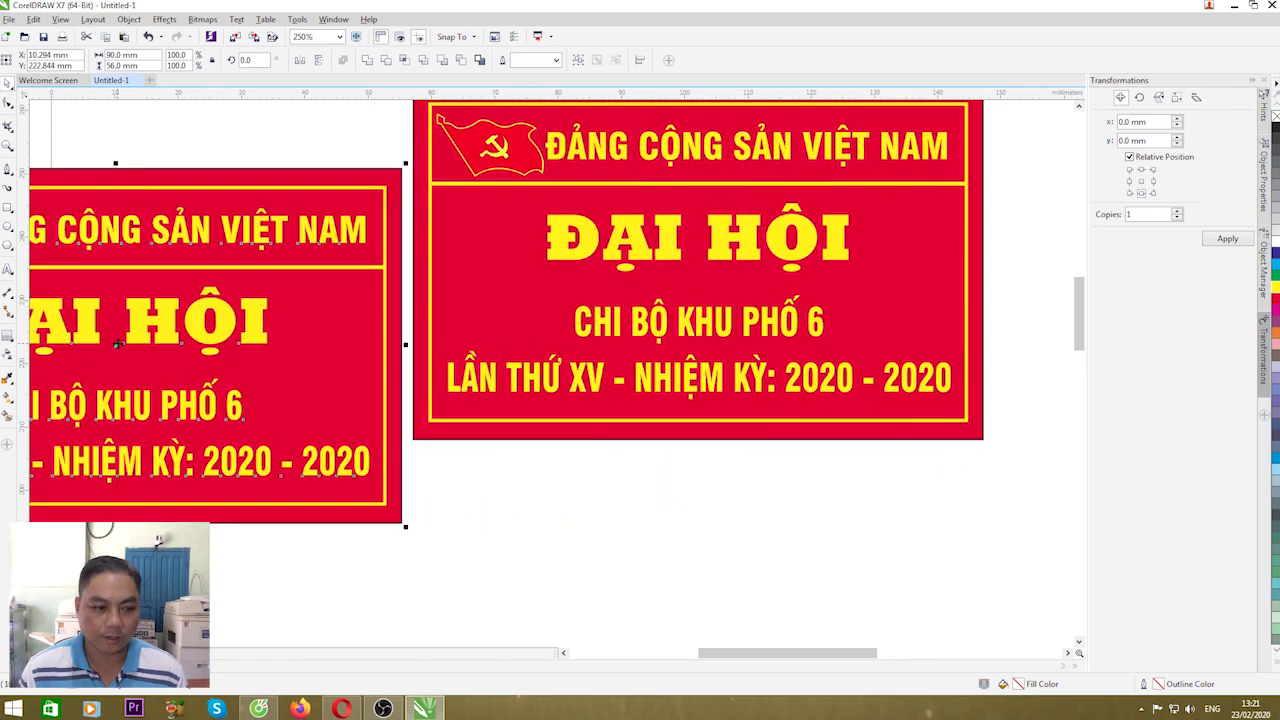
scroll(117, 343, down, 3)
drag(510, 240, 687, 294)
key(ctrl+z)
key(ctrl+z)
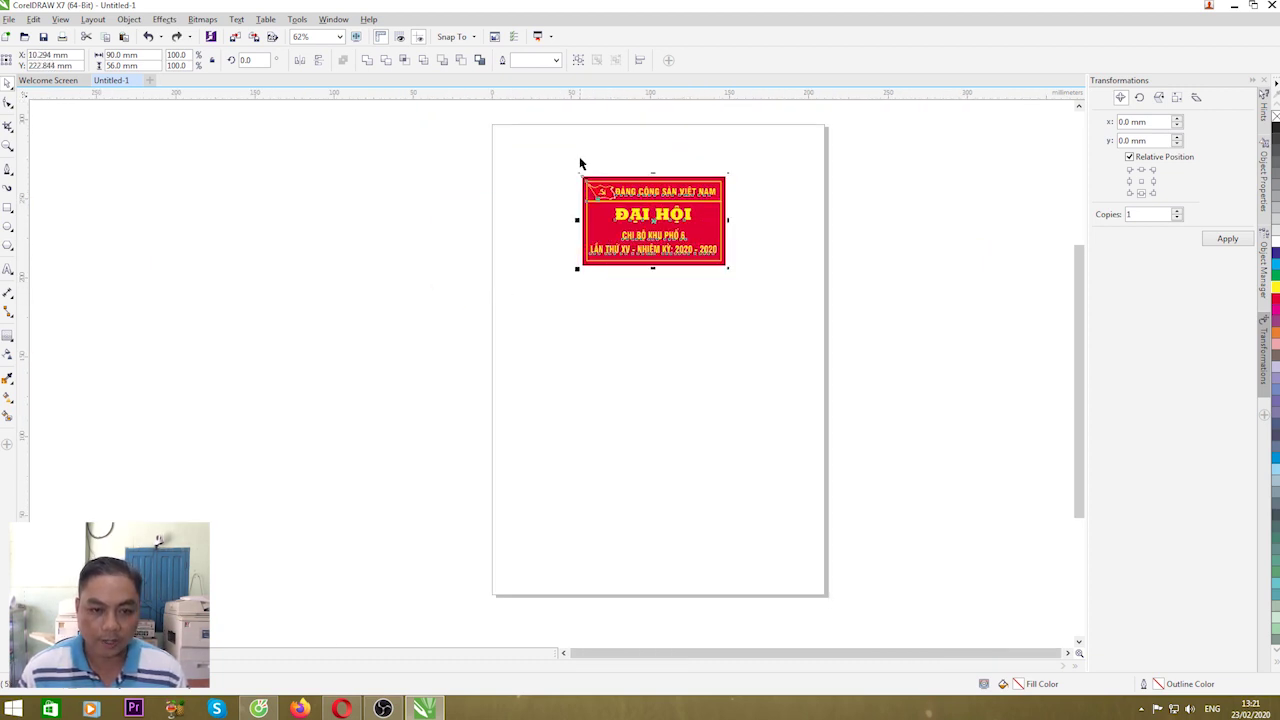
Duplicate the whole card to the right of the original, leaving a gap of about 10 mm between the two.
drag(568, 158, 737, 321)
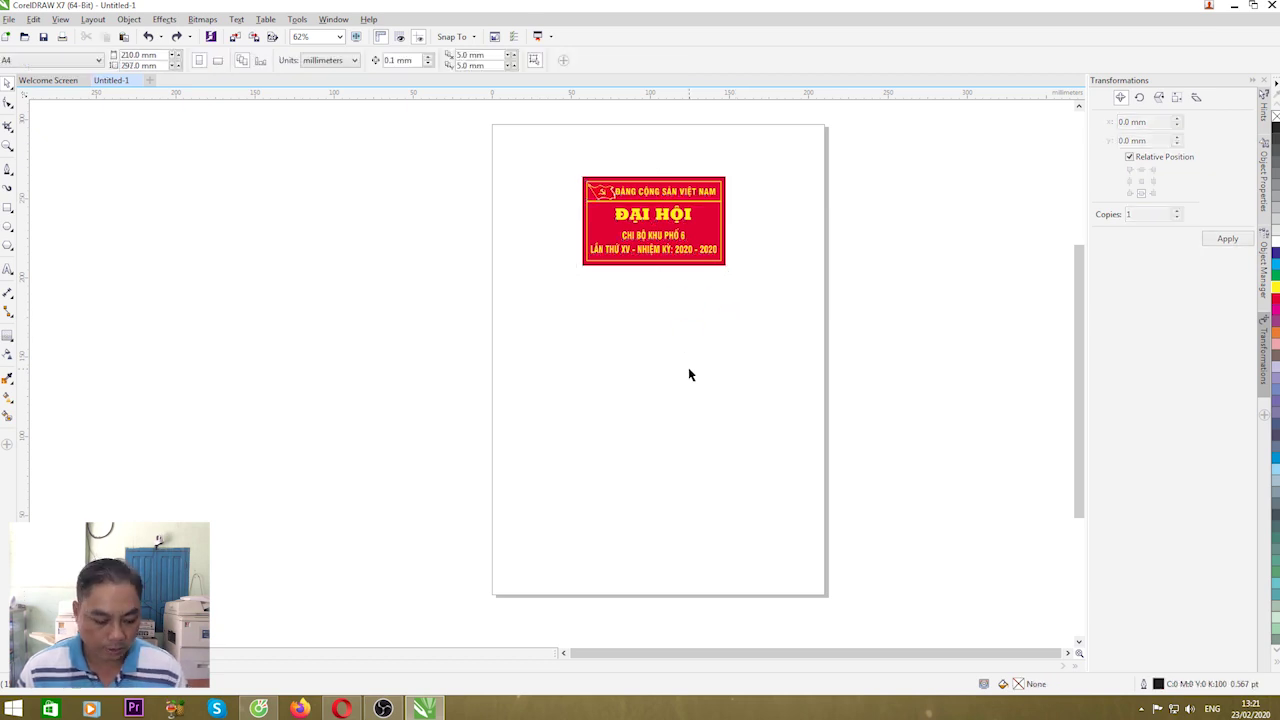
drag(652, 218, 810, 214)
scroll(815, 328, up, 1)
scroll(814, 326, down, 1)
scroll(834, 188, up, 2)
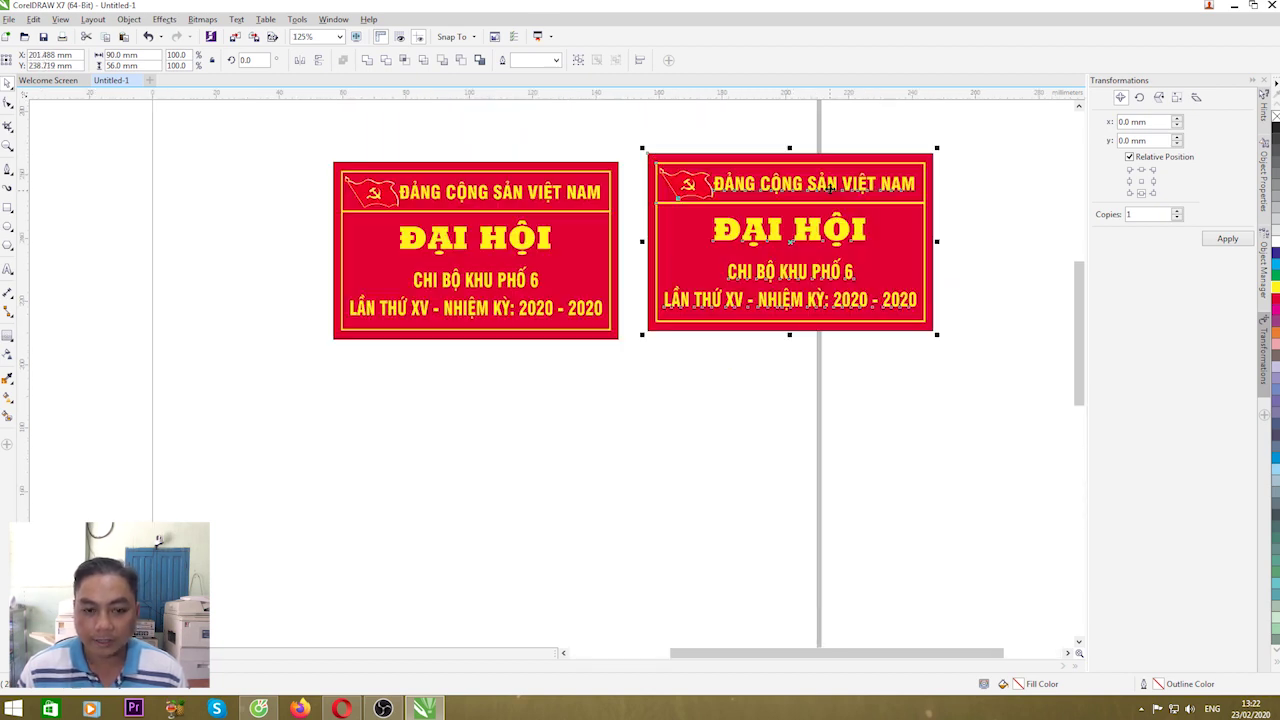
click(618, 143)
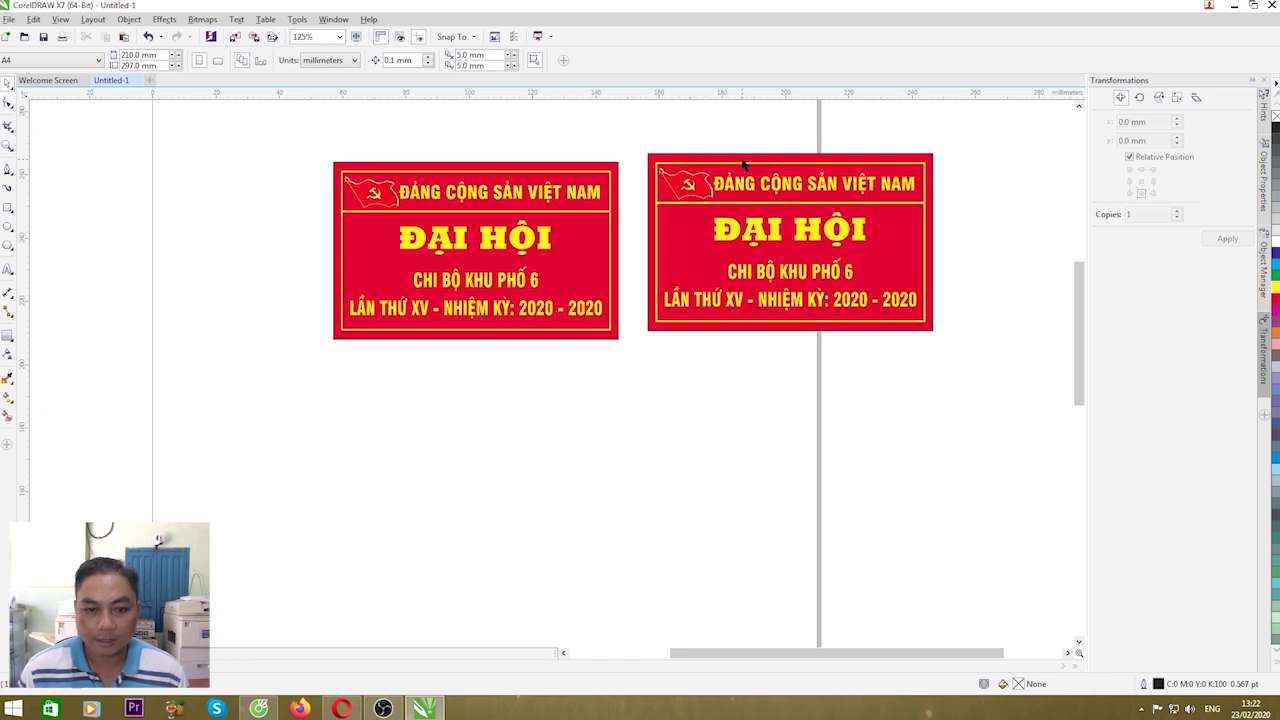
Fill the background rectangle of the right-hand card copy with cyan.
click(742, 158)
click(726, 127)
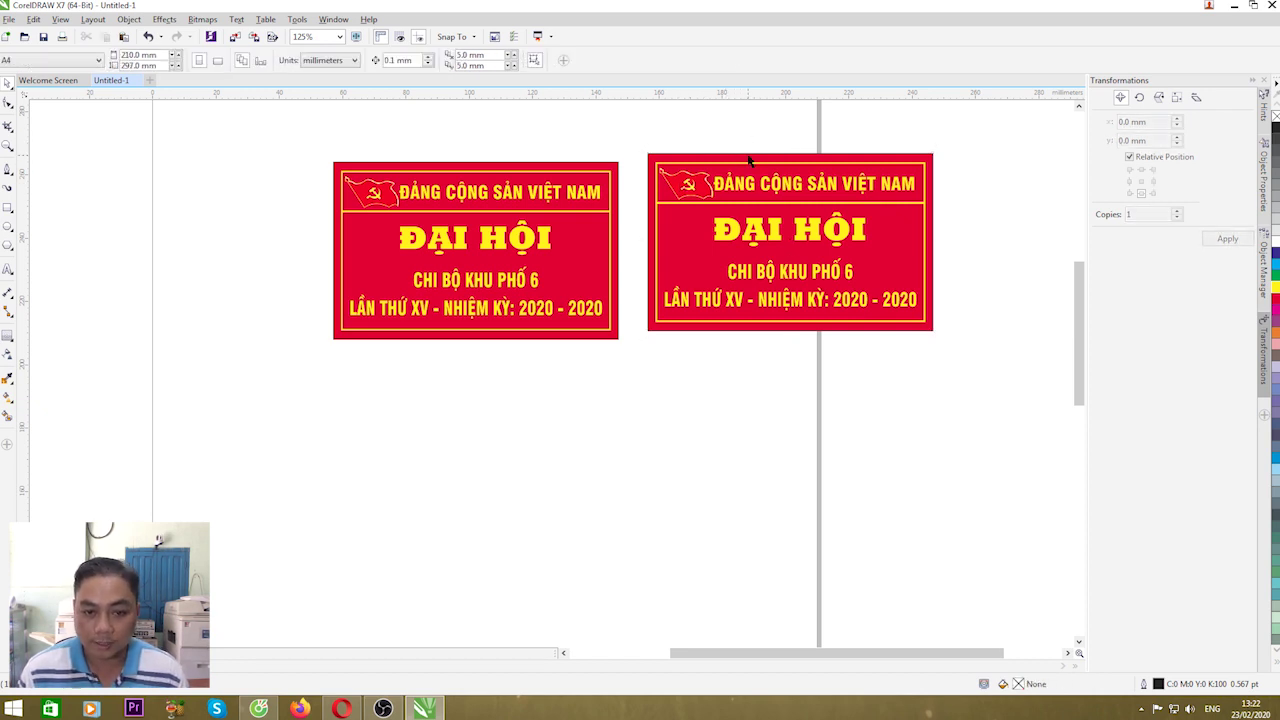
click(748, 159)
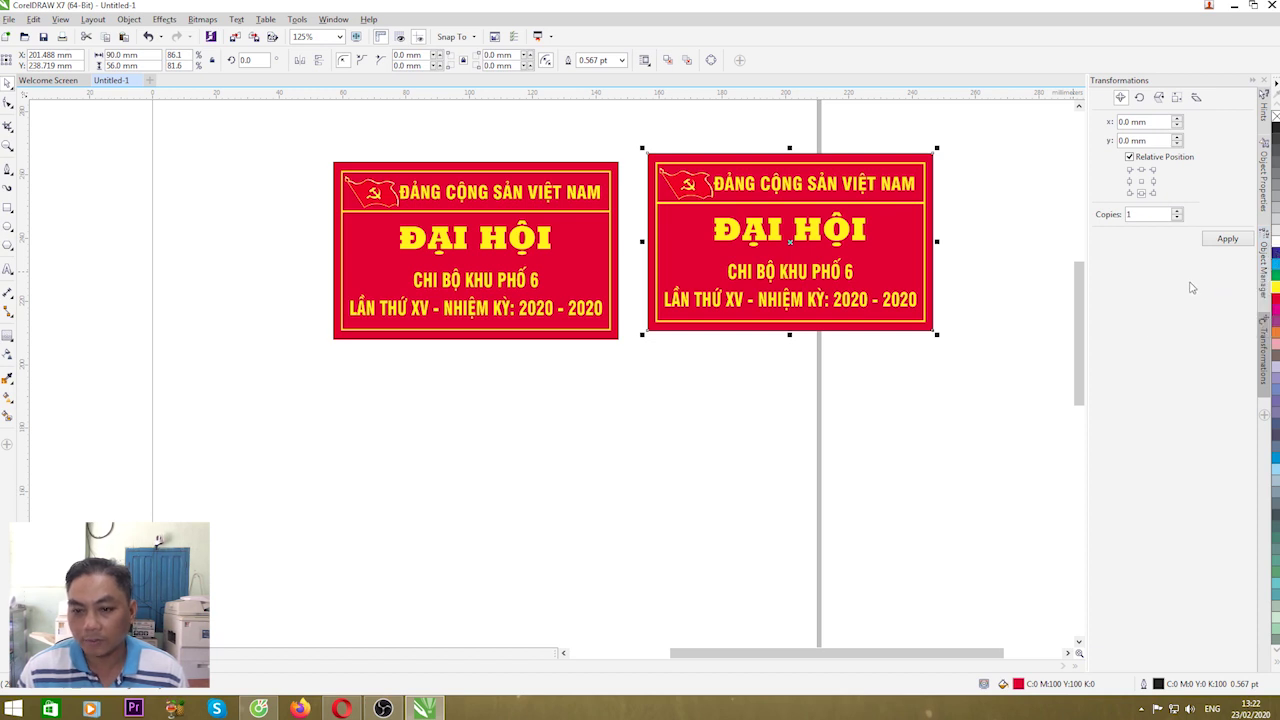
click(1274, 270)
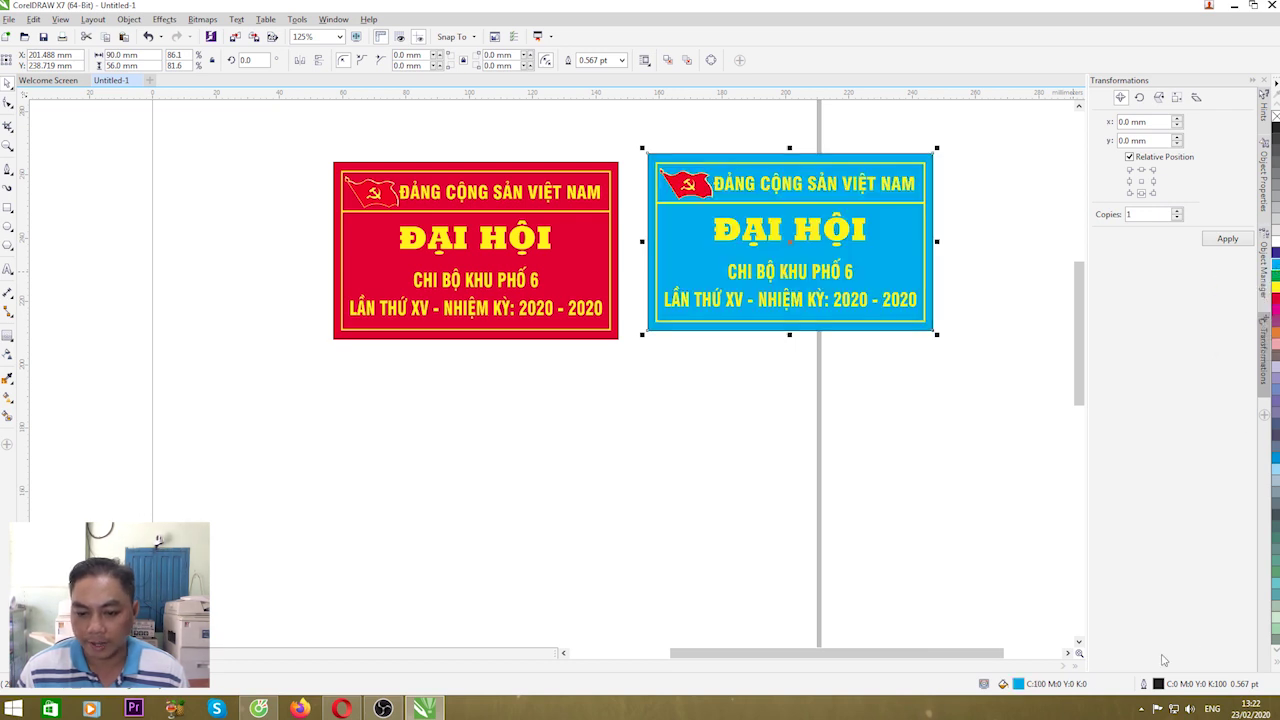
Set the copied card's background fill to CMYK 100, 60, 0, 0.
double_click(1018, 684)
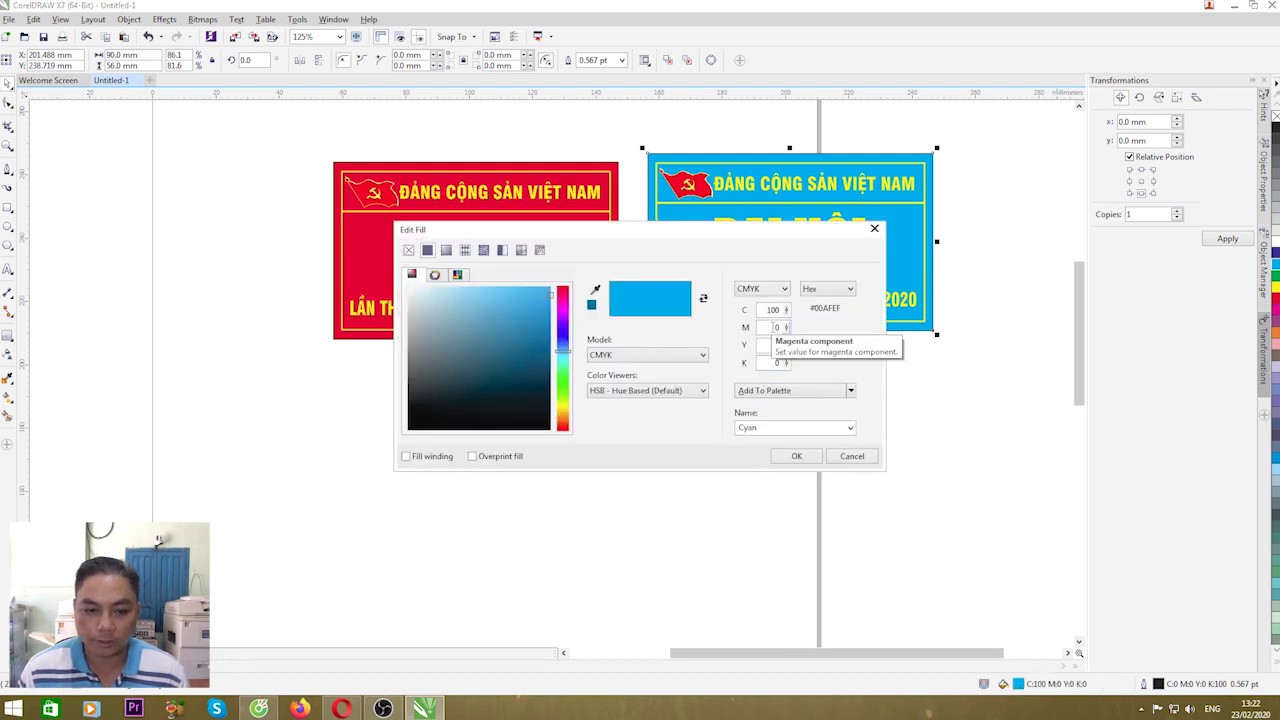
double_click(748, 328)
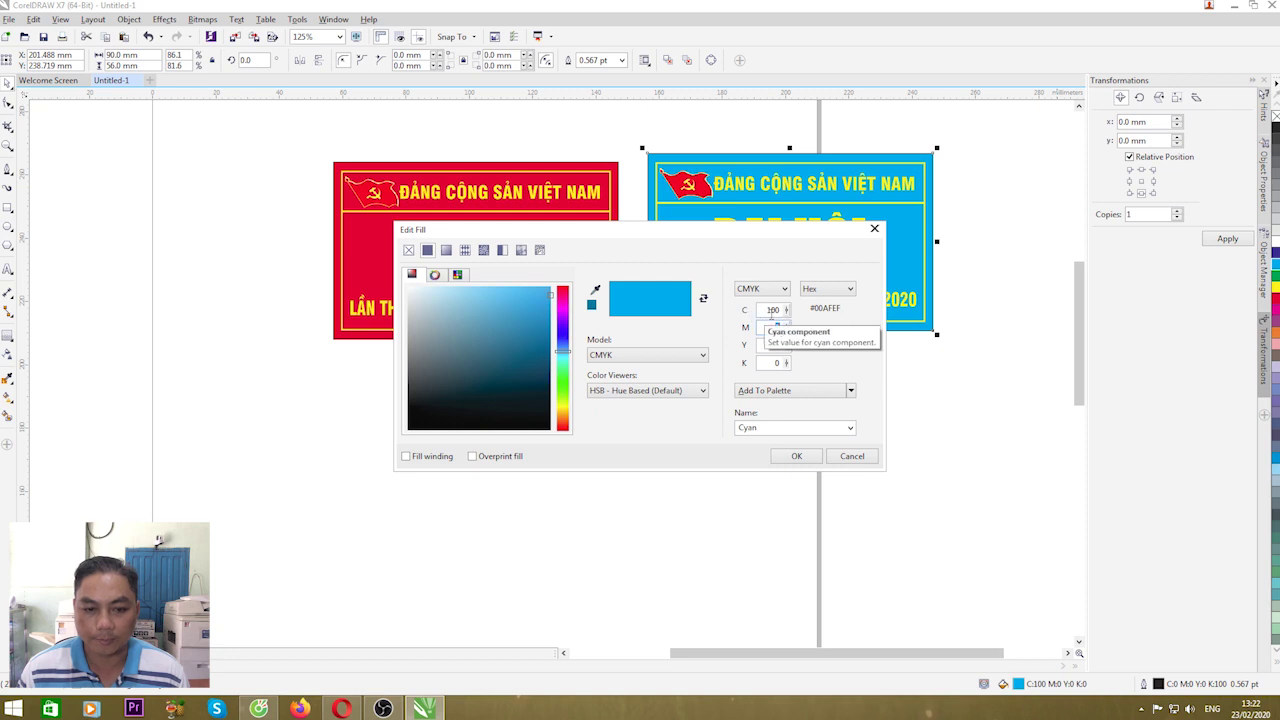
text(6)
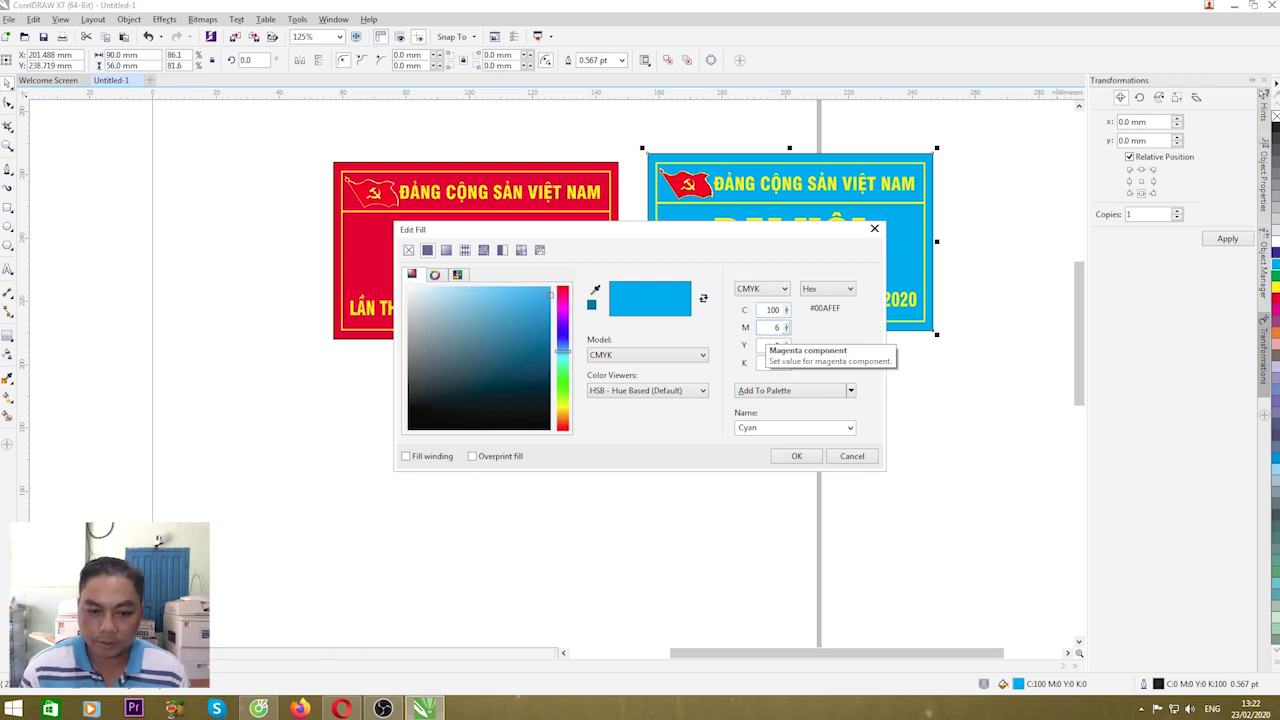
text(0)
click(797, 456)
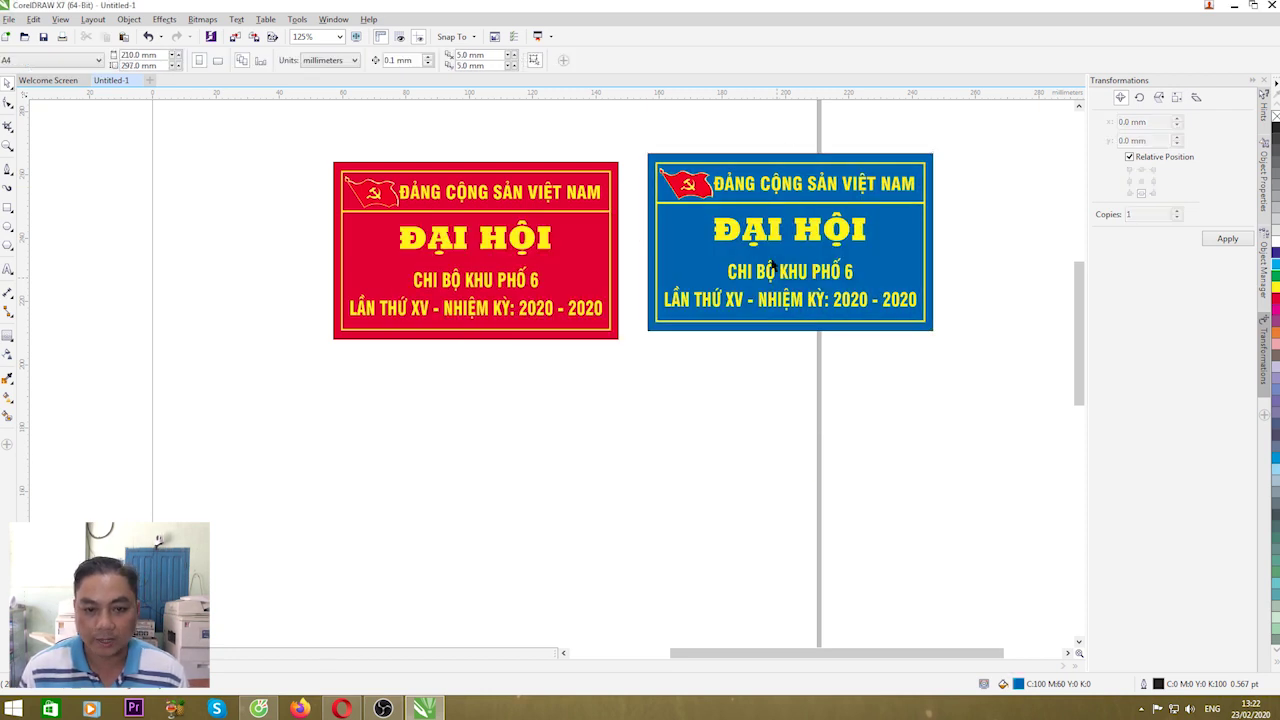
key(Escape)
key(shift+F4)
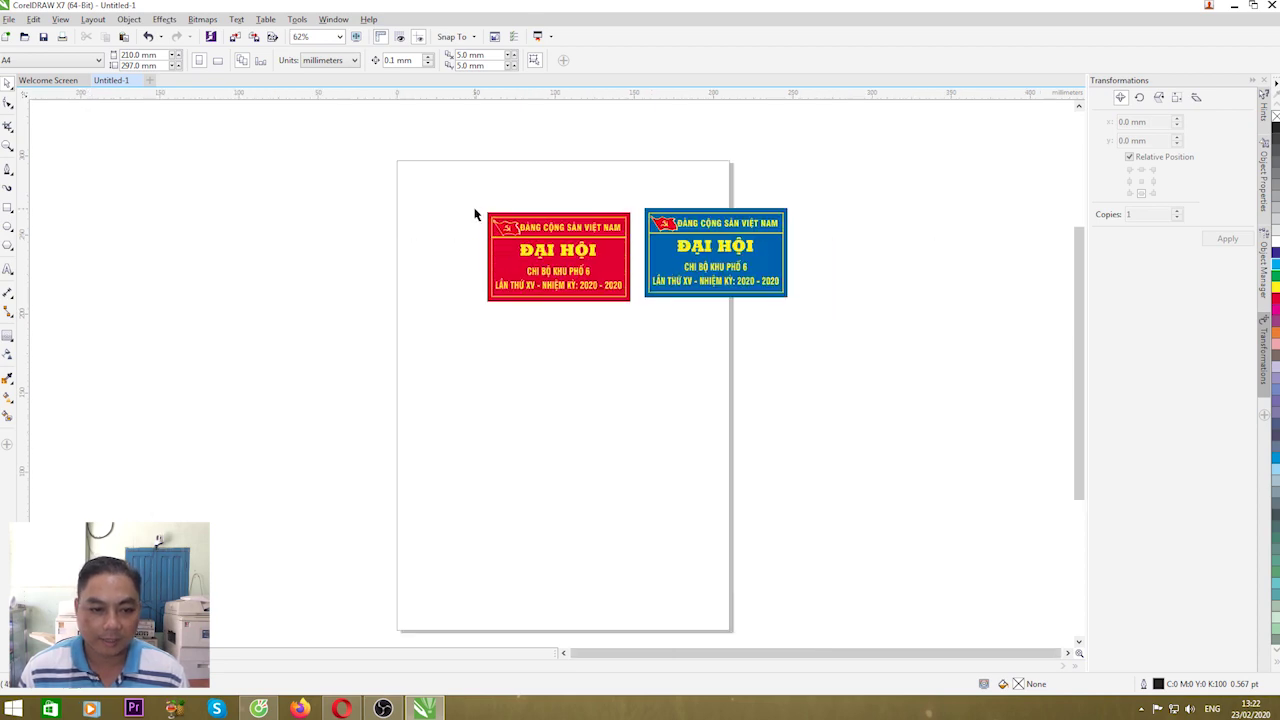
Fill the copied card's background rectangle with the dark violet-blue palette colour.
scroll(732, 221, up, 3)
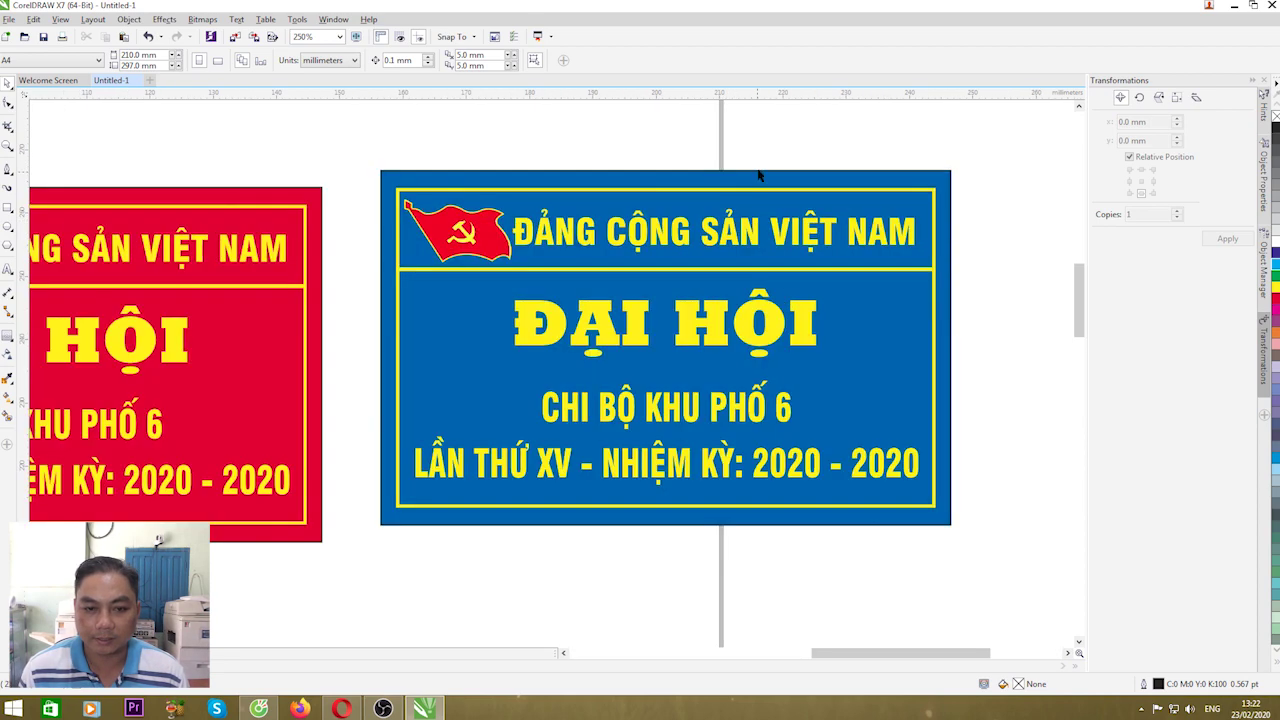
click(739, 210)
click(1275, 252)
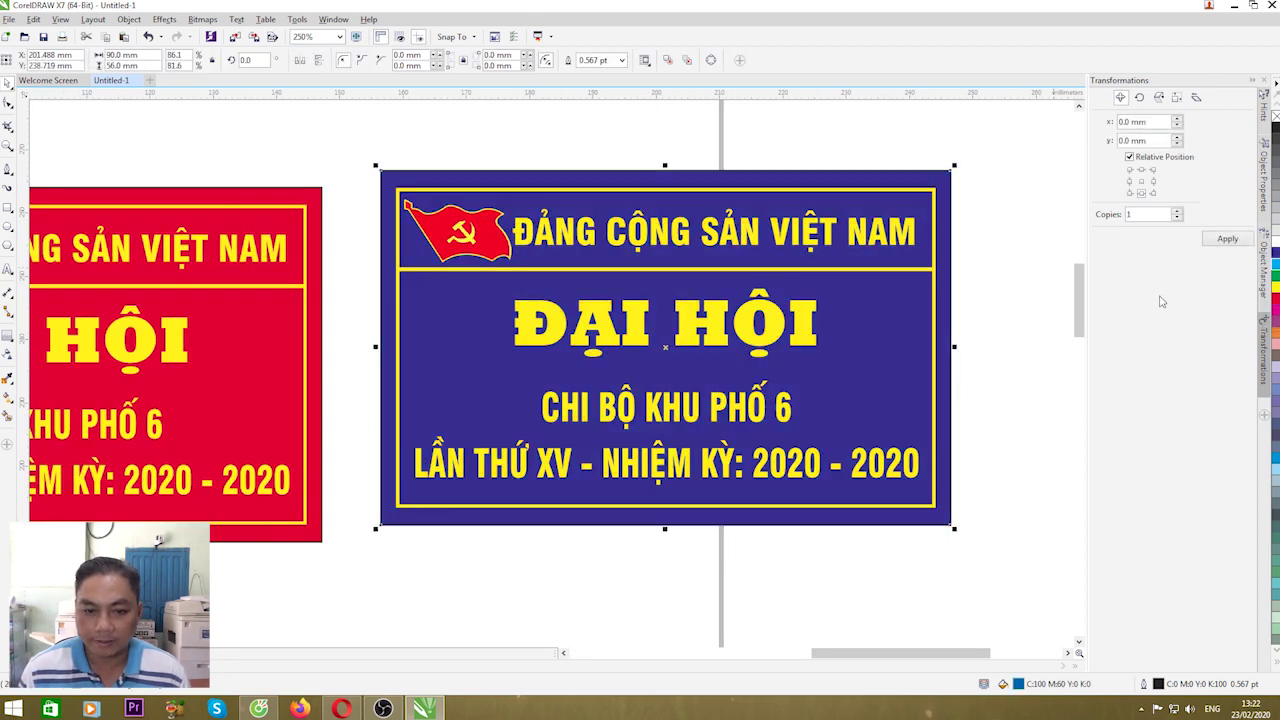
key(shift+F4)
key(Escape)
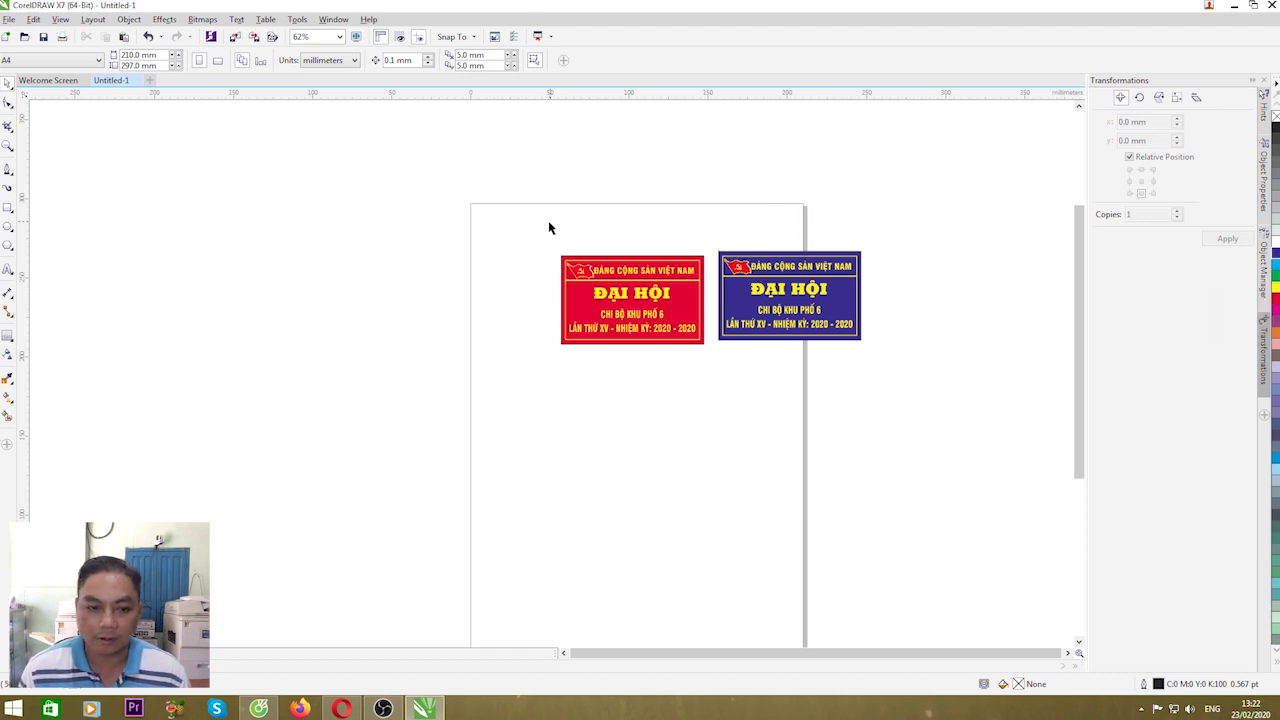
Move the whole blue card off the page, into the empty area to its right.
drag(706, 224, 977, 400)
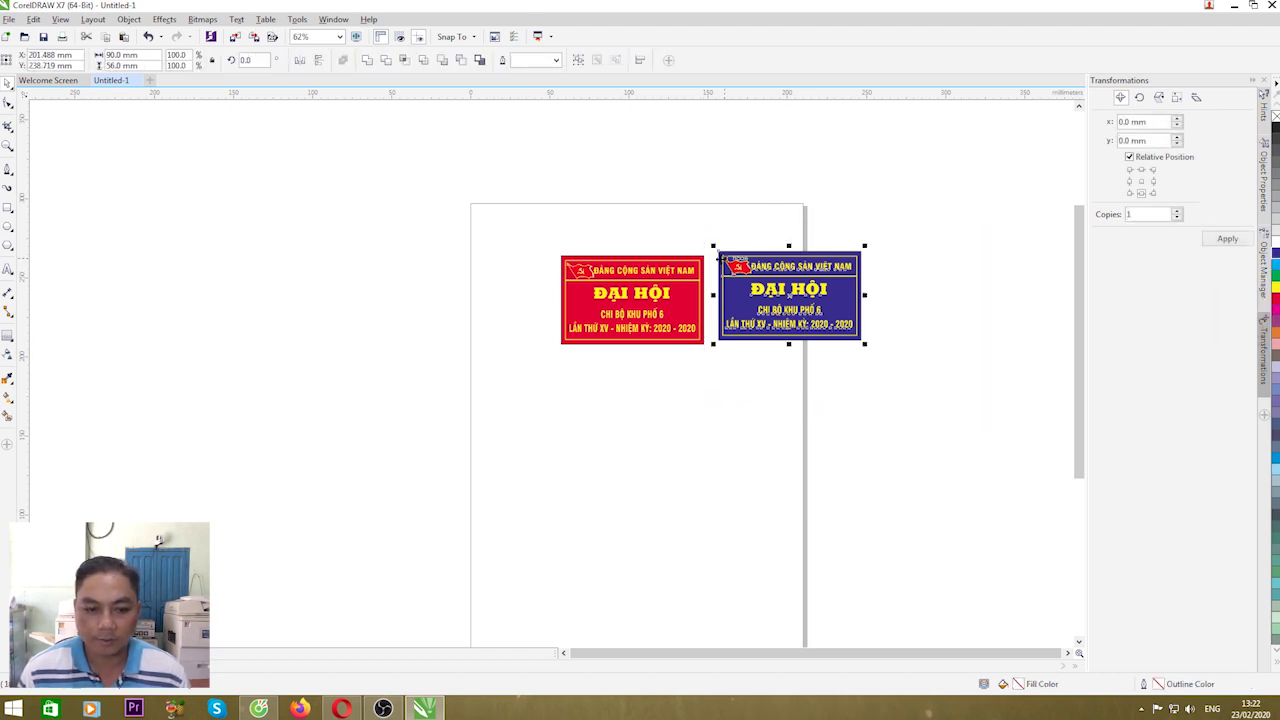
scroll(664, 260, down, 2)
drag(726, 277, 831, 244)
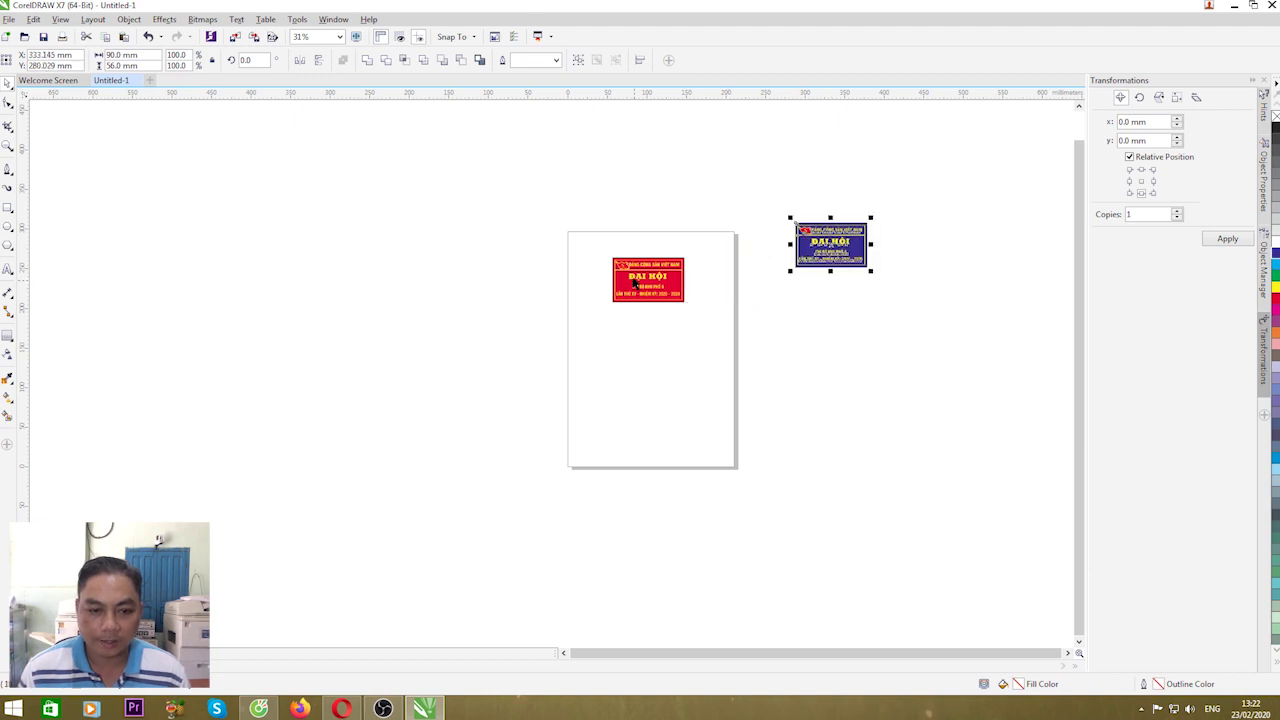
Move the whole red card into the page's upper-left corner, centred at about X 53 mm, Y 256 mm.
scroll(591, 257, up, 2)
drag(565, 231, 797, 407)
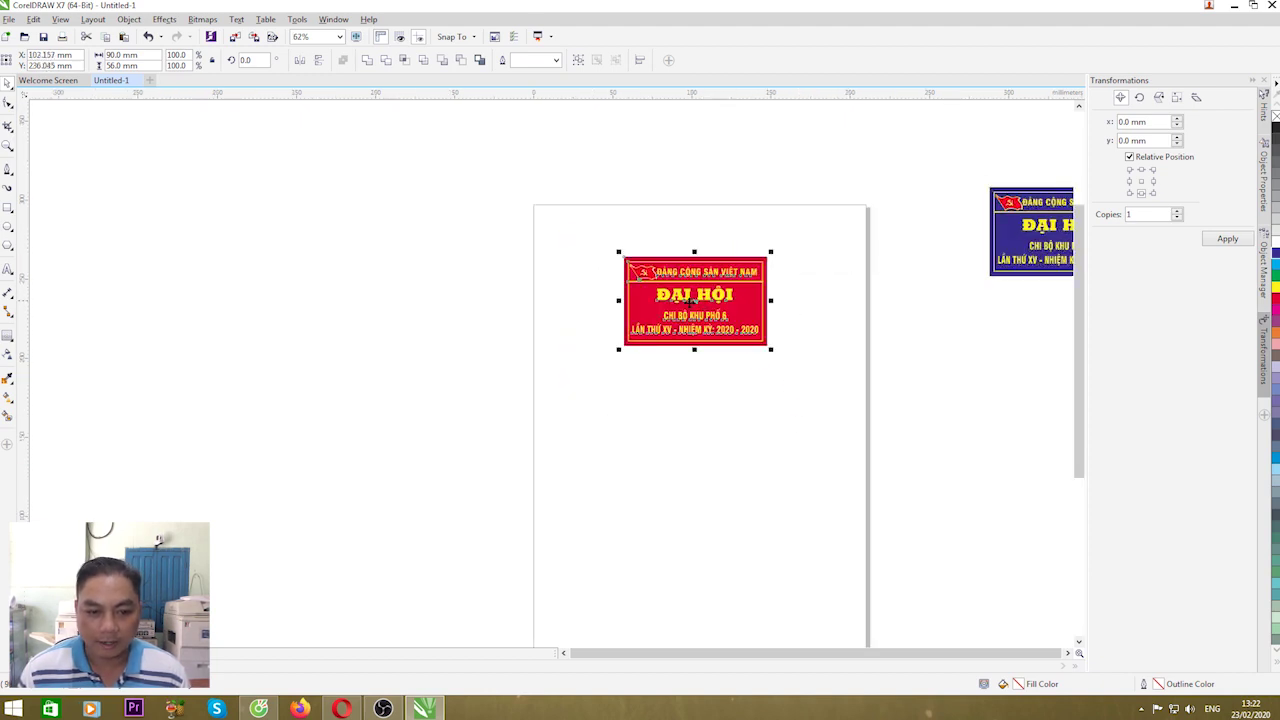
drag(690, 300, 612, 249)
scroll(612, 249, down, 2)
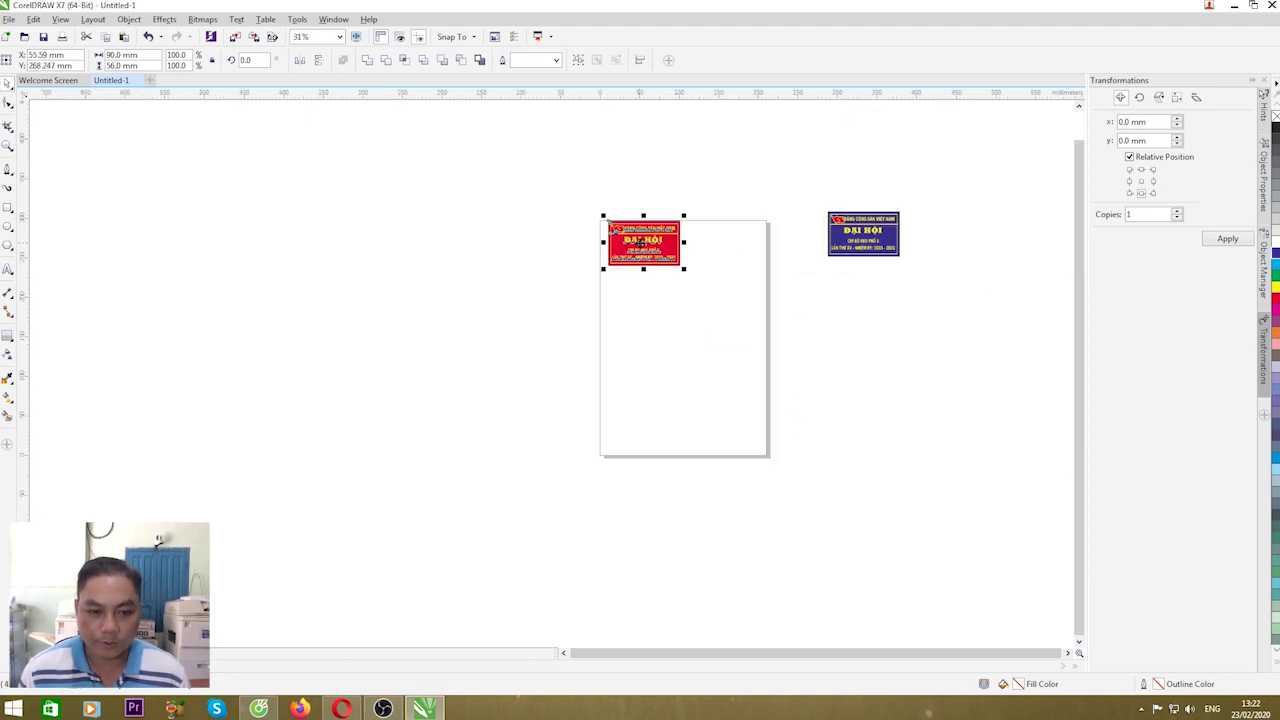
scroll(638, 255, up, 2)
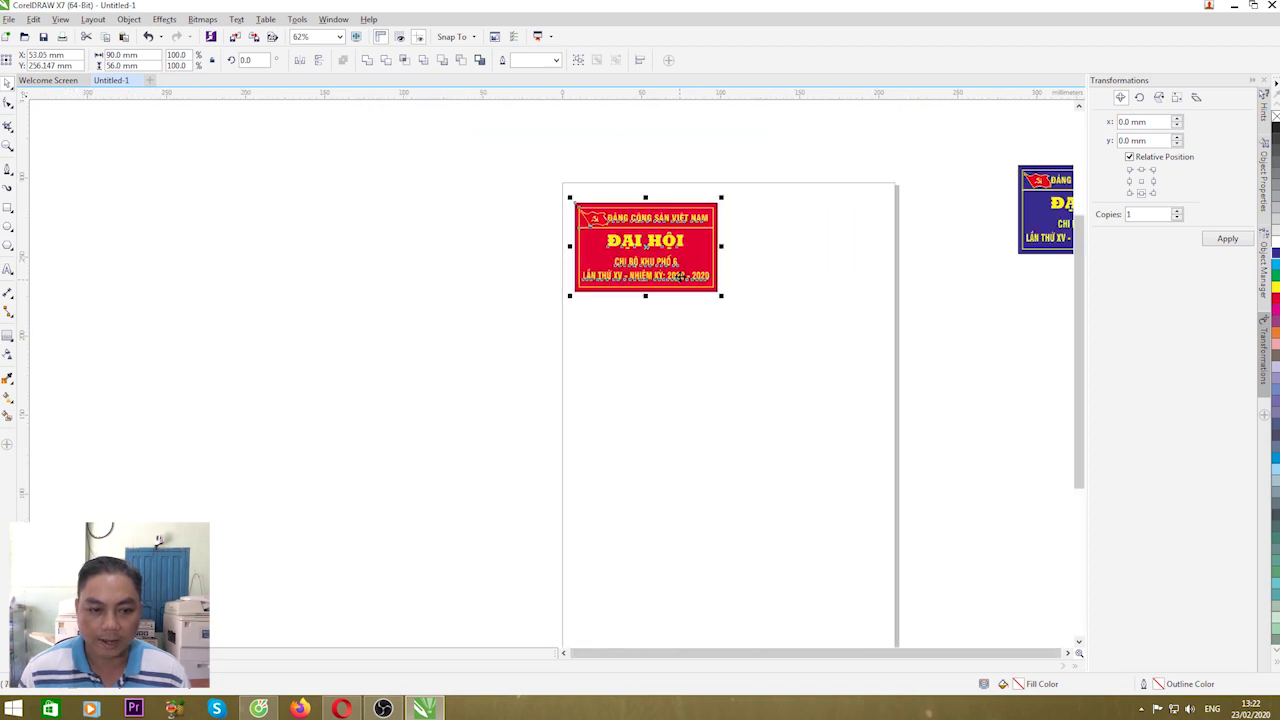
Collapse the Transformations docker and close all docked panels.
drag(552, 166, 760, 350)
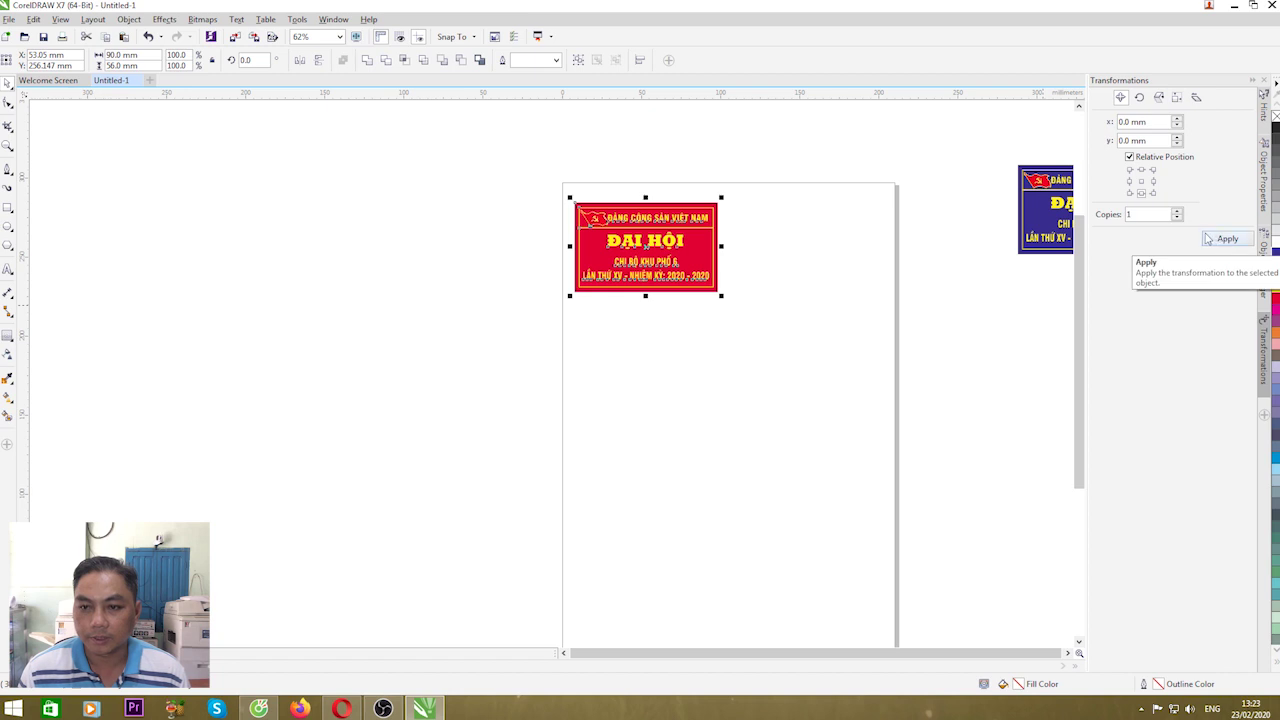
click(1255, 80)
click(1256, 82)
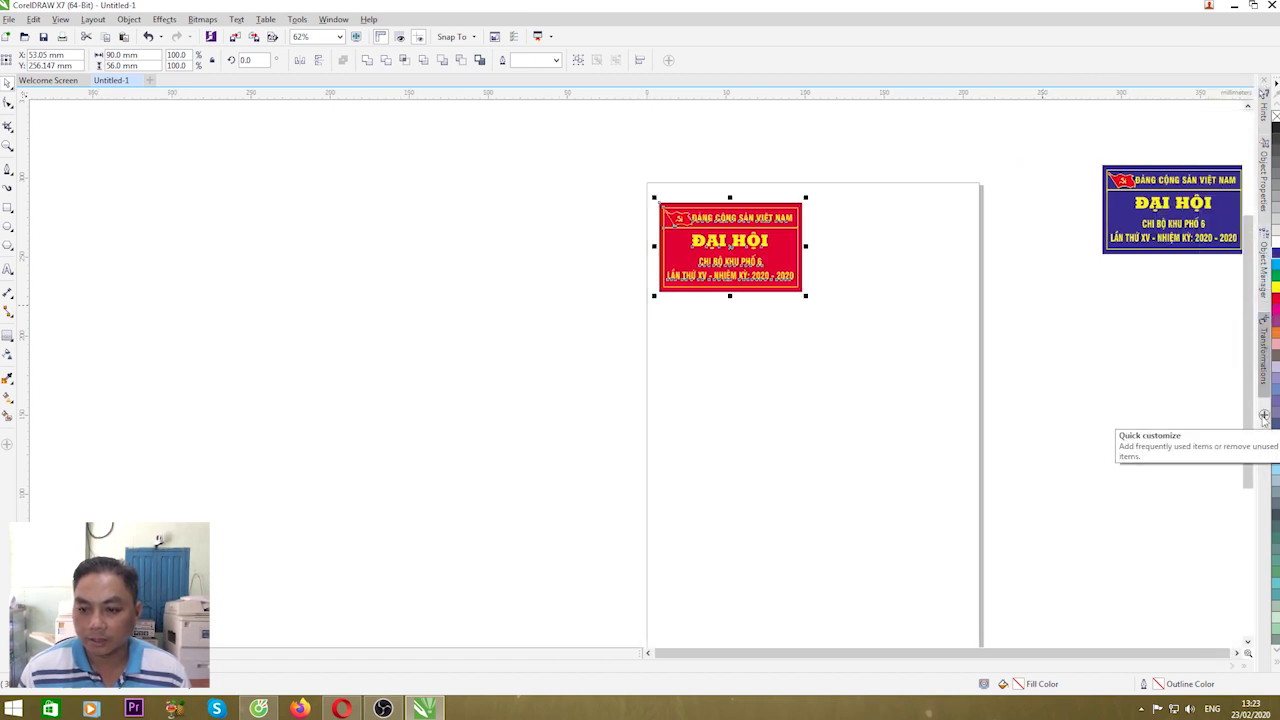
click(1265, 84)
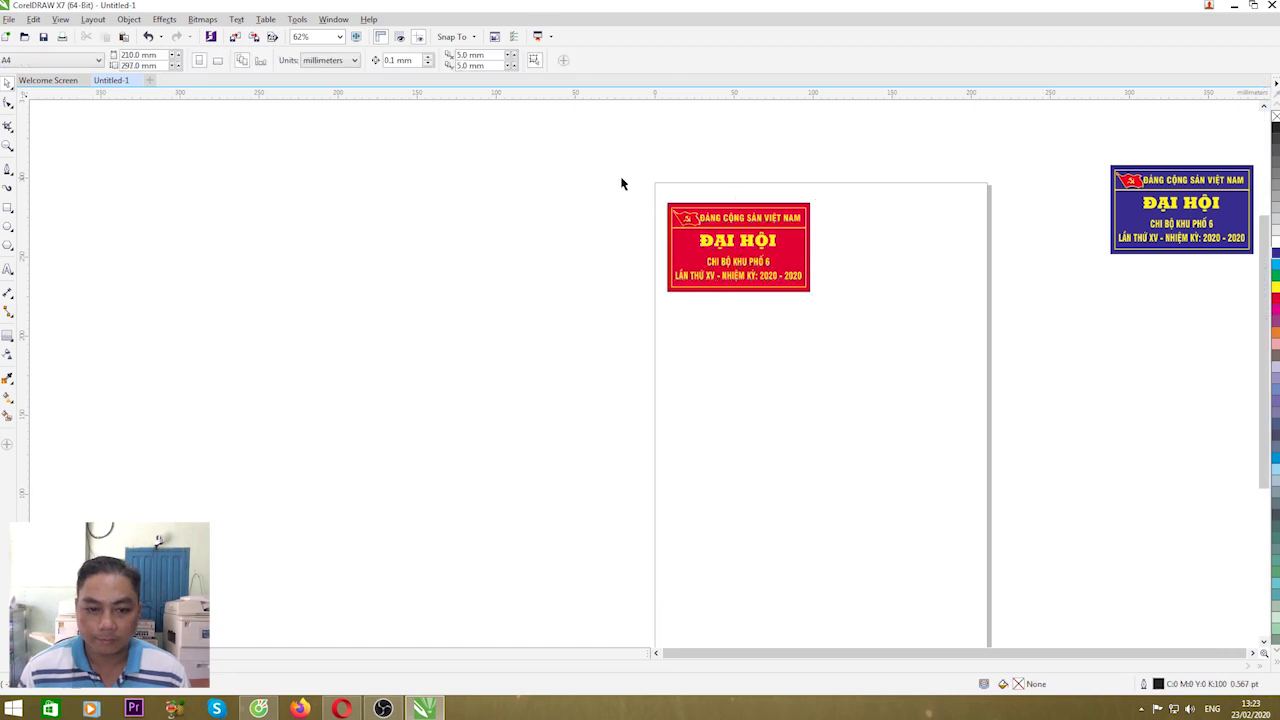
Group all objects of the red card and select the resulting group.
drag(620, 180, 854, 371)
click(789, 352)
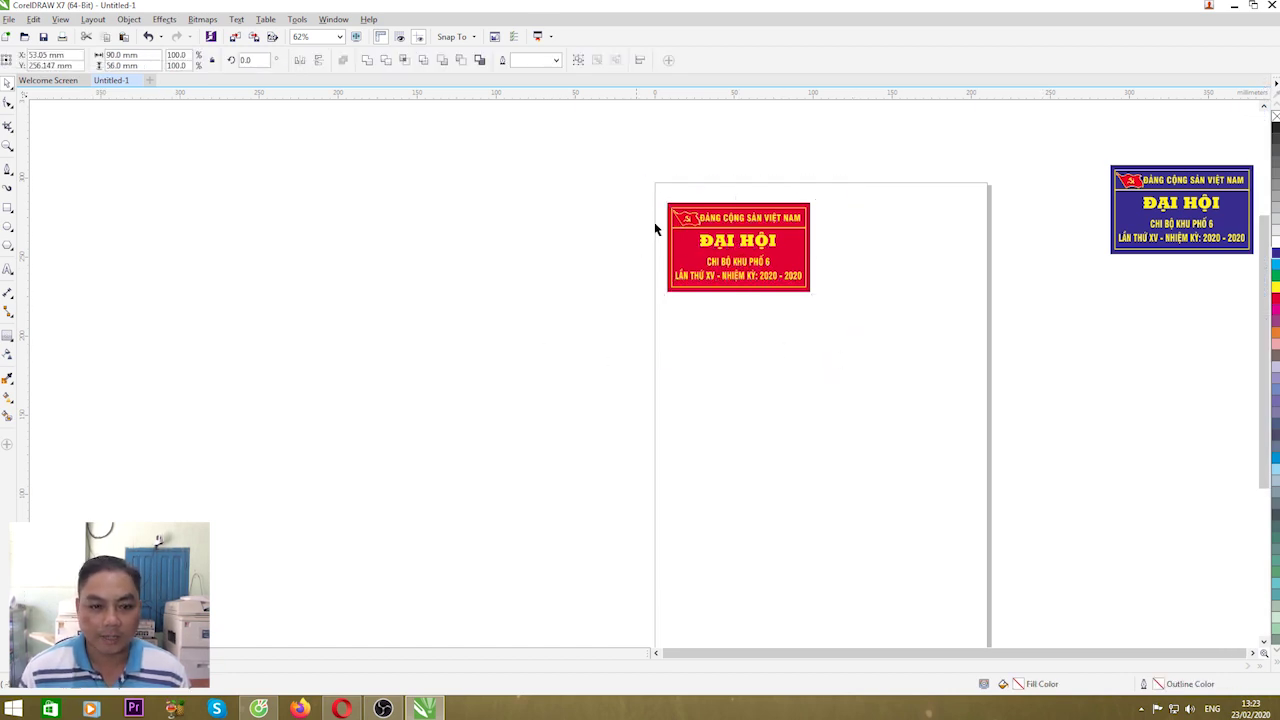
drag(634, 177, 881, 379)
click(543, 306)
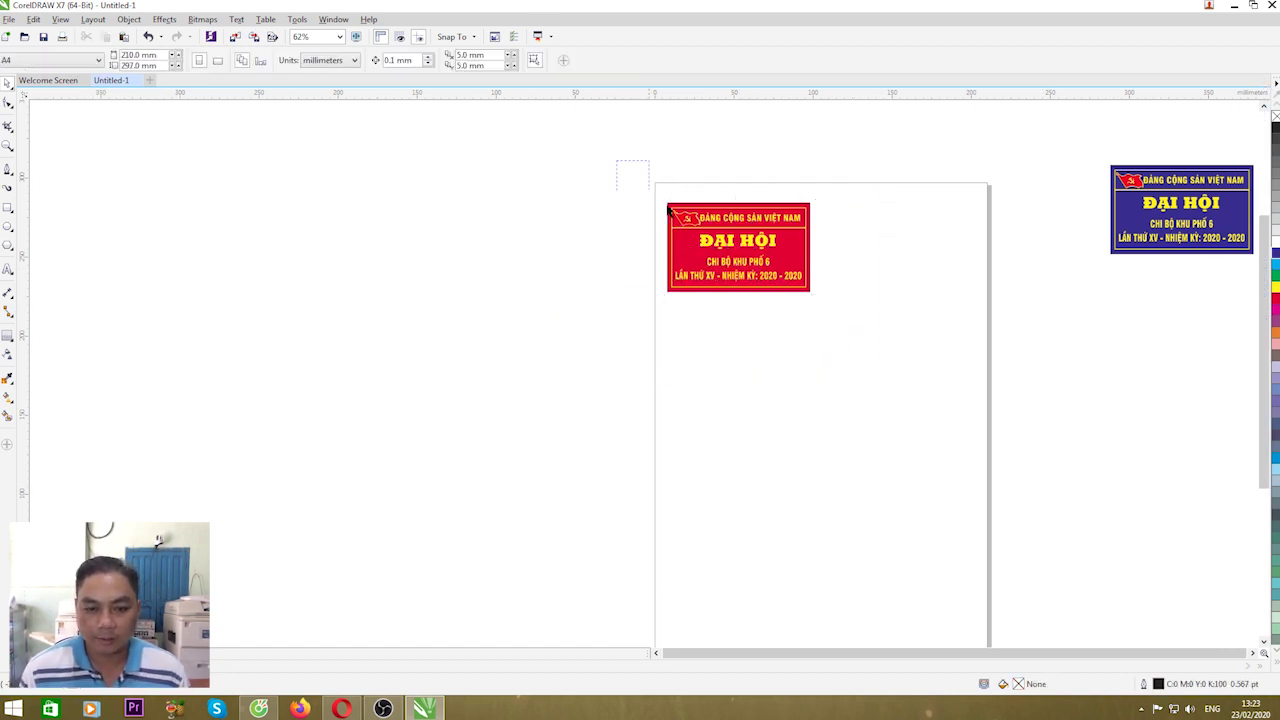
drag(632, 177, 894, 388)
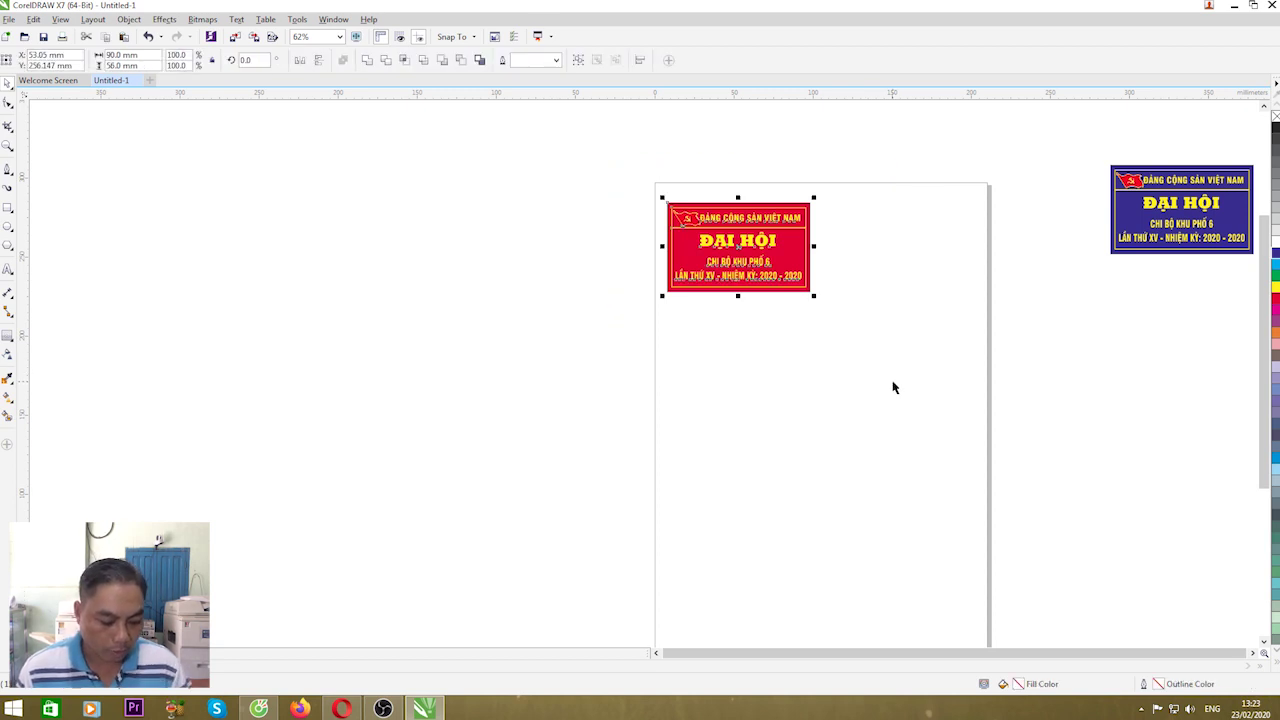
key(ctrl+g)
click(589, 320)
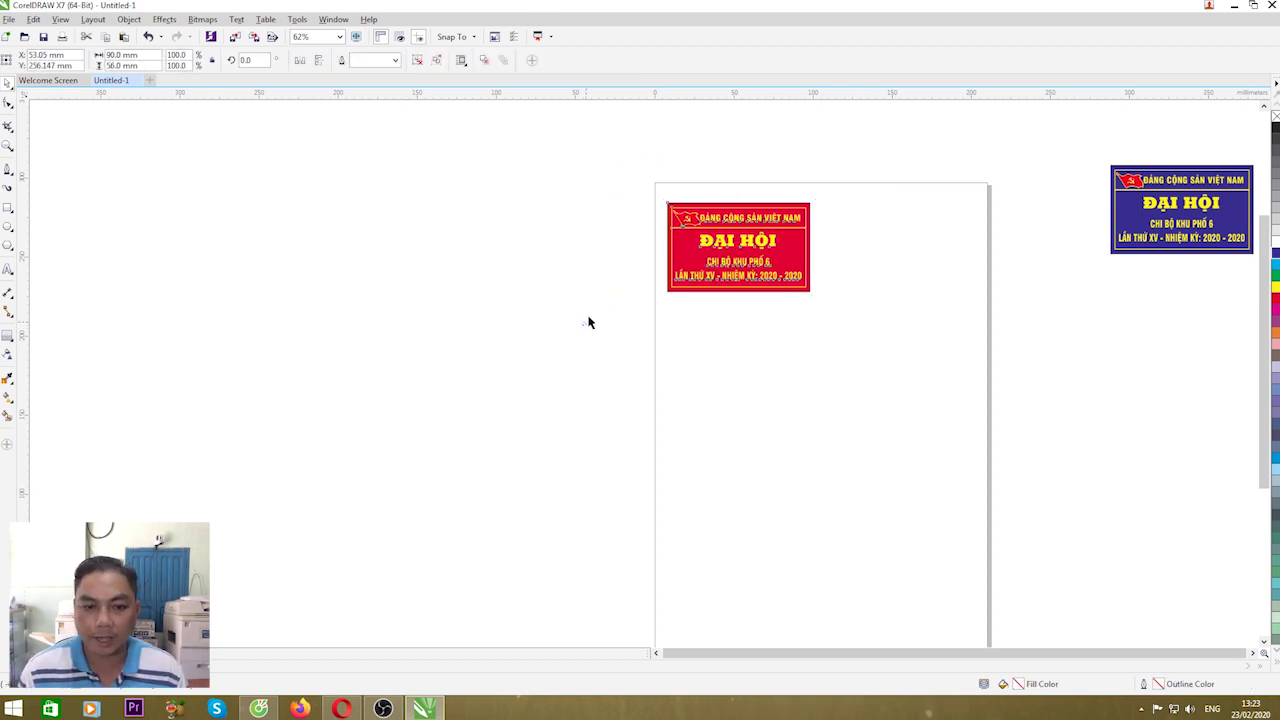
drag(629, 177, 877, 363)
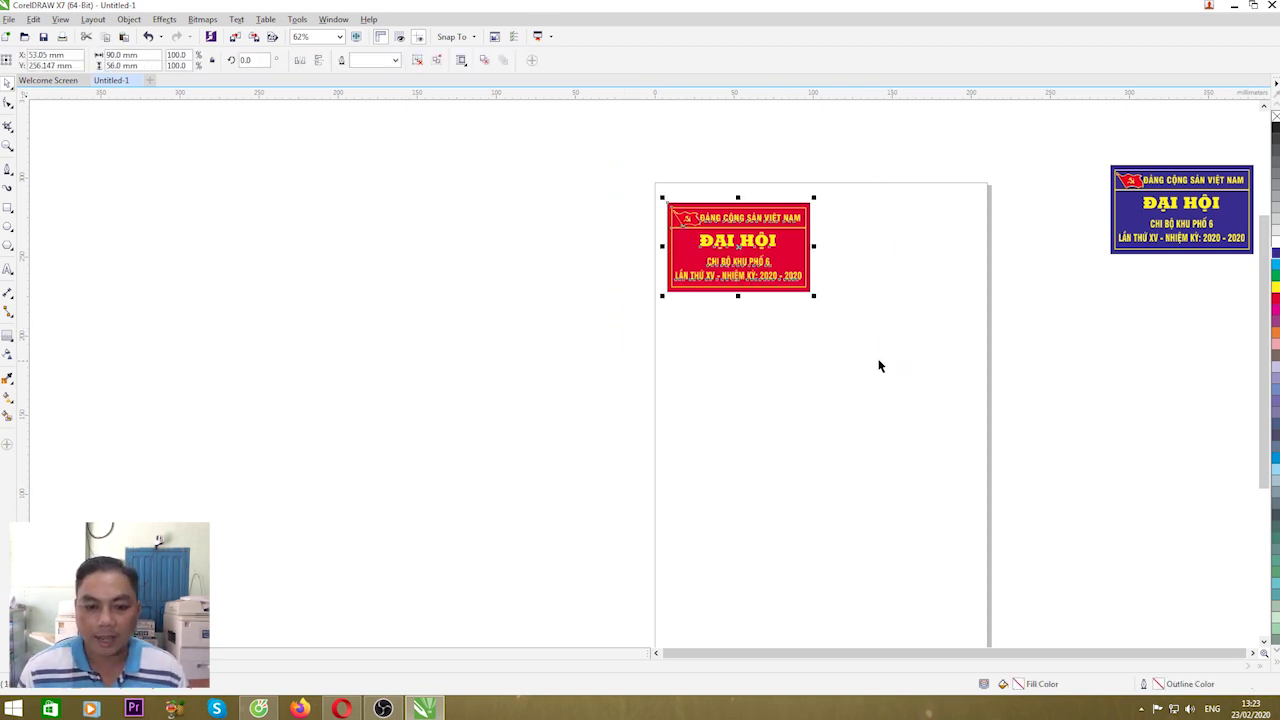
click(623, 297)
click(736, 250)
click(632, 195)
drag(631, 188, 882, 357)
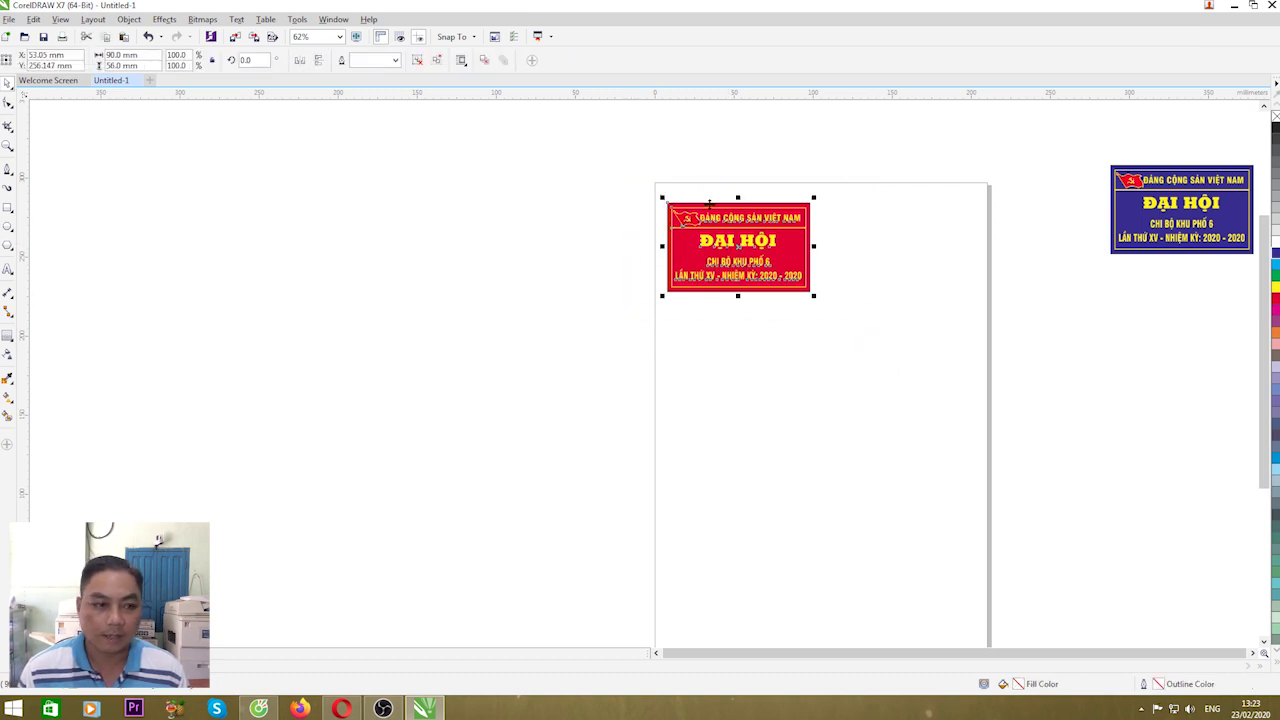
click(128, 20)
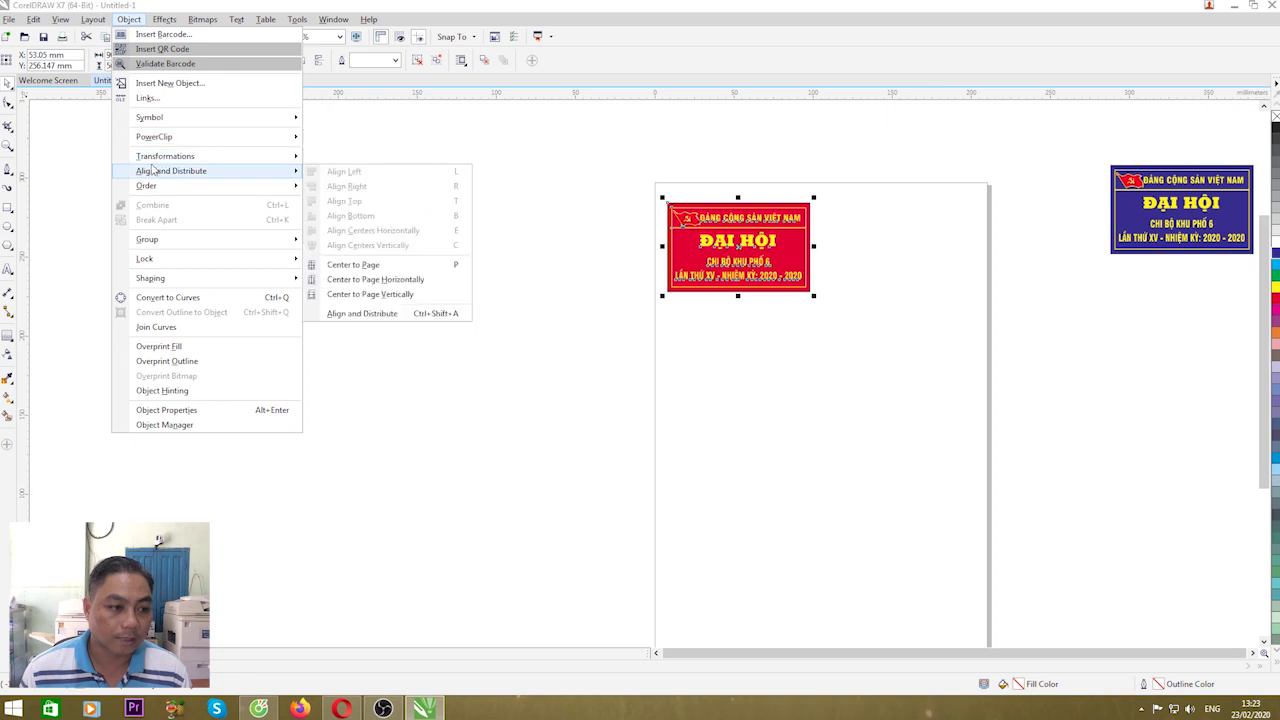
mouse_move(188, 160)
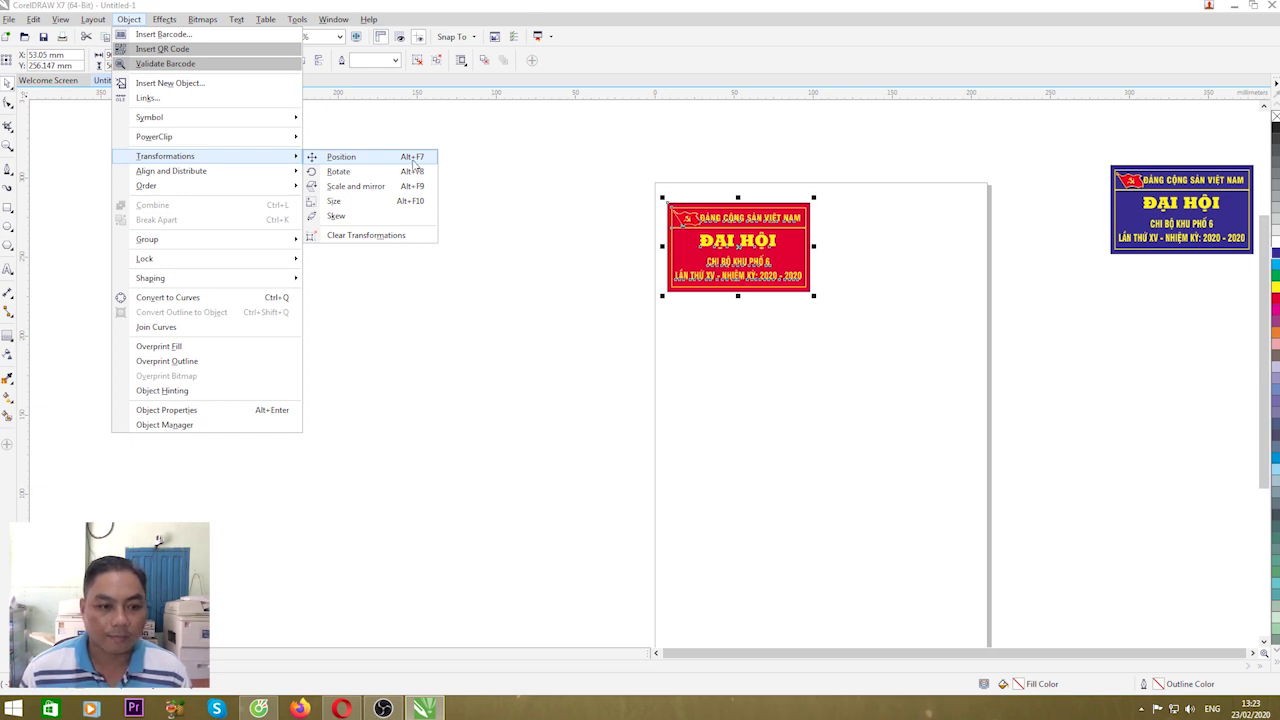
click(568, 174)
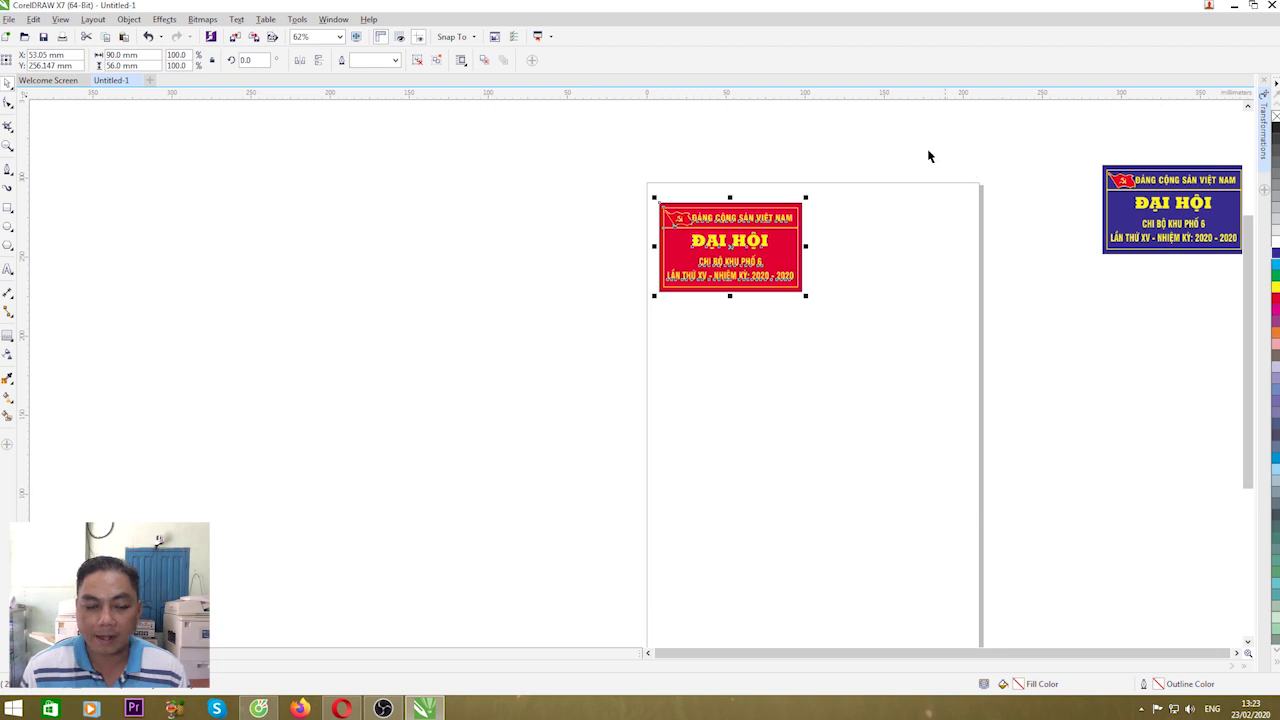
click(1265, 133)
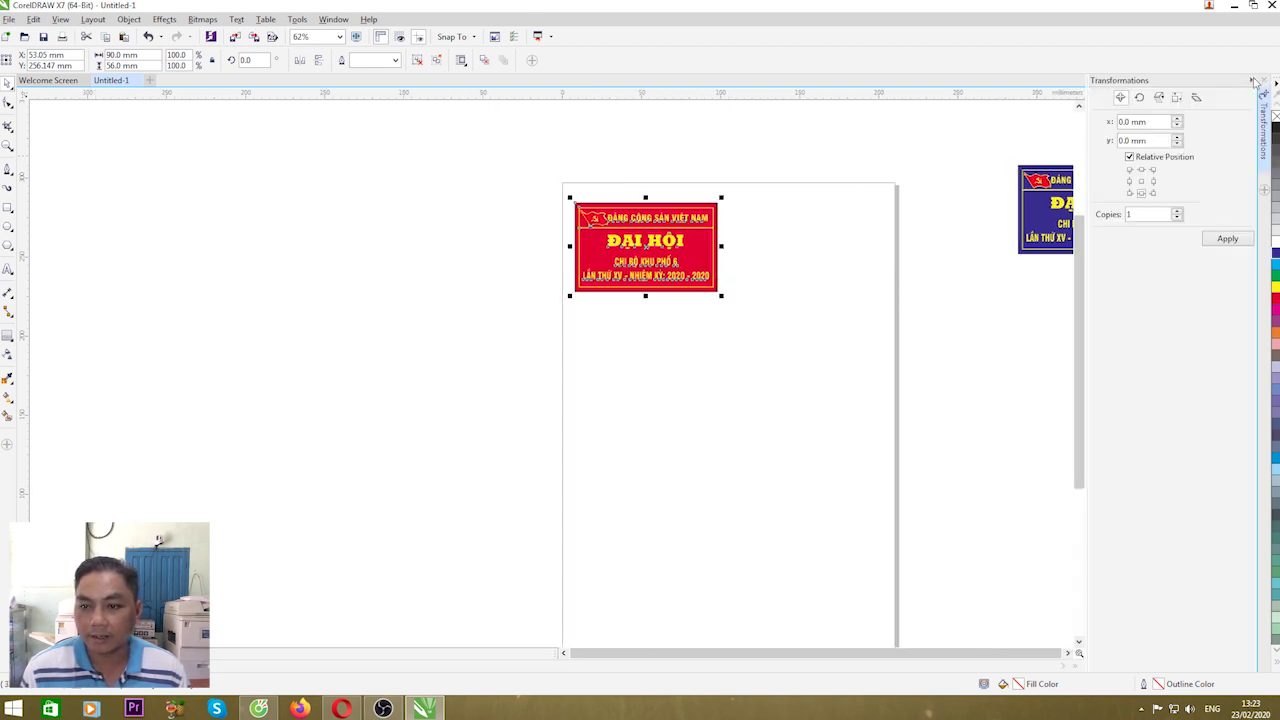
click(1262, 80)
Open the Position transformation settings and select the grouped red card.
click(128, 20)
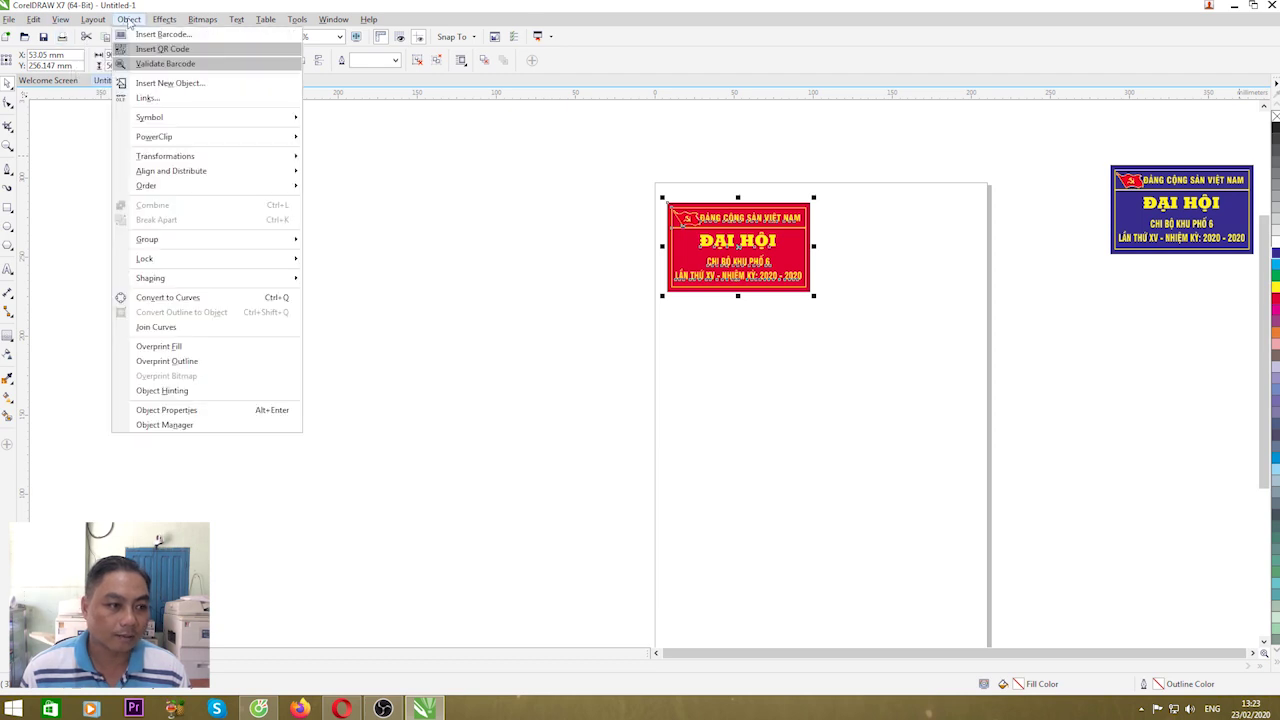
mouse_move(163, 160)
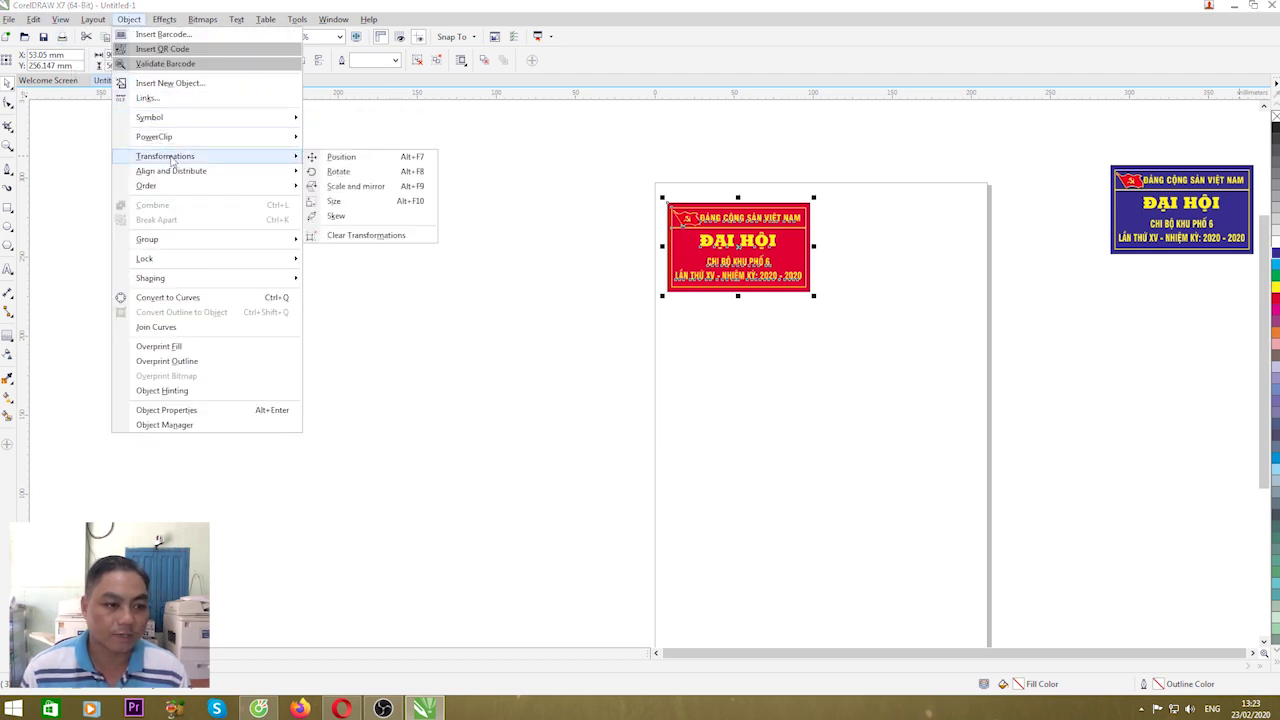
click(341, 157)
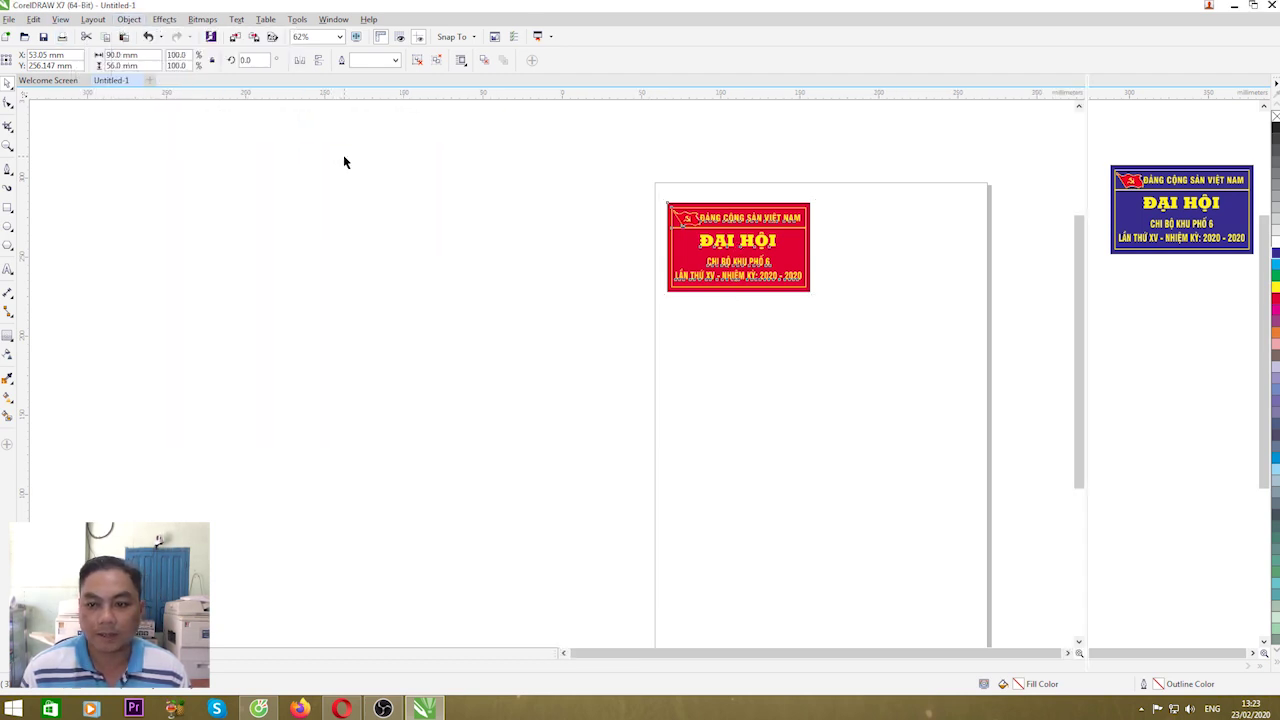
click(983, 259)
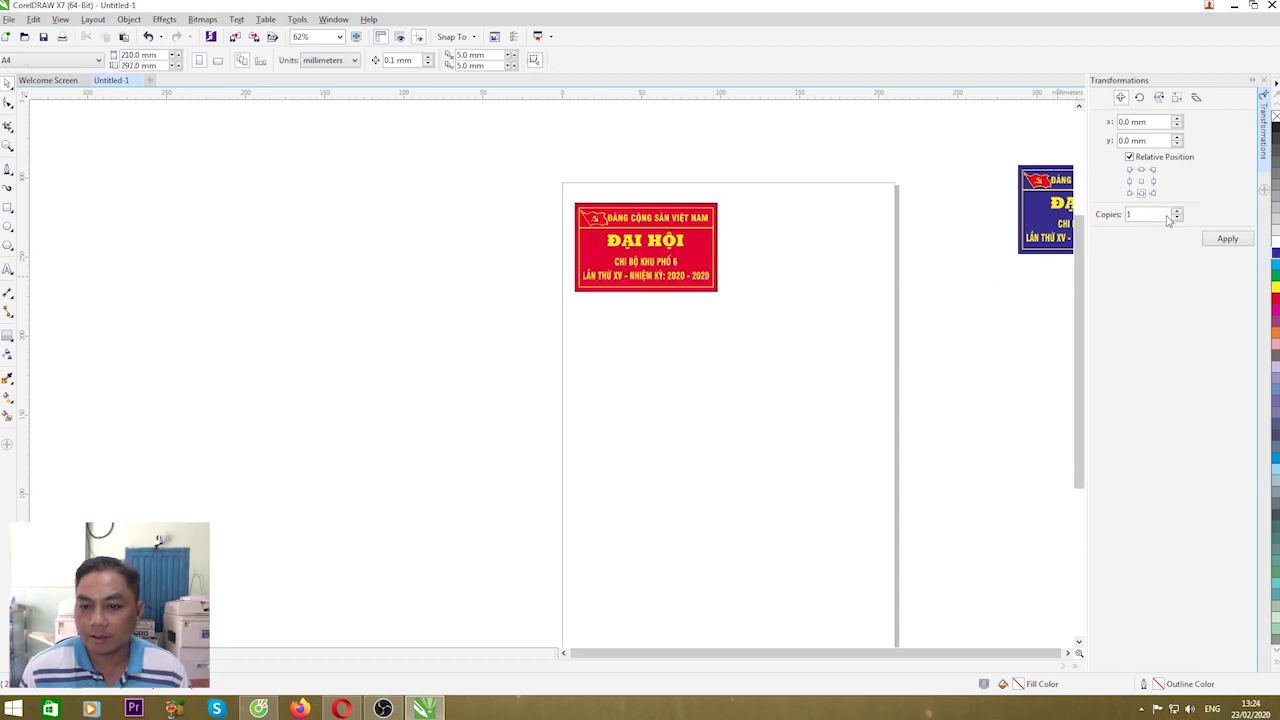
click(618, 240)
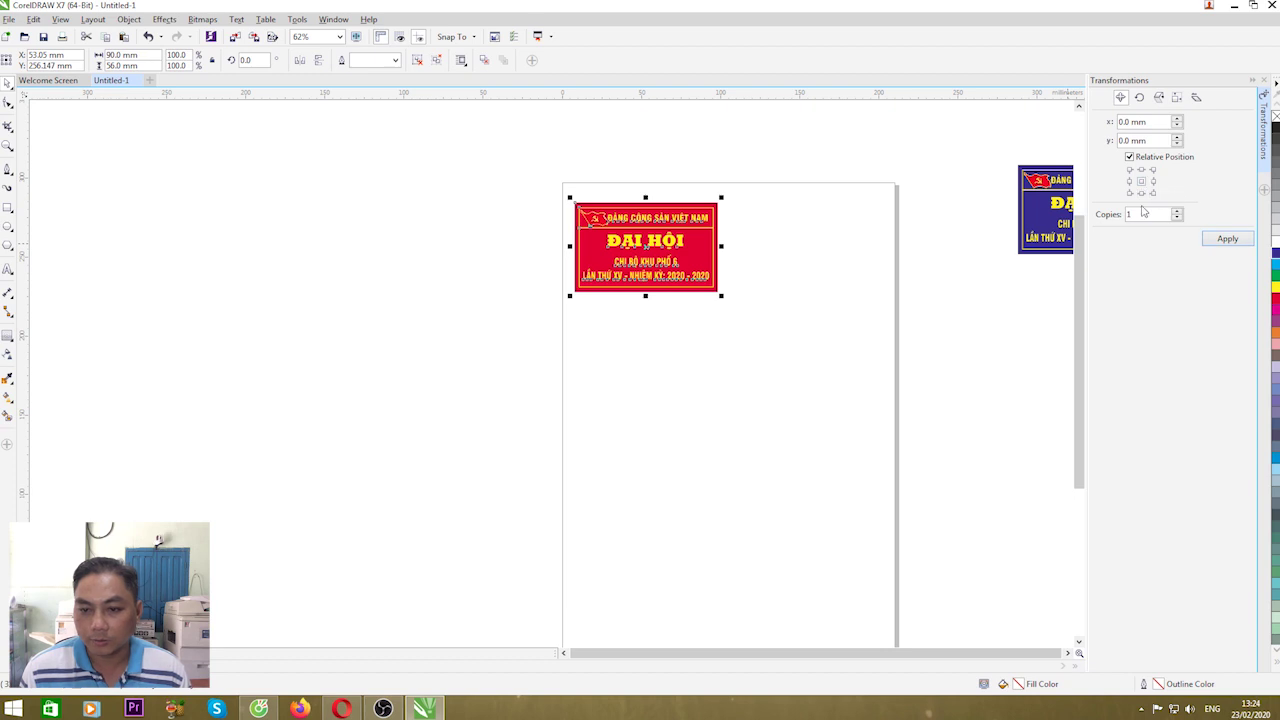
click(556, 163)
click(641, 262)
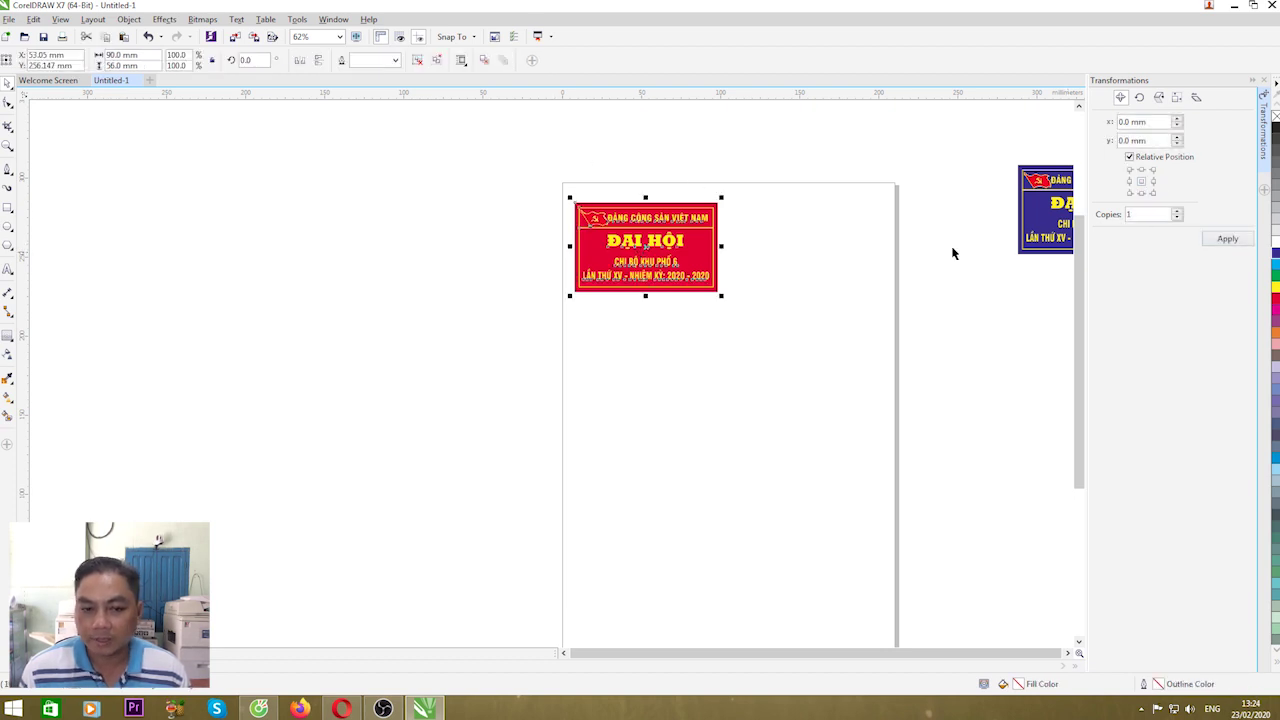
click(1141, 192)
click(1227, 239)
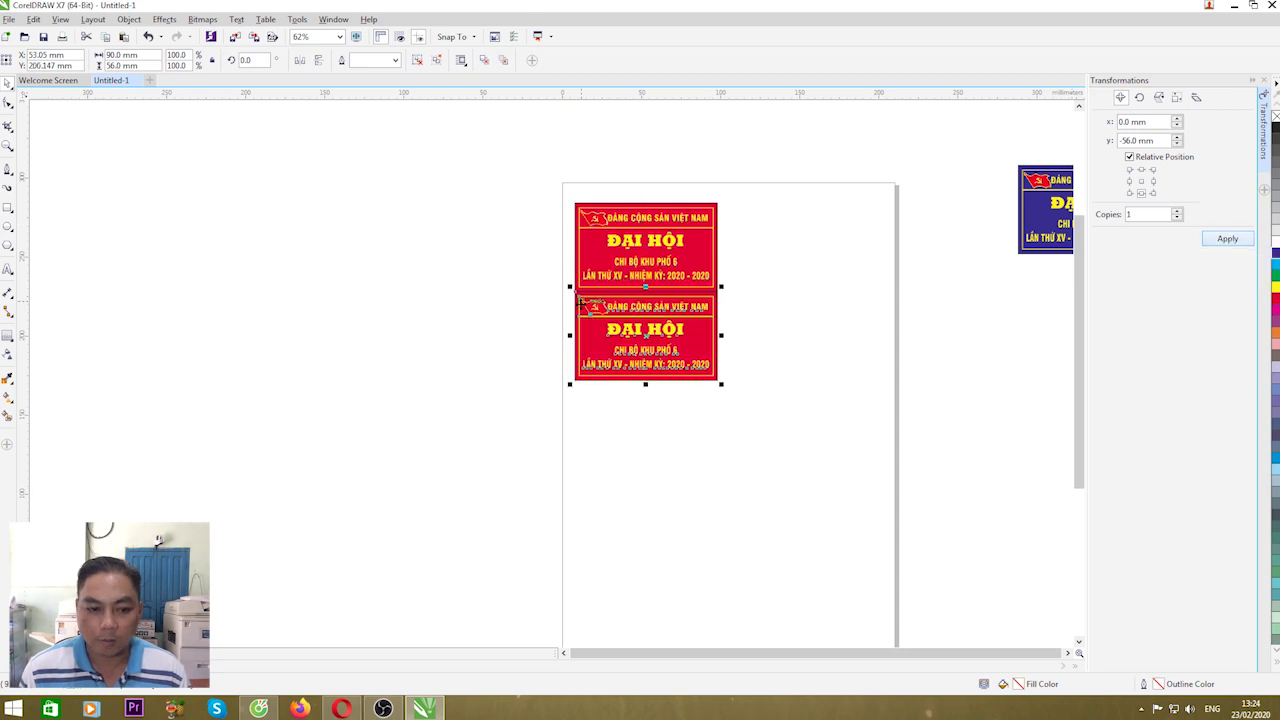
key(ctrl+z)
click(530, 246)
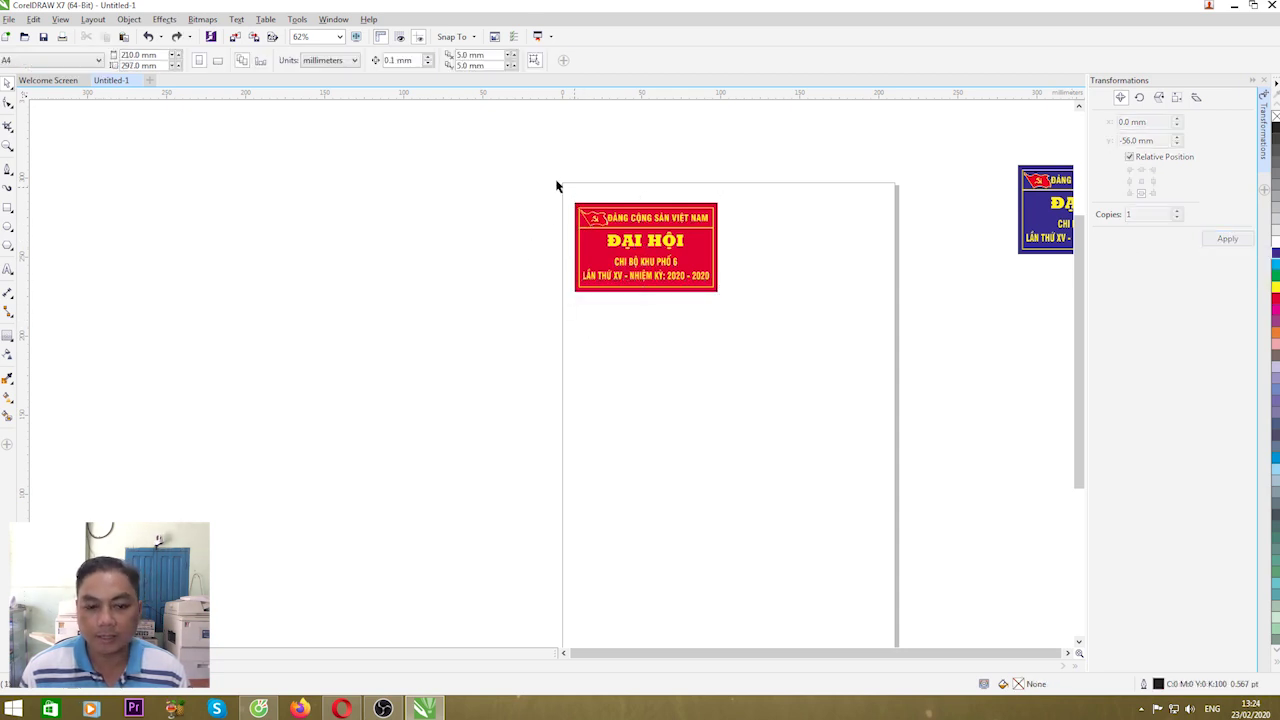
Make four copies of the grouped red card in a column straight below it, each offset -56 mm vertically.
drag(537, 177, 824, 358)
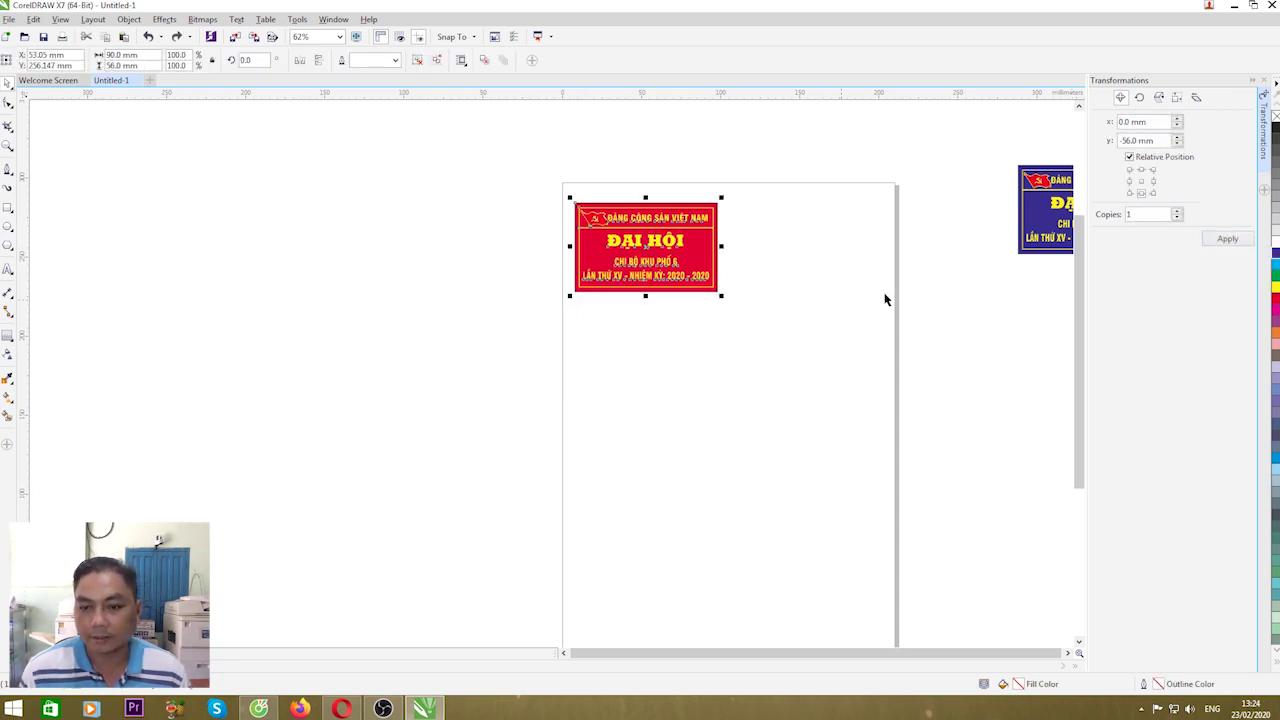
click(1141, 181)
click(1142, 194)
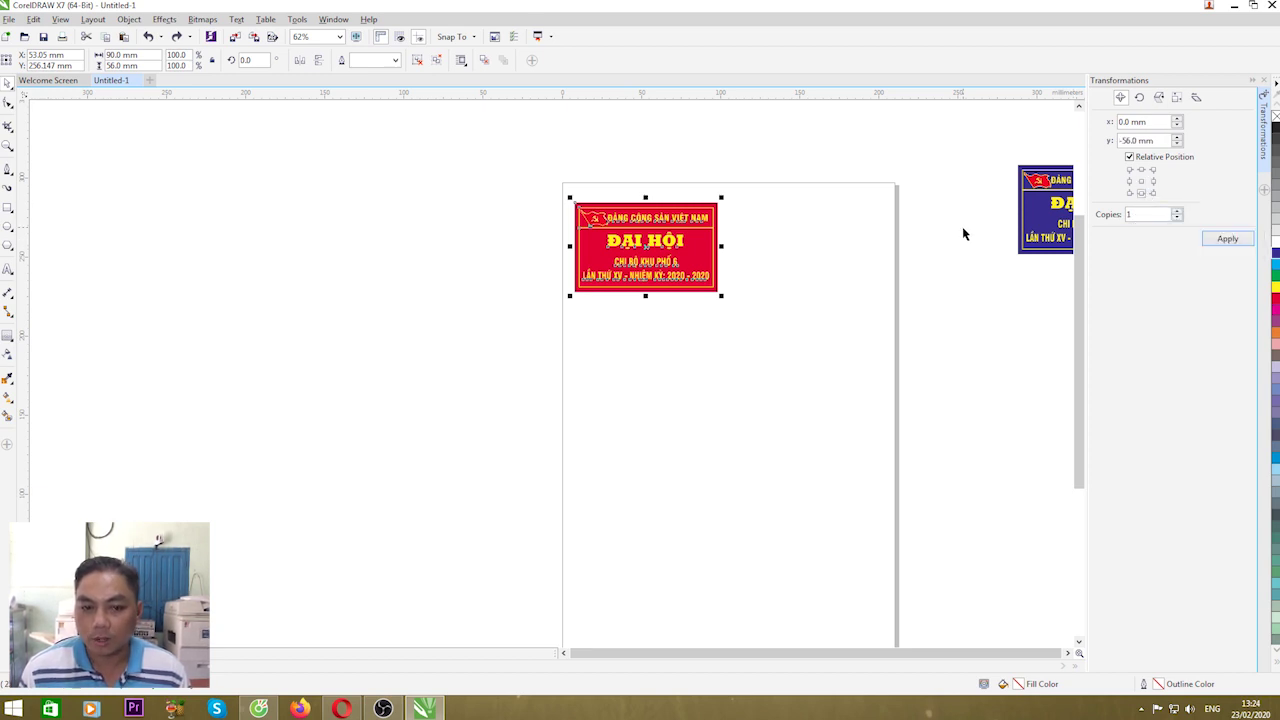
scroll(610, 122, down, 3)
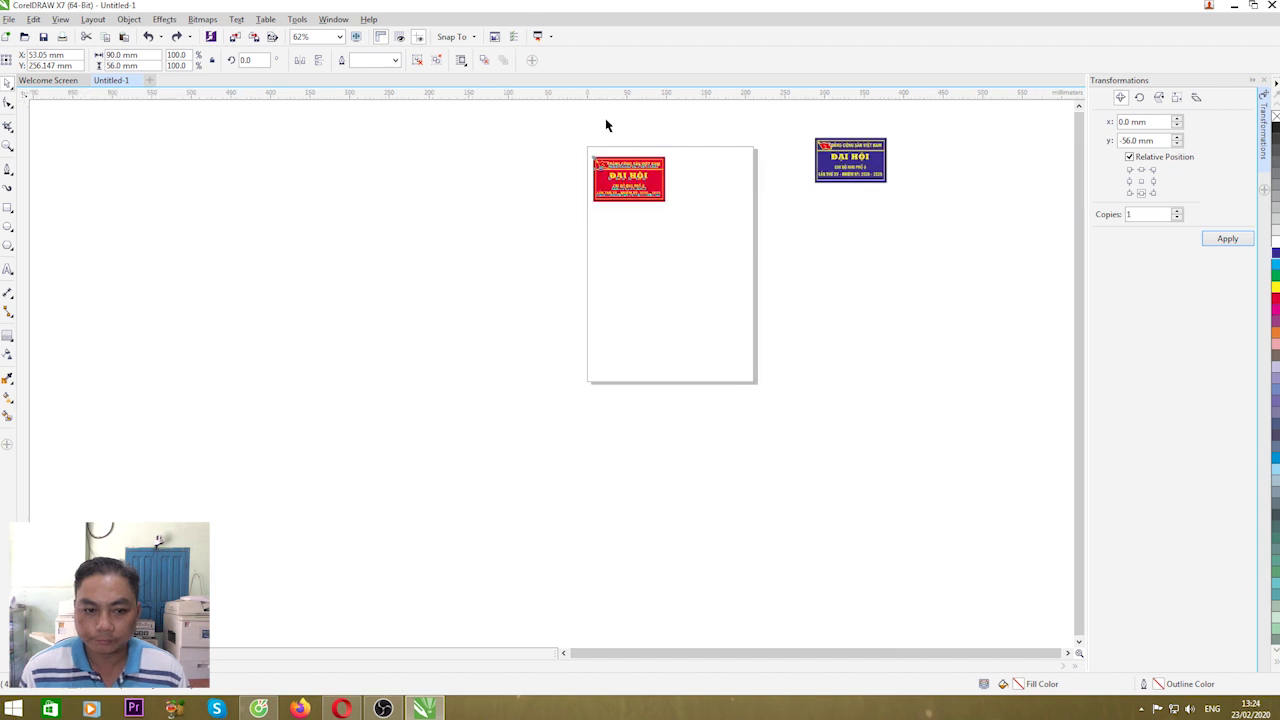
scroll(627, 140, up, 3)
scroll(698, 263, down, 1)
scroll(698, 263, up, 1)
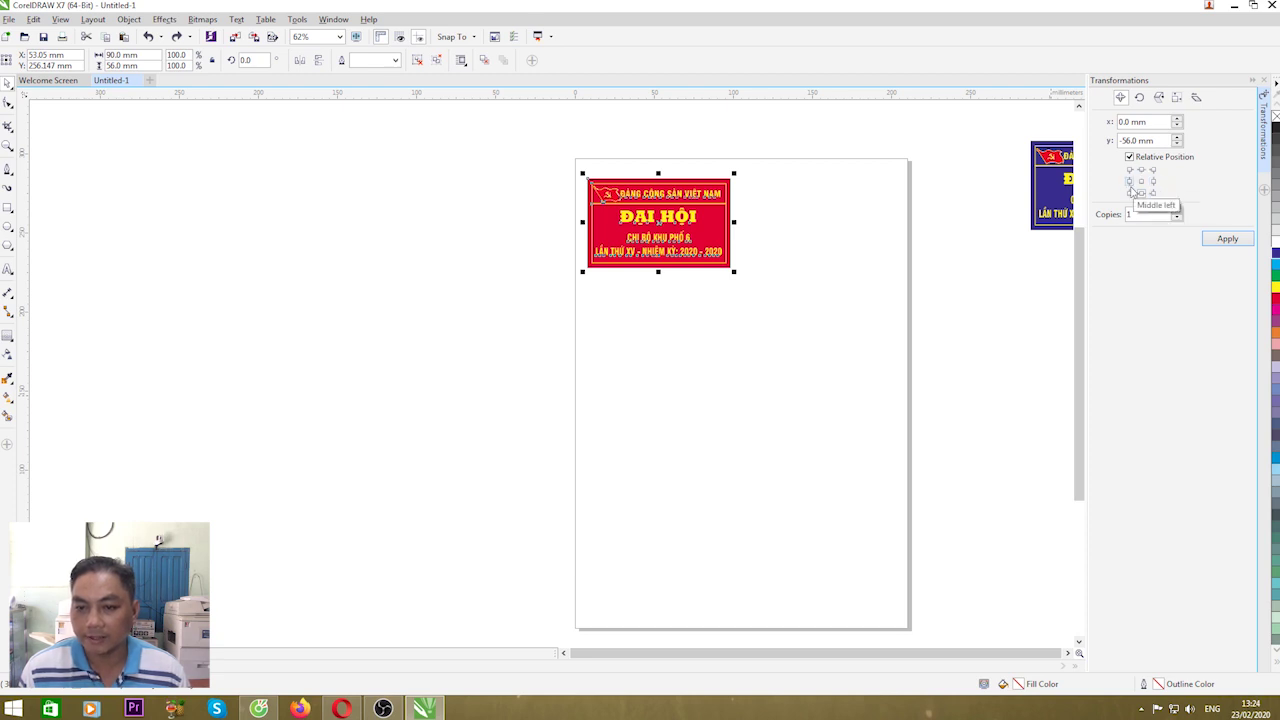
click(1128, 214)
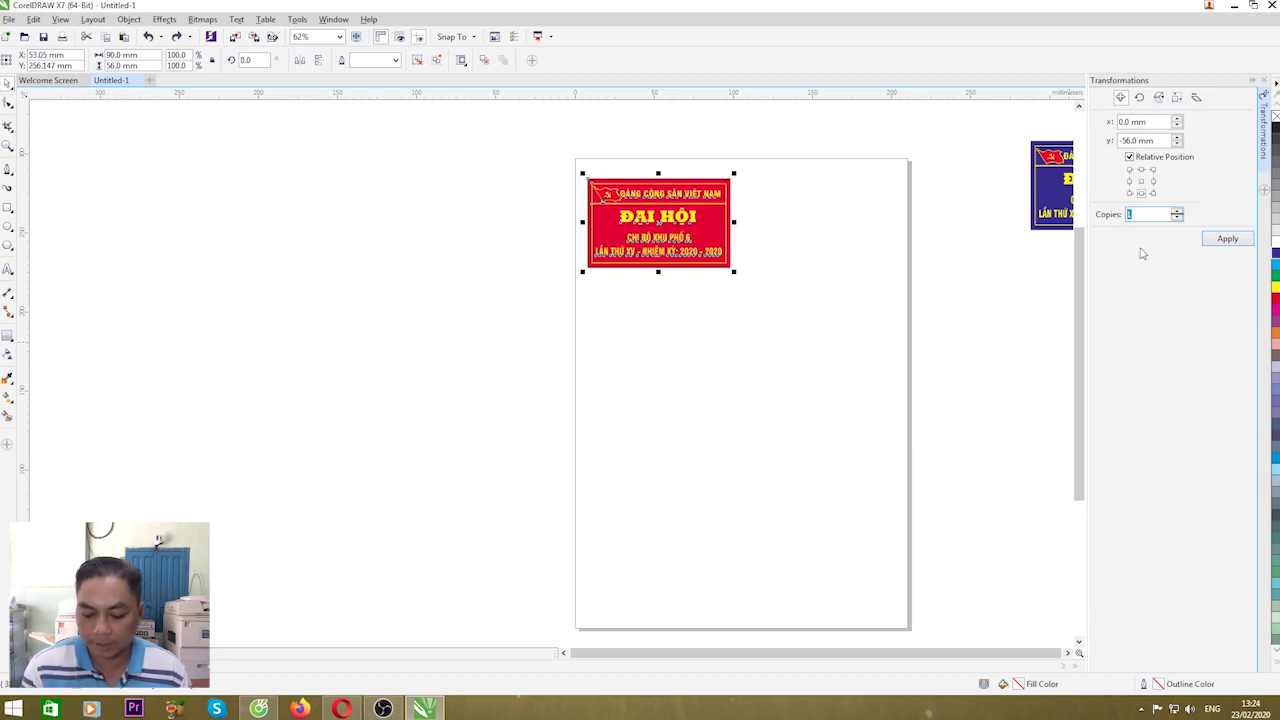
text(4)
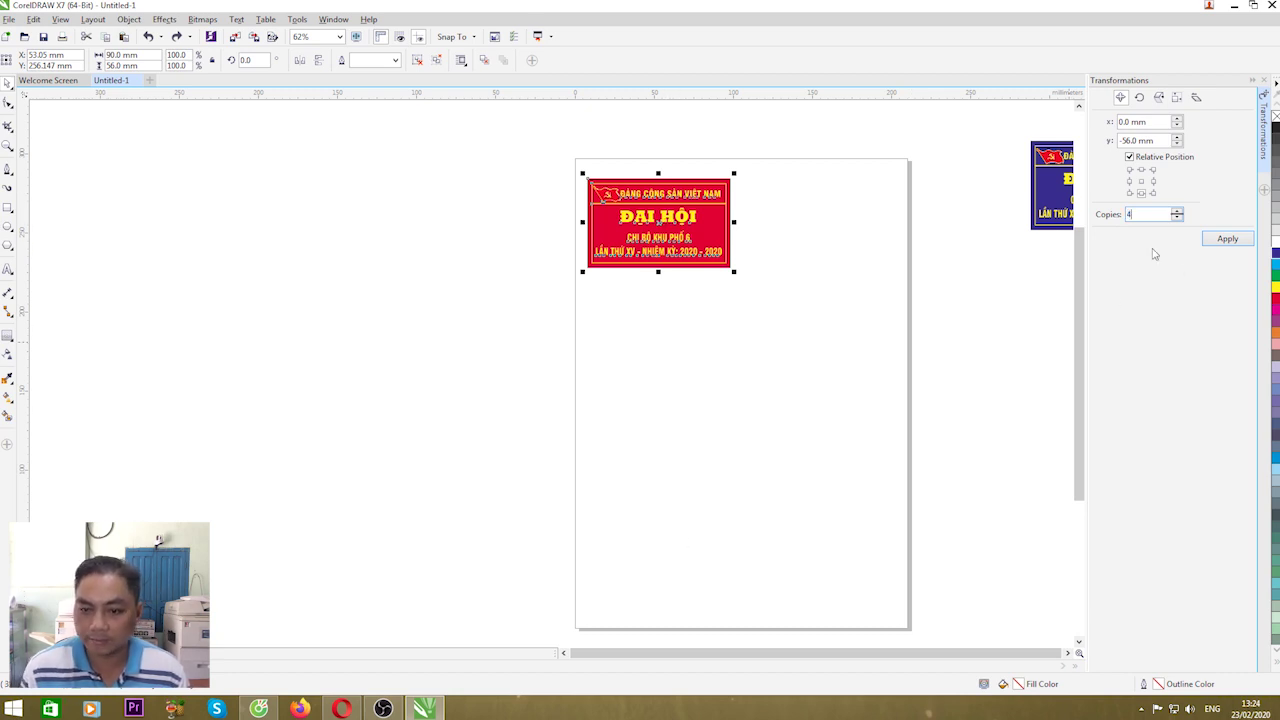
click(1227, 238)
Select the column of five red cards and place one copy beside it with a 90 mm horizontal offset.
drag(563, 158, 781, 650)
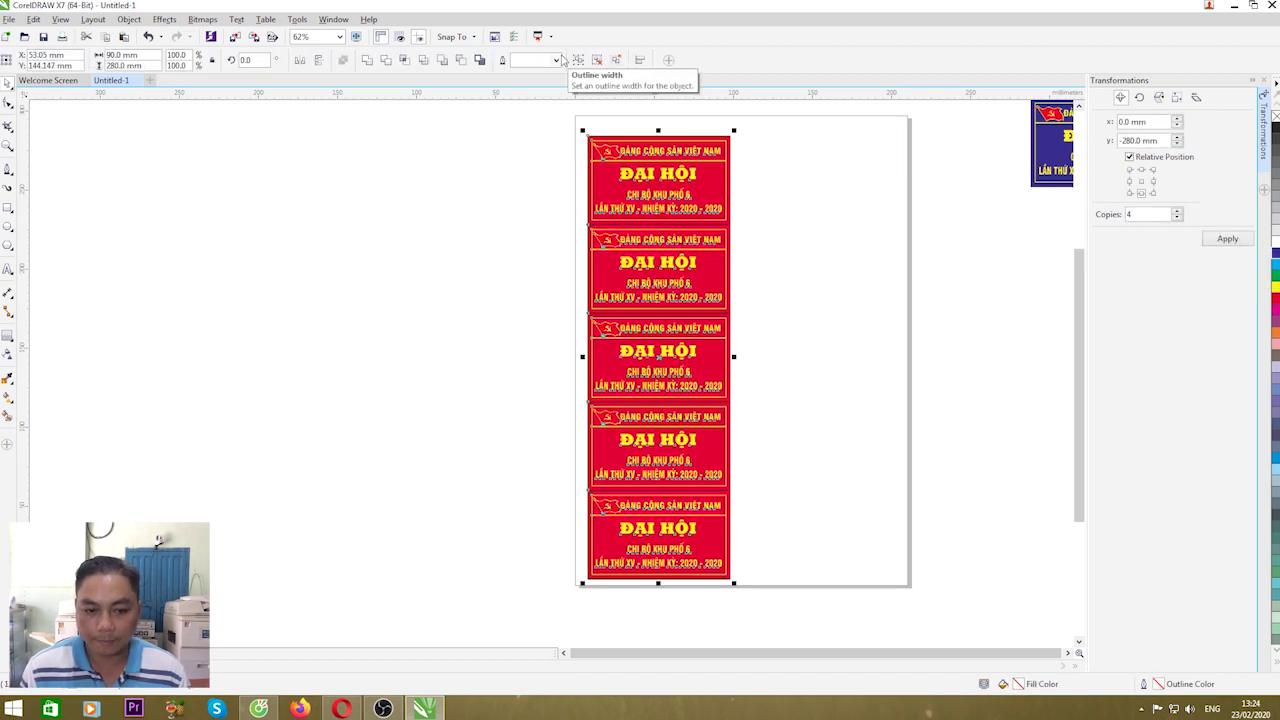
click(1154, 186)
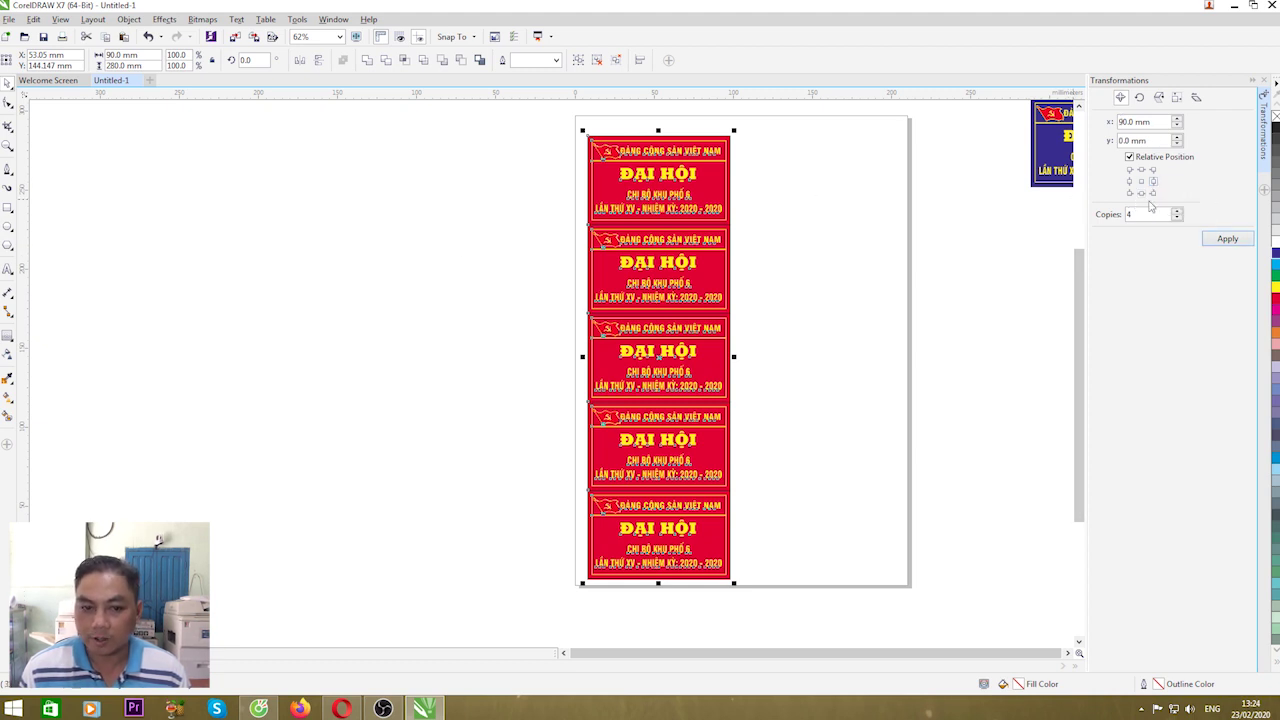
double_click(1127, 214)
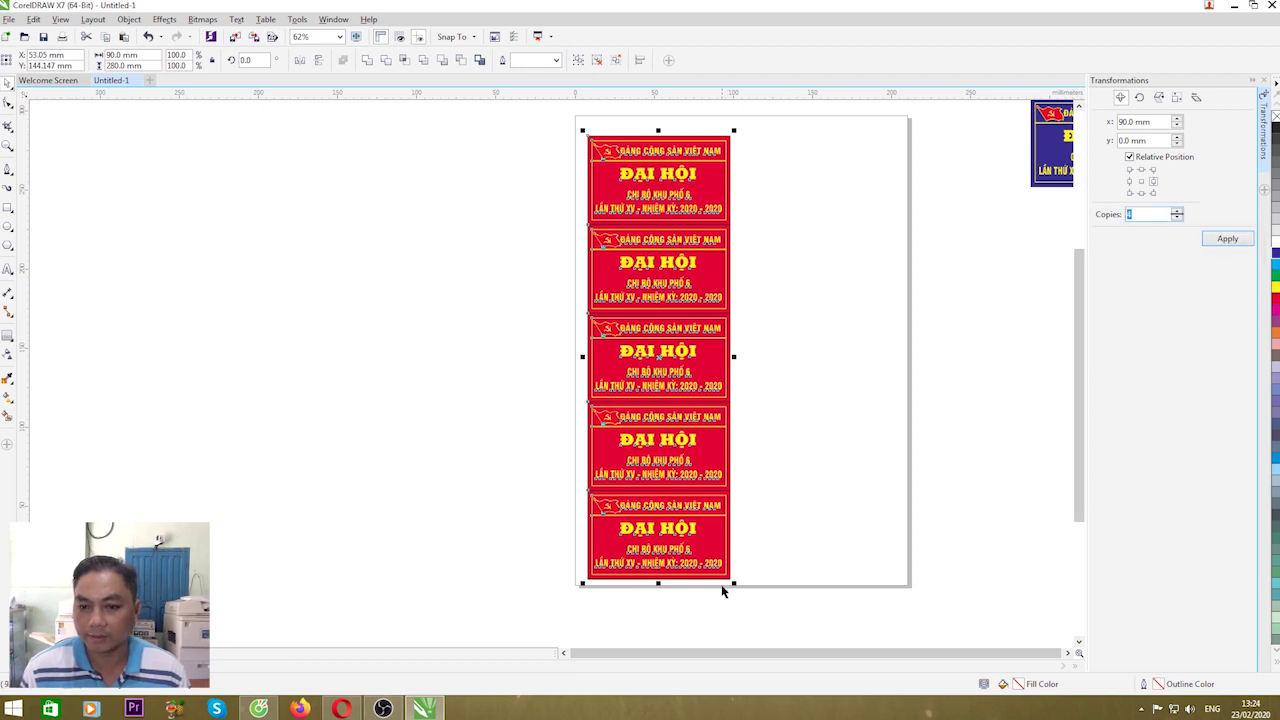
text(1)
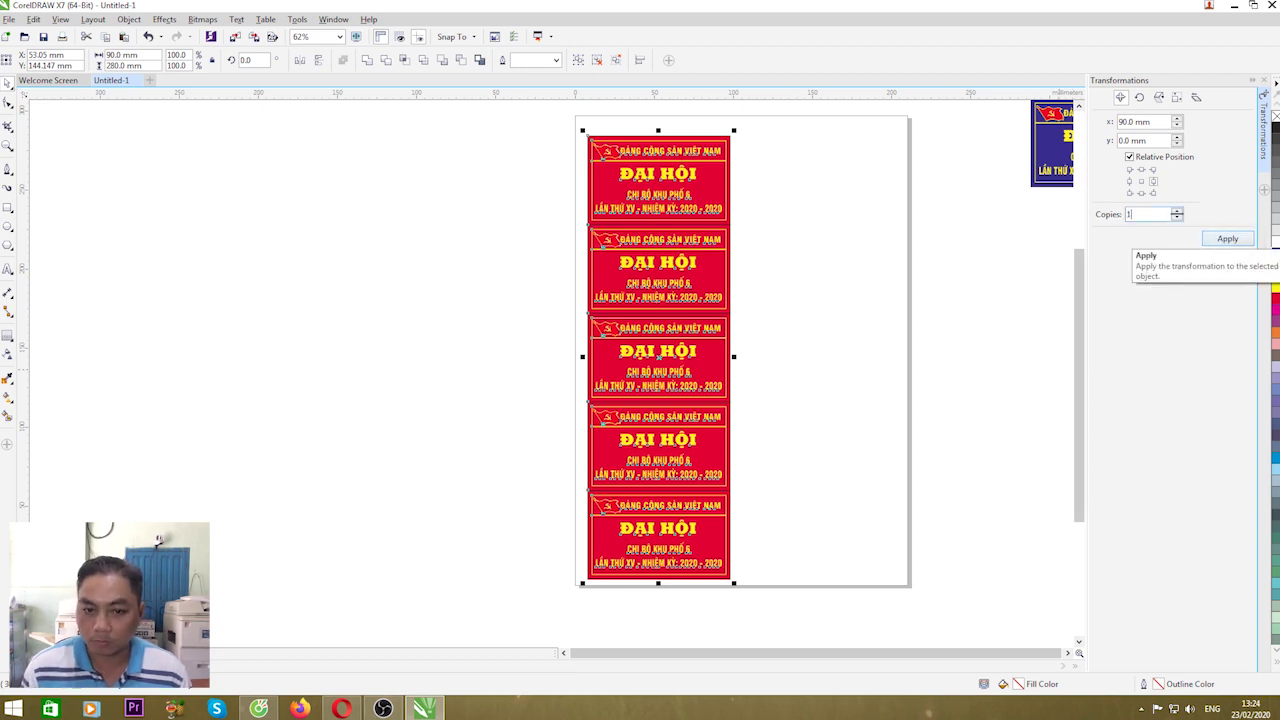
click(1224, 240)
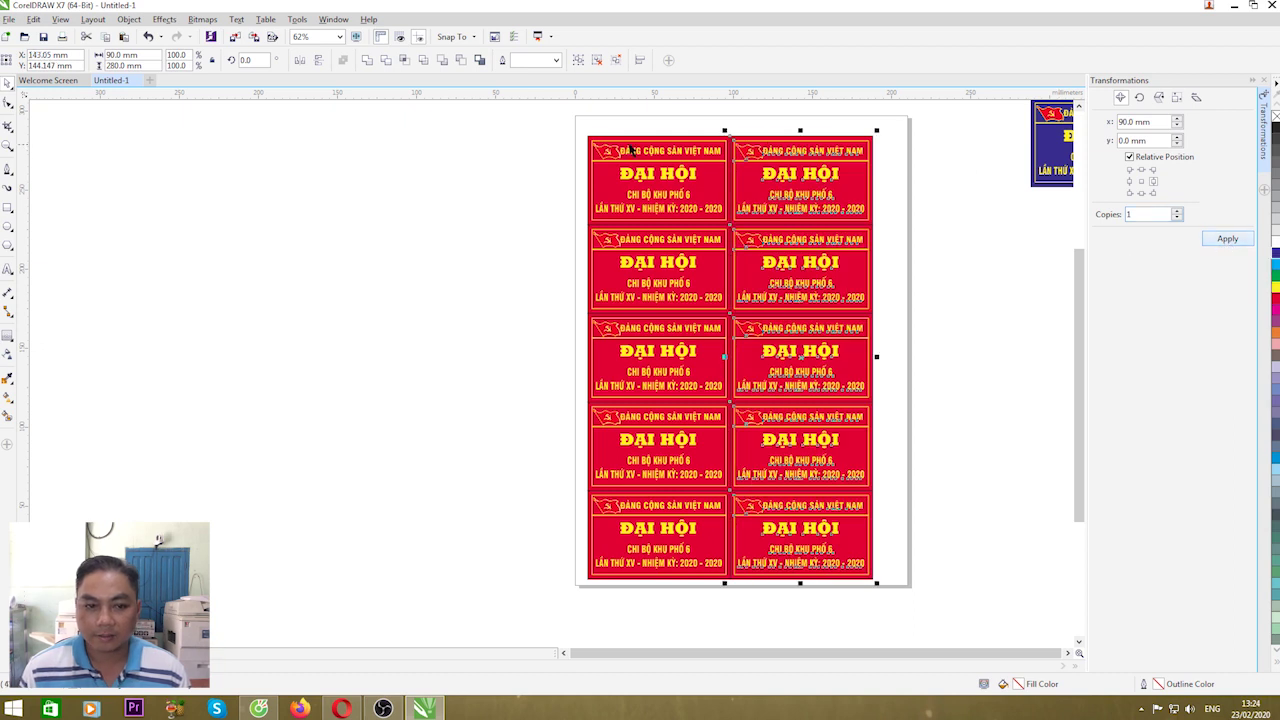
Select all ten red cards and centre them on the A4 page.
drag(565, 118, 914, 611)
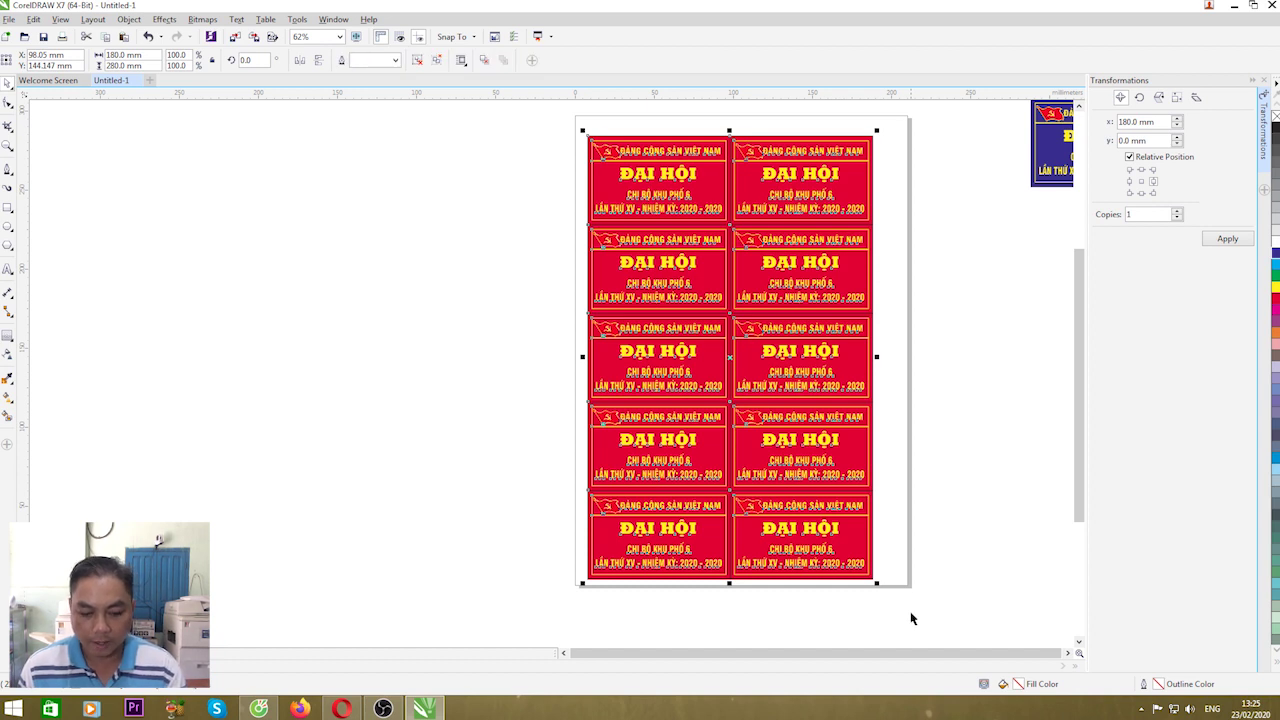
key(p)
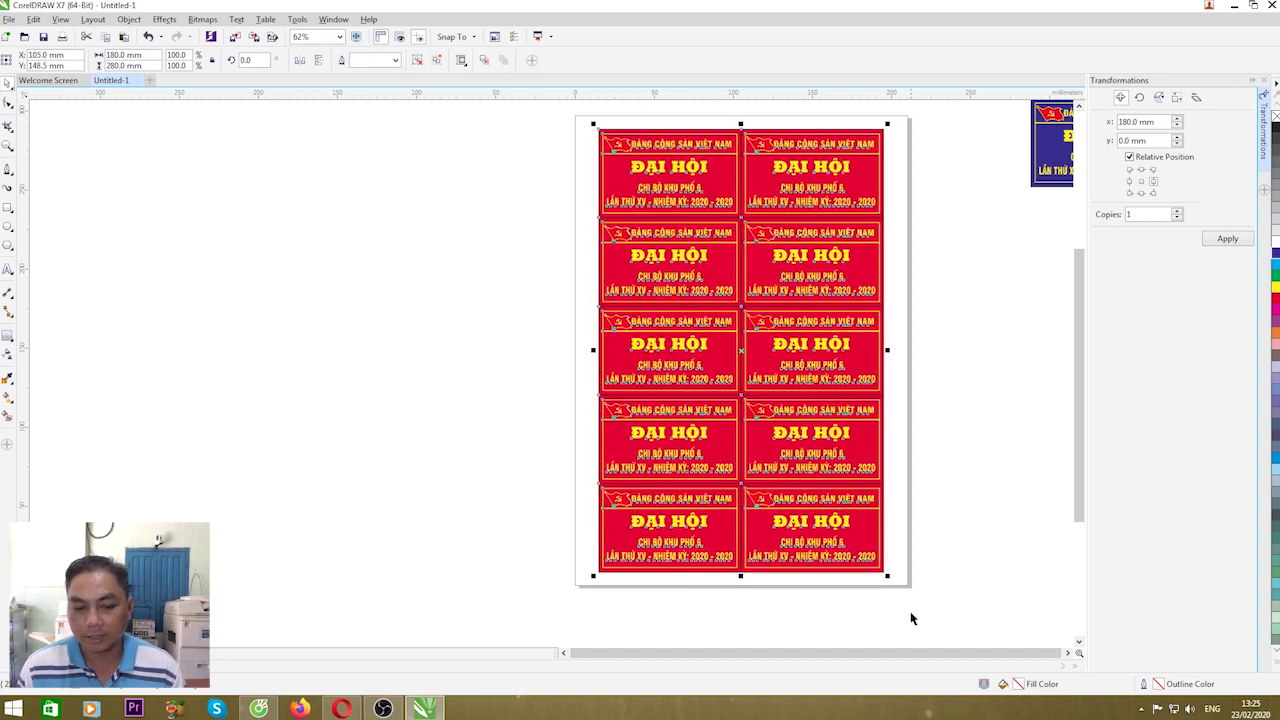
click(588, 302)
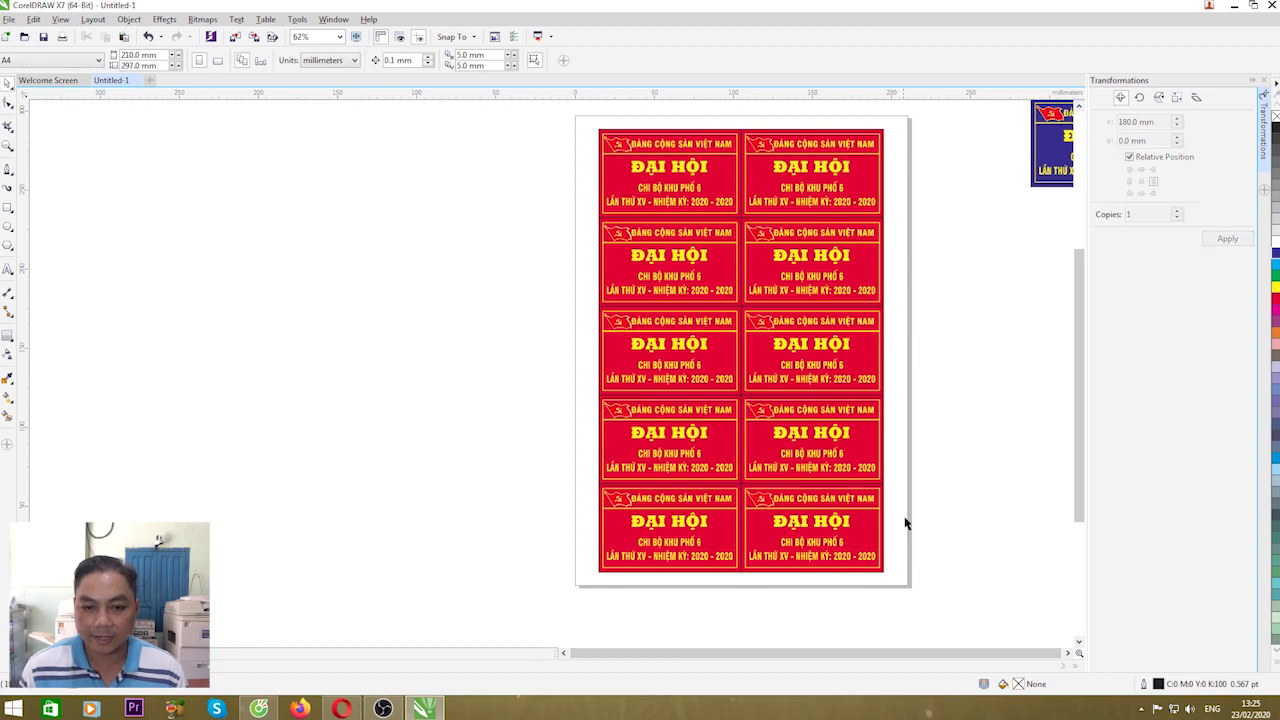
scroll(737, 130, up, 3)
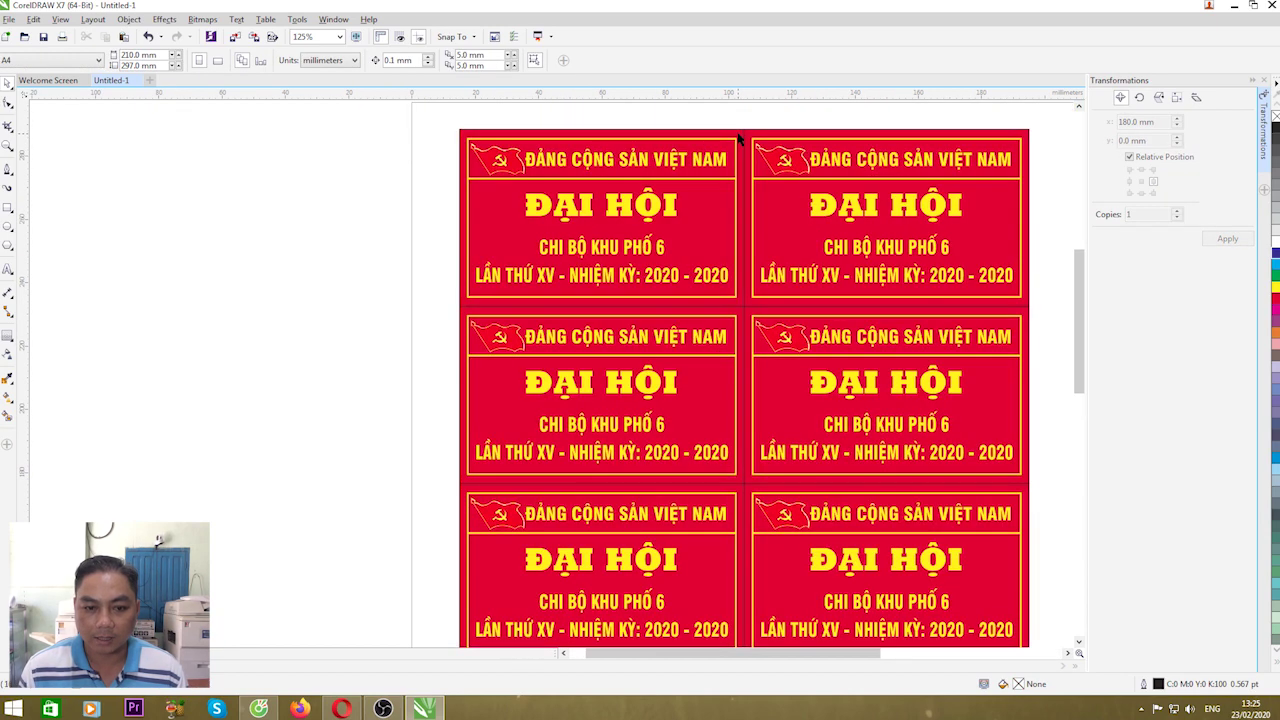
scroll(742, 140, down, 3)
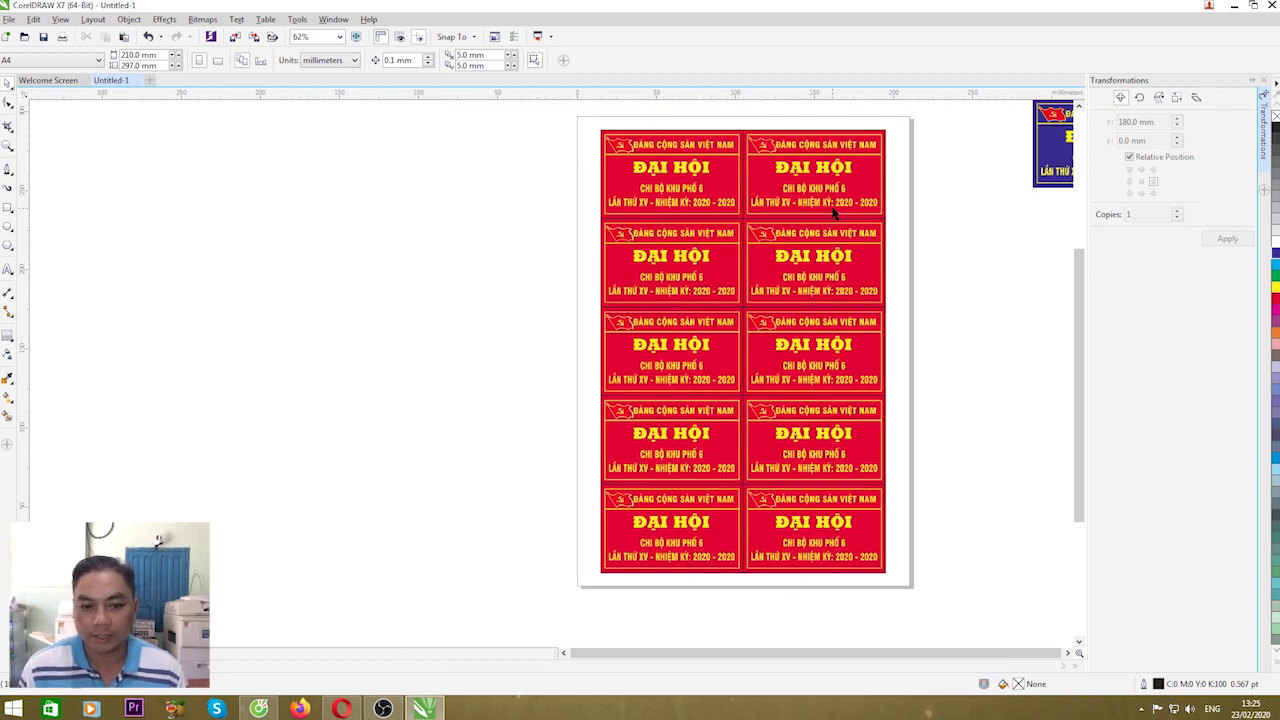
scroll(833, 212, up, 6)
scroll(514, 254, down, 8)
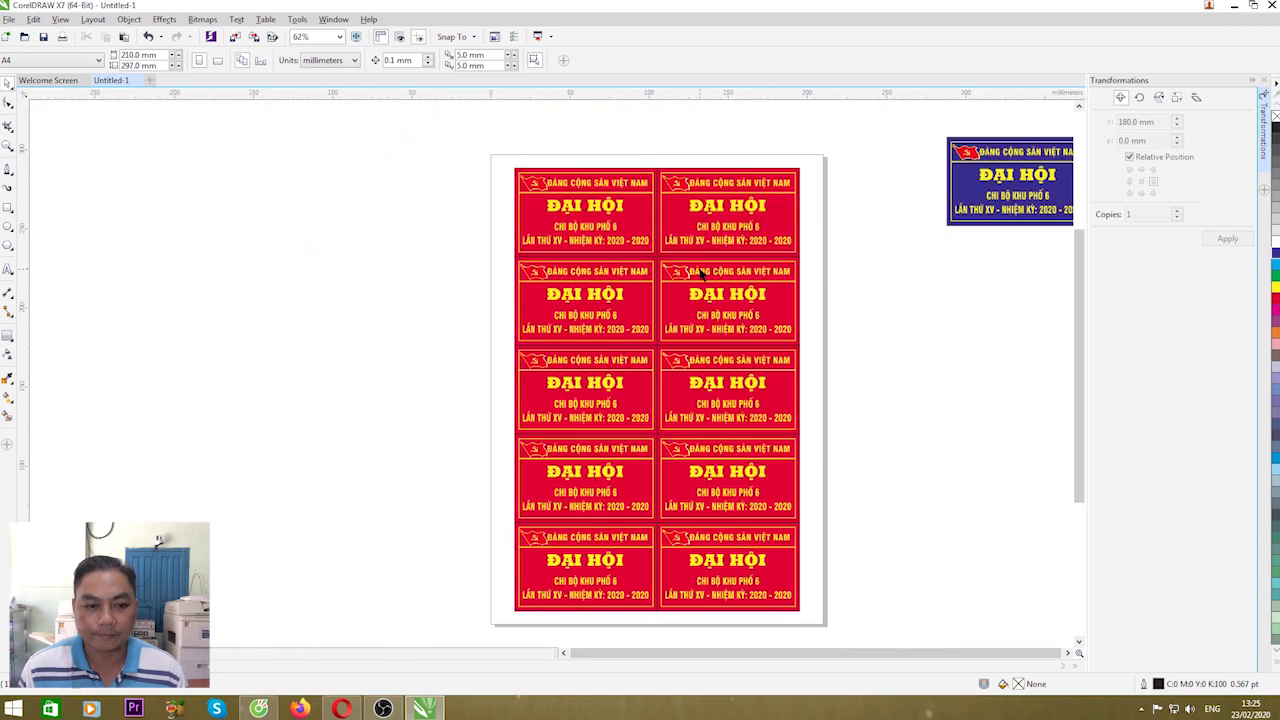
scroll(752, 250, up, 3)
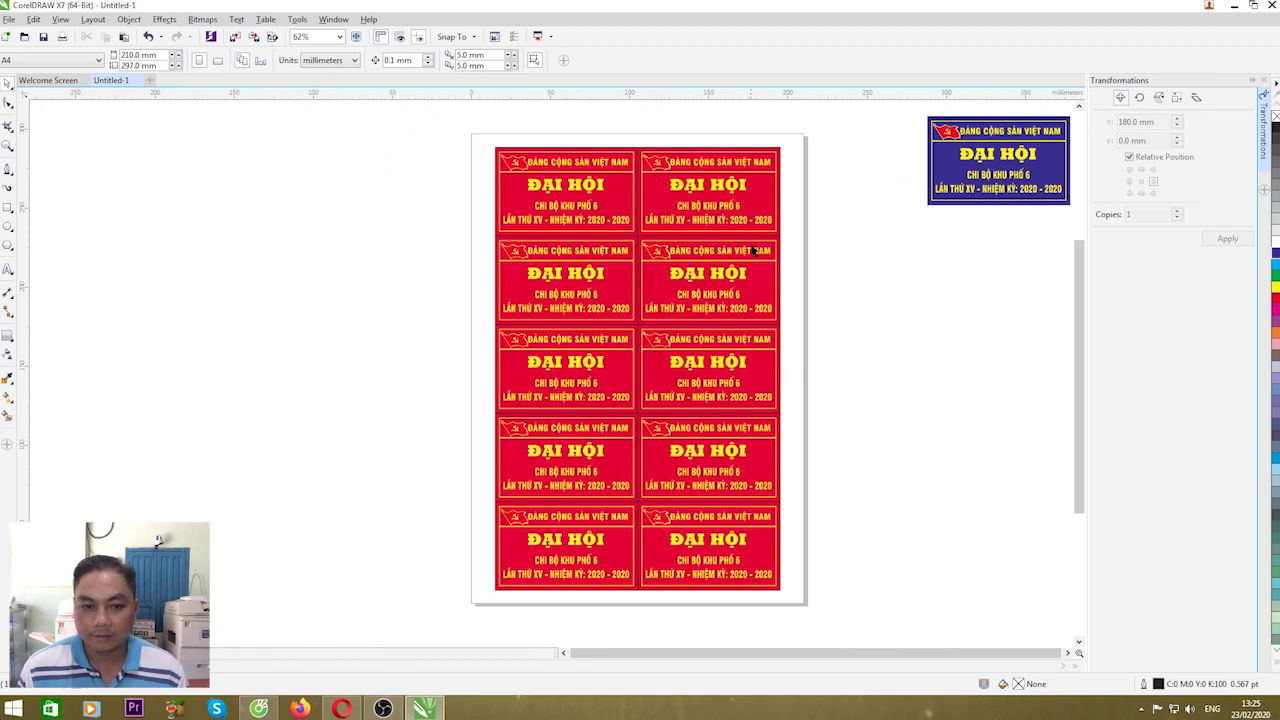
scroll(755, 245, down, 3)
drag(610, 179, 794, 449)
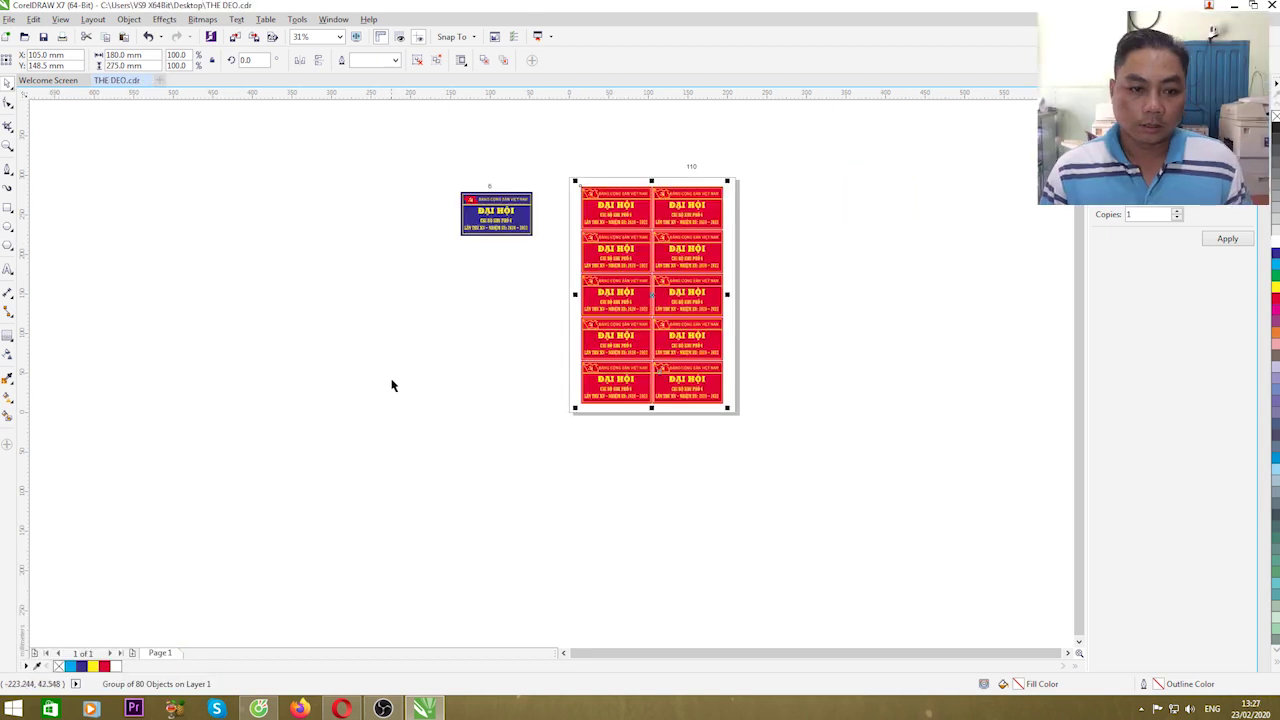
click(391, 383)
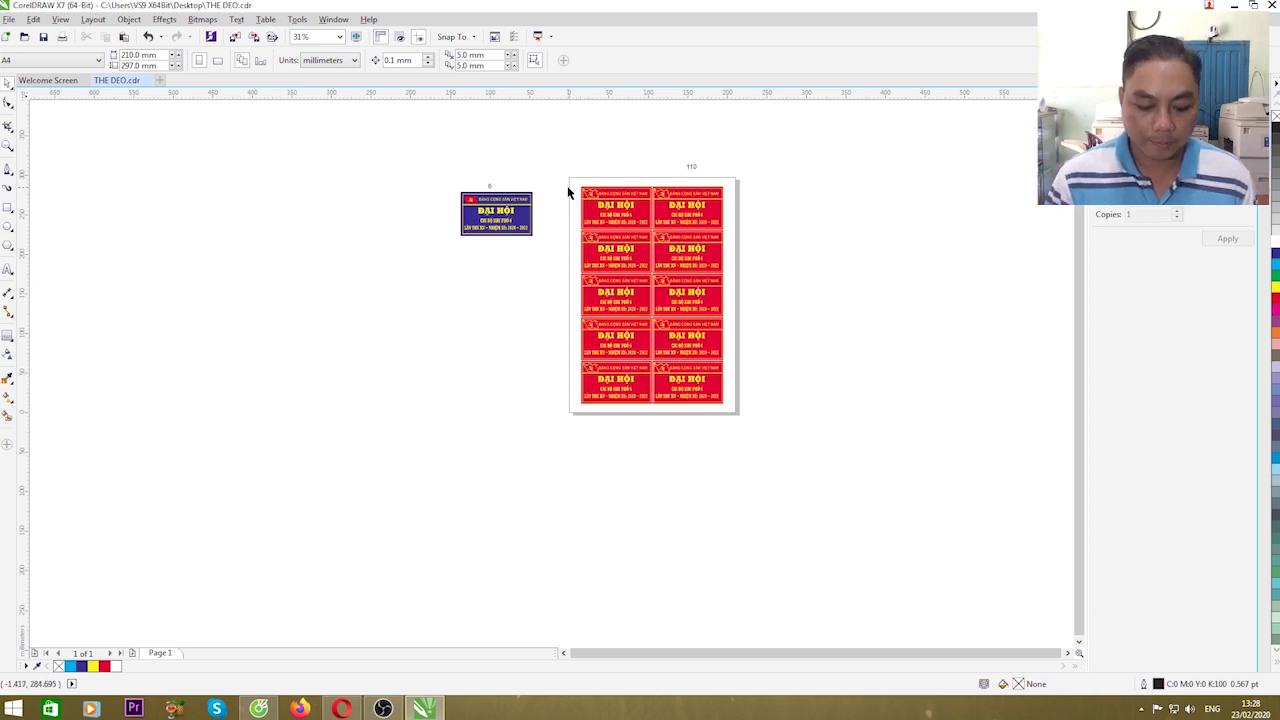
Print the card sheet on the RICOH Aficio SP C830DN PS using the Bypass Tray and Thick 4 (257 to 300 g/m2) paper.
key(ctrl+p)
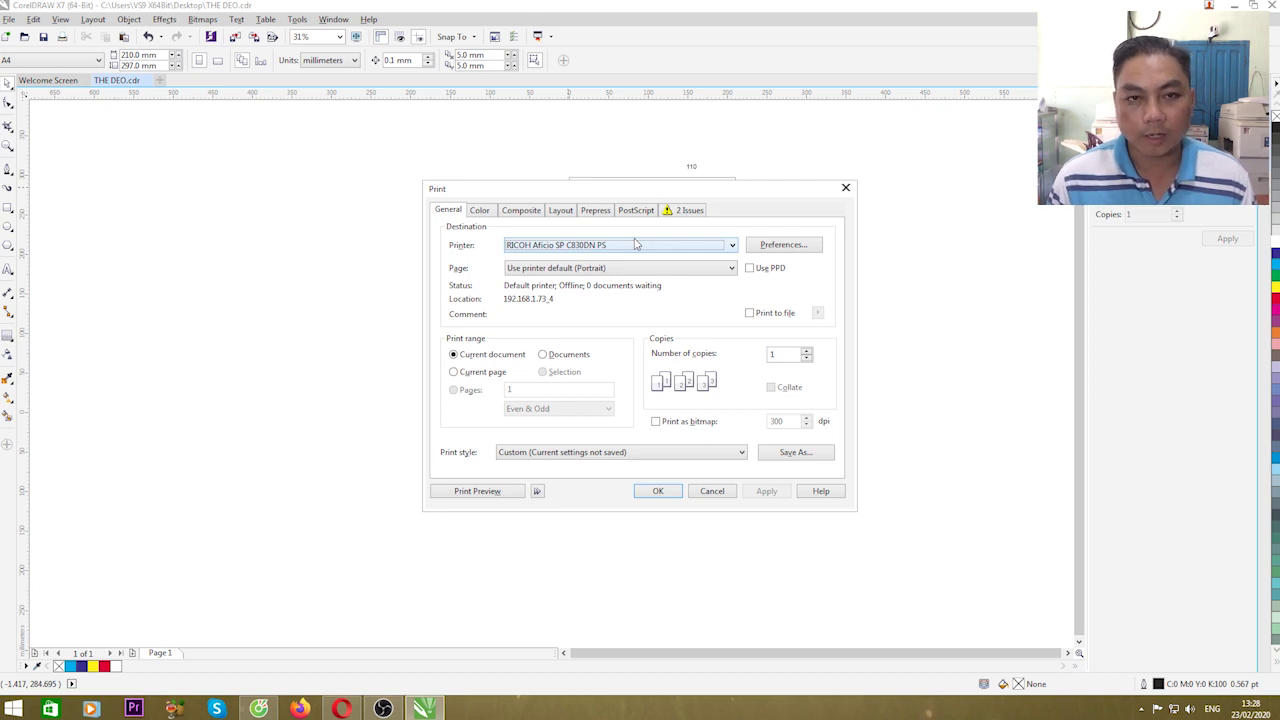
click(776, 248)
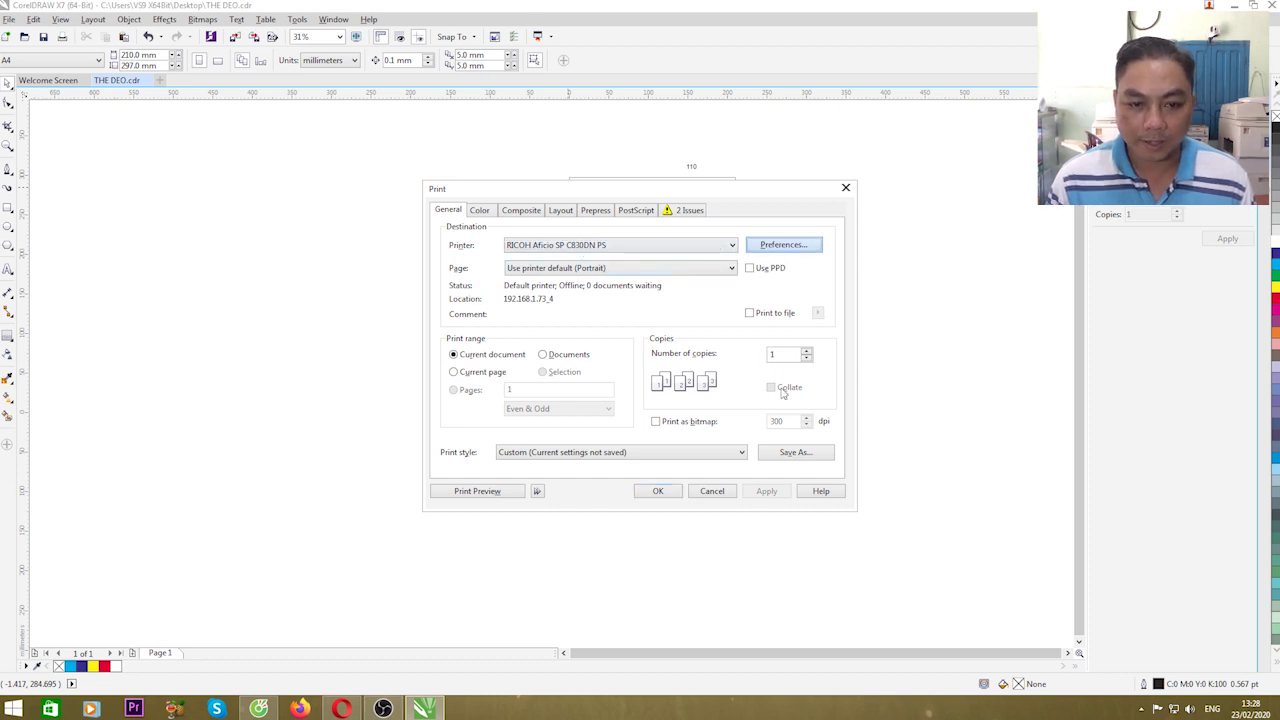
click(758, 242)
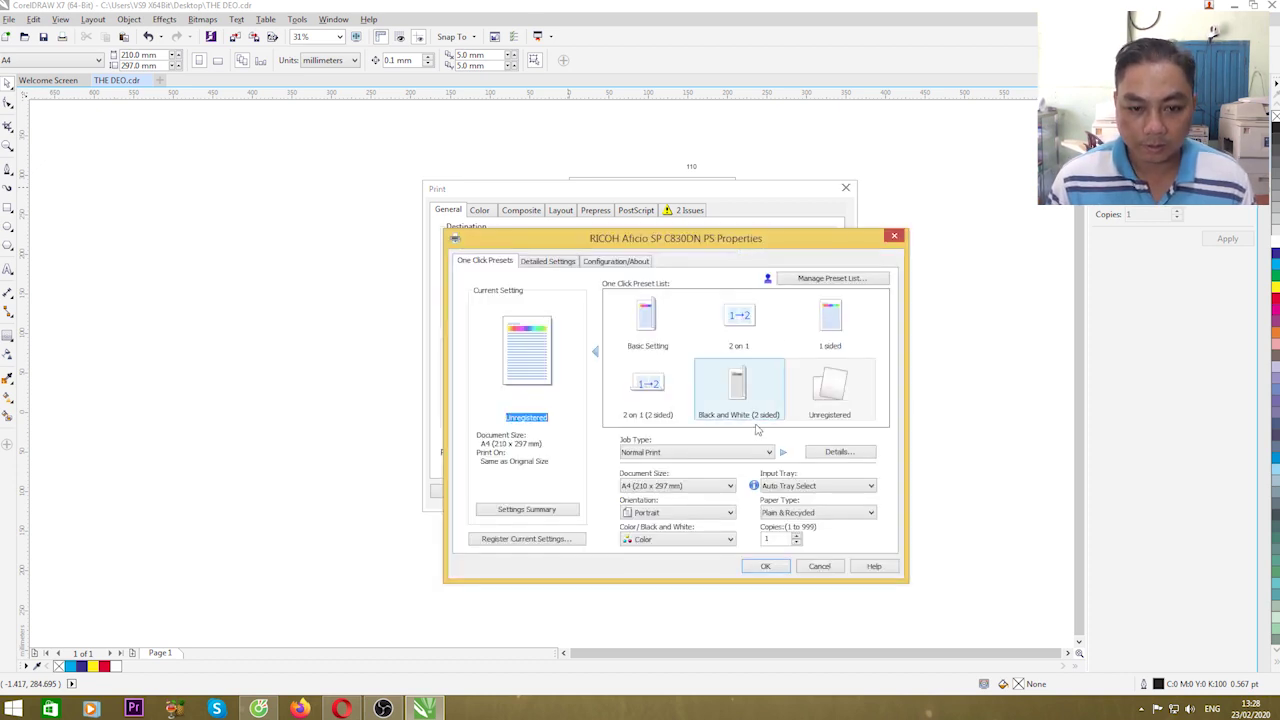
click(781, 486)
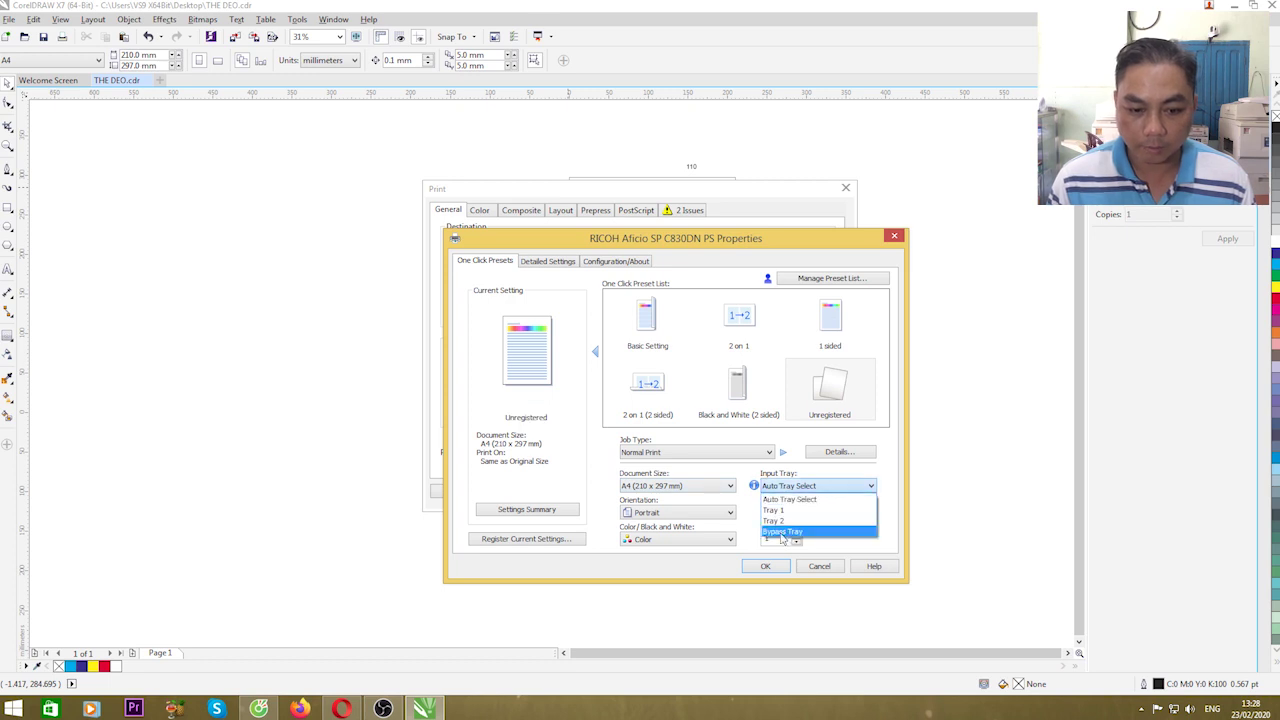
click(782, 532)
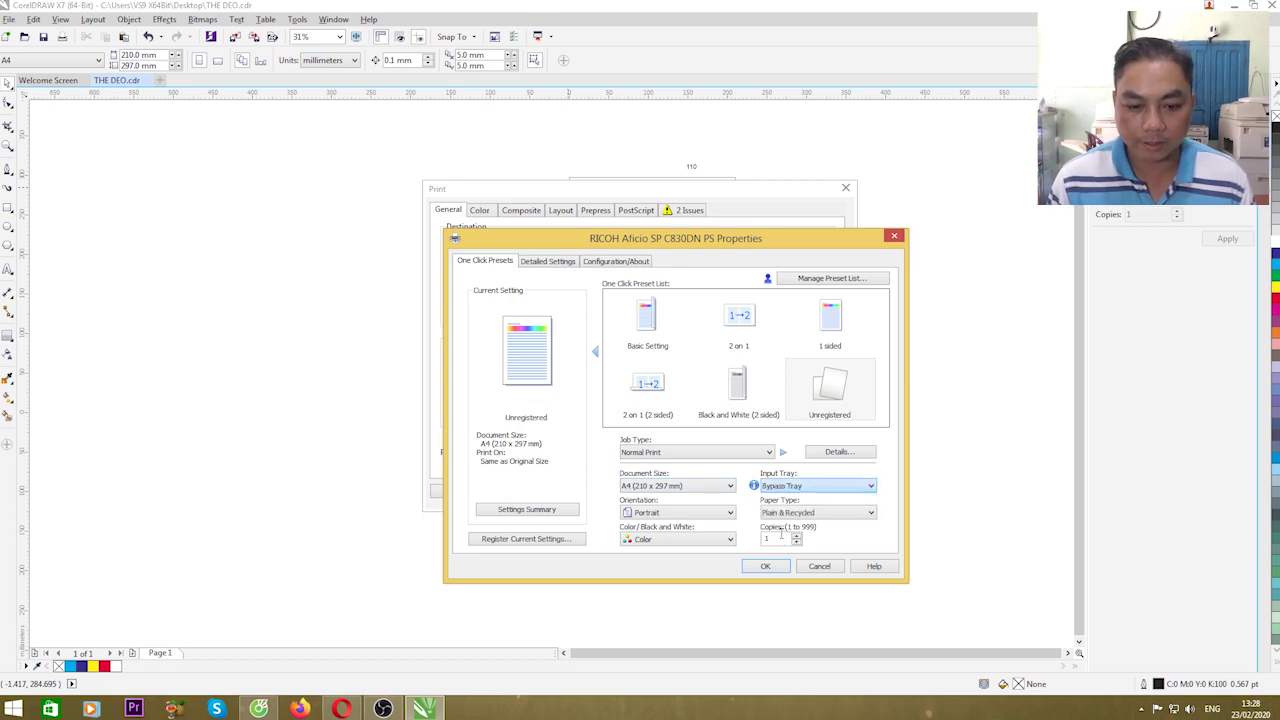
click(786, 513)
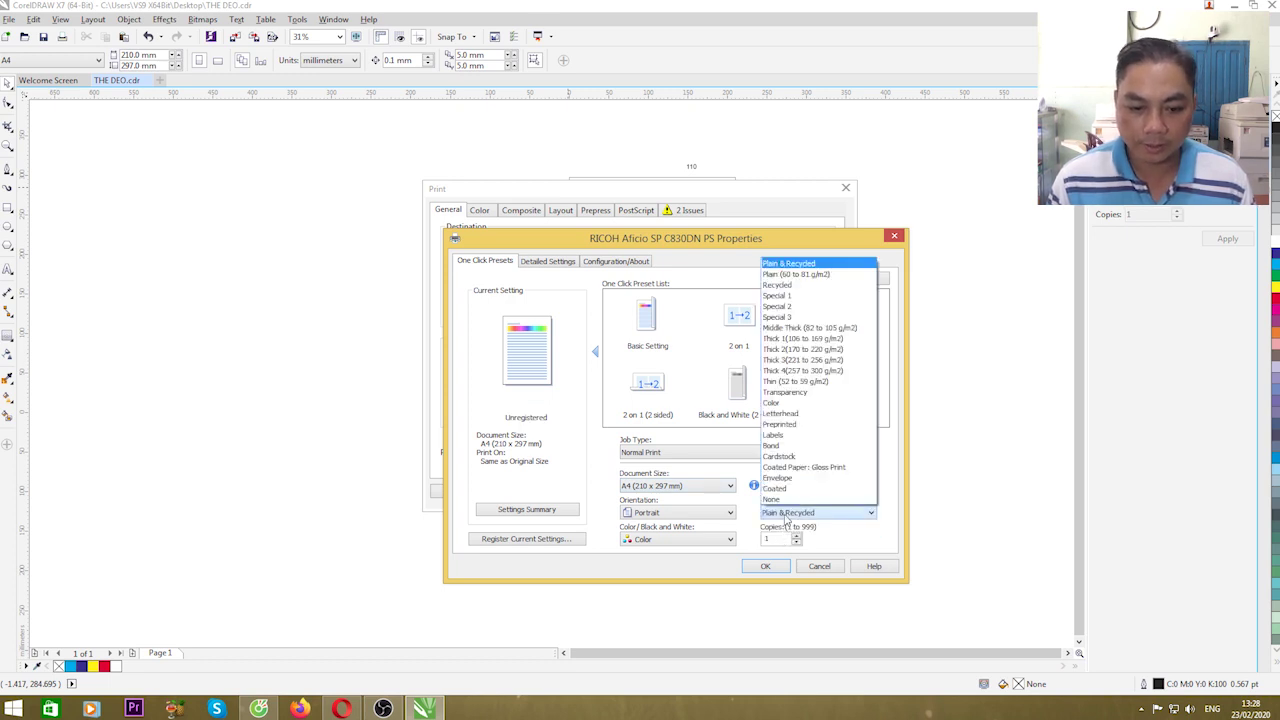
click(785, 376)
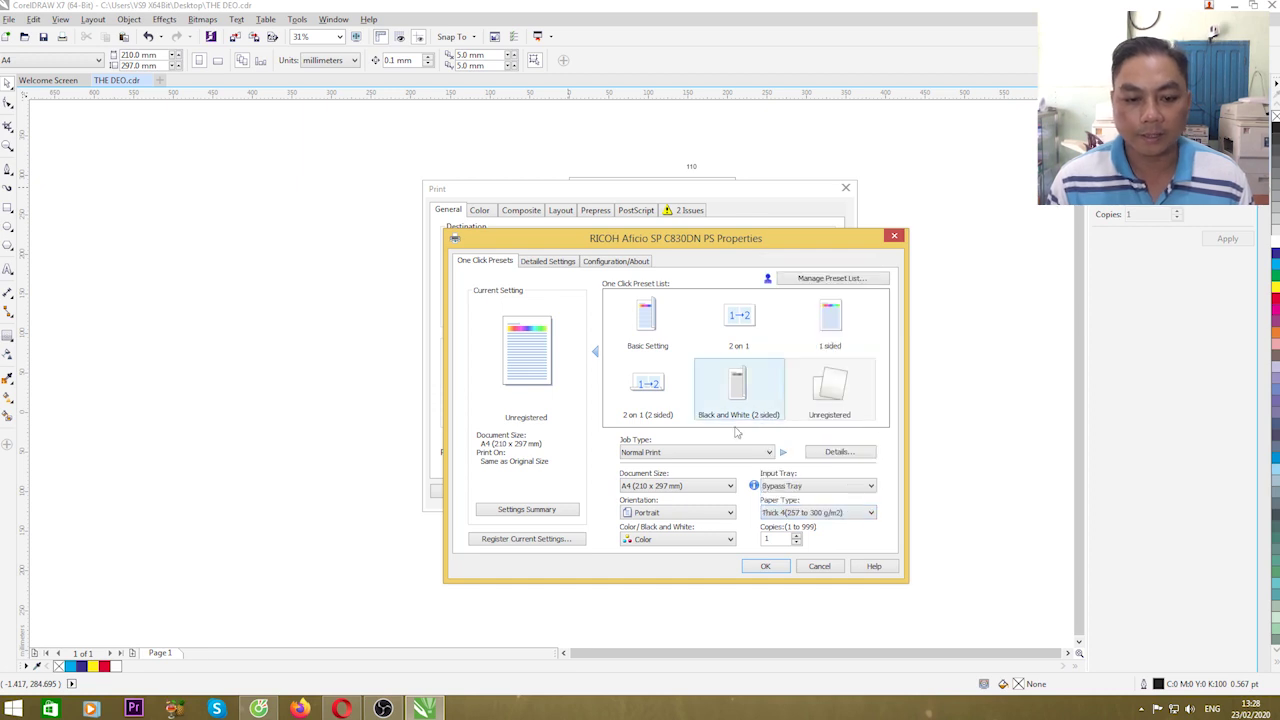
click(764, 567)
click(655, 490)
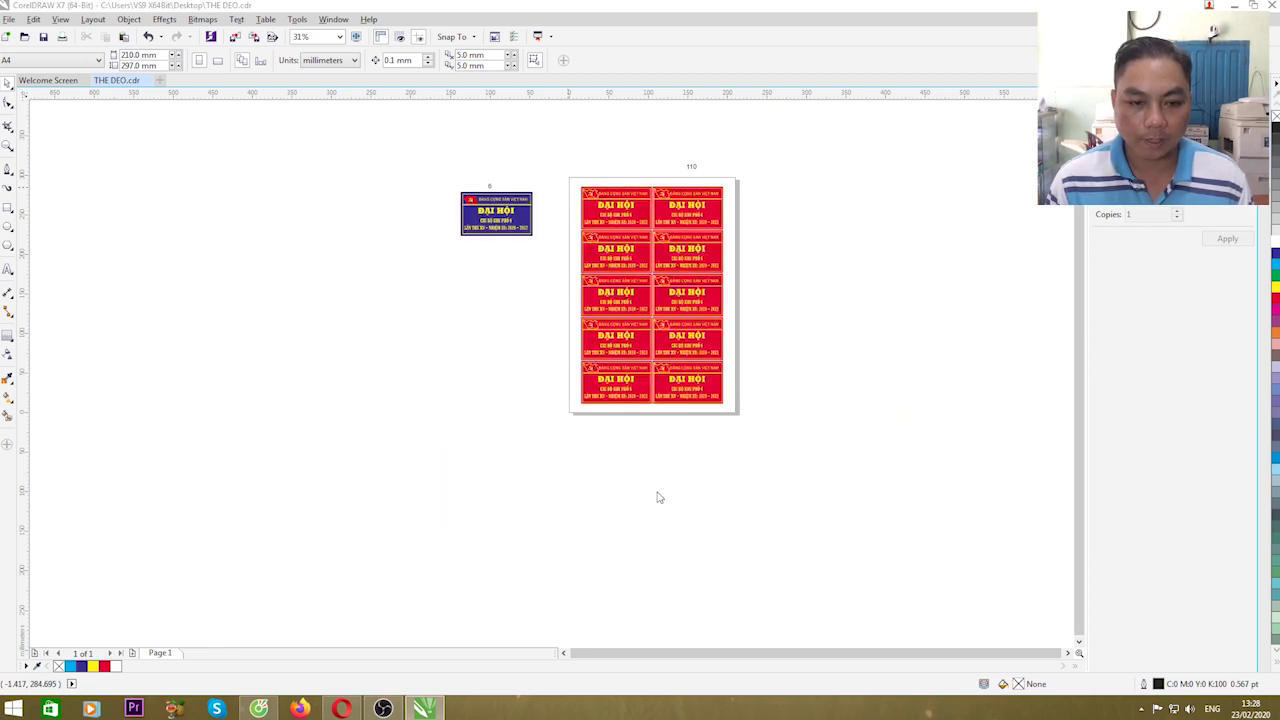